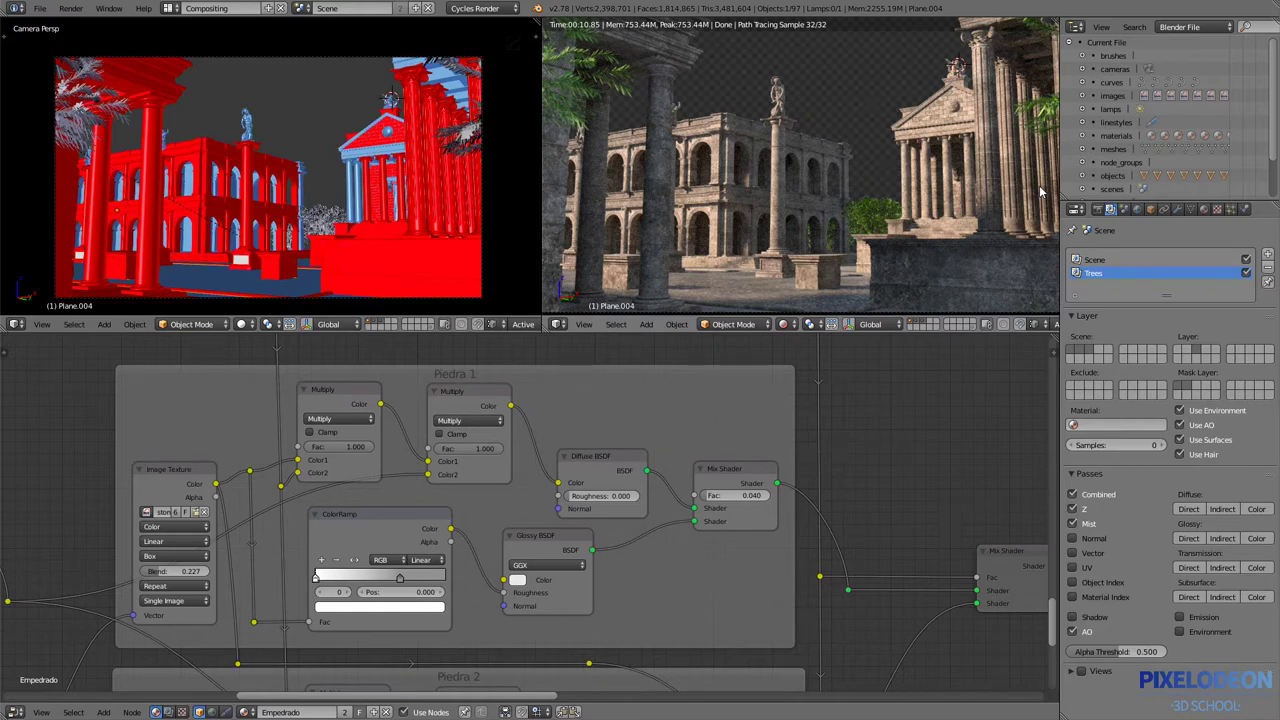
# - Select the PHILOPOEMEN statue, frame it with numpad period, and orbit and zoom around it
pyautogui.moveTo(310, 155)
pyautogui.mouseDown(button='middle')
pyautogui.moveTo(403, 225)
pyautogui.moveTo(323, 187)
pyautogui.moveTo(369, 162)
pyautogui.mouseUp(button='middle')
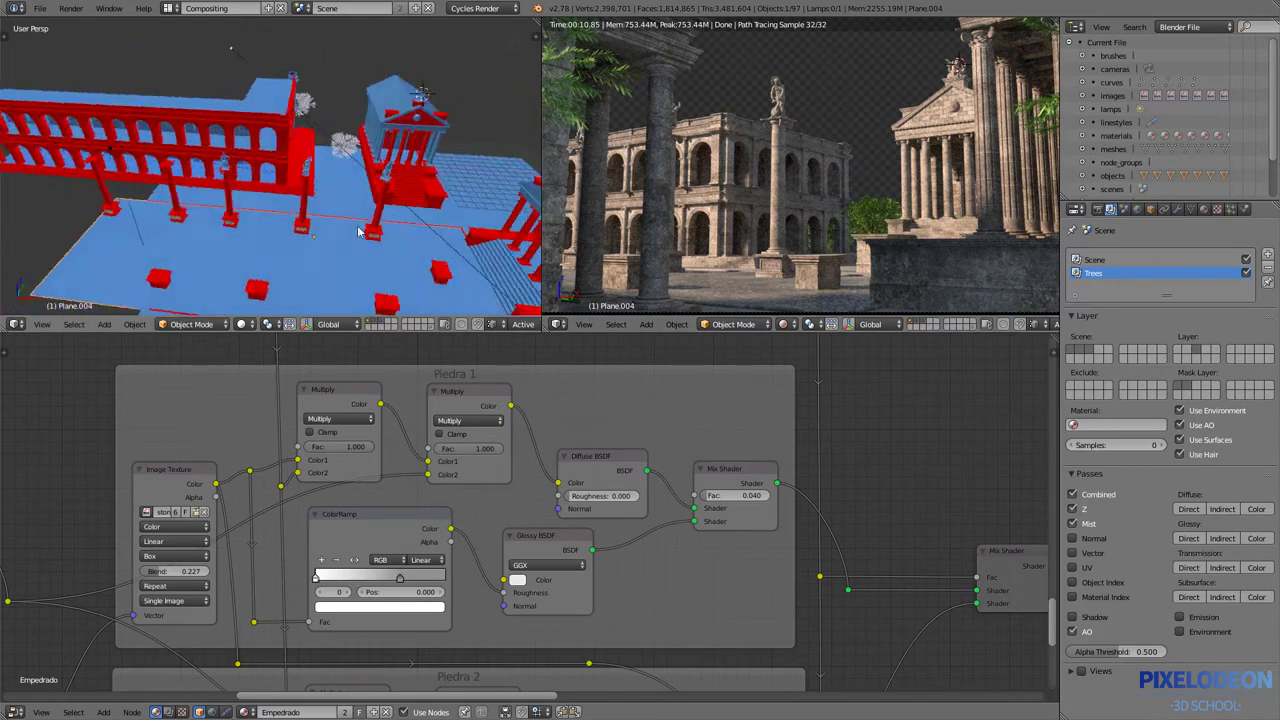
pyautogui.rightClick(368, 155)
pyautogui.press('KP_Decimal')
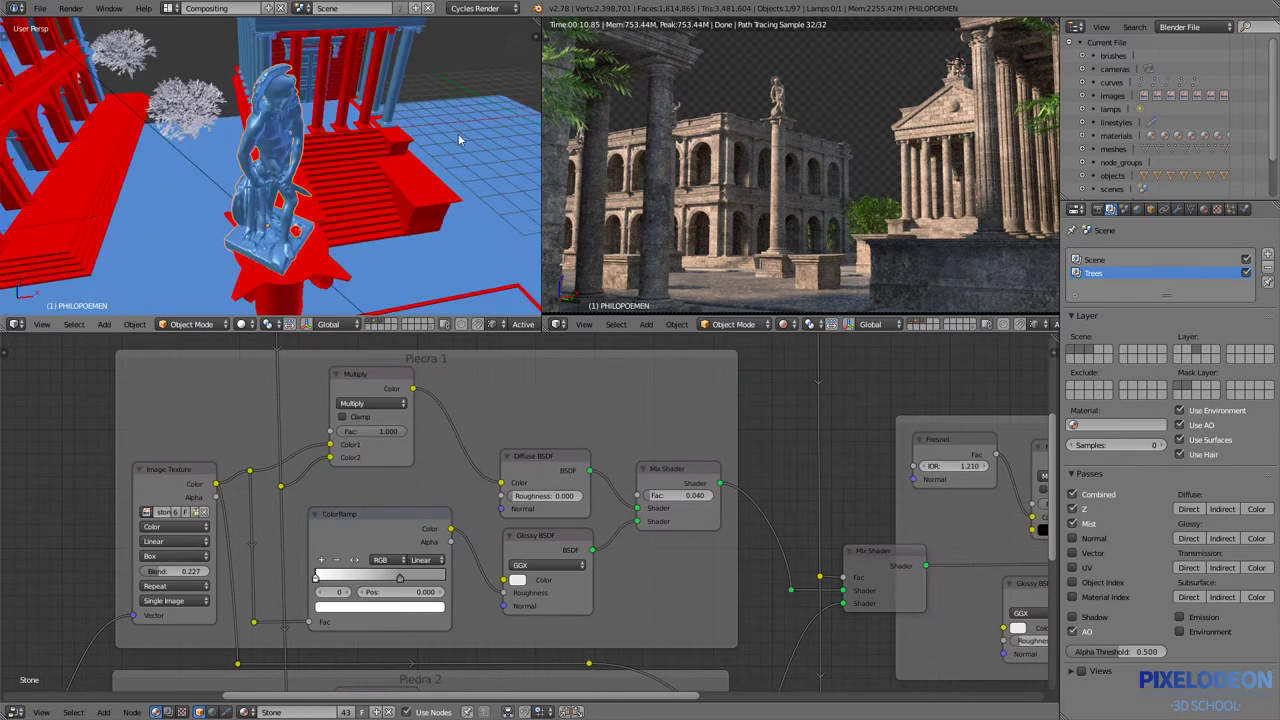
pyautogui.moveTo(368, 155)
pyautogui.mouseDown(button='middle')
pyautogui.moveTo(343, 132)
pyautogui.moveTo(343, 179)
pyautogui.moveTo(320, 172)
pyautogui.moveTo(309, 186)
pyautogui.mouseUp(button='middle')
pyautogui.scroll(3, 298, 168)
pyautogui.scroll(-5, 298, 168)
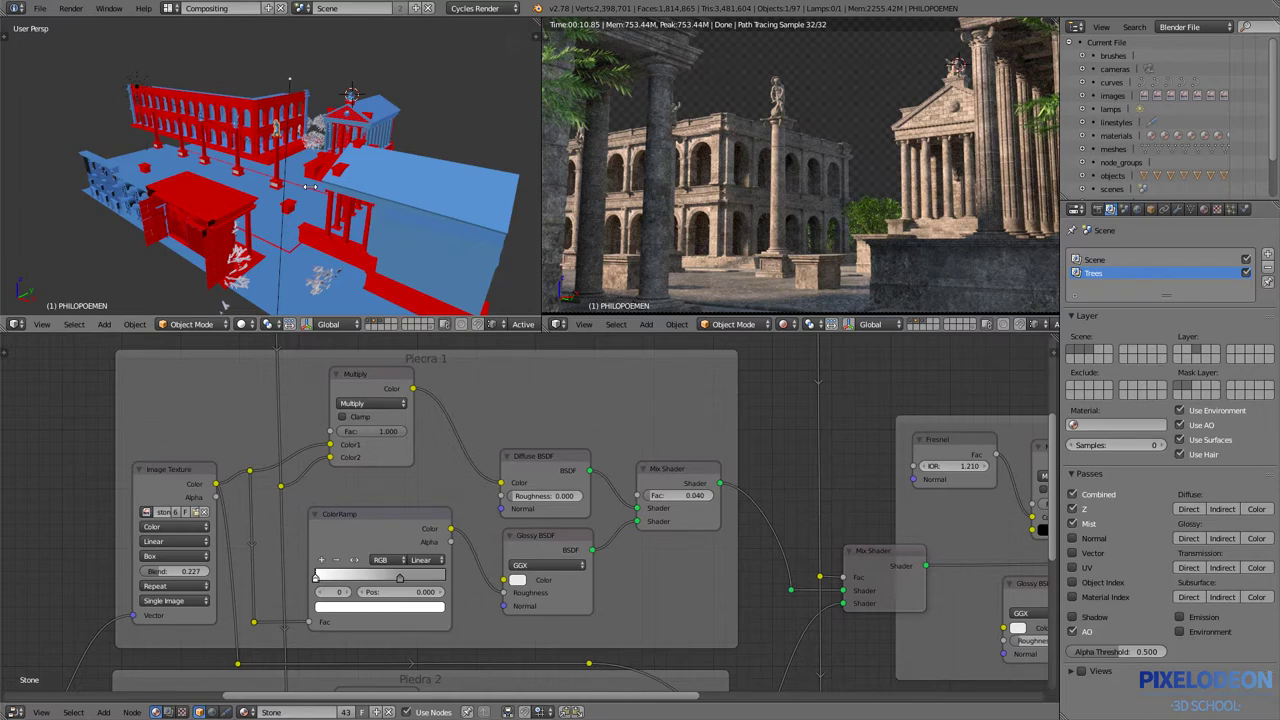
pyautogui.scroll(-1, 602, 440)
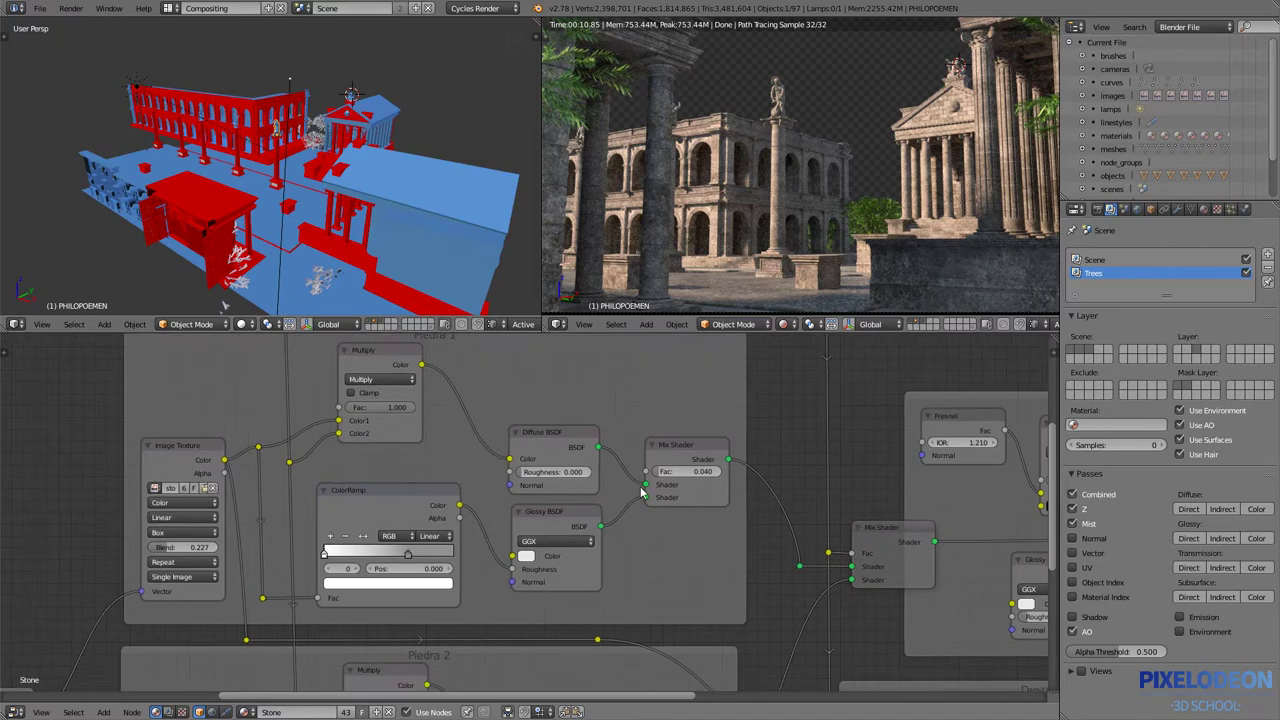
pyautogui.scroll(-1, 602, 440)
# - Select Plane.004 and zoom out the node editor until the whole Empedrado tree fits
pyautogui.rightClick(754, 300)
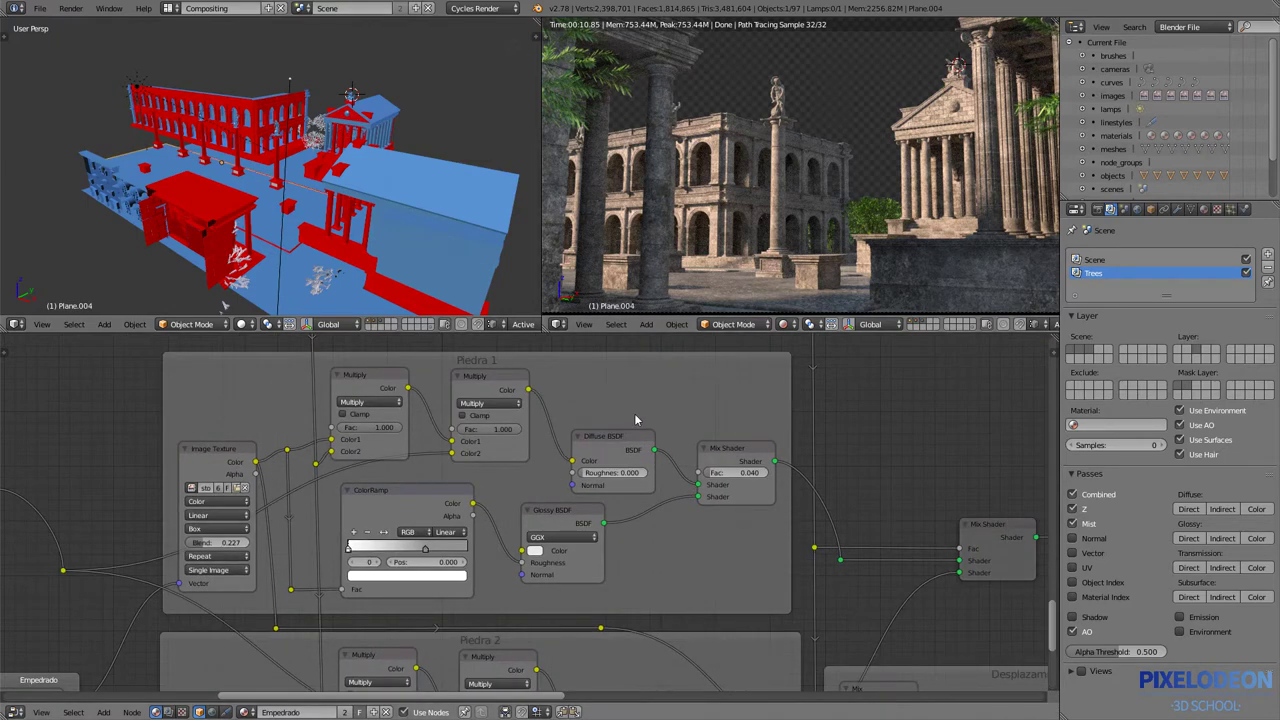
pyautogui.scroll(-1, 566, 490)
pyautogui.scroll(-2, 580, 495)
pyautogui.scroll(-2, 595, 500)
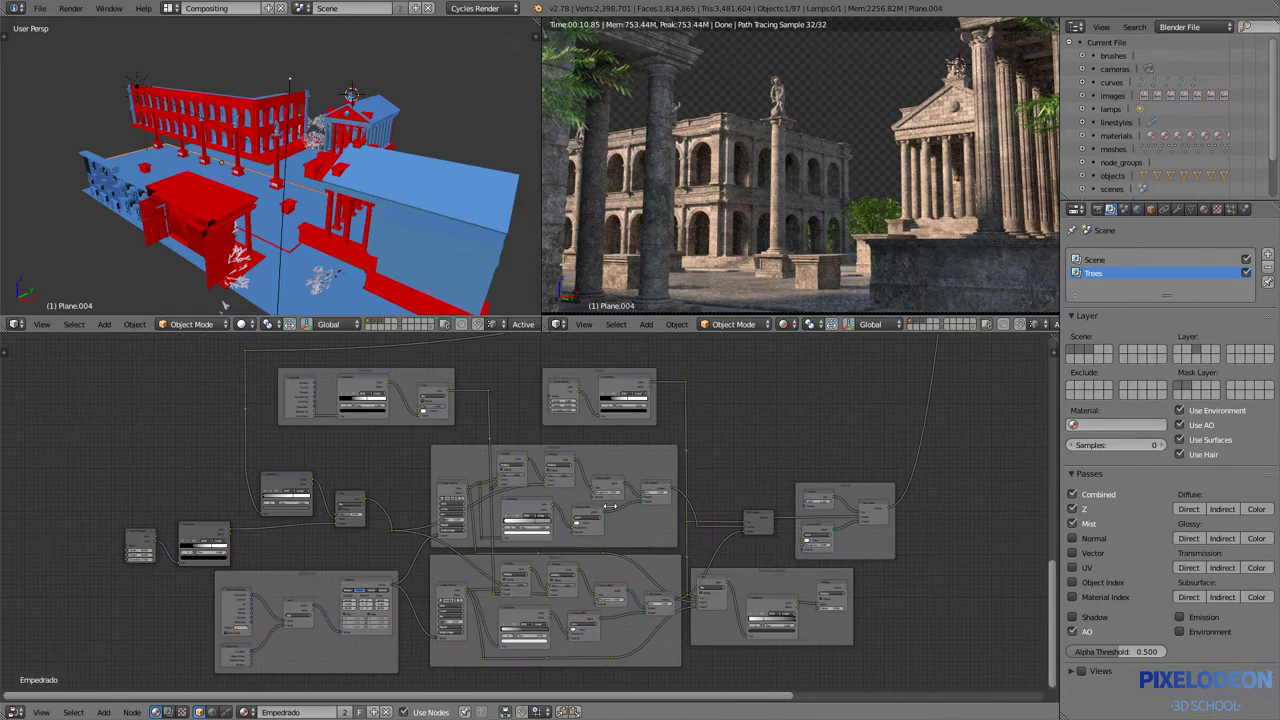
pyautogui.scroll(-1, 609, 507)
pyautogui.scroll(-1, 712, 452)
pyautogui.scroll(-1, 712, 452)
pyautogui.scroll(-1, 744, 426)
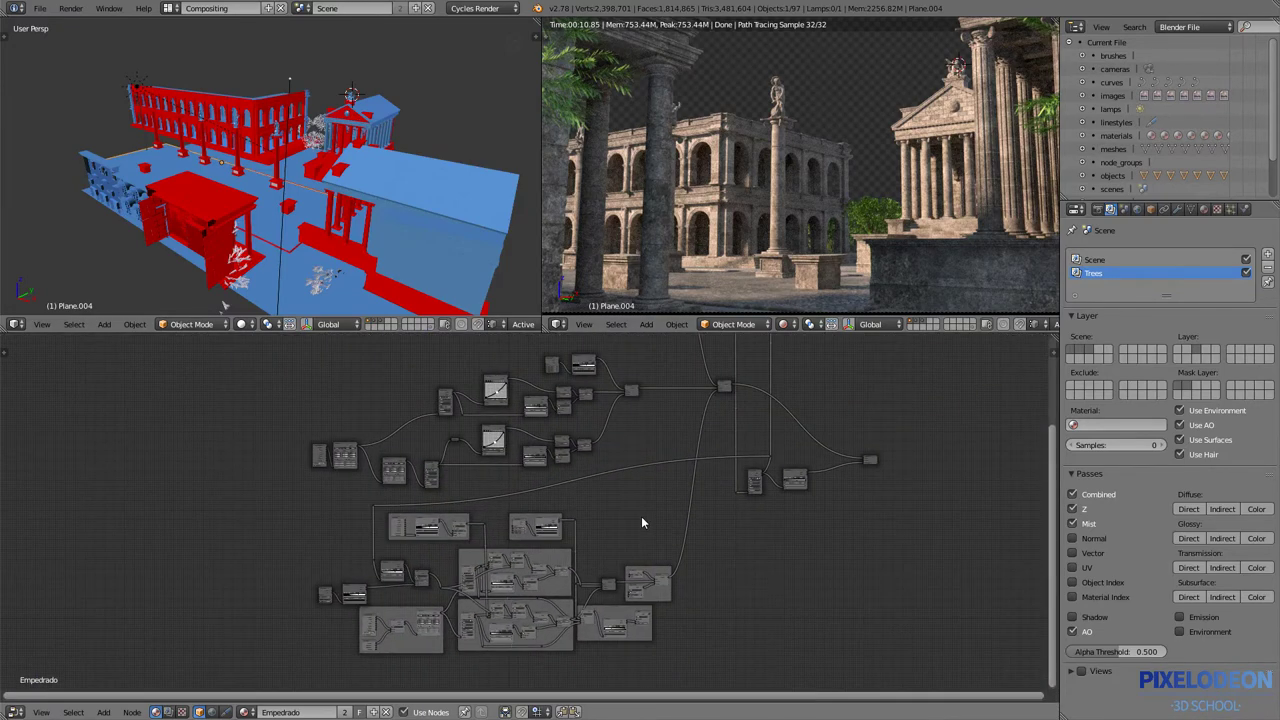
pyautogui.moveTo(702, 497); pyautogui.dragTo(605, 530, button='middle')
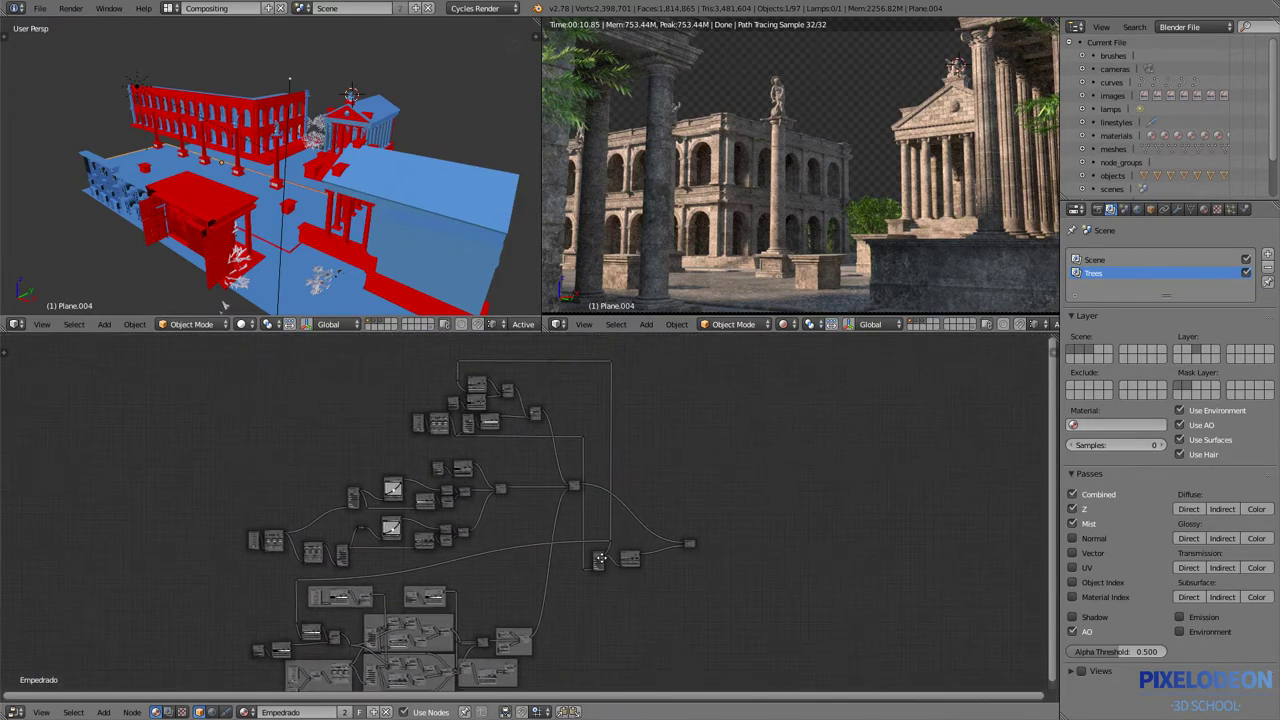
pyautogui.scroll(-1, 605, 530)
pyautogui.scroll(-1, 608, 531)
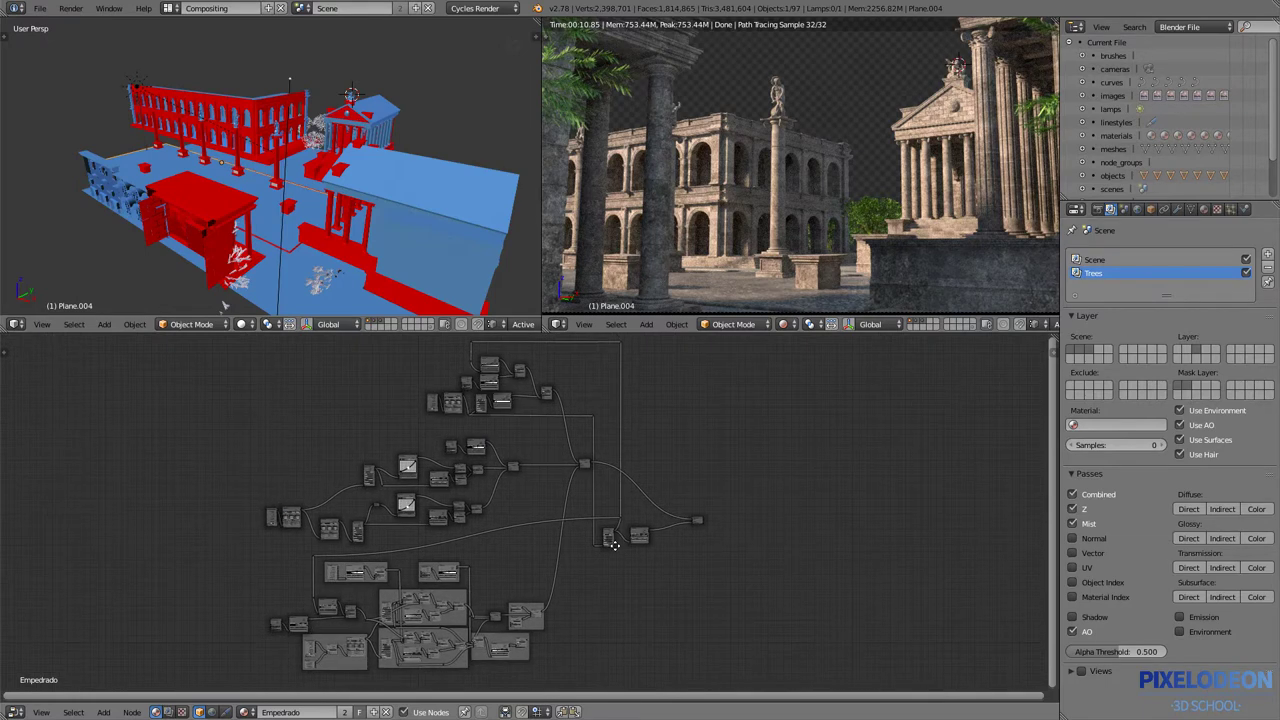
pyautogui.scroll(-2, 608, 534)
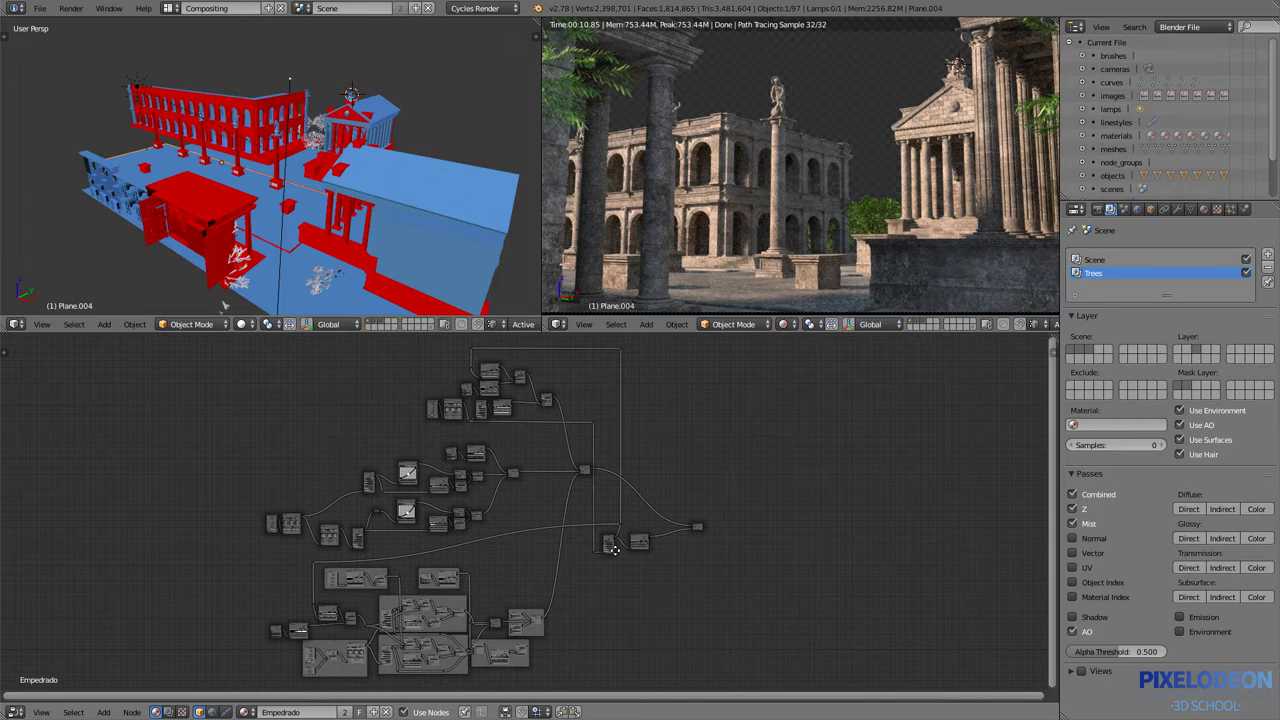
# - Isolate Plane.004 in local view and zoom and orbit around its rendered cobblestone paving
pyautogui.press('KP_Divide')
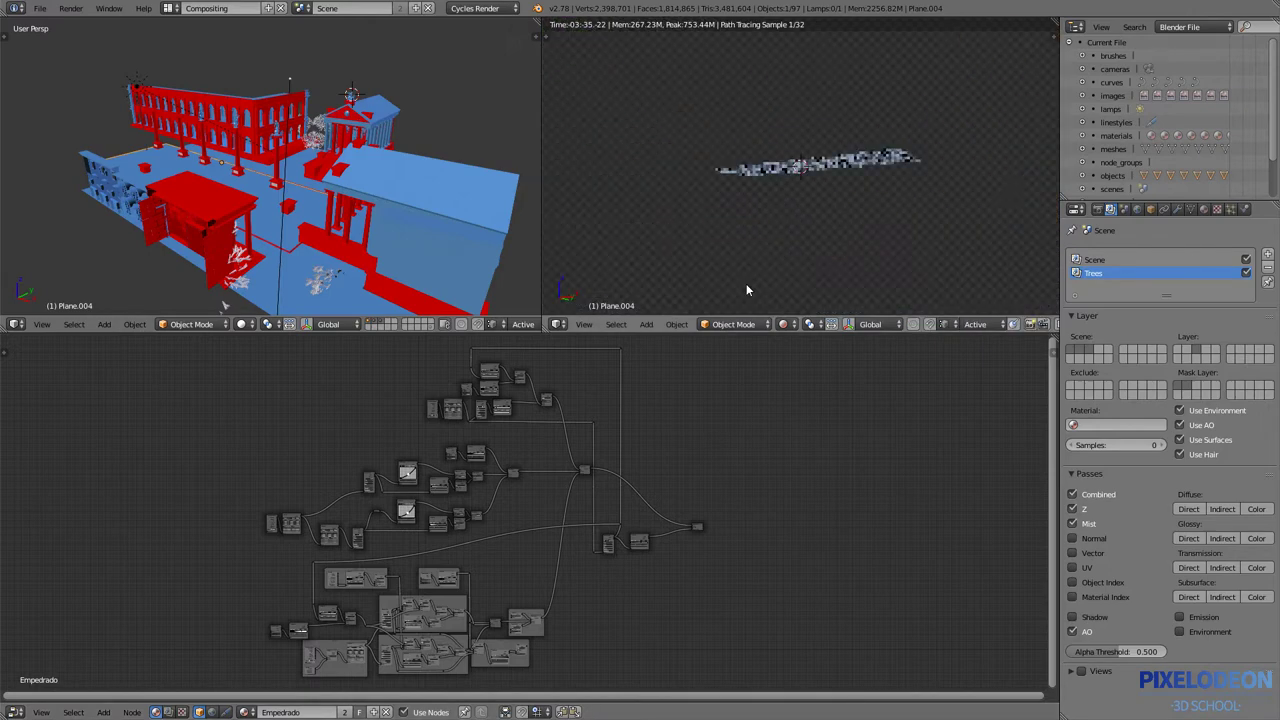
pyautogui.scroll(2, 838, 180)
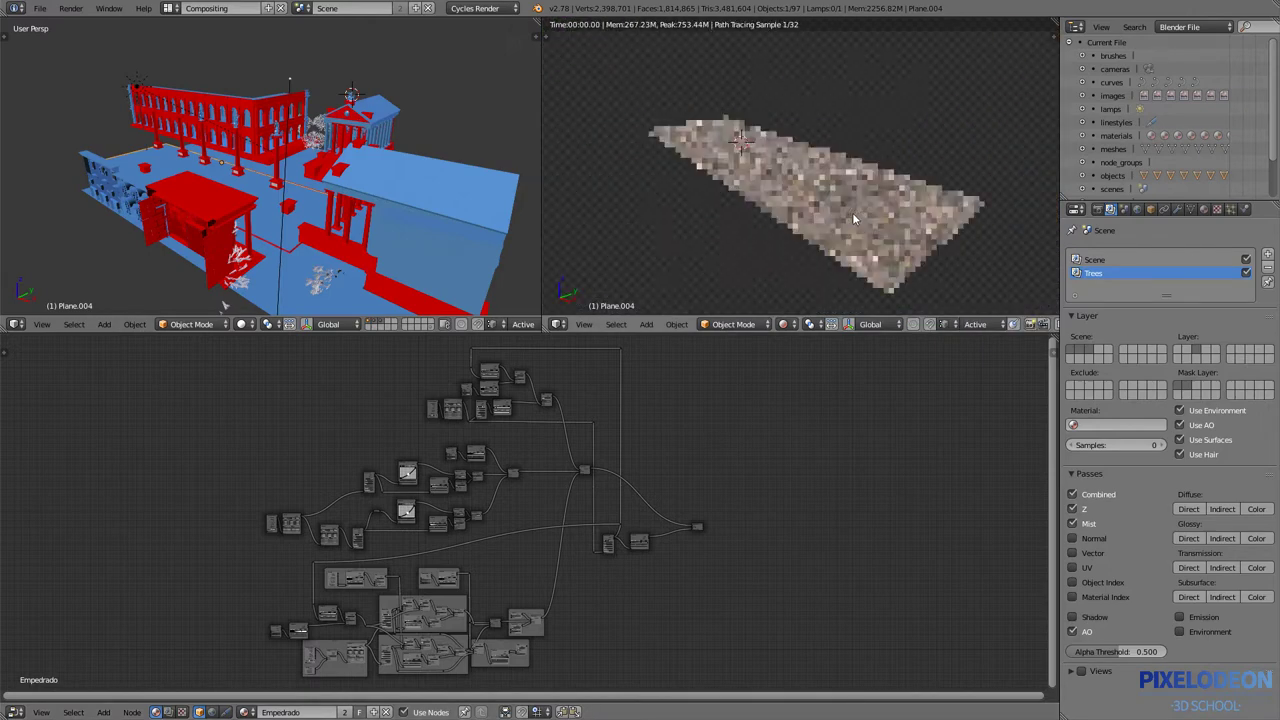
pyautogui.scroll(2, 838, 180)
pyautogui.scroll(1, 838, 180)
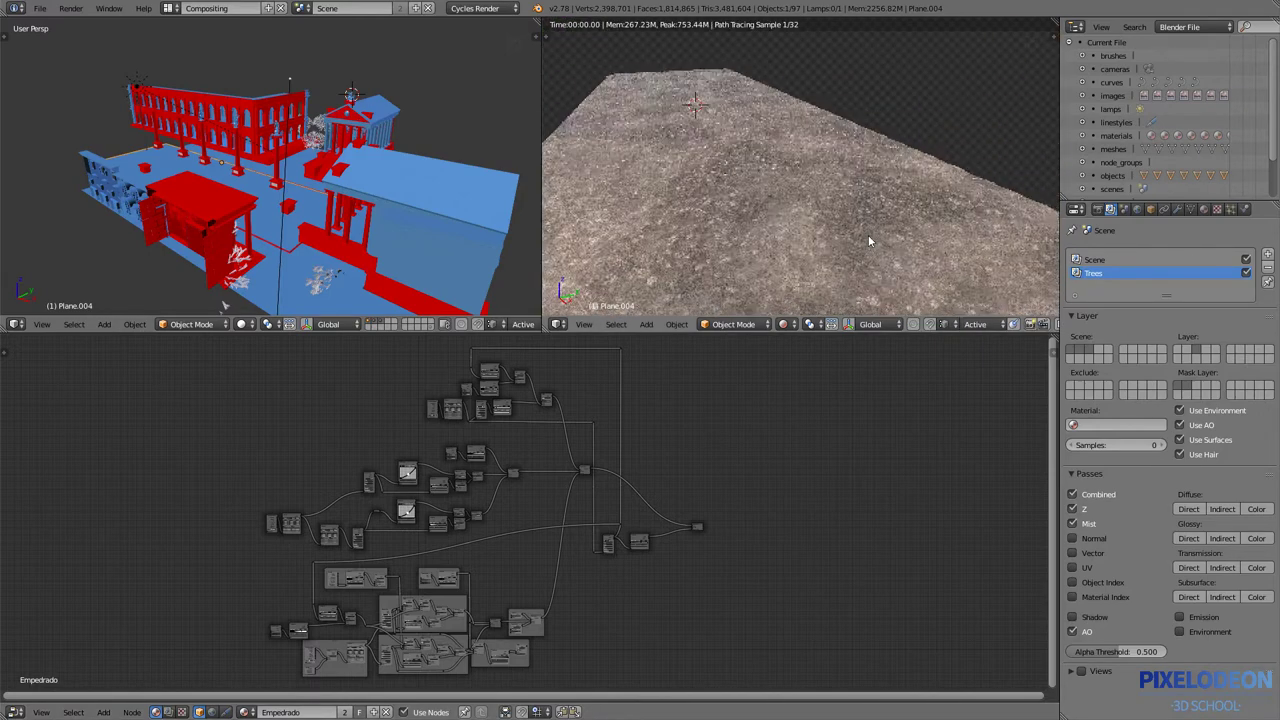
pyautogui.scroll(-1, 870, 235)
pyautogui.moveTo(852, 243)
pyautogui.mouseDown(button='middle')
pyautogui.moveTo(864, 210)
pyautogui.moveTo(701, 168)
pyautogui.moveTo(740, 170)
pyautogui.moveTo(743, 212)
pyautogui.moveTo(852, 183)
pyautogui.moveTo(826, 239)
pyautogui.moveTo(826, 216)
pyautogui.moveTo(888, 214)
pyautogui.mouseUp(button='middle')
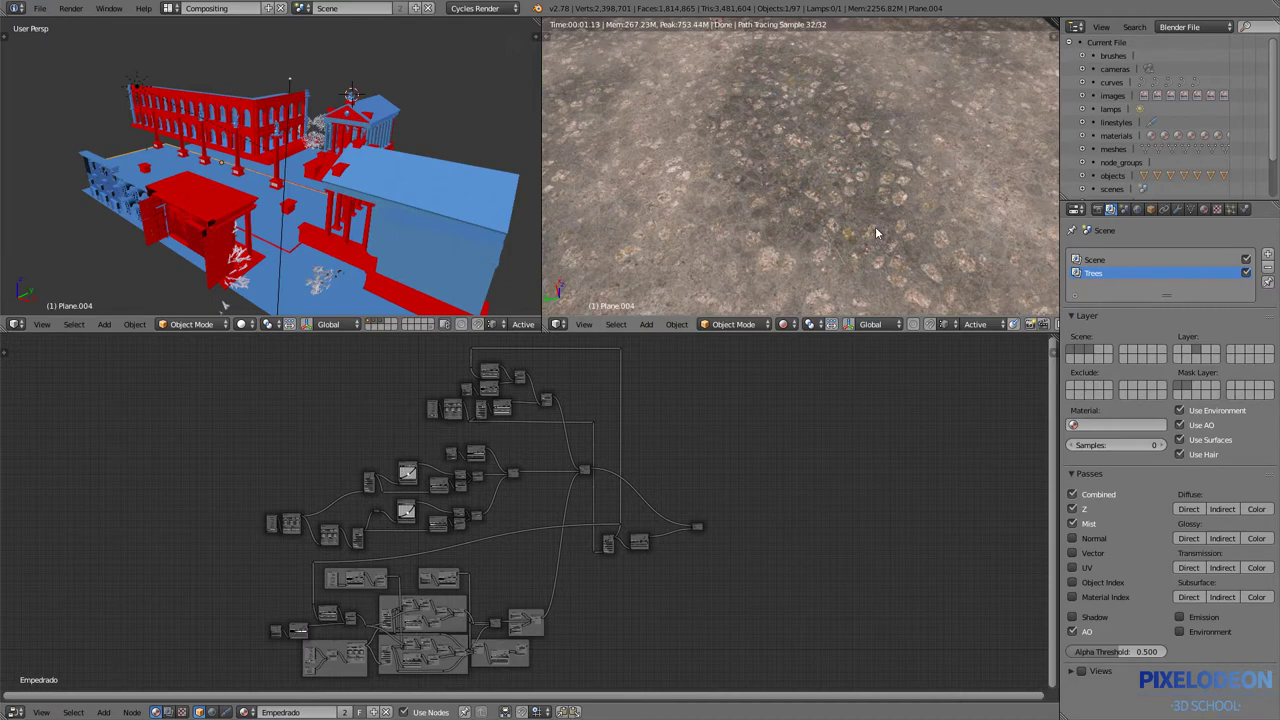
pyautogui.scroll(-1, 875, 226)
pyautogui.scroll(-1, 870, 210)
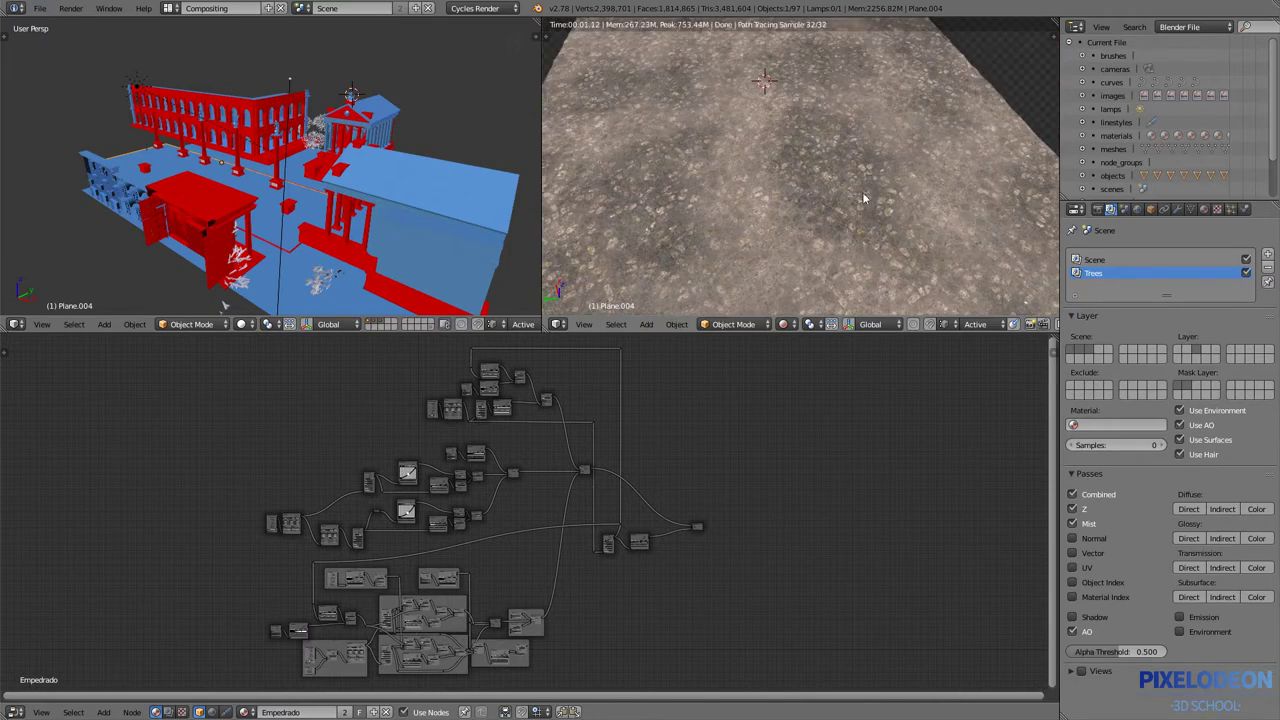
pyautogui.scroll(1, 490, 578)
pyautogui.scroll(2, 505, 582)
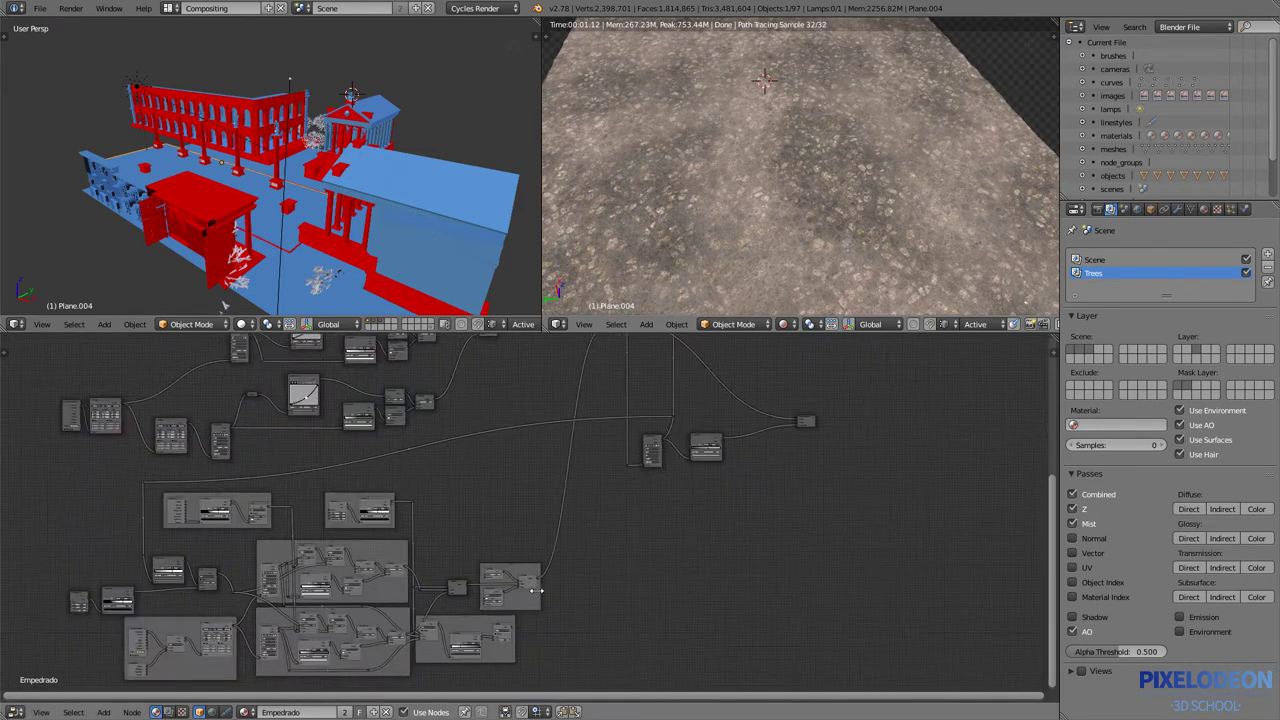
pyautogui.scroll(2, 526, 582)
# - Preview Empedrado nodes with Node Wrangler, ending on the node that outputs grey tiles
pyautogui.keyDown('ctrl'); pyautogui.keyDown('shift'); pyautogui.click(527, 581); pyautogui.keyUp('shift'); pyautogui.keyUp('ctrl')
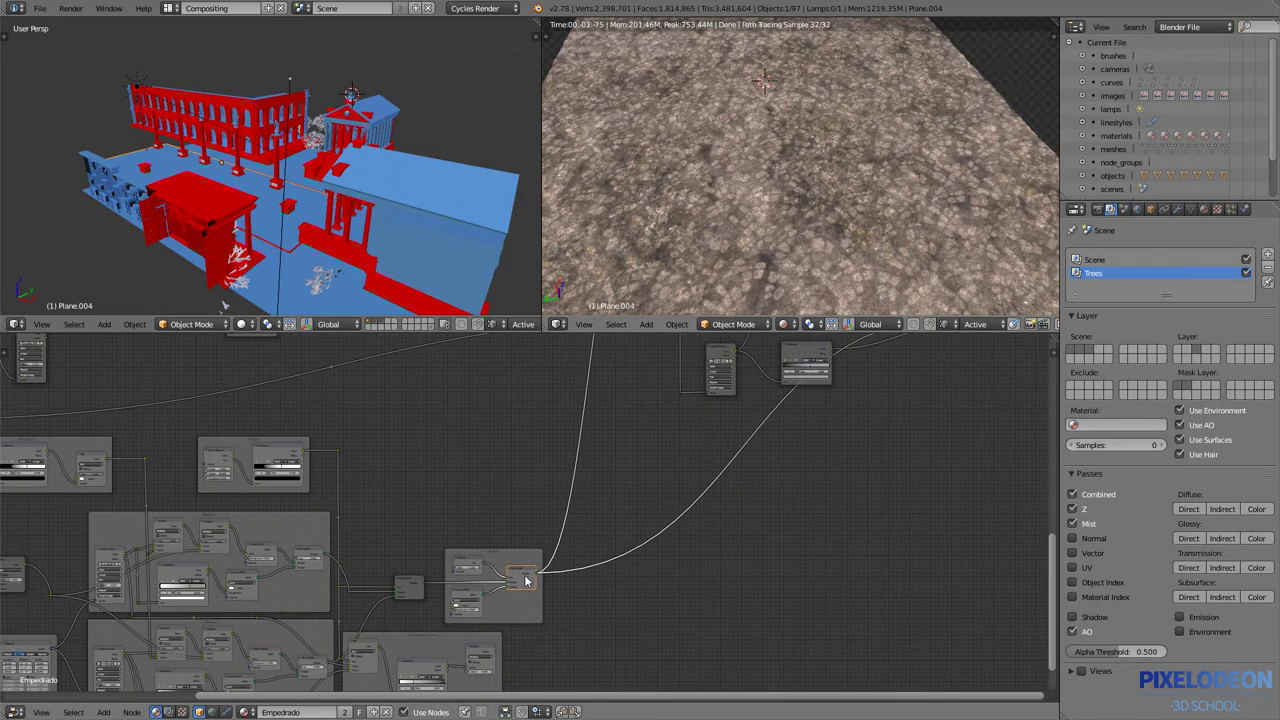
pyautogui.moveTo(527, 581); pyautogui.dragTo(643, 509, button='middle')
pyautogui.keyDown('ctrl'); pyautogui.hscroll(-3, 630, 515); pyautogui.keyUp('ctrl')
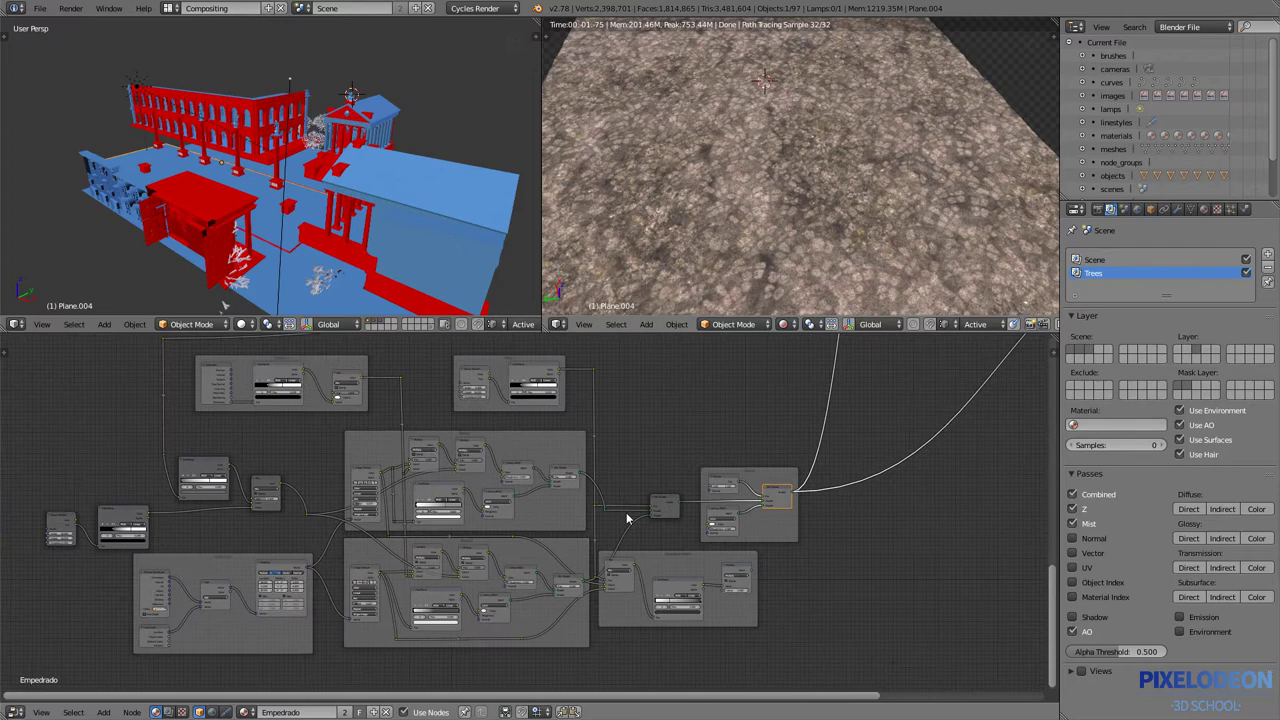
pyautogui.keyDown('ctrl'); pyautogui.keyDown('shift'); pyautogui.click(565, 475); pyautogui.keyUp('shift'); pyautogui.keyUp('ctrl')
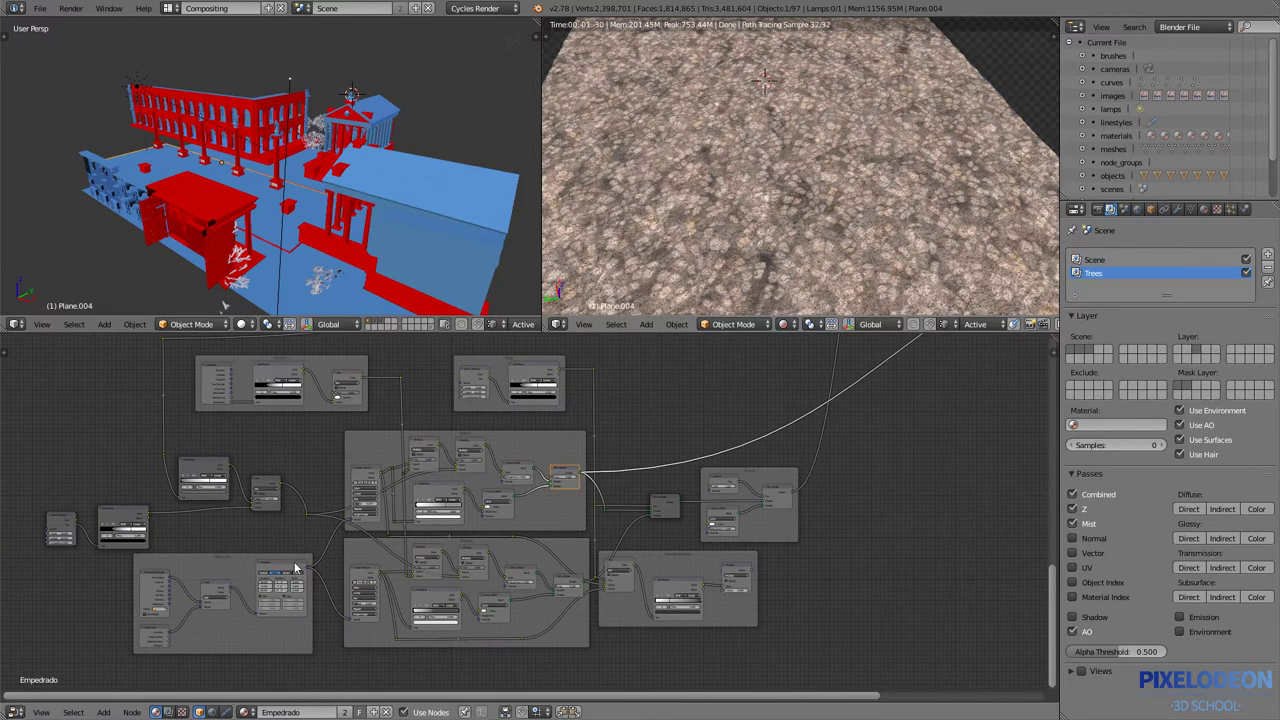
pyautogui.keyDown('ctrl'); pyautogui.keyDown('shift'); pyautogui.click(268, 488); pyautogui.keyUp('shift'); pyautogui.keyUp('ctrl')
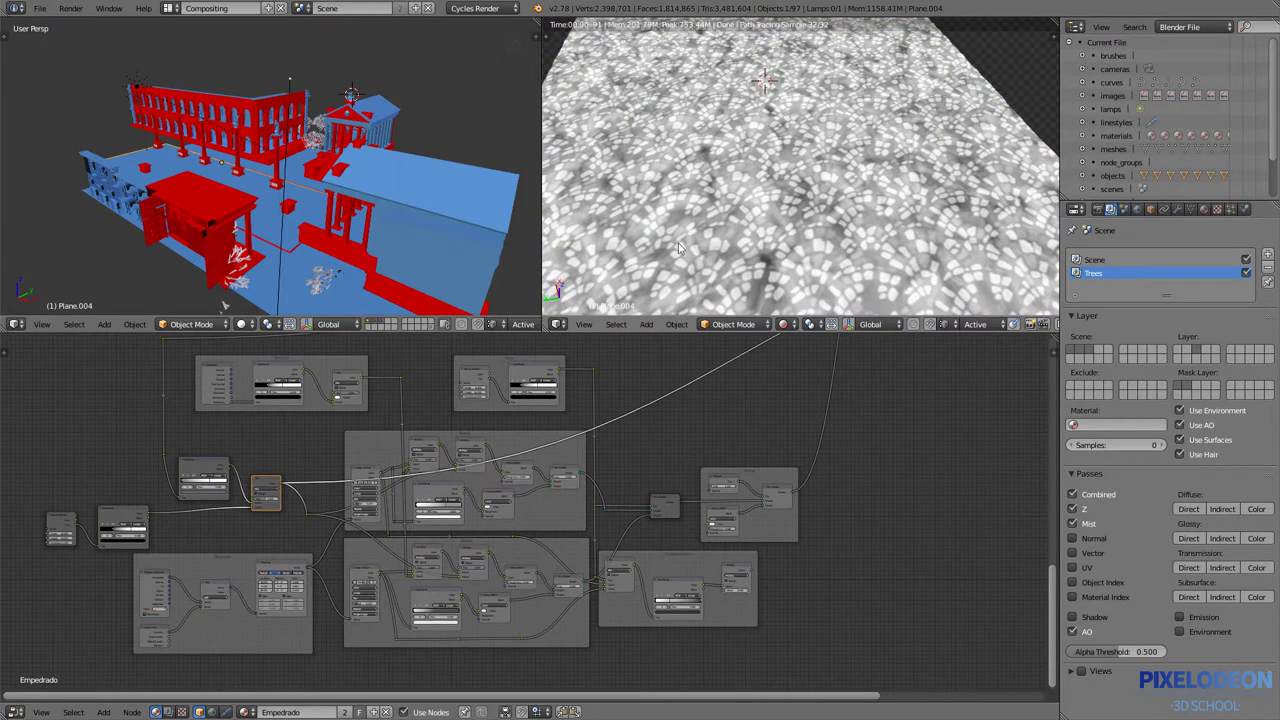
# - Zoom and orbit the rendered view to a centred, straight view of the tiled ground strip
pyautogui.scroll(3, 835, 250)
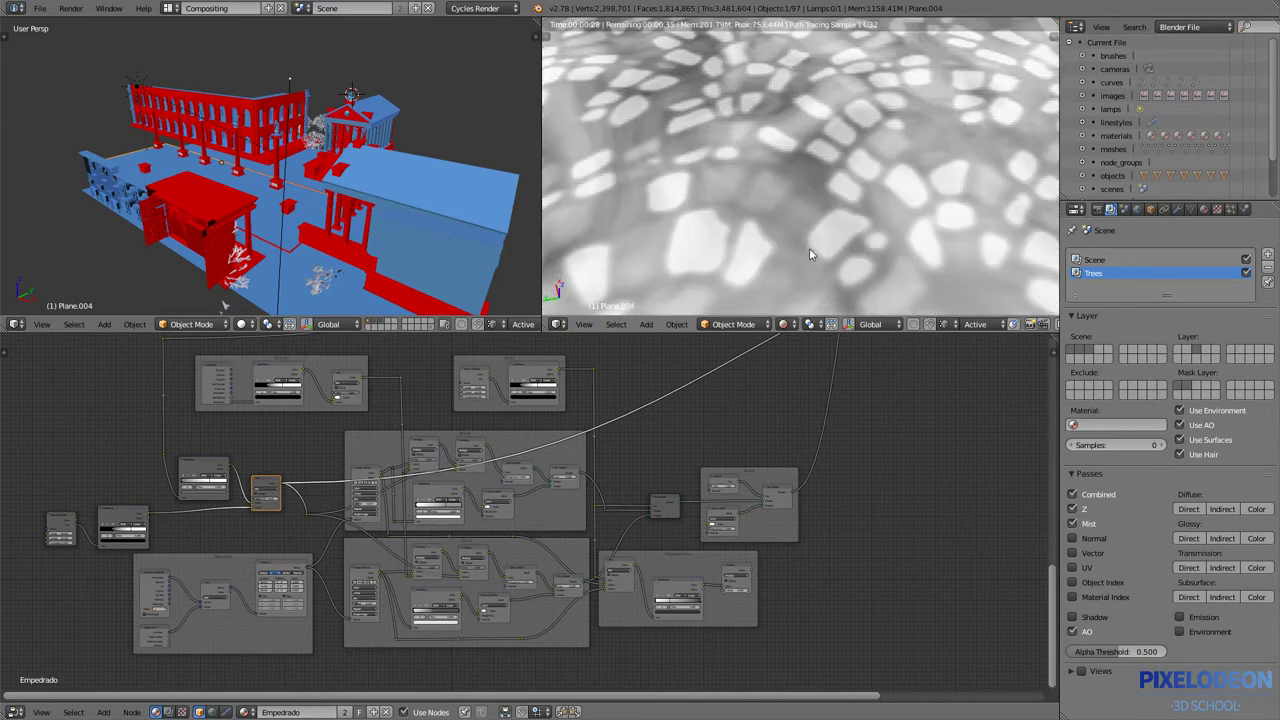
pyautogui.scroll(-2, 820, 248)
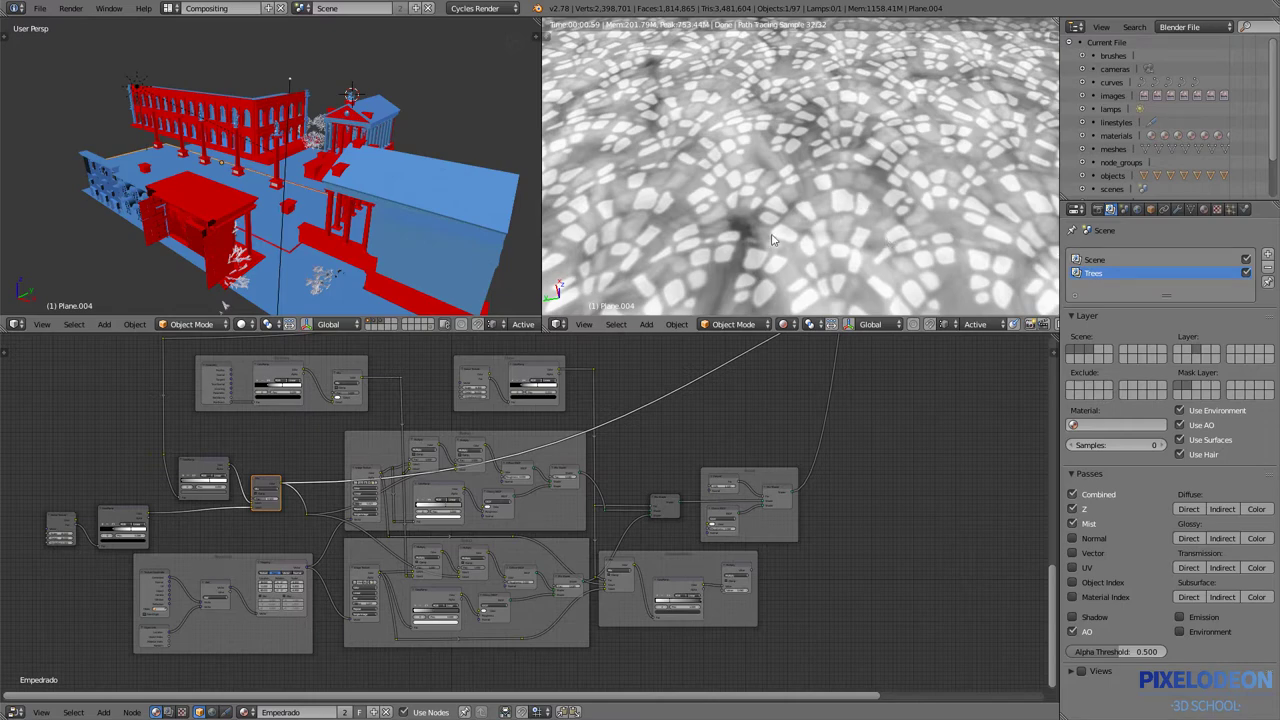
pyautogui.scroll(-3, 828, 185)
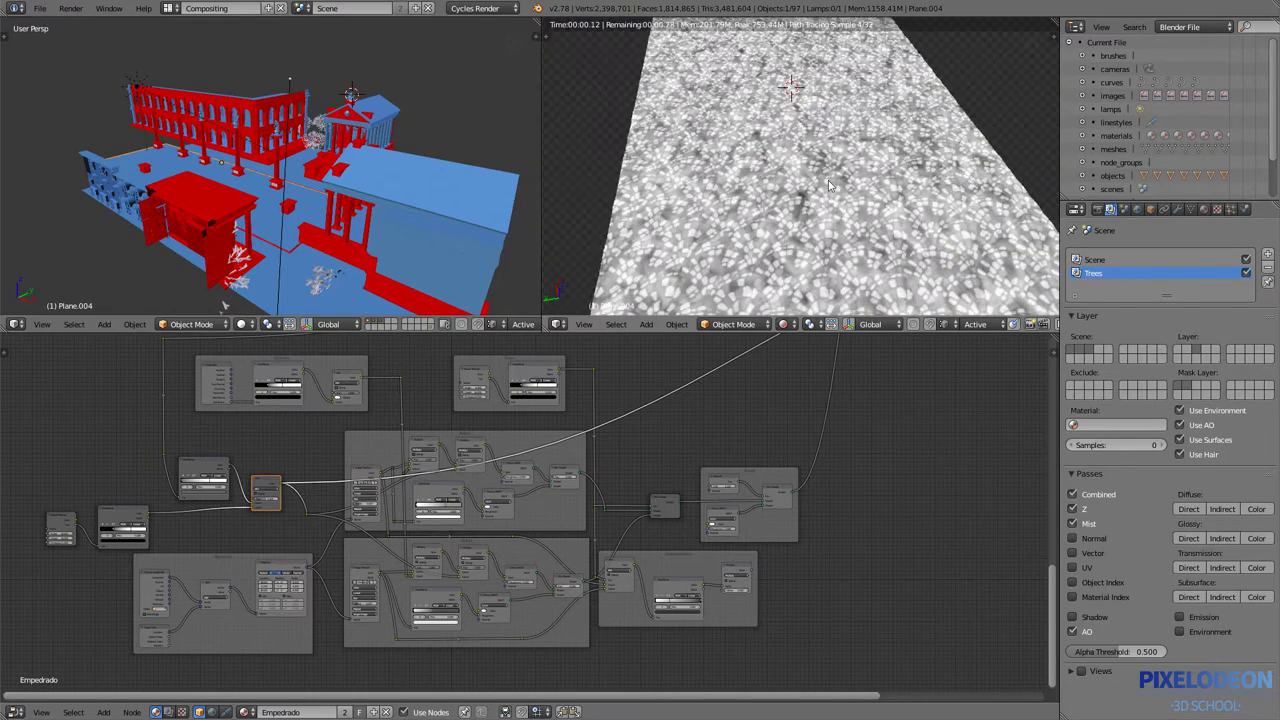
pyautogui.scroll(-1, 850, 182)
pyautogui.scroll(-2, 870, 180)
pyautogui.scroll(-1, 893, 176)
pyautogui.moveTo(893, 176); pyautogui.dragTo(840, 155, button='middle')
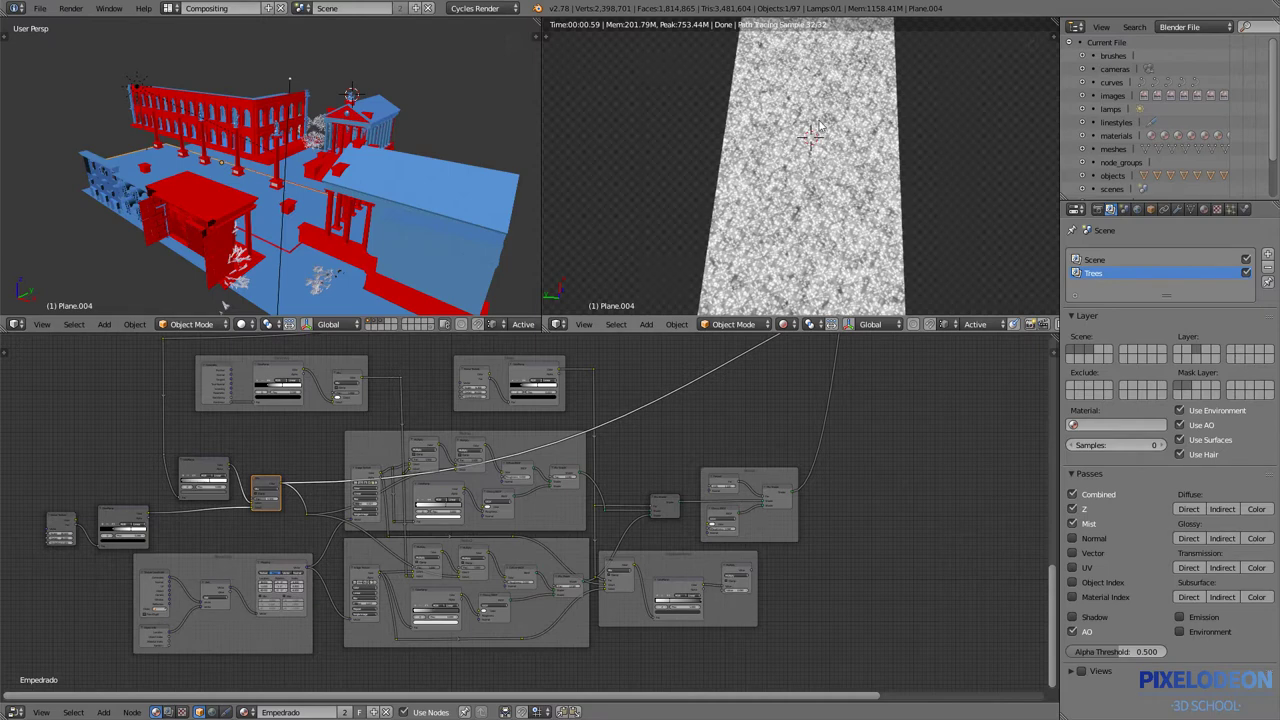
pyautogui.moveTo(871, 215); pyautogui.dragTo(842, 251, button='middle')
pyautogui.scroll(5, 787, 228)
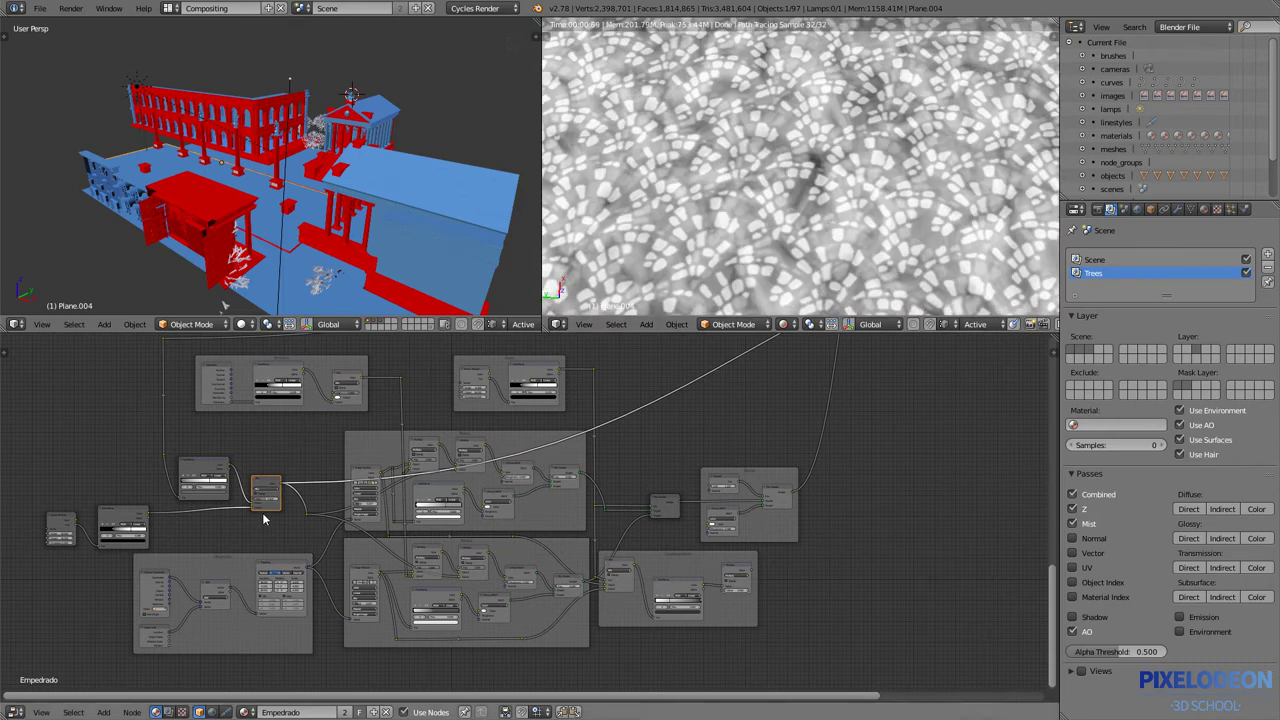
pyautogui.moveTo(290, 420); pyautogui.dragTo(313, 503, button='middle')
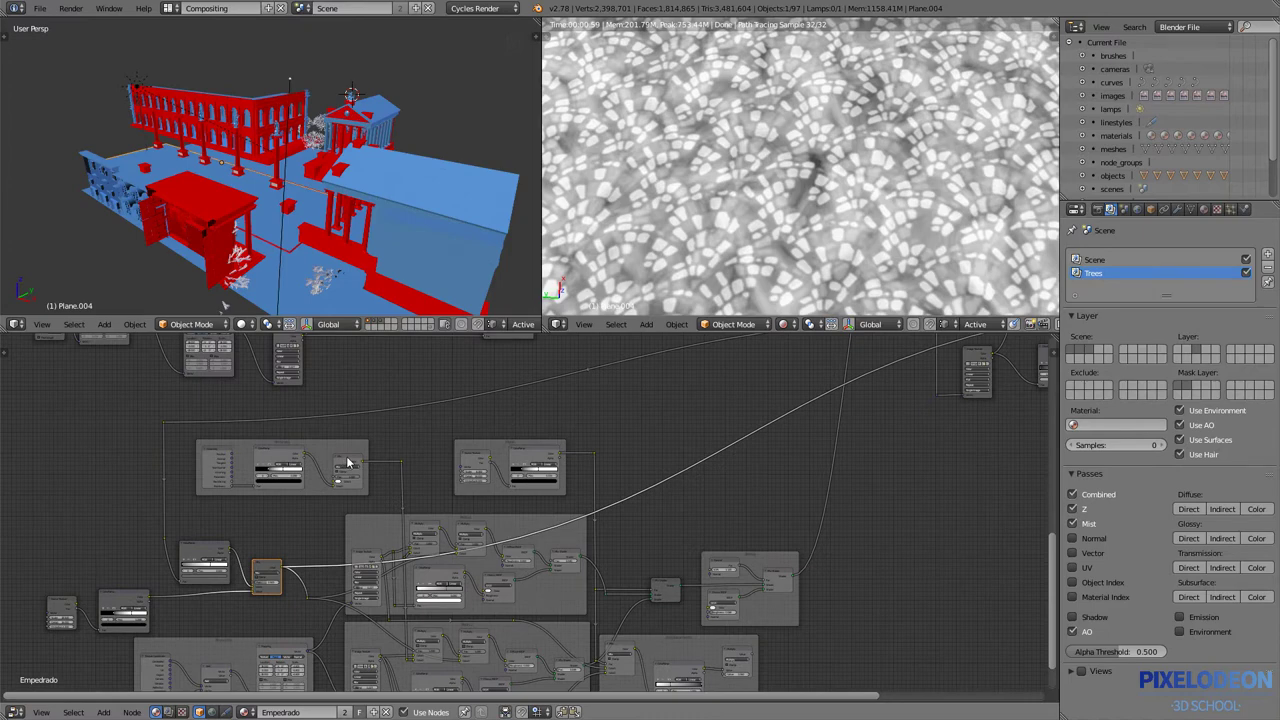
# - Preview the blue-grey and then the beige stone texture nodes on the ground render
pyautogui.moveTo(405, 445); pyautogui.dragTo(459, 531, button='middle')
pyautogui.keyDown('ctrl'); pyautogui.keyDown('shift'); pyautogui.click(345, 421); pyautogui.keyUp('shift'); pyautogui.keyUp('ctrl')
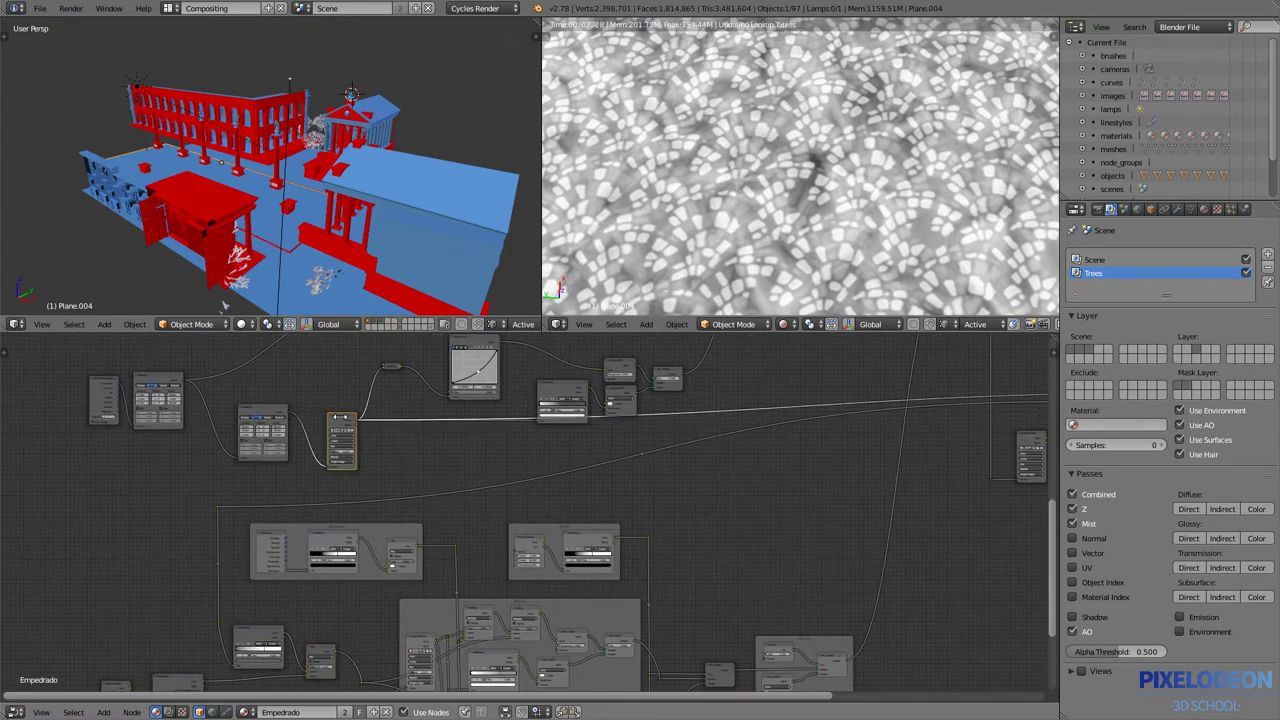
pyautogui.moveTo(349, 421); pyautogui.dragTo(327, 501, button='middle')
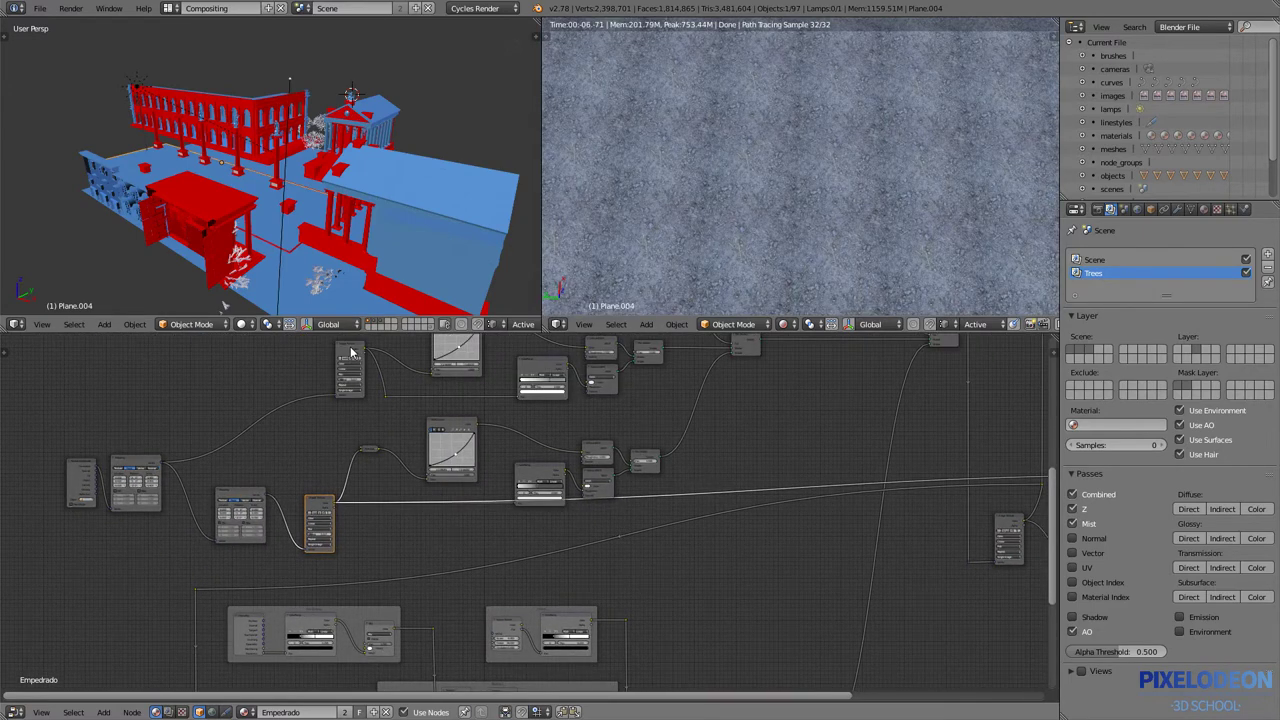
pyautogui.keyDown('ctrl'); pyautogui.keyDown('shift'); pyautogui.click(350, 352); pyautogui.keyUp('shift'); pyautogui.keyUp('ctrl')
# - Preview the Image Texture node's gravel output and the lower image texture on the ground
pyautogui.moveTo(350, 352)
pyautogui.mouseDown(button='middle')
pyautogui.moveTo(443, 509)
pyautogui.moveTo(300, 514)
pyautogui.moveTo(427, 484)
pyautogui.moveTo(490, 440)
pyautogui.mouseUp(button='middle')
pyautogui.scroll(2, 492, 443)
pyautogui.scroll(1, 450, 520)
pyautogui.scroll(1, 403, 609)
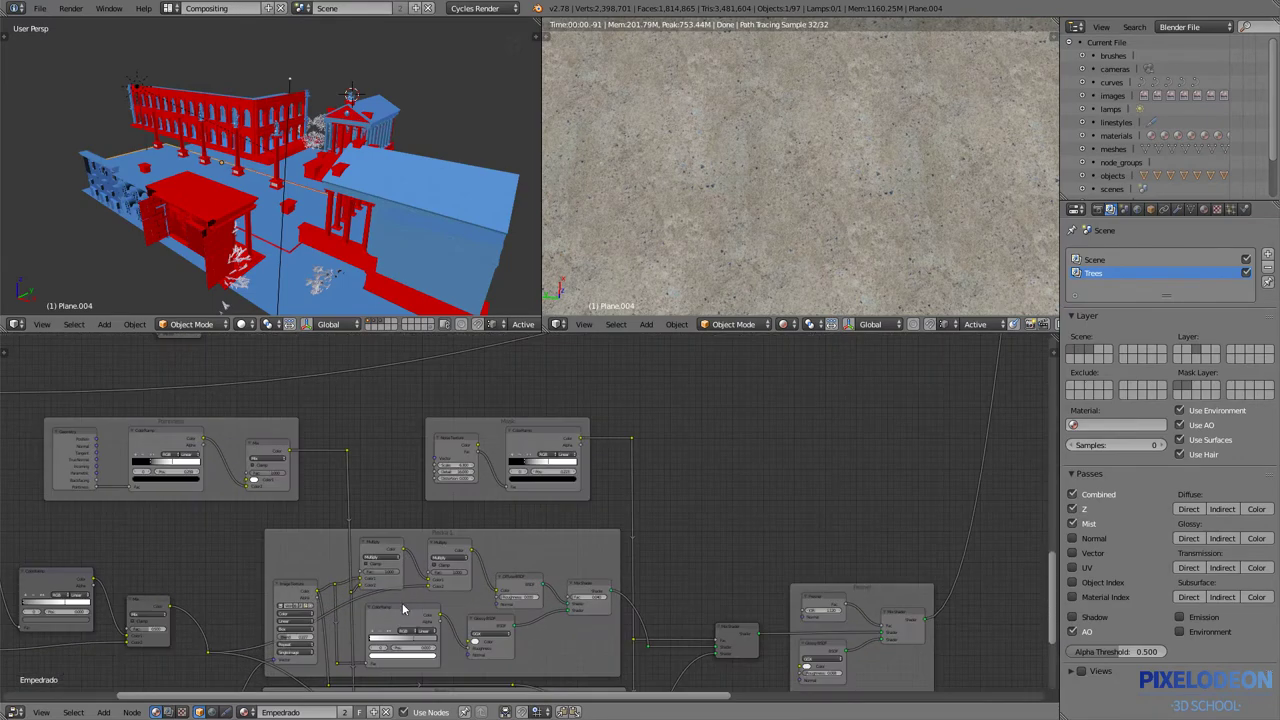
pyautogui.moveTo(403, 609)
pyautogui.mouseDown(button='middle')
pyautogui.moveTo(500, 483)
pyautogui.moveTo(605, 440)
pyautogui.mouseUp(button='middle')
pyautogui.keyDown('ctrl'); pyautogui.keyDown('shift'); pyautogui.click(387, 472); pyautogui.keyUp('shift'); pyautogui.keyUp('ctrl')
pyautogui.moveTo(540, 480)
pyautogui.mouseDown(button='middle')
pyautogui.moveTo(617, 500)
pyautogui.moveTo(540, 476)
pyautogui.mouseUp(button='middle')
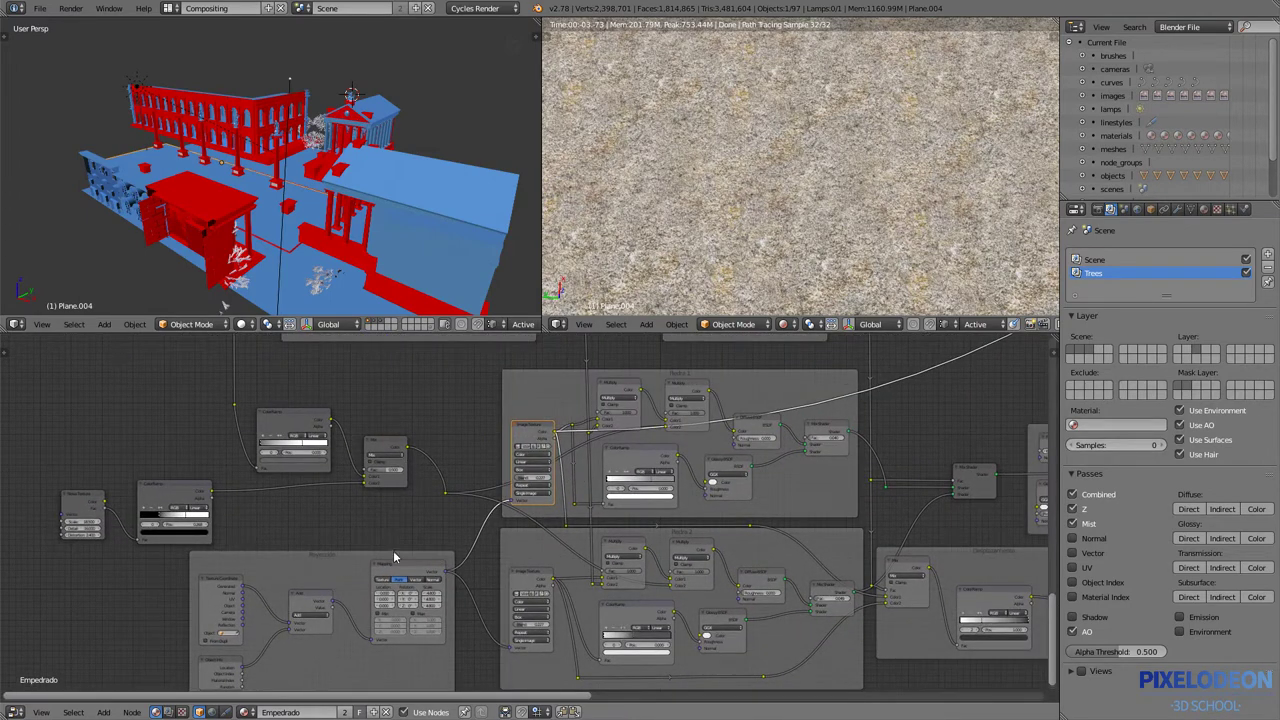
pyautogui.keyDown('ctrl'); pyautogui.keyDown('shift'); pyautogui.click(527, 572); pyautogui.keyUp('shift'); pyautogui.keyUp('ctrl')
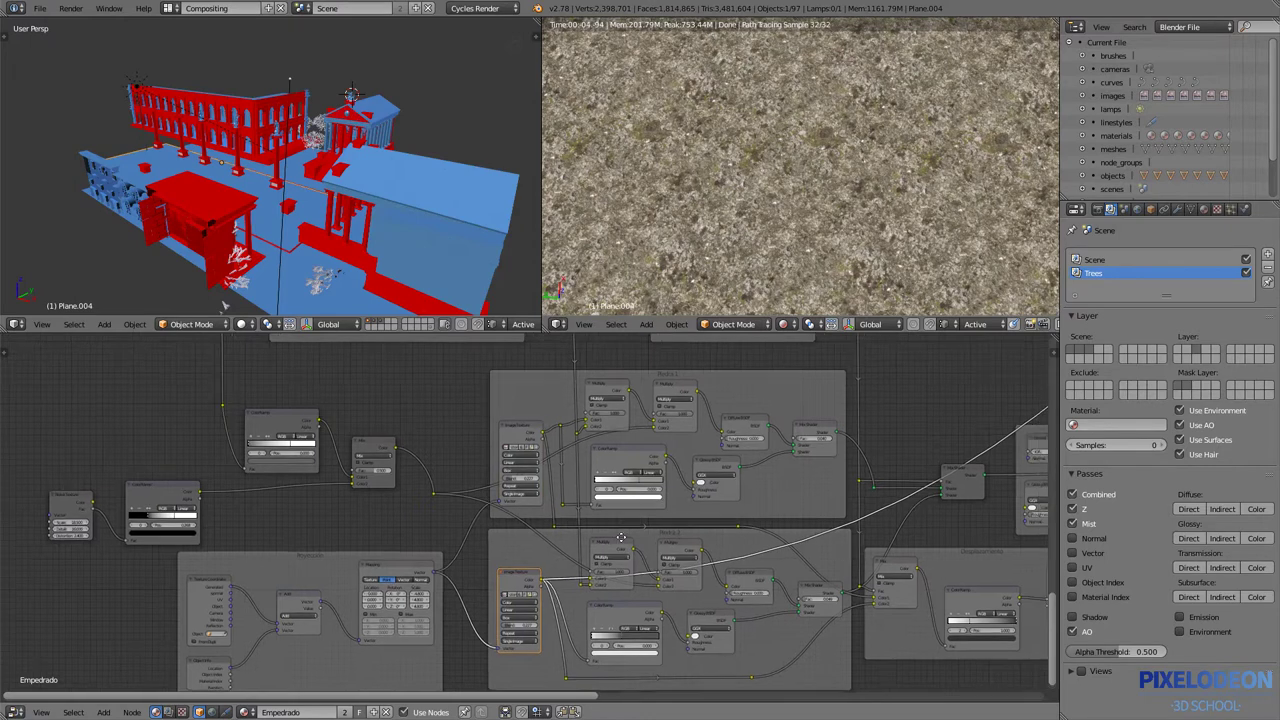
# - Bring the upper node groups into view and preview another node, leaving the grey-blue stone texture
pyautogui.moveTo(563, 555); pyautogui.dragTo(398, 540, button='middle')
pyautogui.scroll(-1, 566, 568)
pyautogui.moveTo(566, 568)
pyautogui.mouseDown(button='middle')
pyautogui.moveTo(543, 545)
pyautogui.moveTo(511, 557)
pyautogui.mouseUp(button='middle')
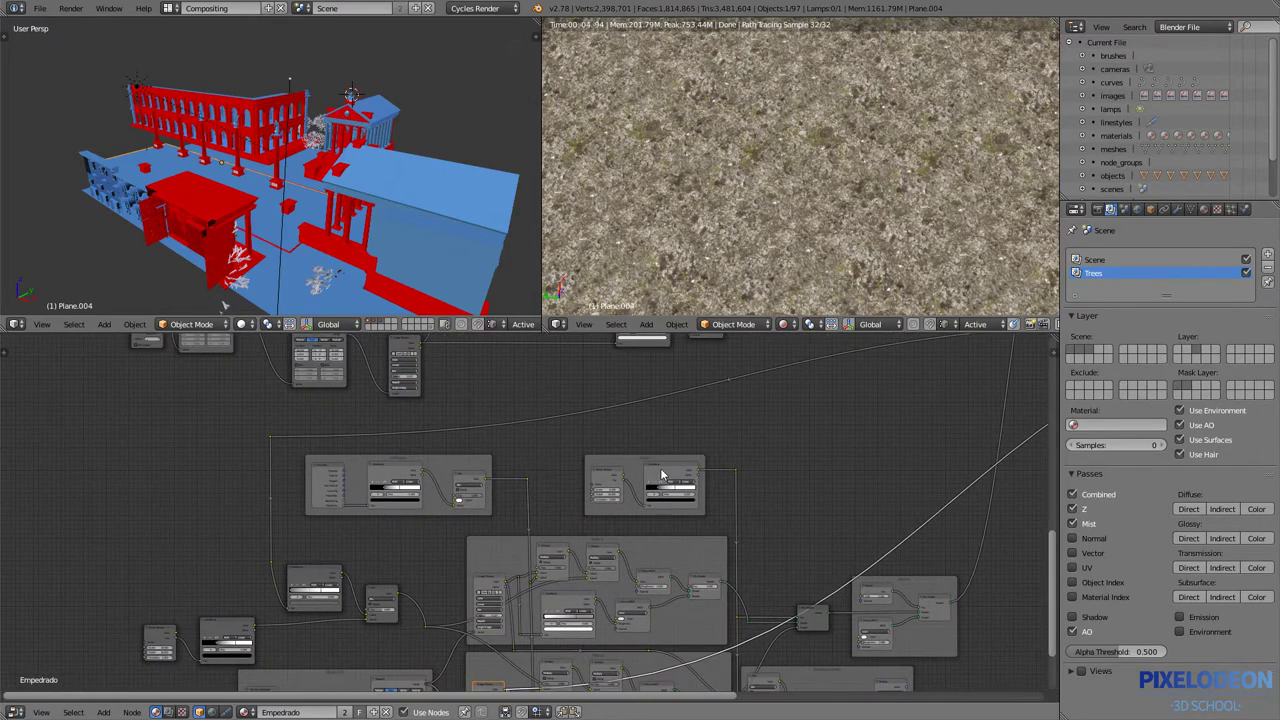
pyautogui.moveTo(648, 524); pyautogui.dragTo(556, 419, button='middle')
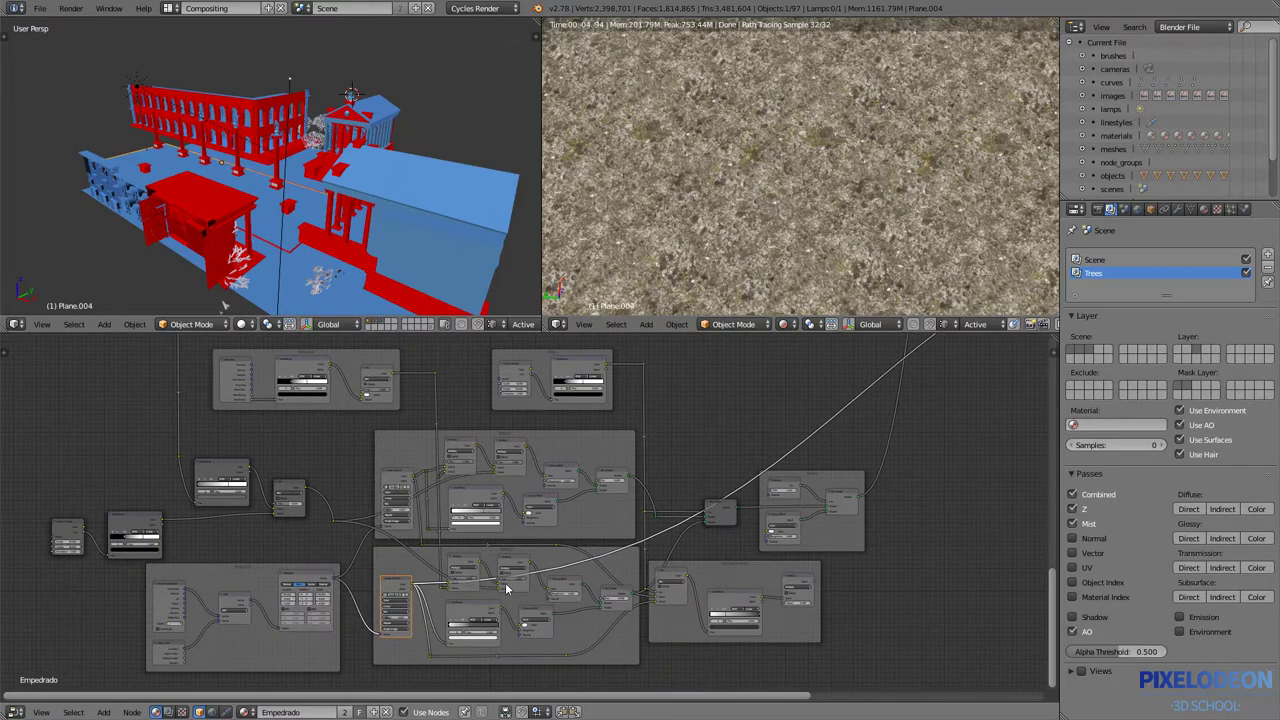
pyautogui.moveTo(413, 455); pyautogui.dragTo(558, 622, button='middle')
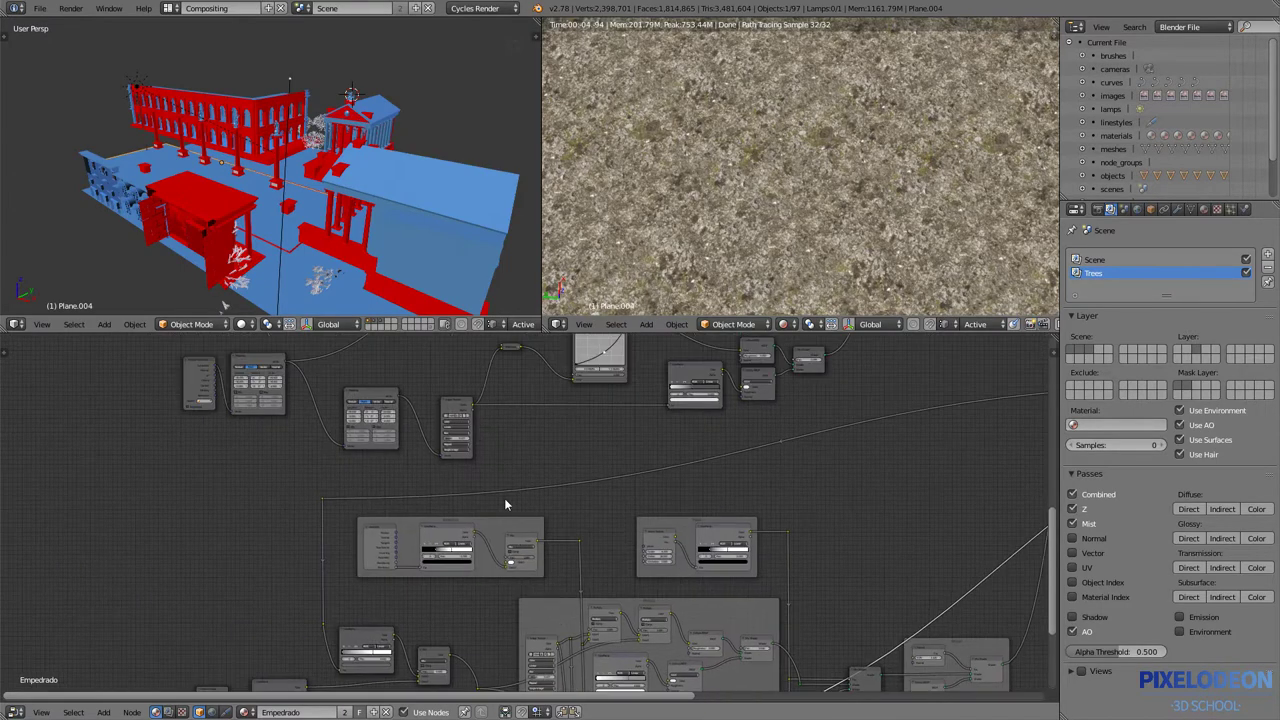
pyautogui.keyDown('ctrl'); pyautogui.keyDown('shift'); pyautogui.click(456, 420); pyautogui.keyUp('shift'); pyautogui.keyUp('ctrl')
# - Preview the upper frame's output, the lower frame's output, then the mix node combining both
pyautogui.moveTo(573, 436); pyautogui.dragTo(152, 324, button='middle')
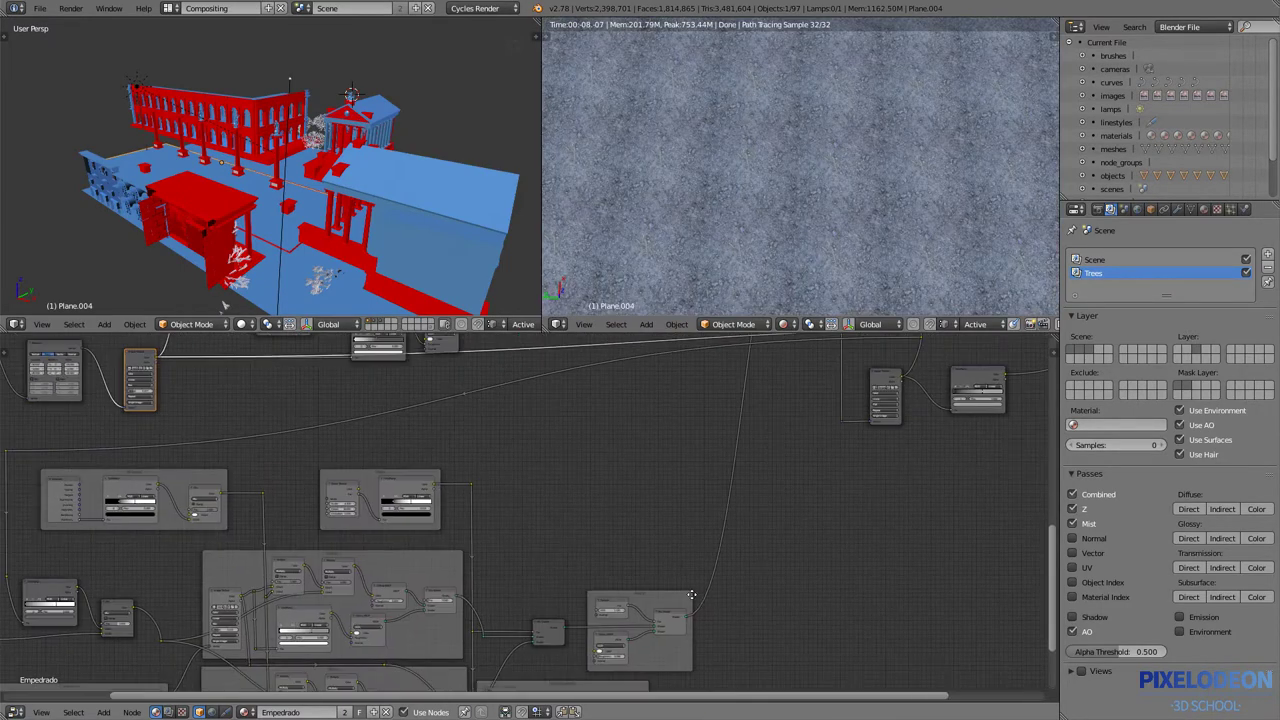
pyautogui.keyDown('ctrl'); pyautogui.keyDown('shift'); pyautogui.click(563, 555); pyautogui.keyUp('shift'); pyautogui.keyUp('ctrl')
pyautogui.moveTo(563, 555); pyautogui.dragTo(660, 485, button='middle')
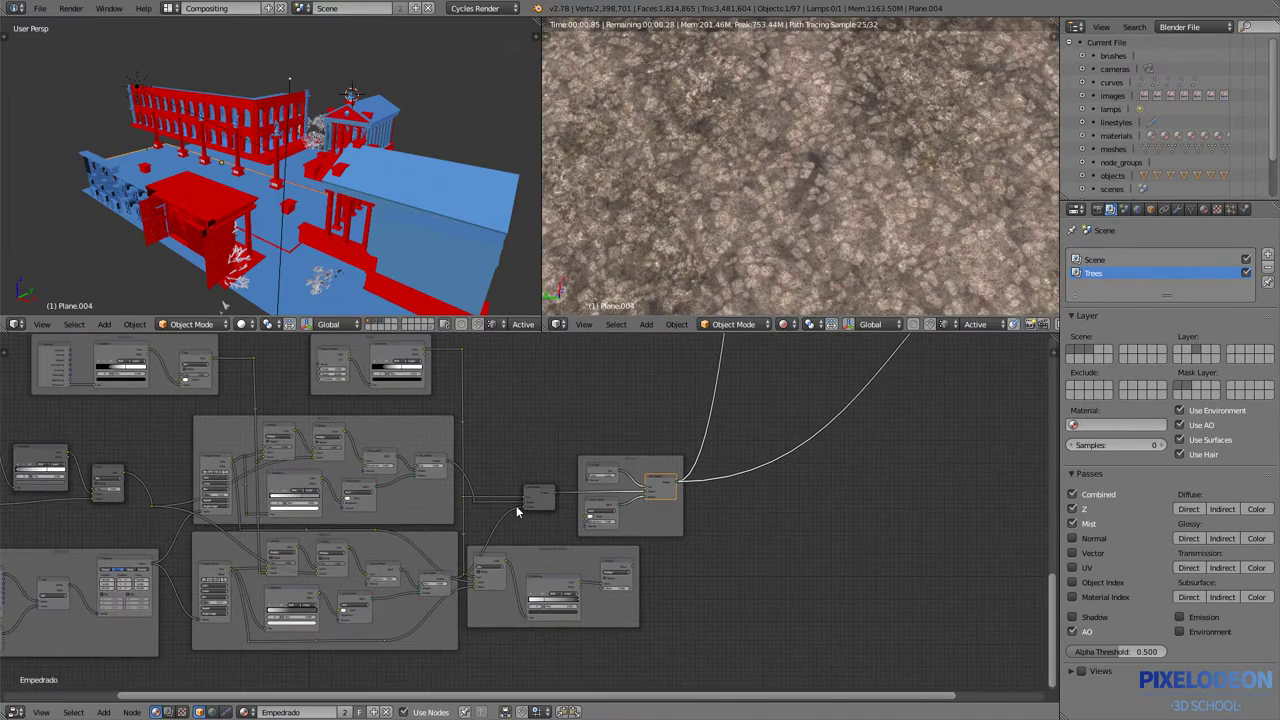
pyautogui.scroll(-2, 516, 507)
pyautogui.moveTo(533, 475); pyautogui.dragTo(534, 505, button='middle')
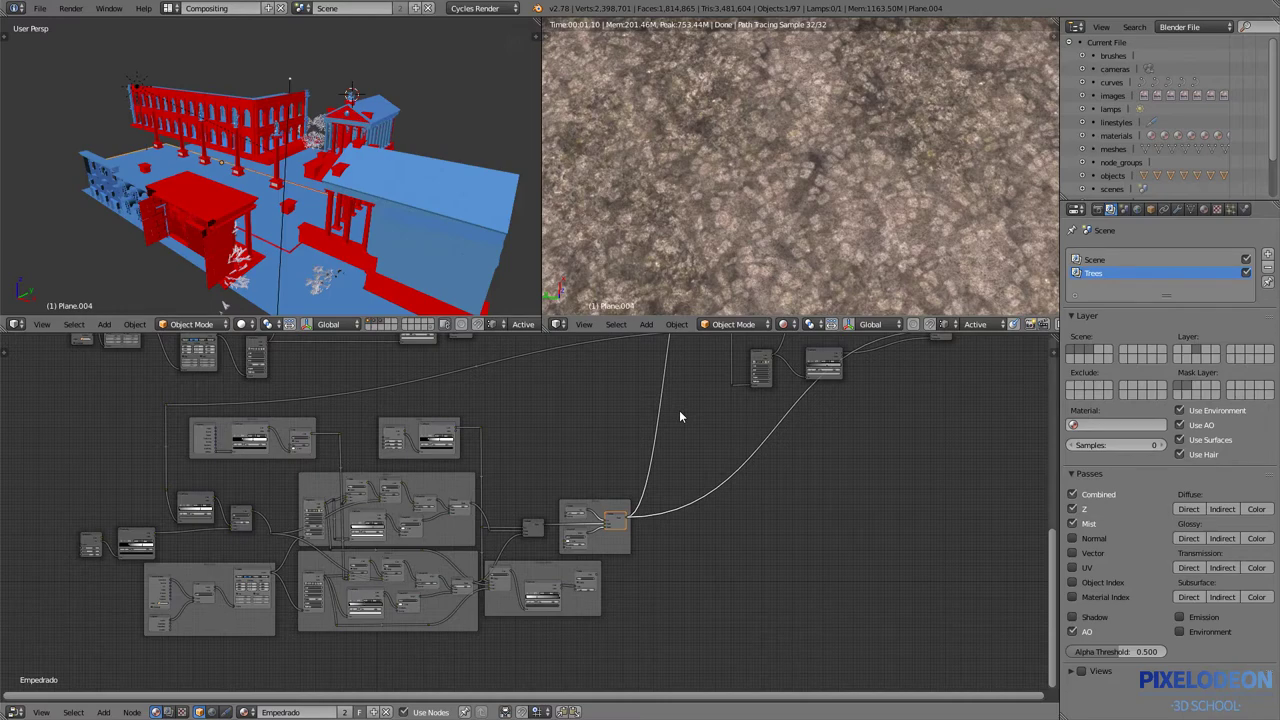
pyautogui.keyDown('ctrl'); pyautogui.keyDown('shift'); pyautogui.click(460, 502); pyautogui.keyUp('shift'); pyautogui.keyUp('ctrl')
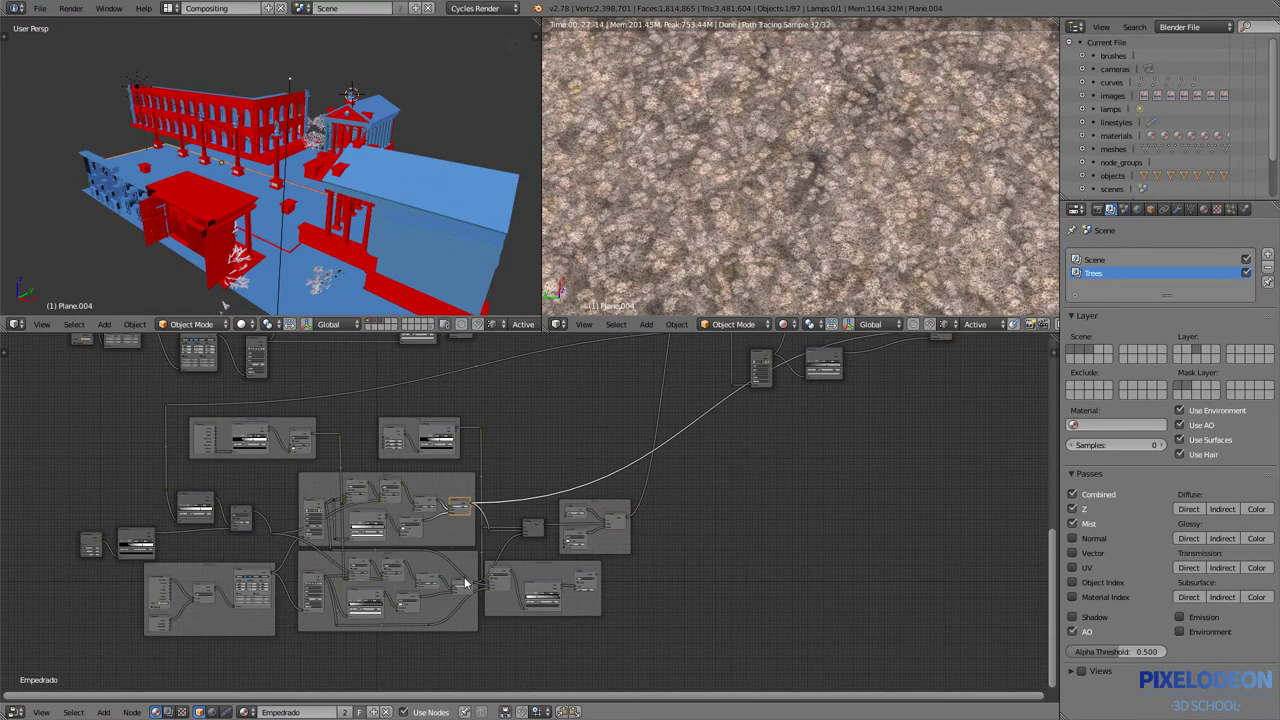
pyautogui.keyDown('ctrl'); pyautogui.keyDown('shift'); pyautogui.click(463, 584); pyautogui.keyUp('shift'); pyautogui.keyUp('ctrl')
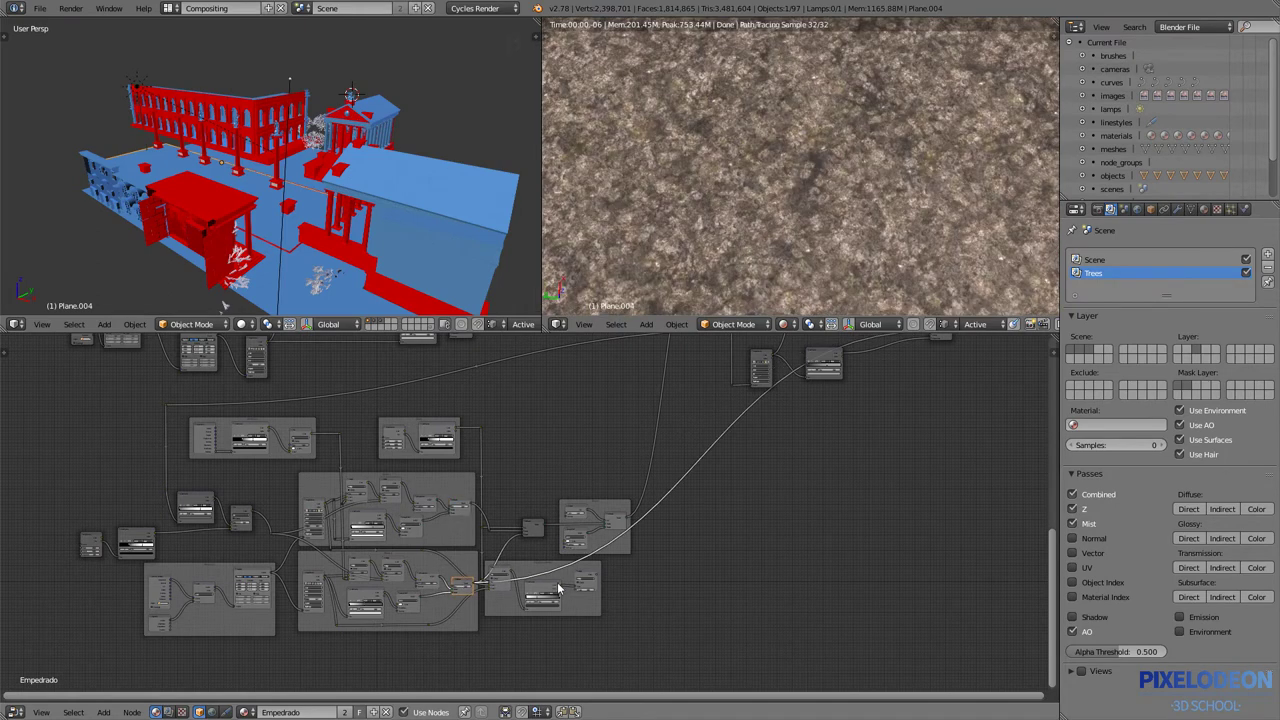
pyautogui.keyDown('ctrl'); pyautogui.keyDown('shift'); pyautogui.click(616, 520); pyautogui.keyUp('shift'); pyautogui.keyUp('ctrl')
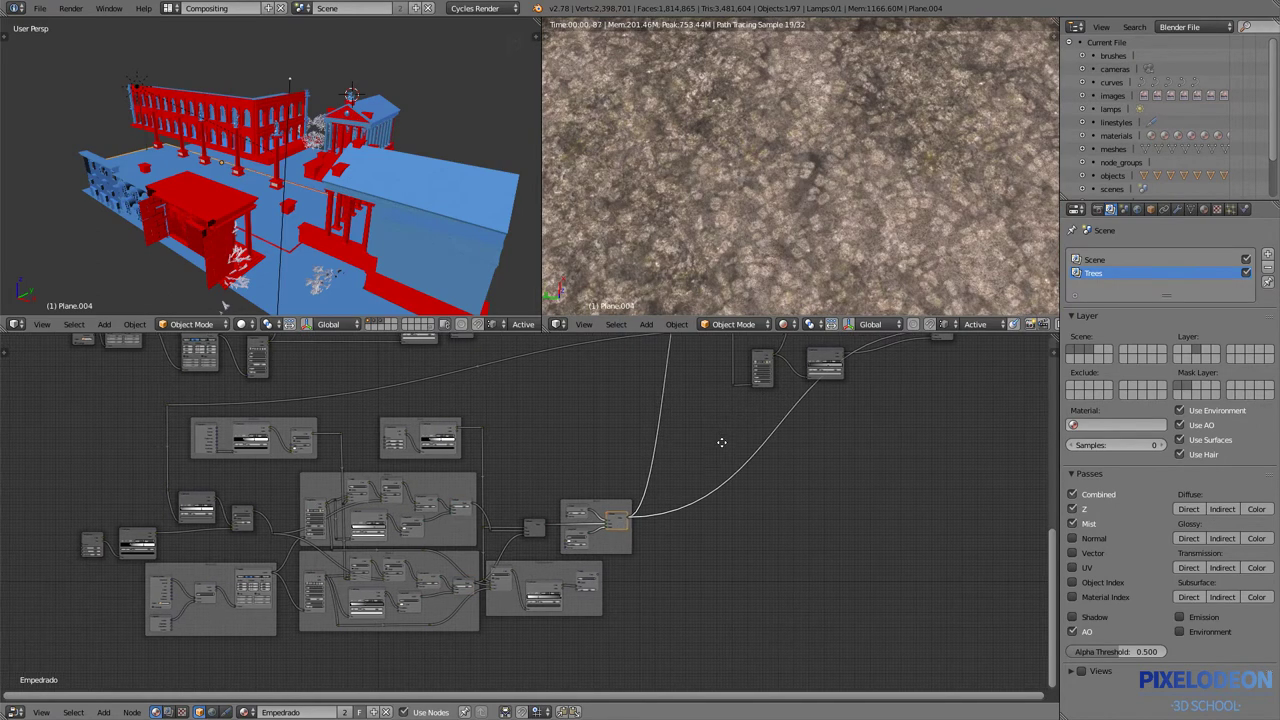
# - Preview the smooth-texture mix node, then the upper, lower and combining mix nodes
pyautogui.moveTo(704, 349)
pyautogui.mouseDown(button='middle')
pyautogui.moveTo(676, 497)
pyautogui.moveTo(634, 531)
pyautogui.mouseUp(button='middle')
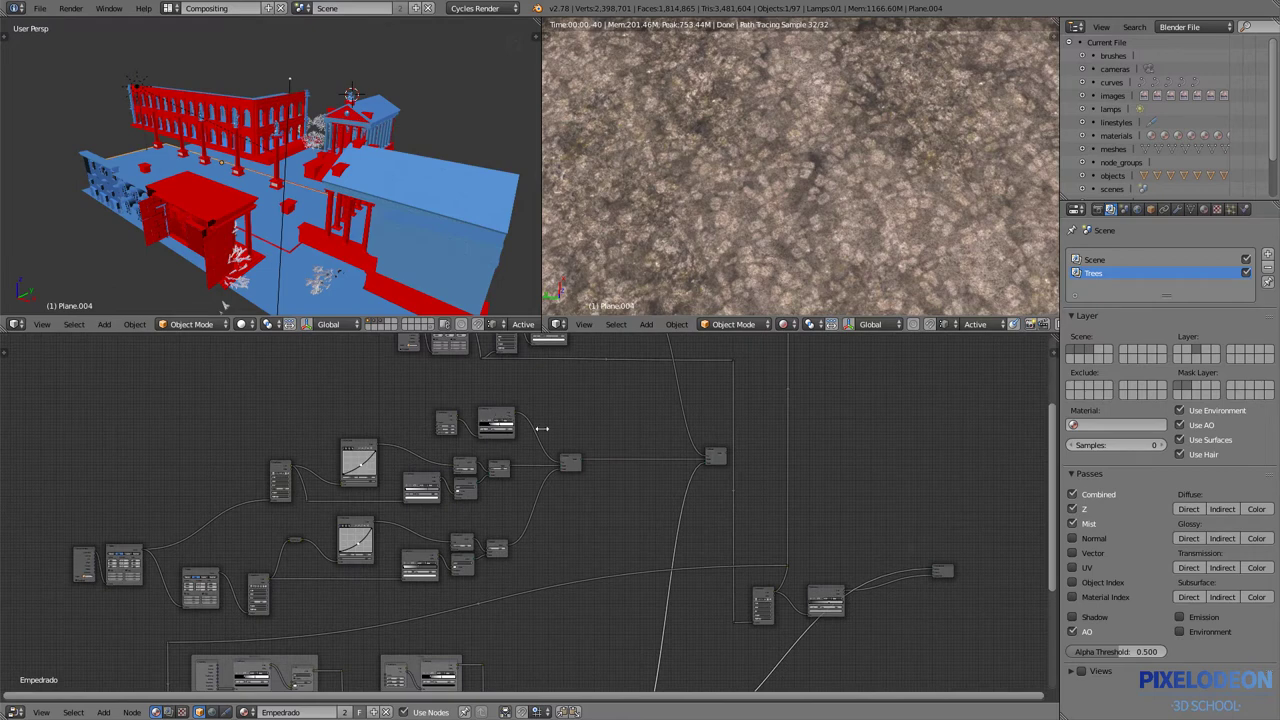
pyautogui.keyDown('ctrl'); pyautogui.keyDown('shift'); pyautogui.click(570, 462); pyautogui.keyUp('shift'); pyautogui.keyUp('ctrl')
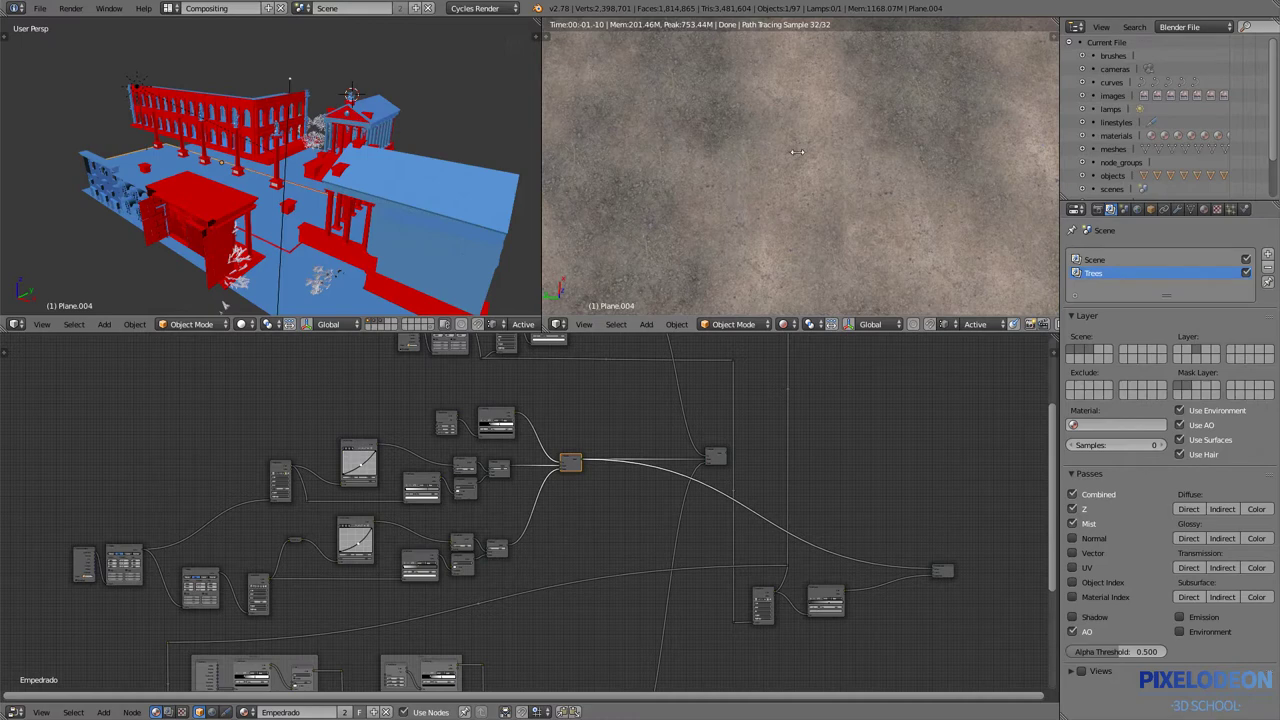
pyautogui.scroll(2, 415, 482)
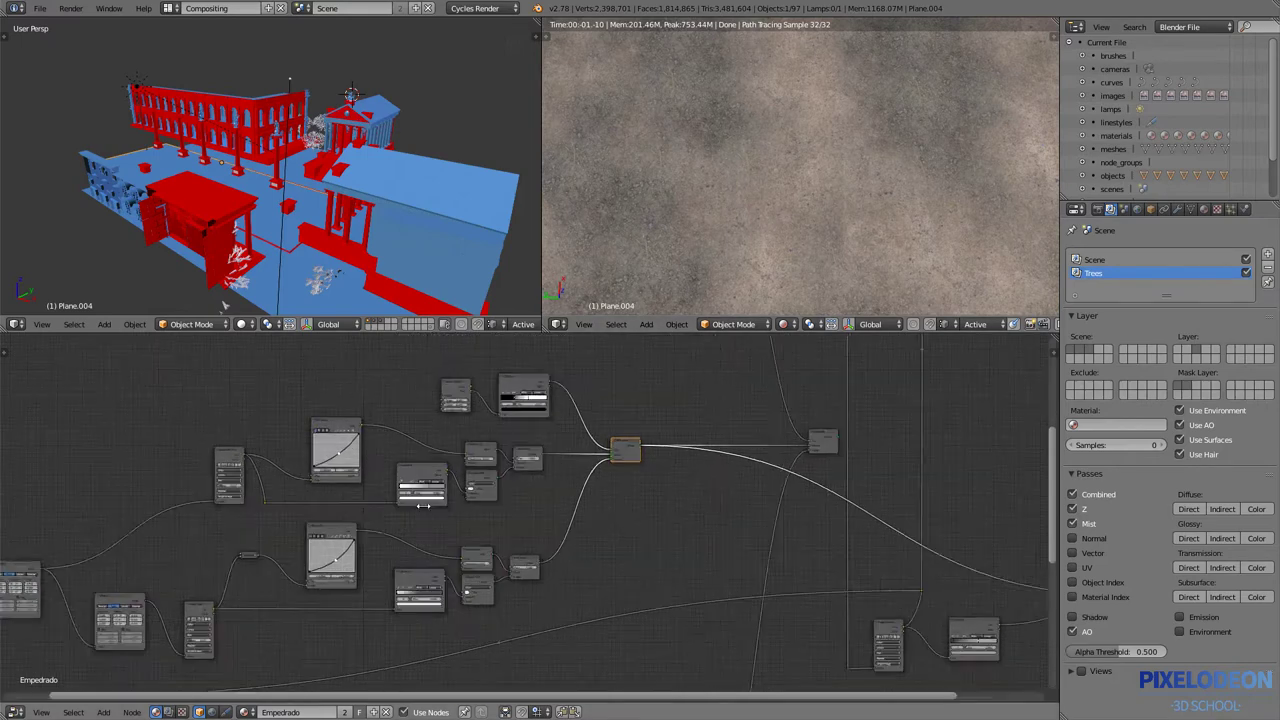
pyautogui.keyDown('ctrl'); pyautogui.keyDown('shift'); pyautogui.click(545, 449); pyautogui.keyUp('shift'); pyautogui.keyUp('ctrl')
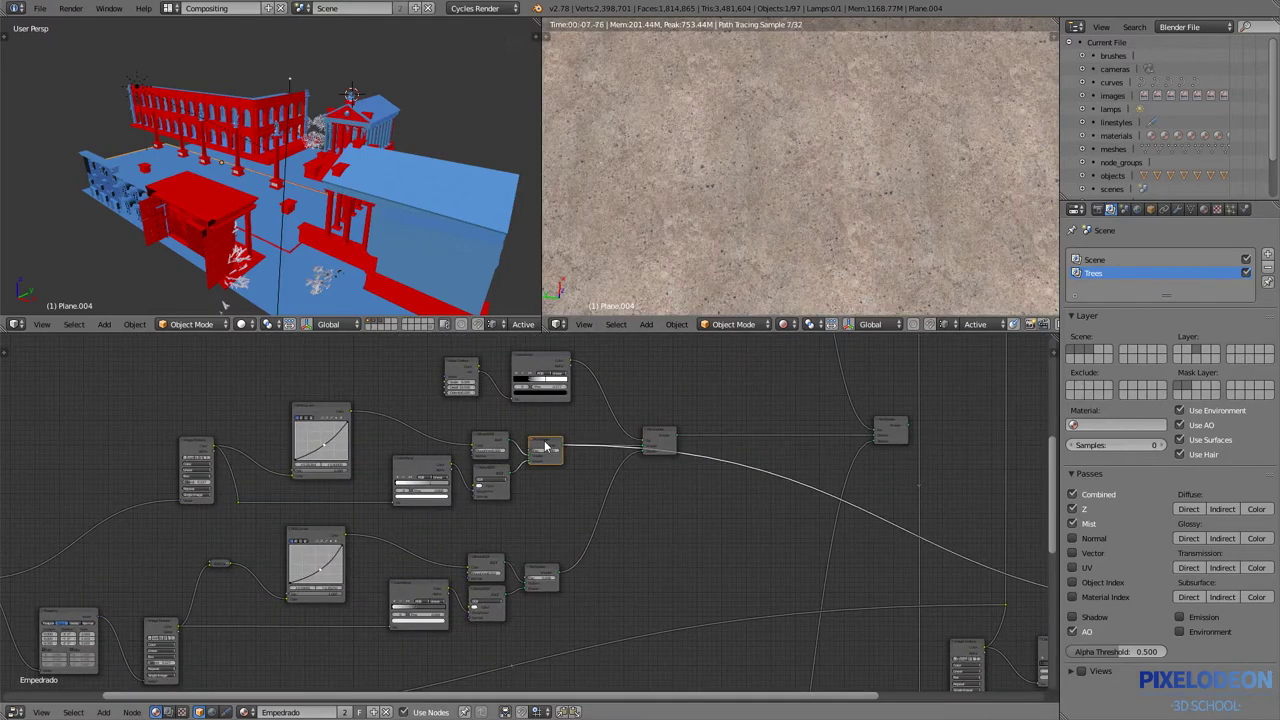
pyautogui.keyDown('ctrl'); pyautogui.keyDown('shift'); pyautogui.click(540, 577); pyautogui.keyUp('shift'); pyautogui.keyUp('ctrl')
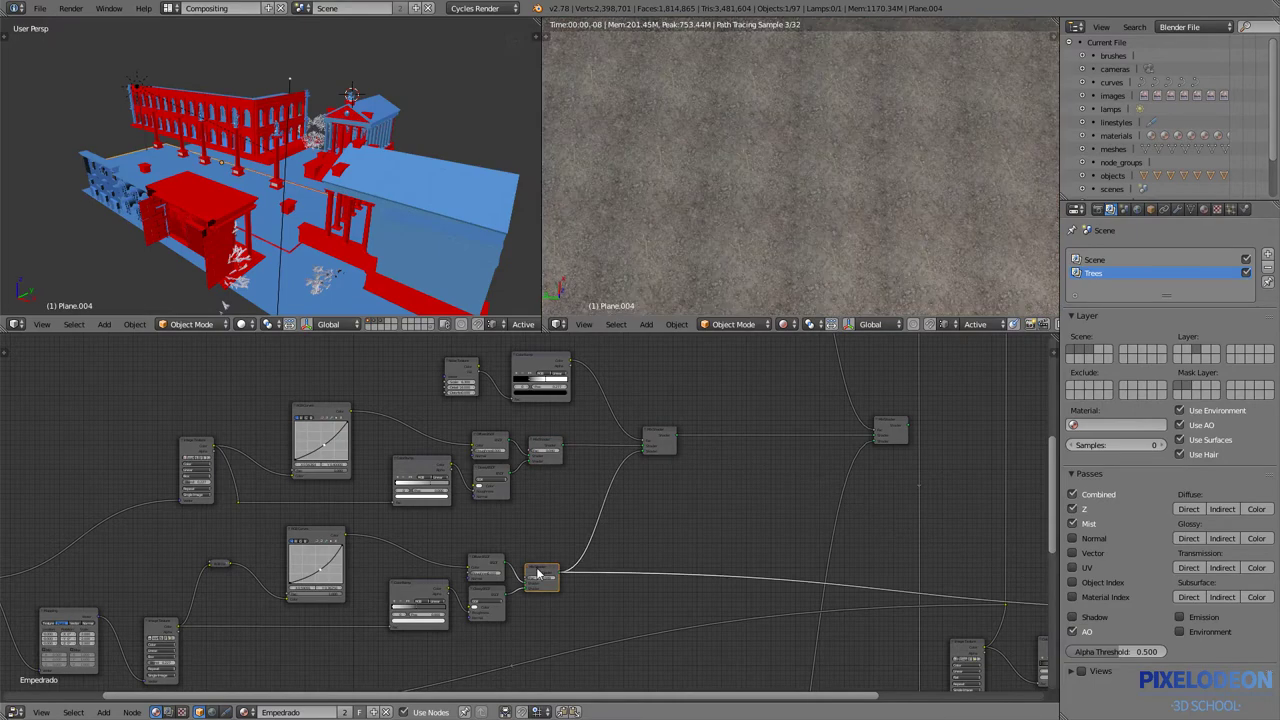
pyautogui.keyDown('ctrl'); pyautogui.keyDown('shift'); pyautogui.click(545, 449); pyautogui.keyUp('shift'); pyautogui.keyUp('ctrl')
pyautogui.keyDown('ctrl'); pyautogui.keyDown('shift'); pyautogui.click(659, 440); pyautogui.keyUp('shift'); pyautogui.keyUp('ctrl')
# - Preview the noise texture and the combined dirt mix, then tilt the rendered view into perspective
pyautogui.keyDown('ctrl'); pyautogui.keyDown('shift'); pyautogui.click(557, 360); pyautogui.keyUp('shift'); pyautogui.keyUp('ctrl')
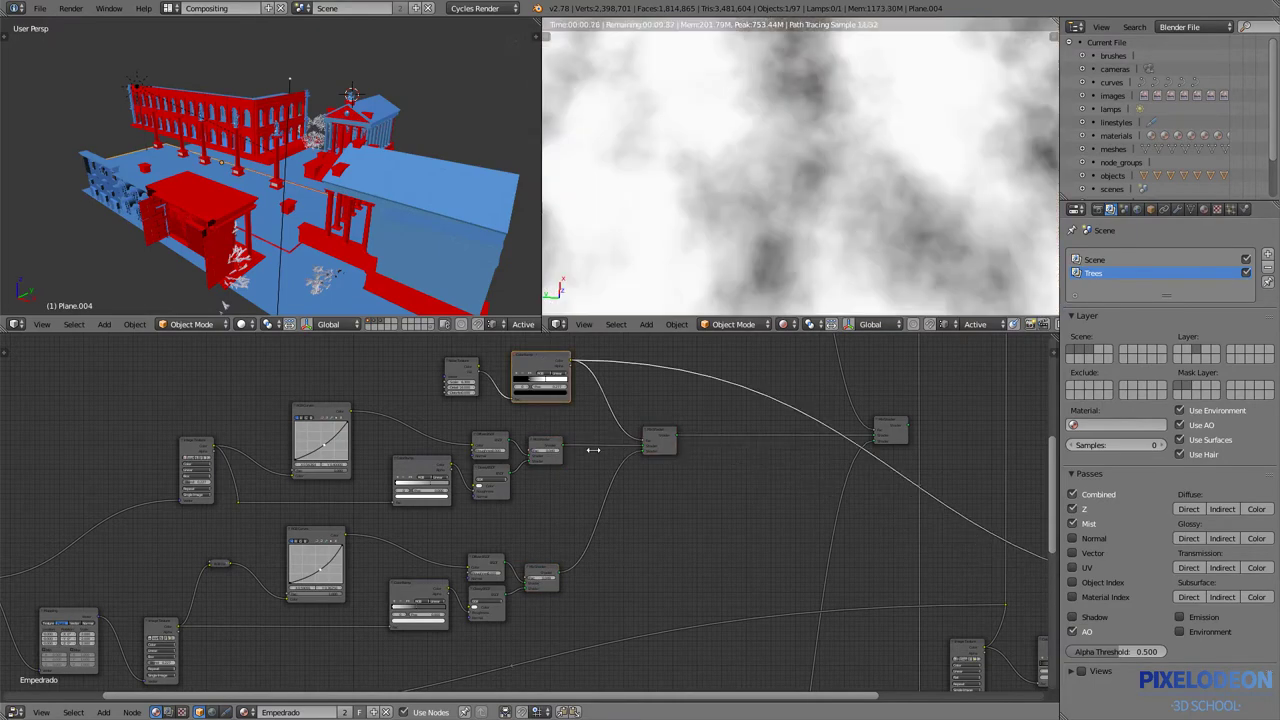
pyautogui.keyDown('ctrl'); pyautogui.keyDown('shift'); pyautogui.click(659, 432); pyautogui.keyUp('shift'); pyautogui.keyUp('ctrl')
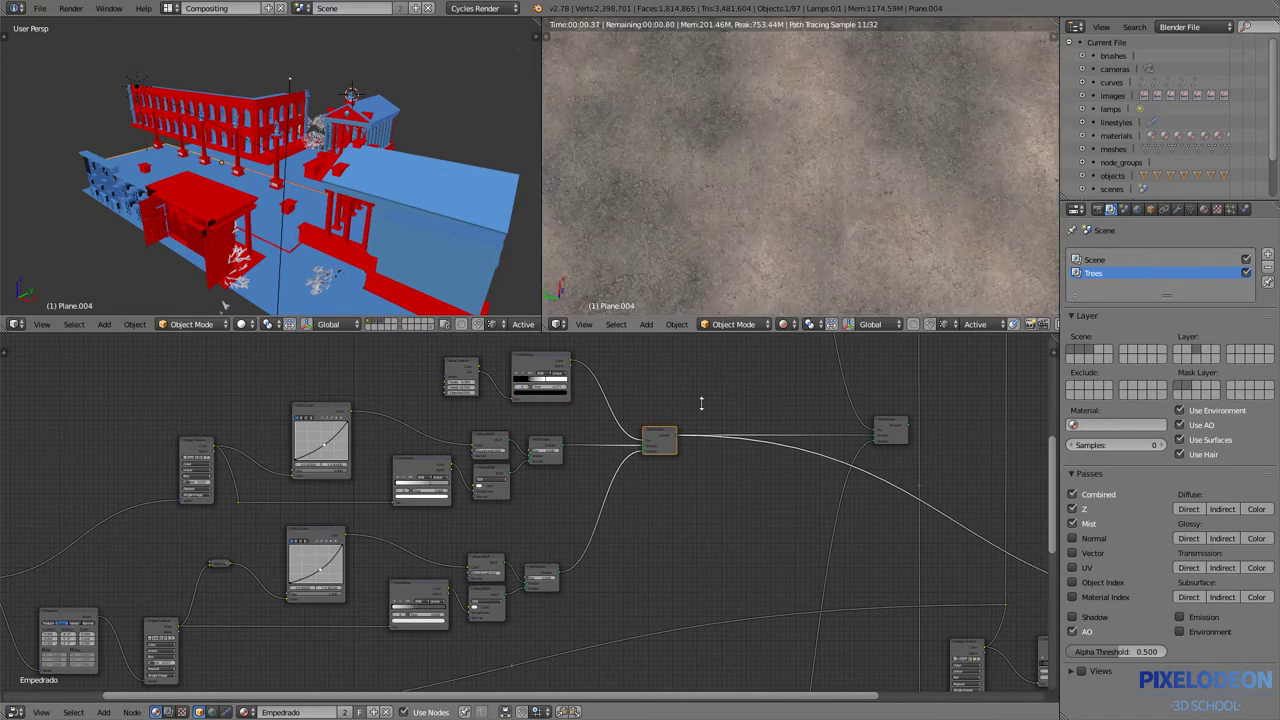
pyautogui.moveTo(855, 263); pyautogui.dragTo(875, 93, button='middle')
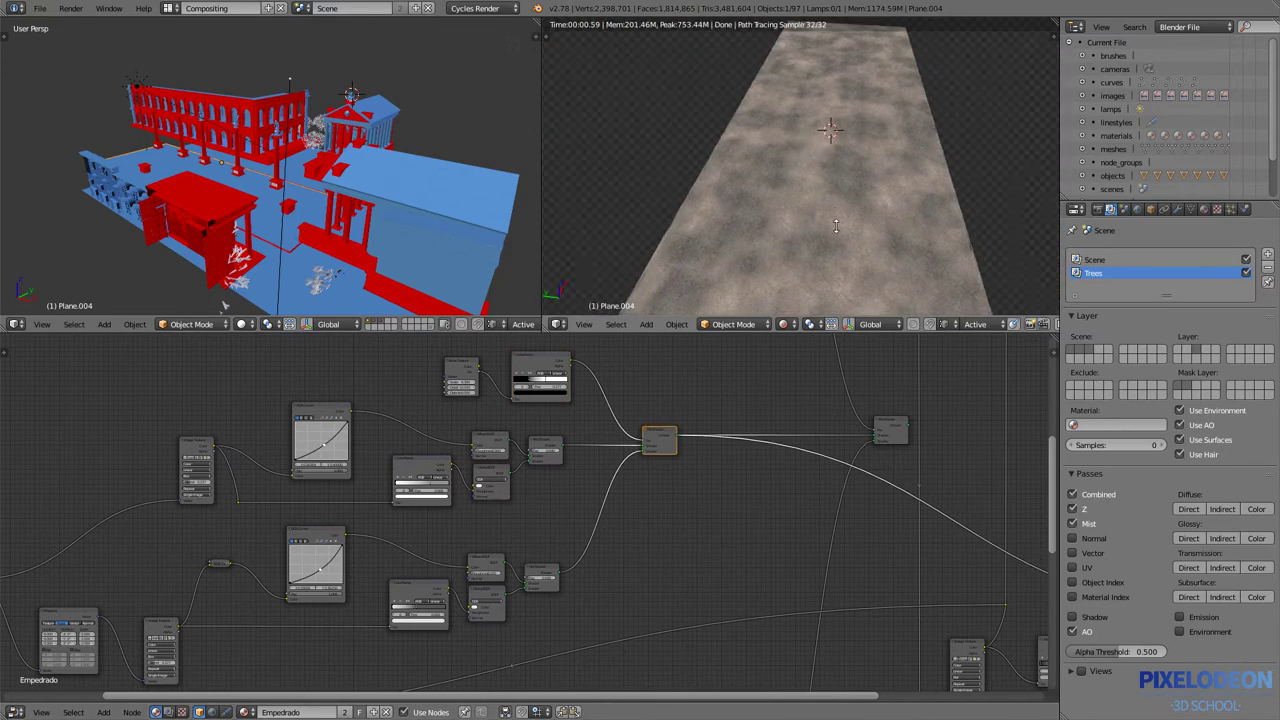
pyautogui.moveTo(836, 226); pyautogui.dragTo(825, 175, button='middle')
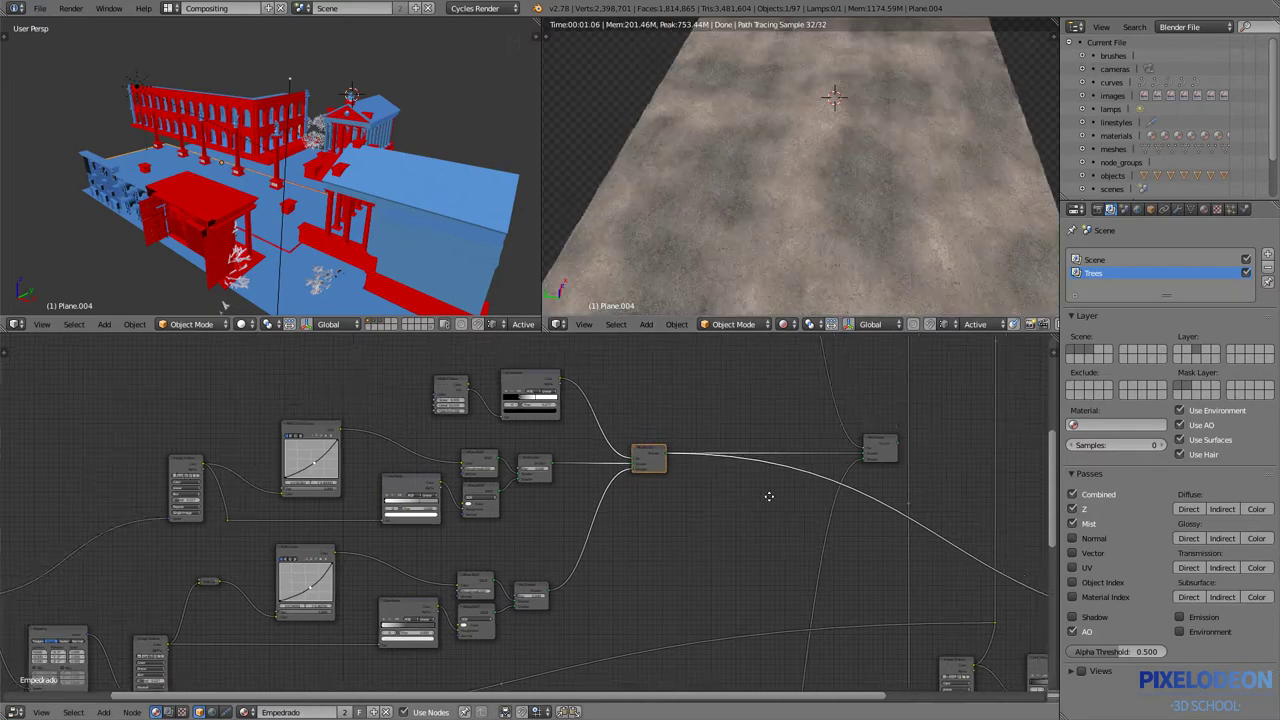
pyautogui.moveTo(766, 491)
pyautogui.mouseDown(button='middle')
pyautogui.moveTo(731, 540)
pyautogui.moveTo(646, 531)
pyautogui.moveTo(640, 447)
pyautogui.mouseUp(button='middle')
# - Preview the framed mosaic nodes, showing the black-and-white cobblestone pattern on the ground
pyautogui.keyDown('ctrl'); pyautogui.keyDown('shift'); pyautogui.click(640, 447); pyautogui.keyUp('shift'); pyautogui.keyUp('ctrl')
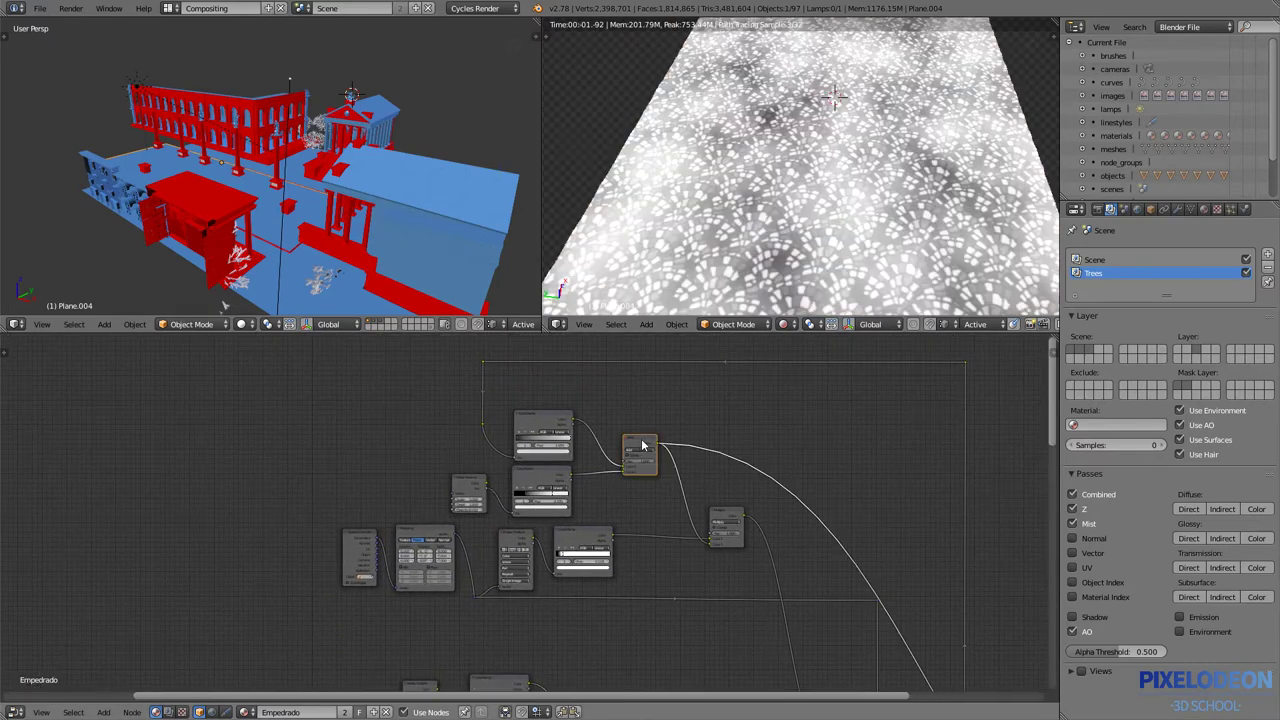
pyautogui.keyDown('ctrl'); pyautogui.keyDown('shift'); pyautogui.click(726, 527); pyautogui.keyUp('shift'); pyautogui.keyUp('ctrl')
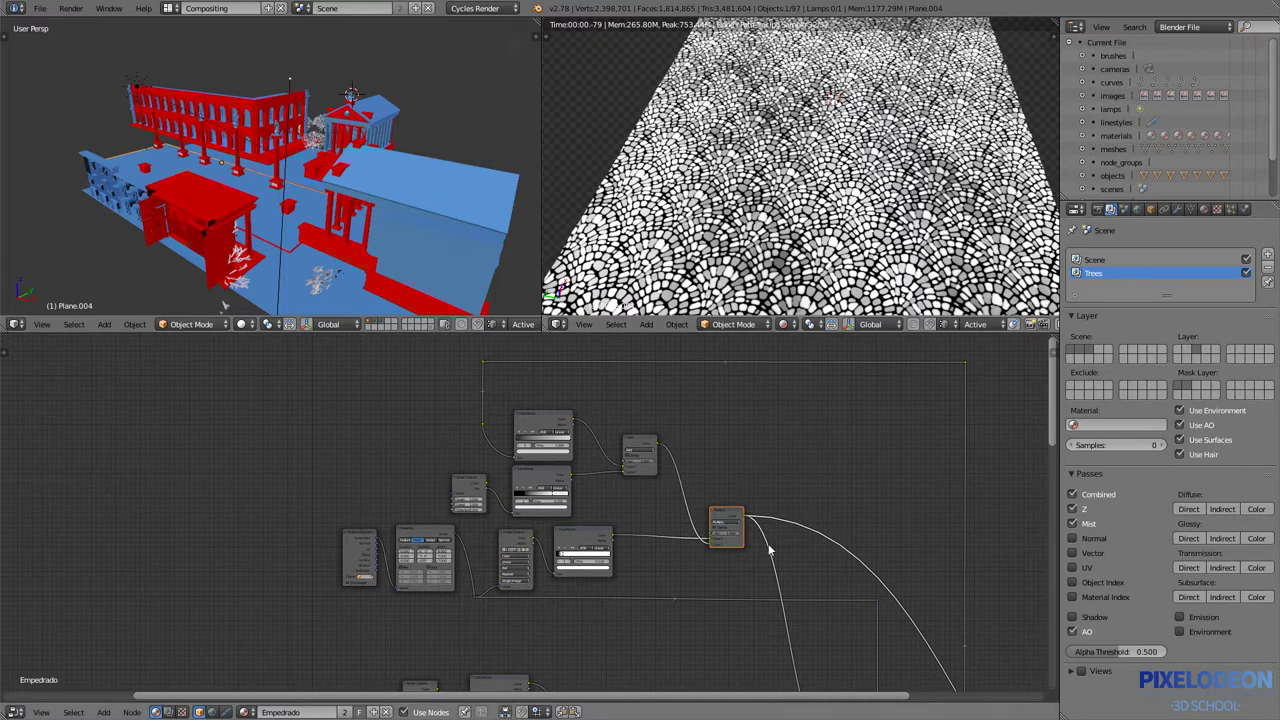
pyautogui.scroll(-2, 666, 494)
pyautogui.scroll(-2, 666, 494)
pyautogui.scroll(2, 645, 497)
# - Preview the finished stone material, then the mosaic image texture on the ground
pyautogui.keyDown('ctrl'); pyautogui.keyDown('shift'); pyautogui.click(645, 497); pyautogui.keyUp('shift'); pyautogui.keyUp('ctrl')
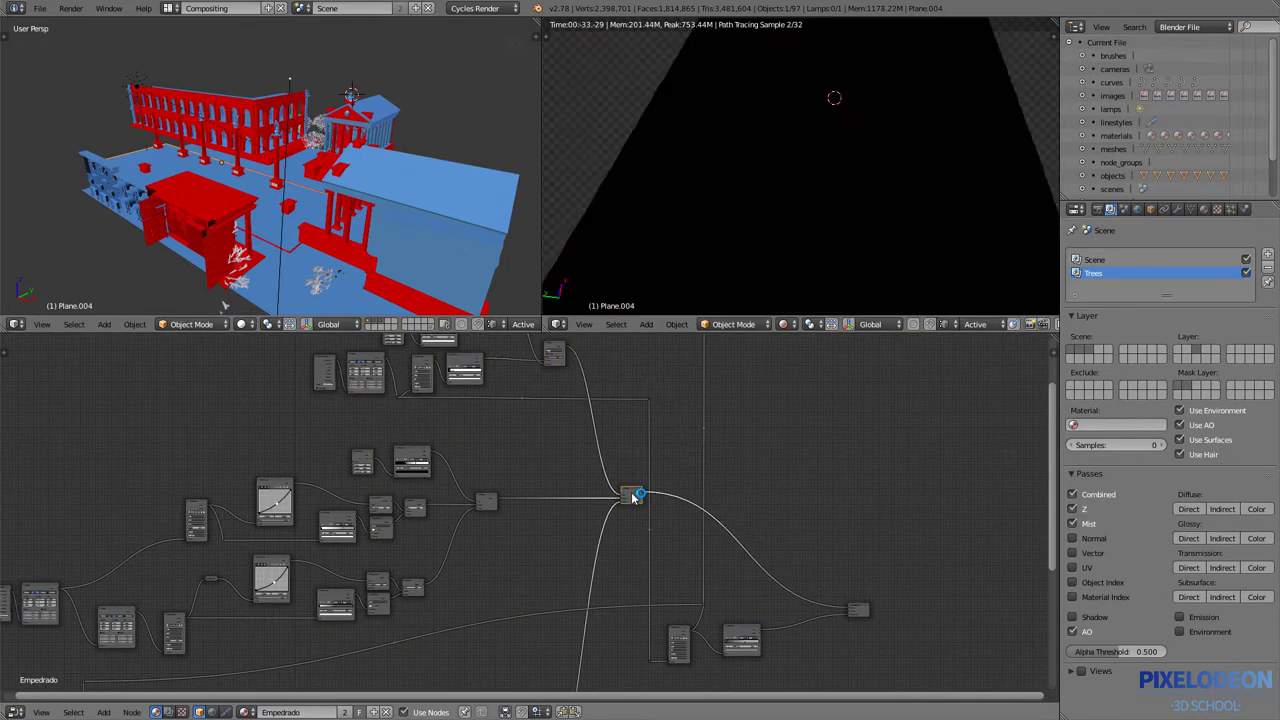
pyautogui.moveTo(748, 537)
pyautogui.mouseDown(button='middle')
pyautogui.moveTo(700, 516)
pyautogui.moveTo(669, 546)
pyautogui.mouseUp(button='middle')
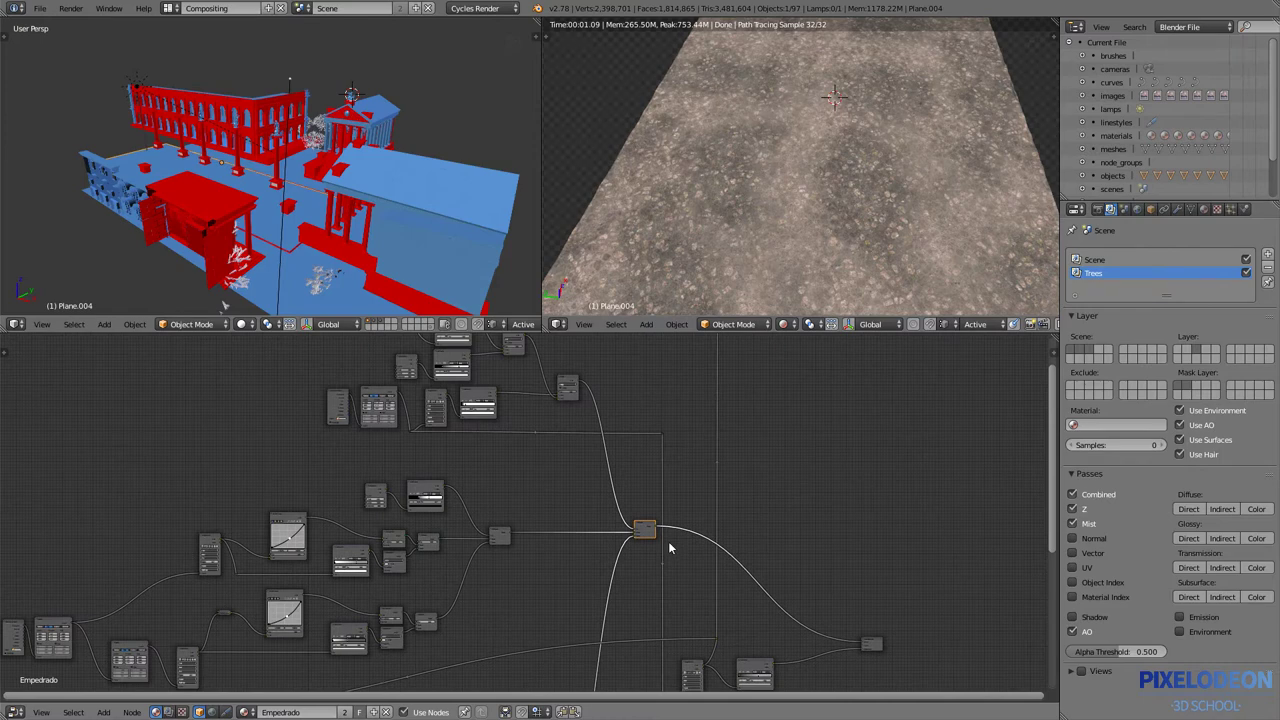
pyautogui.moveTo(670, 548); pyautogui.dragTo(640, 426, button='middle')
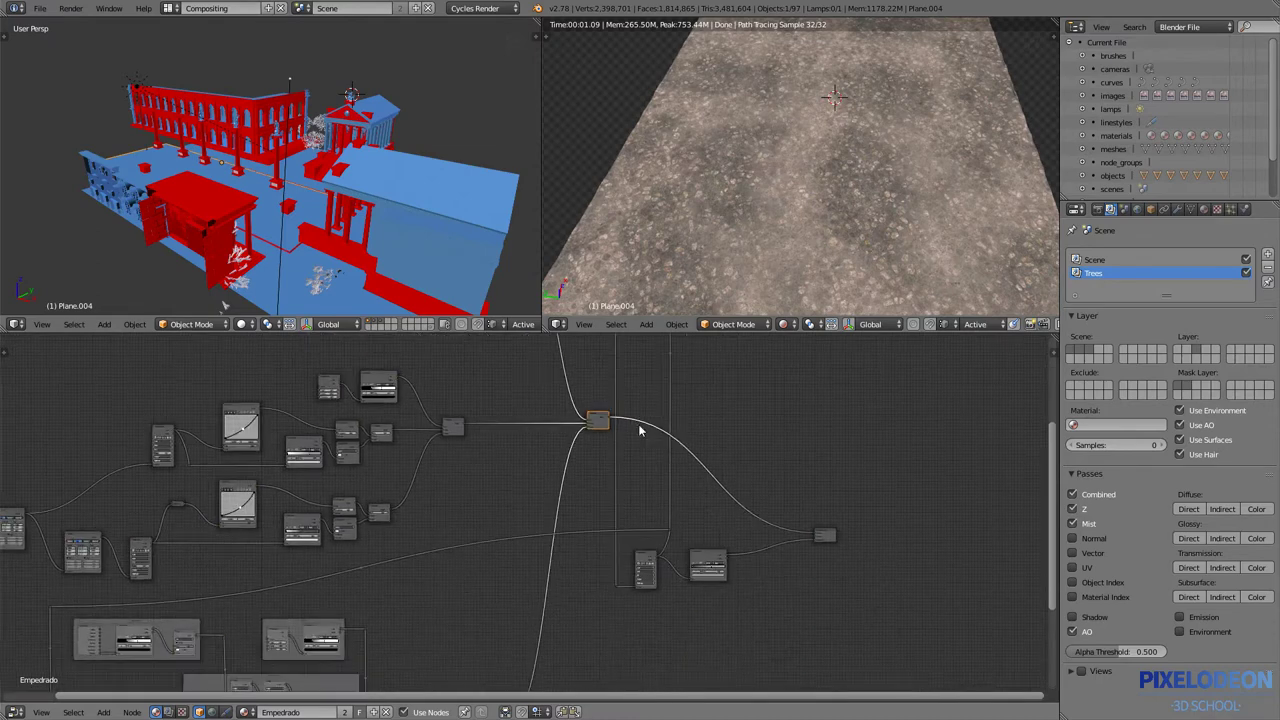
pyautogui.keyDown('ctrl'); pyautogui.keyDown('shift'); pyautogui.click(710, 557); pyautogui.keyUp('shift'); pyautogui.keyUp('ctrl')
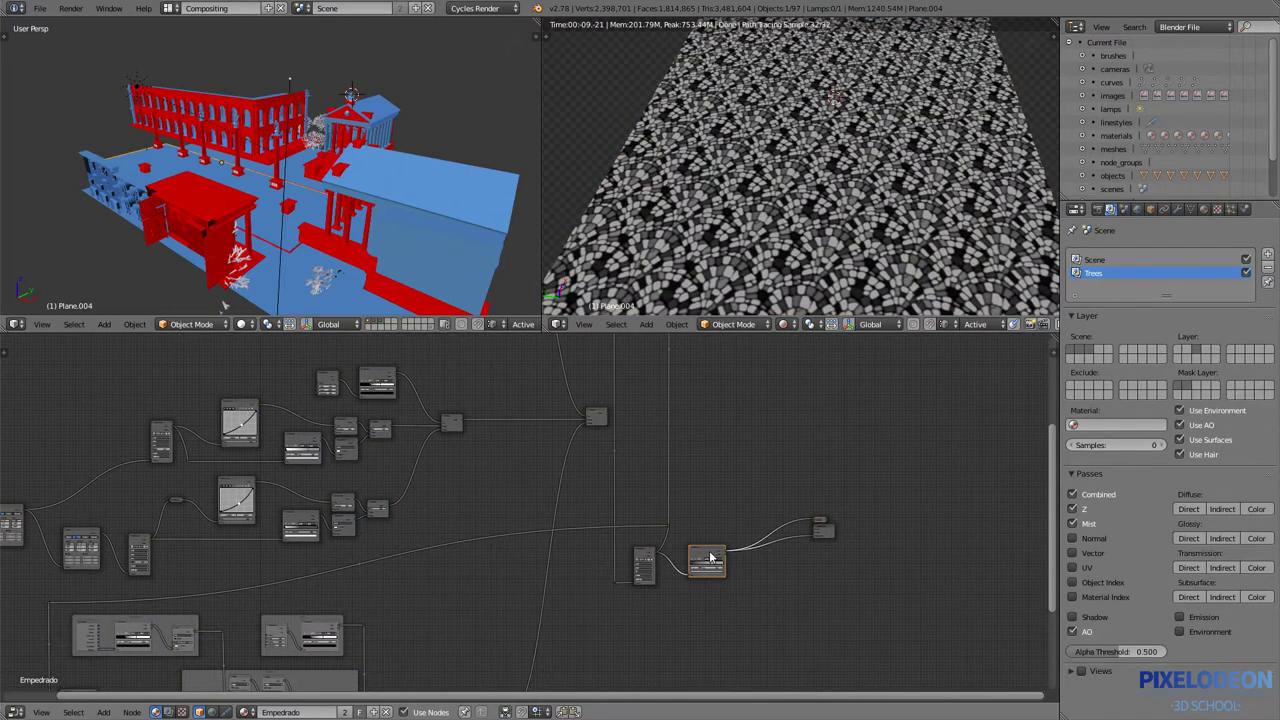
# - Zoom in around the image and ramp nodes, then restore the full rocky paving material preview
pyautogui.scroll(3, 724, 553)
pyautogui.scroll(2, 764, 567)
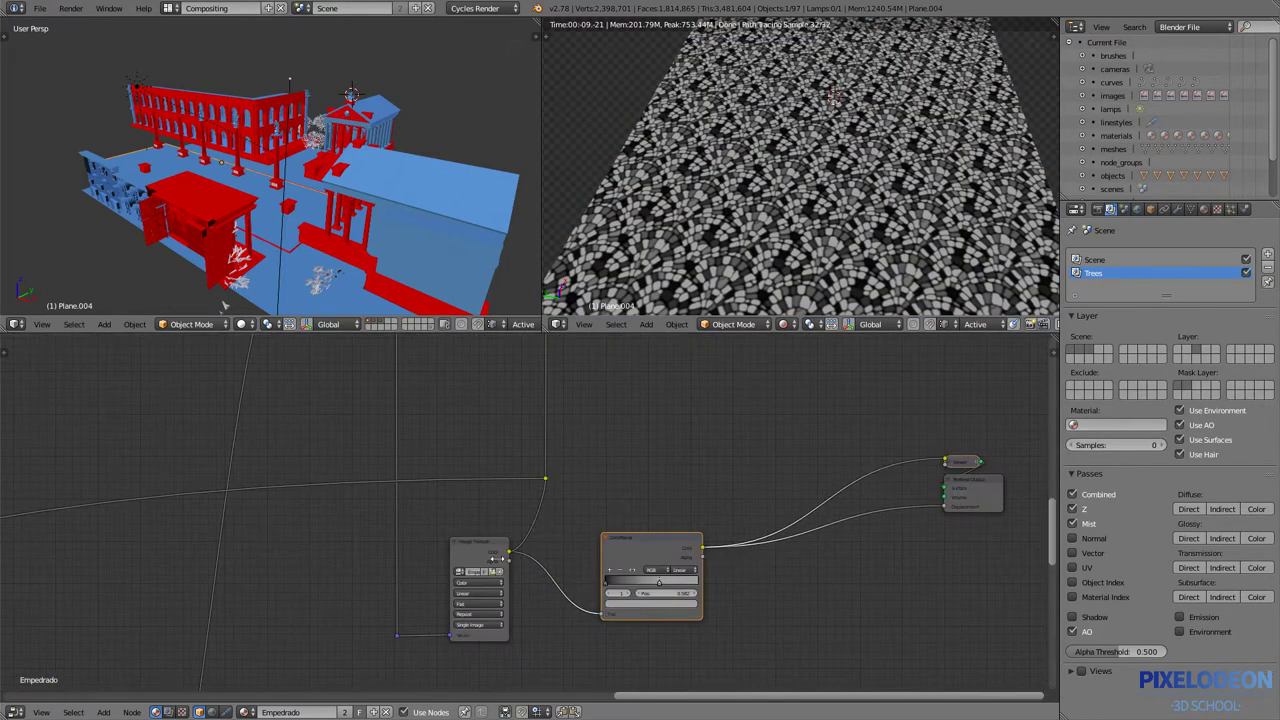
pyautogui.moveTo(553, 459); pyautogui.dragTo(586, 528, button='middle')
pyautogui.scroll(-1, 621, 549)
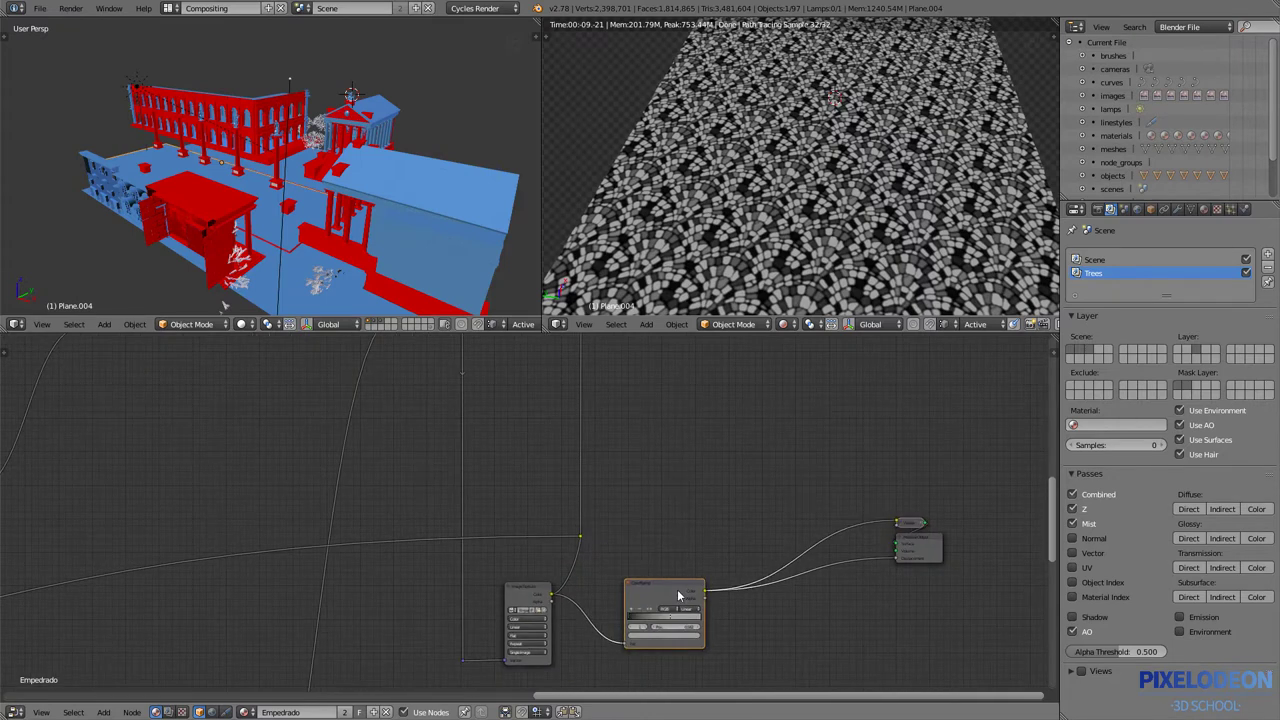
pyautogui.moveTo(676, 507); pyautogui.dragTo(688, 594, button='middle')
pyautogui.scroll(-1, 646, 524)
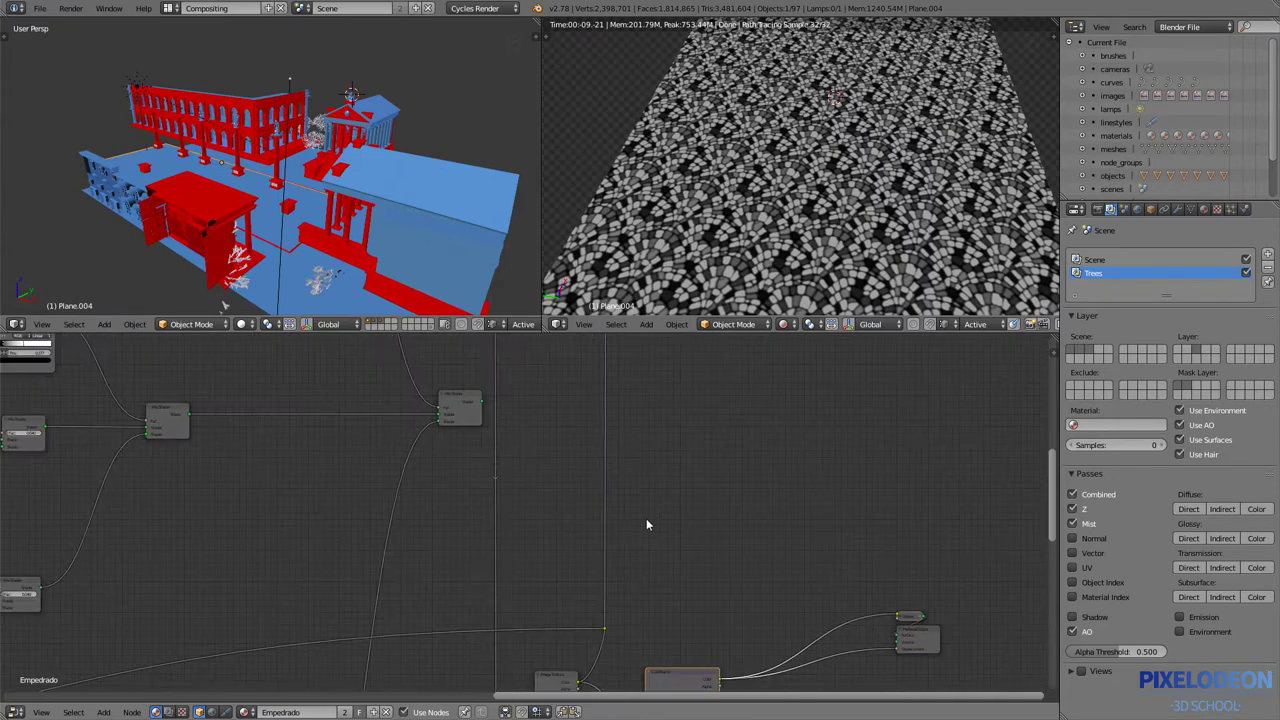
pyautogui.keyDown('ctrl'); pyautogui.keyDown('shift'); pyautogui.click(474, 412); pyautogui.keyUp('shift'); pyautogui.keyUp('ctrl')
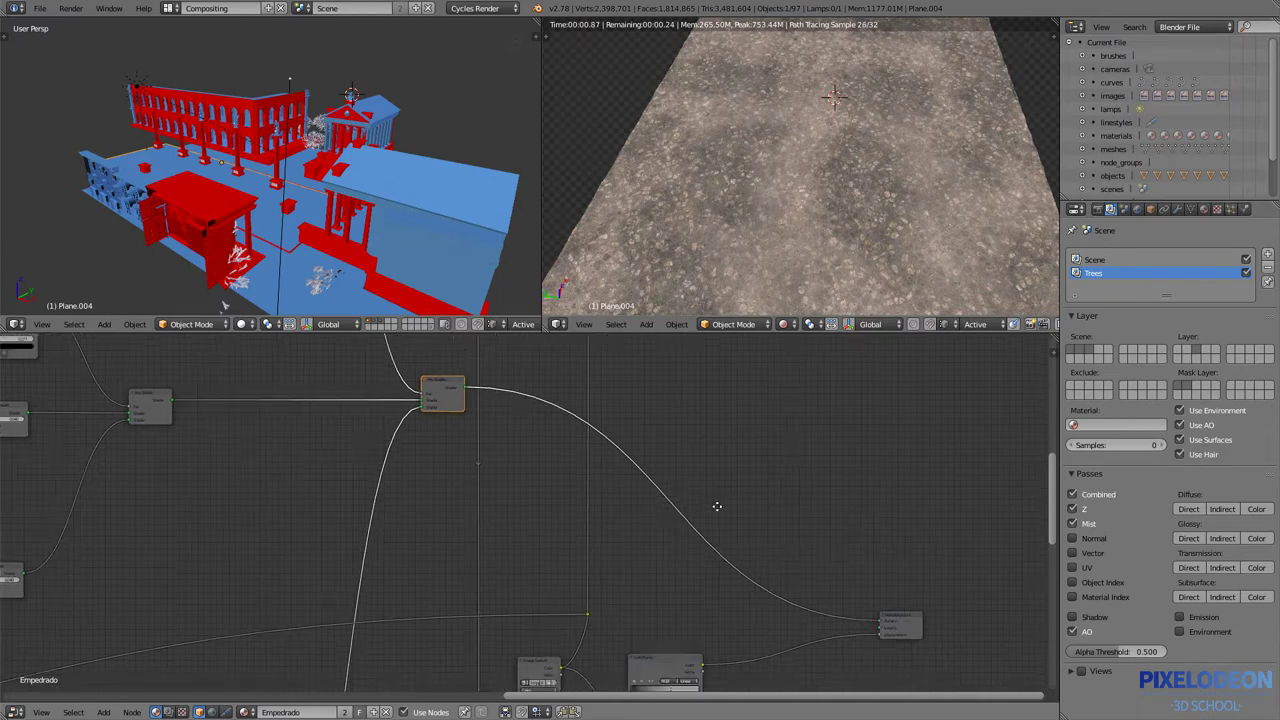
pyautogui.moveTo(714, 508); pyautogui.dragTo(710, 505, button='middle')
# - View the rocky plane from the front and check its Subsurf modifier settings
pyautogui.press('KP_1')
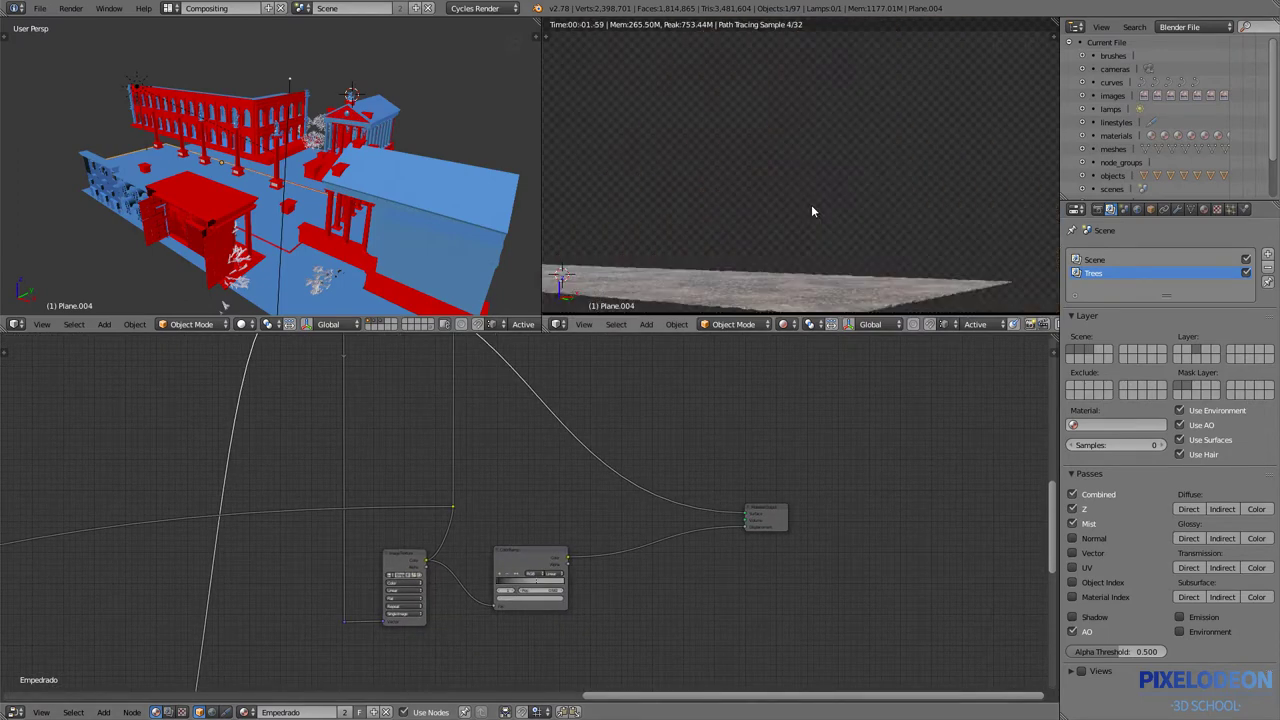
pyautogui.moveTo(811, 204); pyautogui.dragTo(876, 187, button='middle')
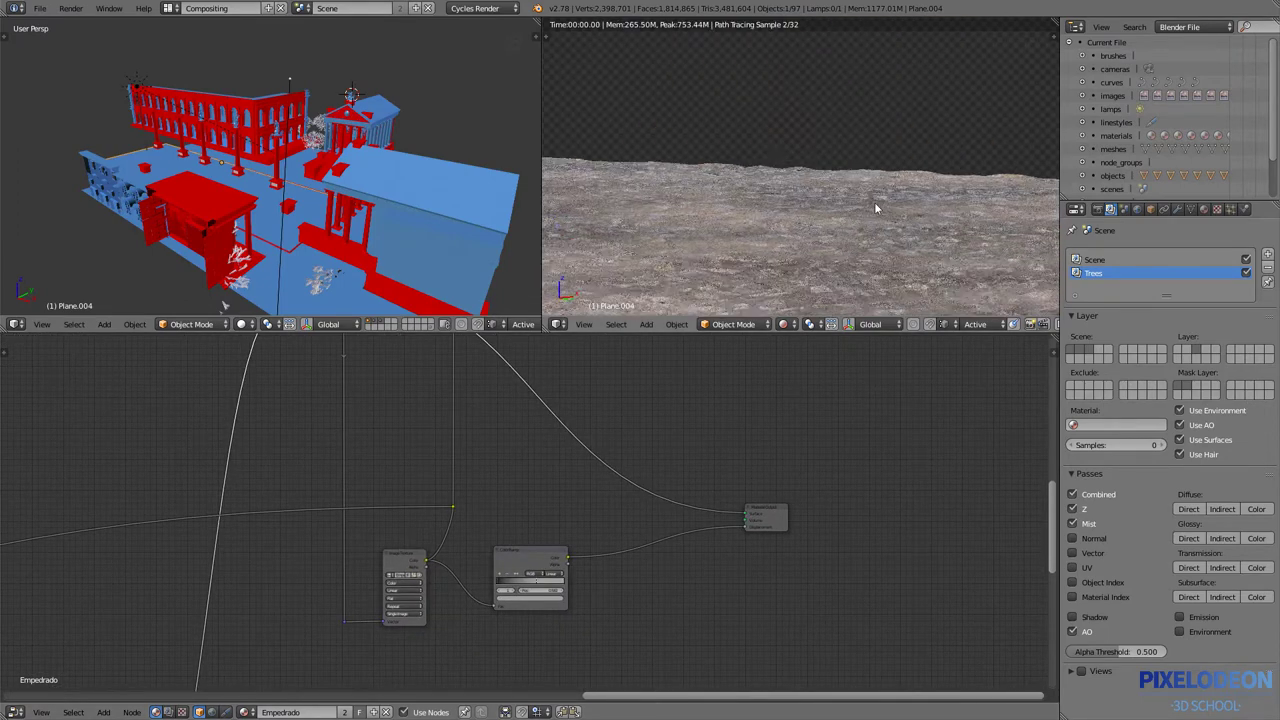
pyautogui.moveTo(770, 275); pyautogui.dragTo(684, 266, button='middle')
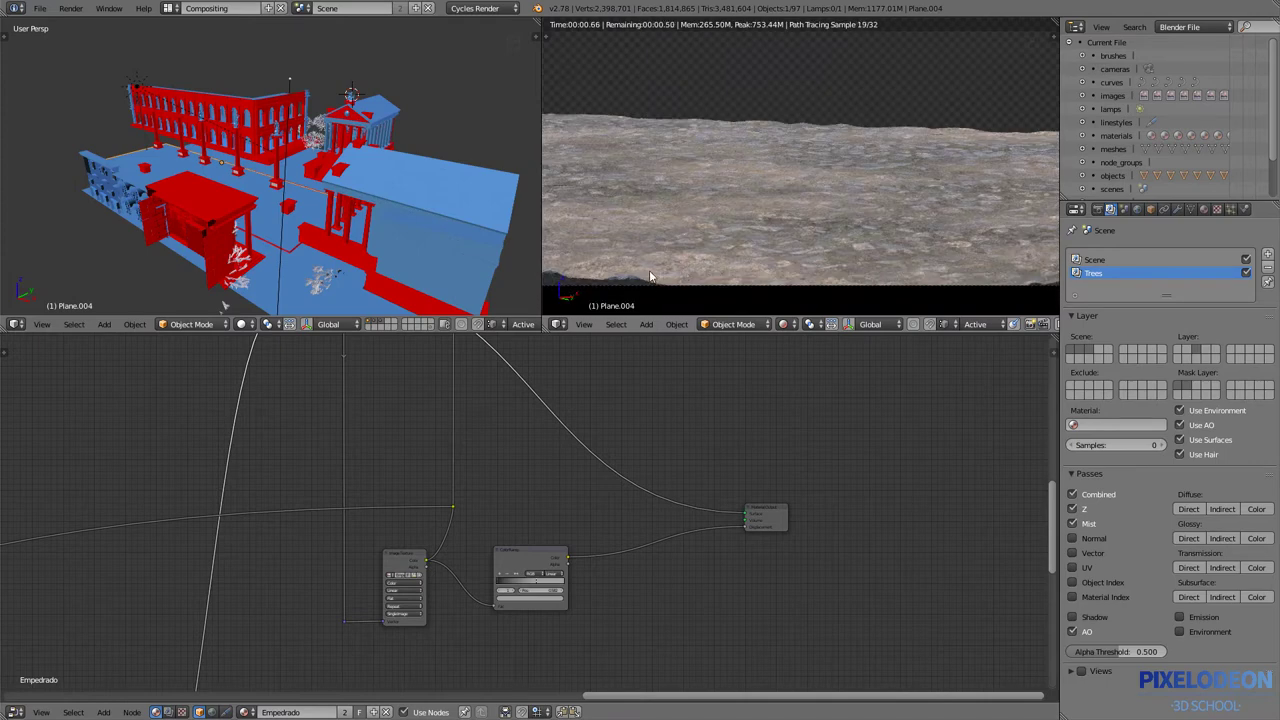
pyautogui.click(1178, 210)
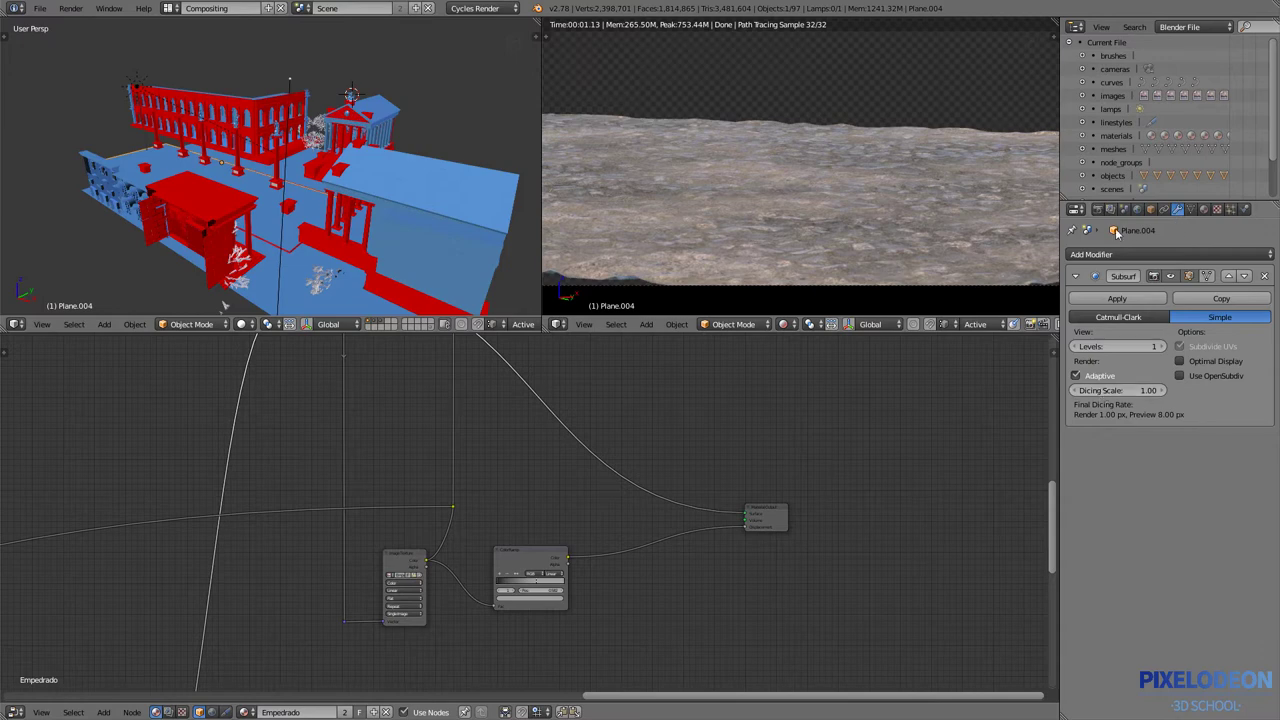
# - Expand the render Geometry panel, showing 1.00 px render and 8.00 px preview subdivision rate
pyautogui.click(1098, 210)
pyautogui.scroll(-2, 1133, 388)
pyautogui.scroll(-3, 1133, 388)
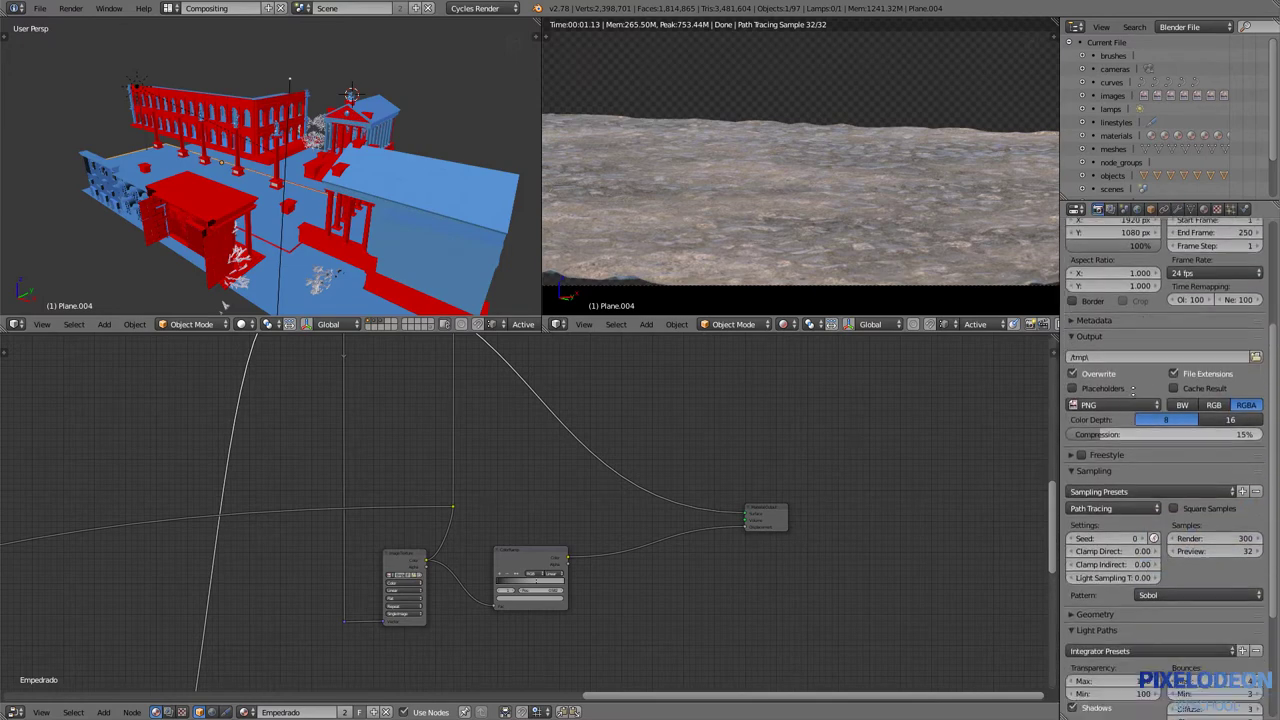
pyautogui.scroll(-1, 1133, 389)
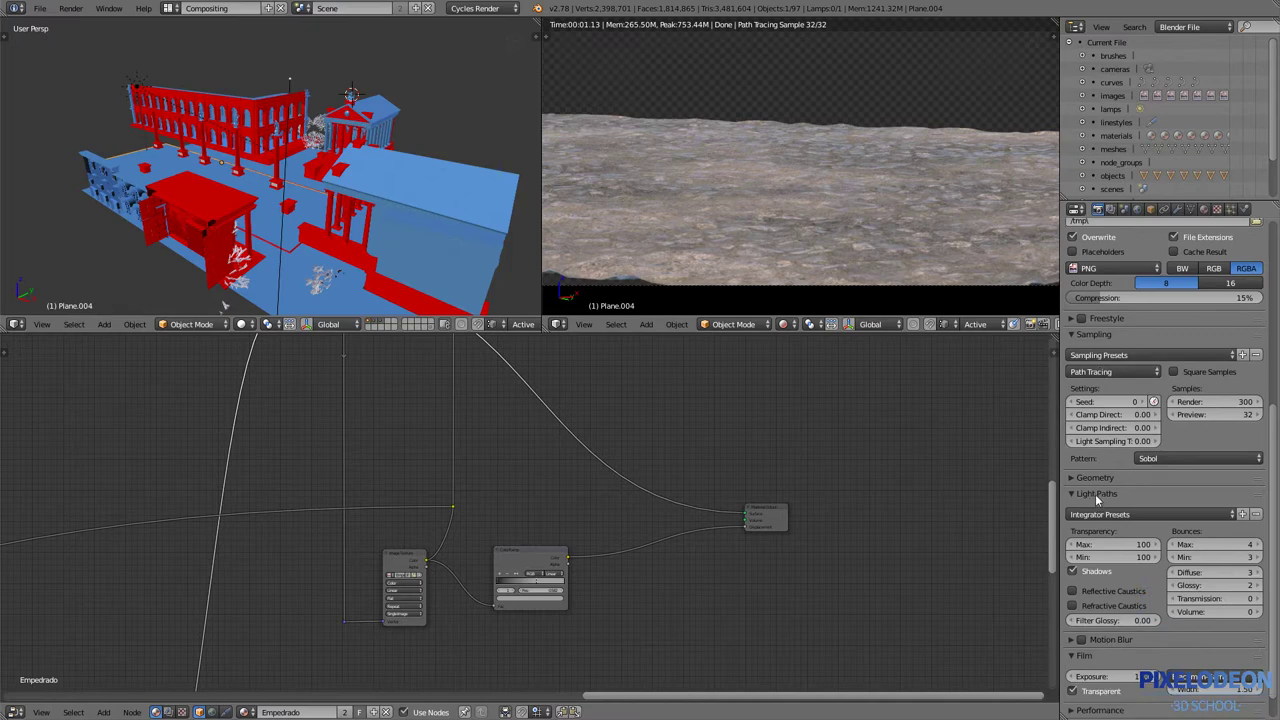
pyautogui.click(1095, 478)
pyautogui.scroll(-3, 1120, 460)
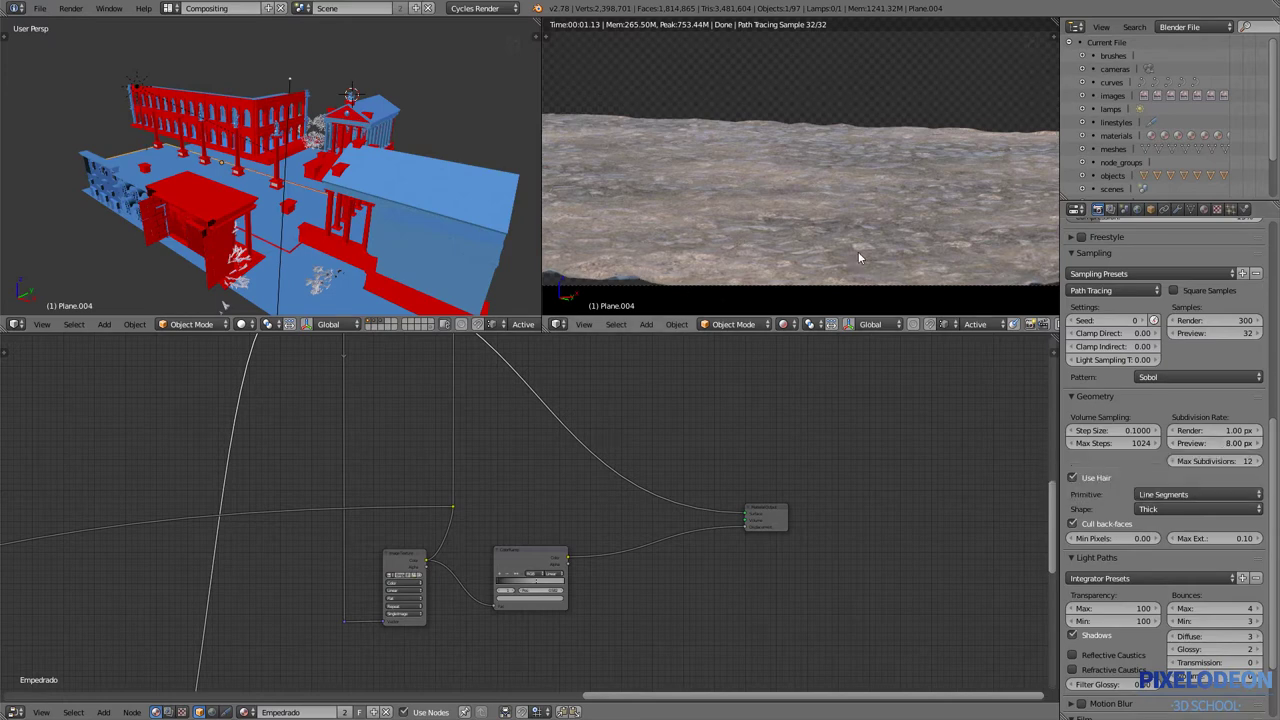
# - Set the preview subdivision rate to 1 px, then raise it to 2.00 px for raised cobblestones
pyautogui.click(1226, 443)
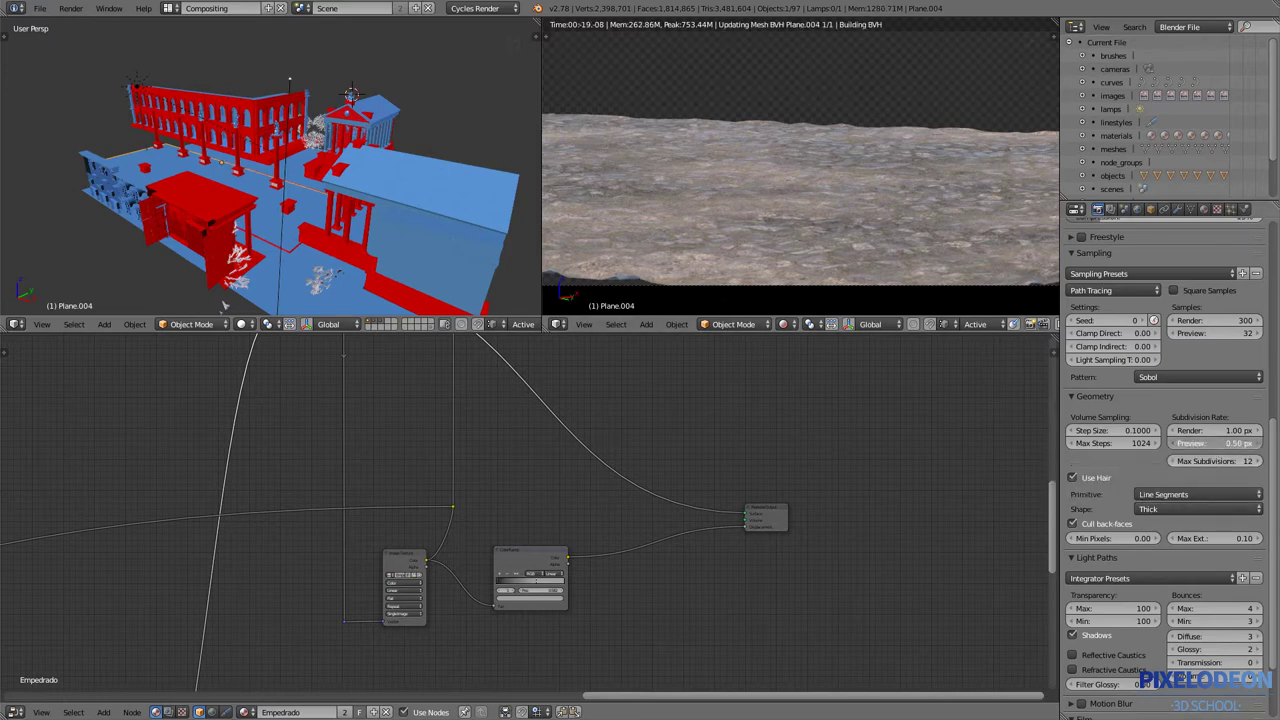
pyautogui.write('1')
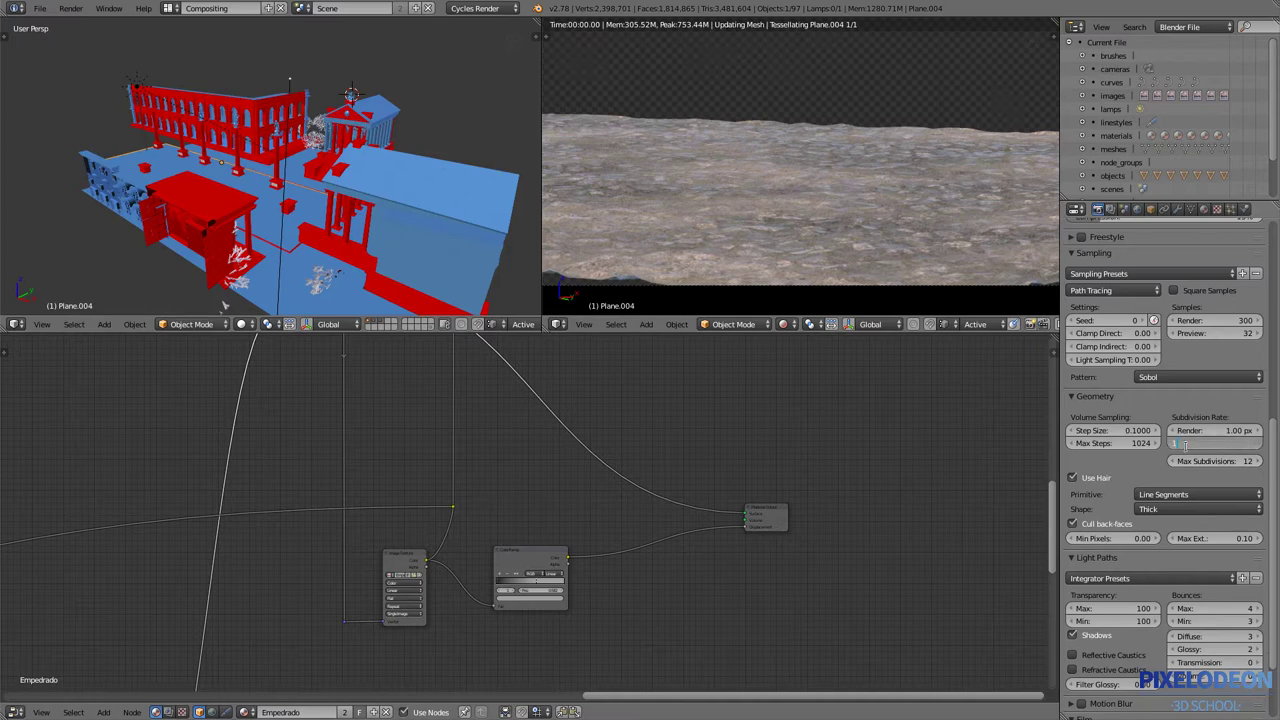
pyautogui.press('Return')
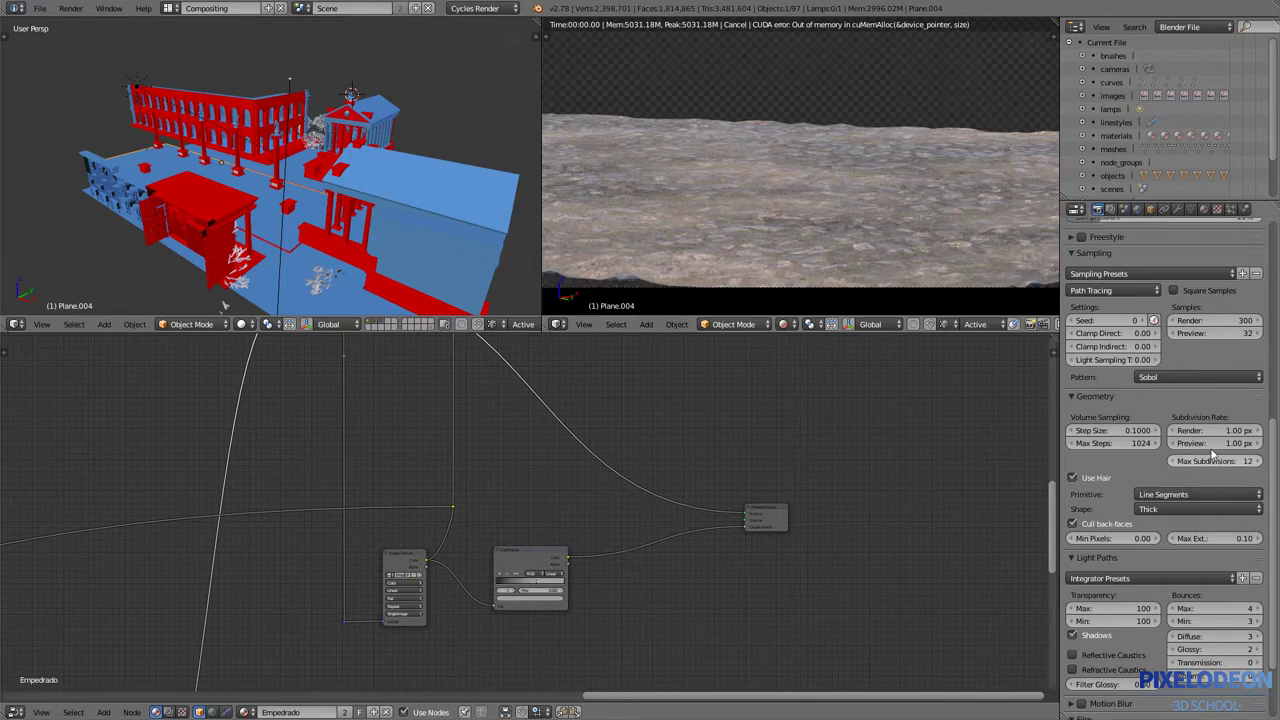
pyautogui.moveTo(1215, 443); pyautogui.dragTo(1240, 443)
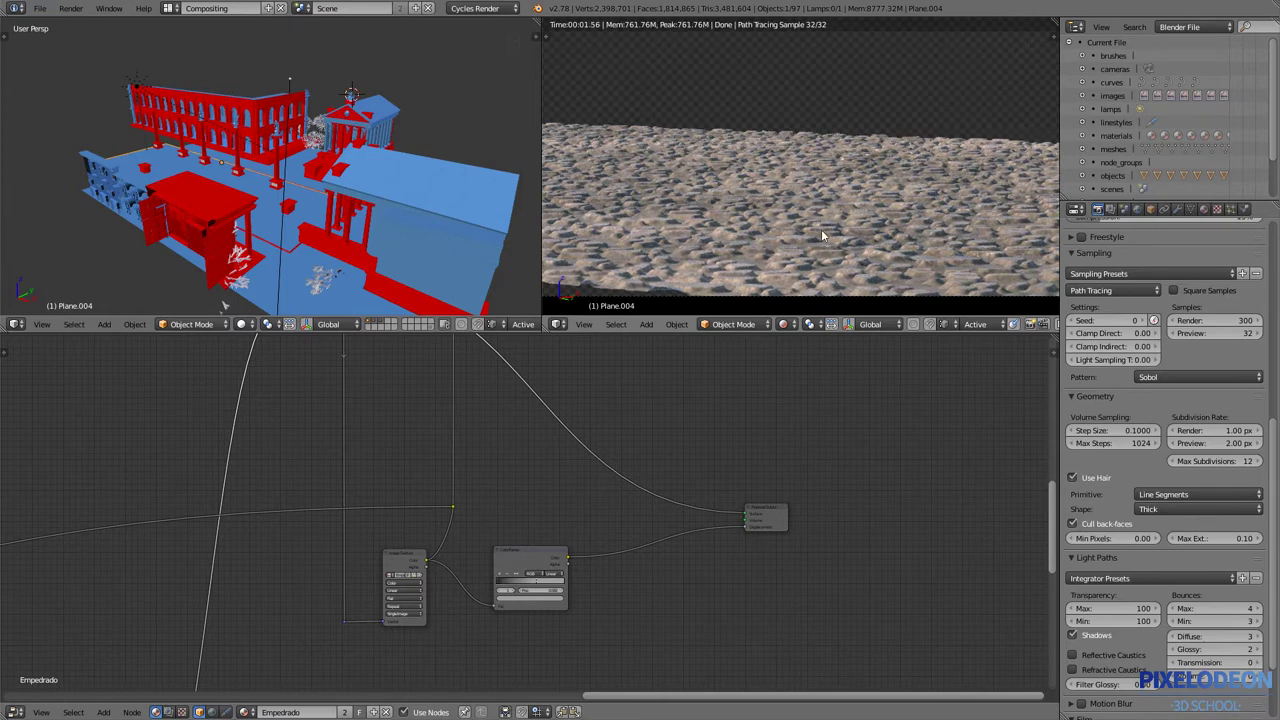
# - Orbit and zoom around the displaced cobblestone plane to inspect it from several angles
pyautogui.scroll(-5, 859, 195)
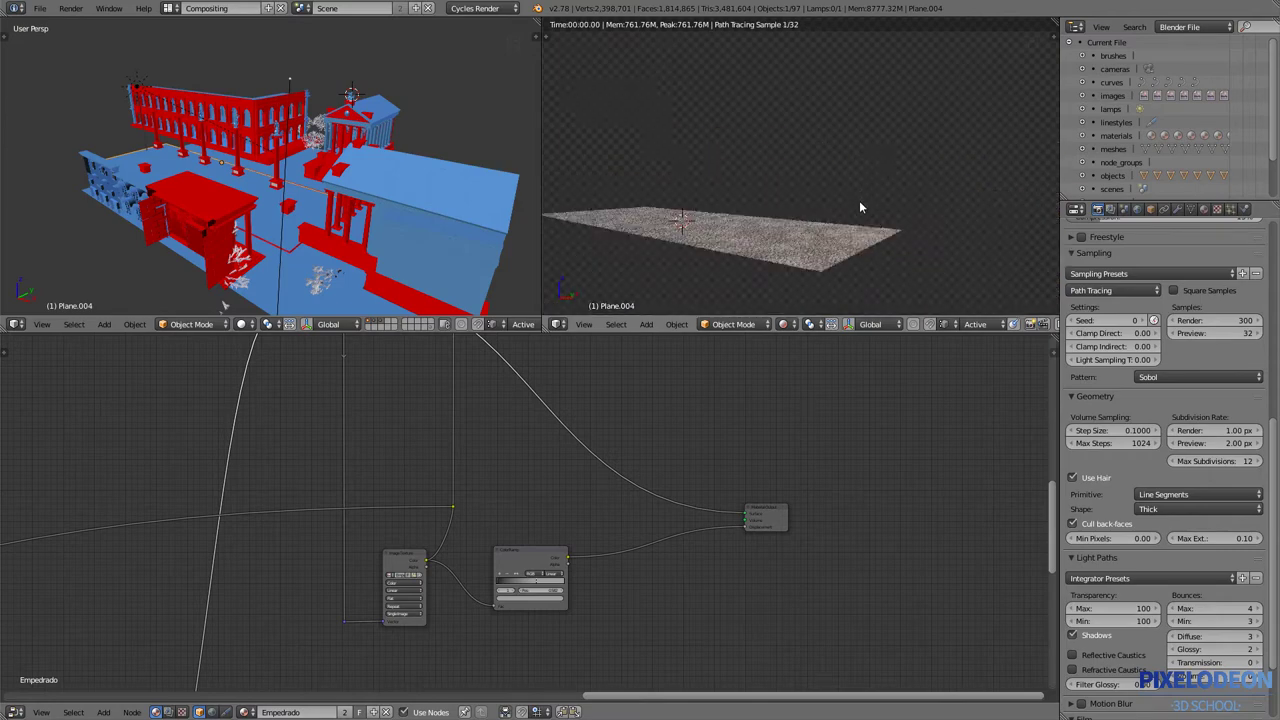
pyautogui.moveTo(859, 200)
pyautogui.mouseDown(button='middle')
pyautogui.moveTo(815, 298)
pyautogui.moveTo(846, 150)
pyautogui.moveTo(852, 233)
pyautogui.moveTo(737, 147)
pyautogui.moveTo(888, 242)
pyautogui.moveTo(760, 194)
pyautogui.moveTo(837, 243)
pyautogui.moveTo(792, 127)
pyautogui.mouseUp(button='middle')
pyautogui.scroll(5, 846, 150)
pyautogui.moveTo(765, 240)
pyautogui.mouseDown(button='middle')
pyautogui.moveTo(772, 198)
pyautogui.moveTo(806, 192)
pyautogui.moveTo(840, 160)
pyautogui.mouseUp(button='middle')
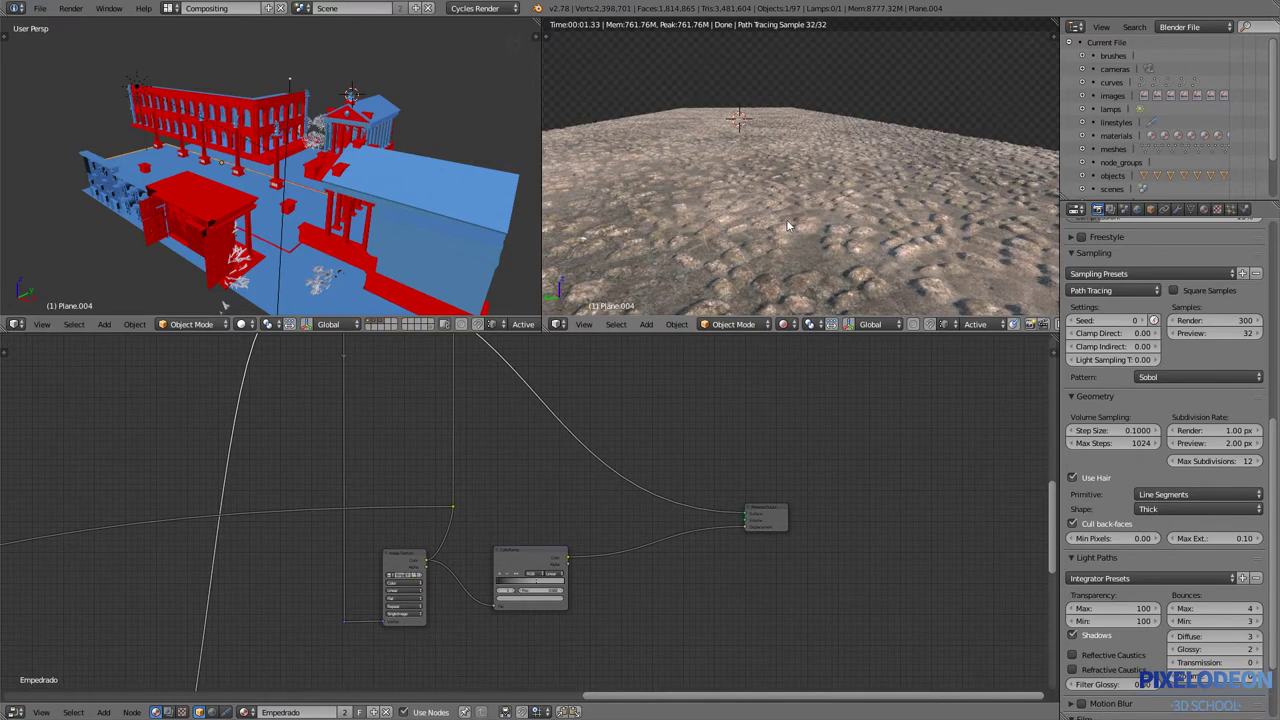
pyautogui.moveTo(797, 235)
pyautogui.mouseDown(button='middle')
pyautogui.moveTo(835, 193)
pyautogui.moveTo(761, 190)
pyautogui.moveTo(818, 226)
pyautogui.moveTo(824, 212)
pyautogui.moveTo(914, 211)
pyautogui.moveTo(854, 216)
pyautogui.moveTo(914, 246)
pyautogui.moveTo(800, 230)
pyautogui.moveTo(780, 234)
pyautogui.moveTo(862, 236)
pyautogui.moveTo(790, 260)
pyautogui.mouseUp(button='middle')
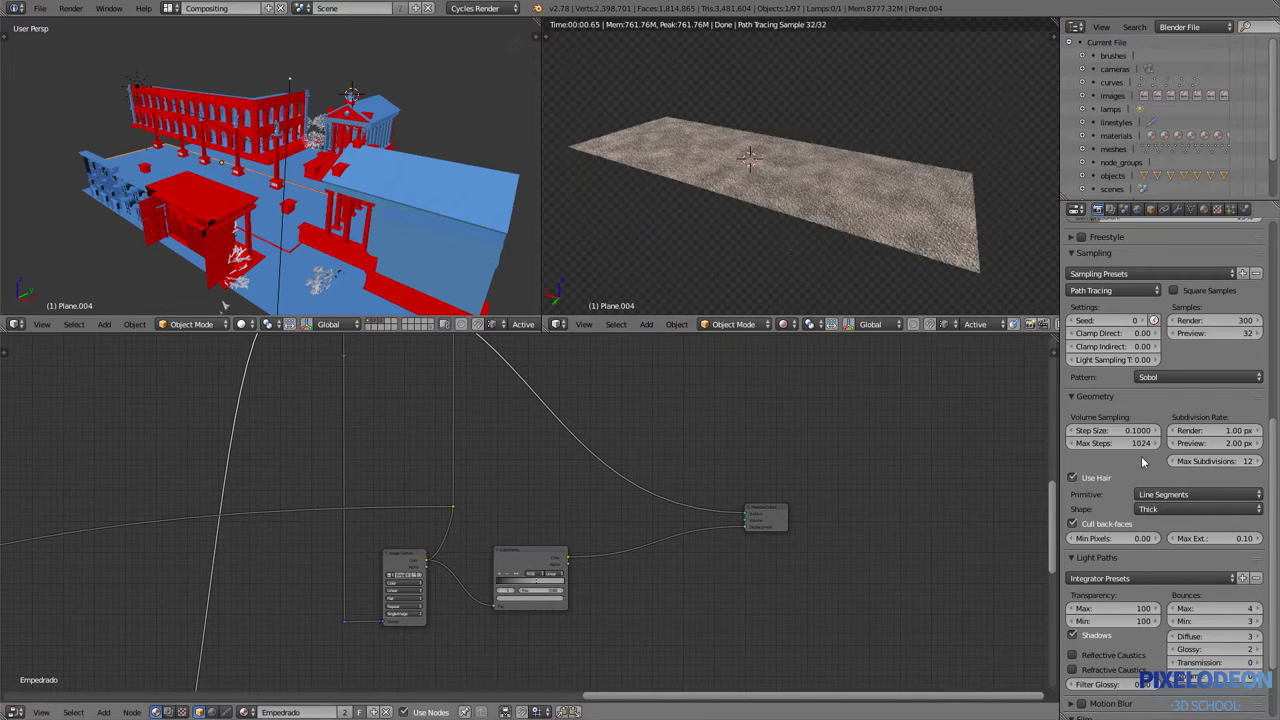
# - Set the preview subdivision rate back to 8 px and view the flatter stones
pyautogui.click(1192, 443)
pyautogui.write('8')
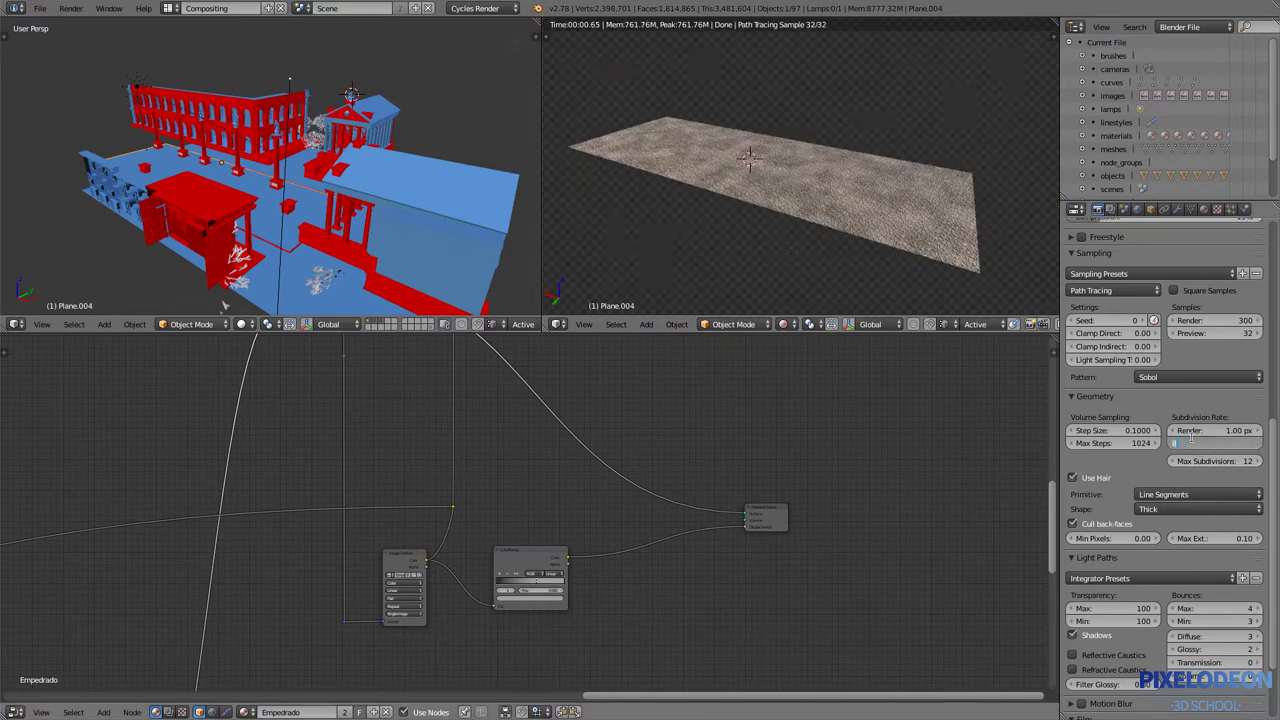
pyautogui.press('Return')
pyautogui.moveTo(942, 204); pyautogui.dragTo(922, 206, button='middle')
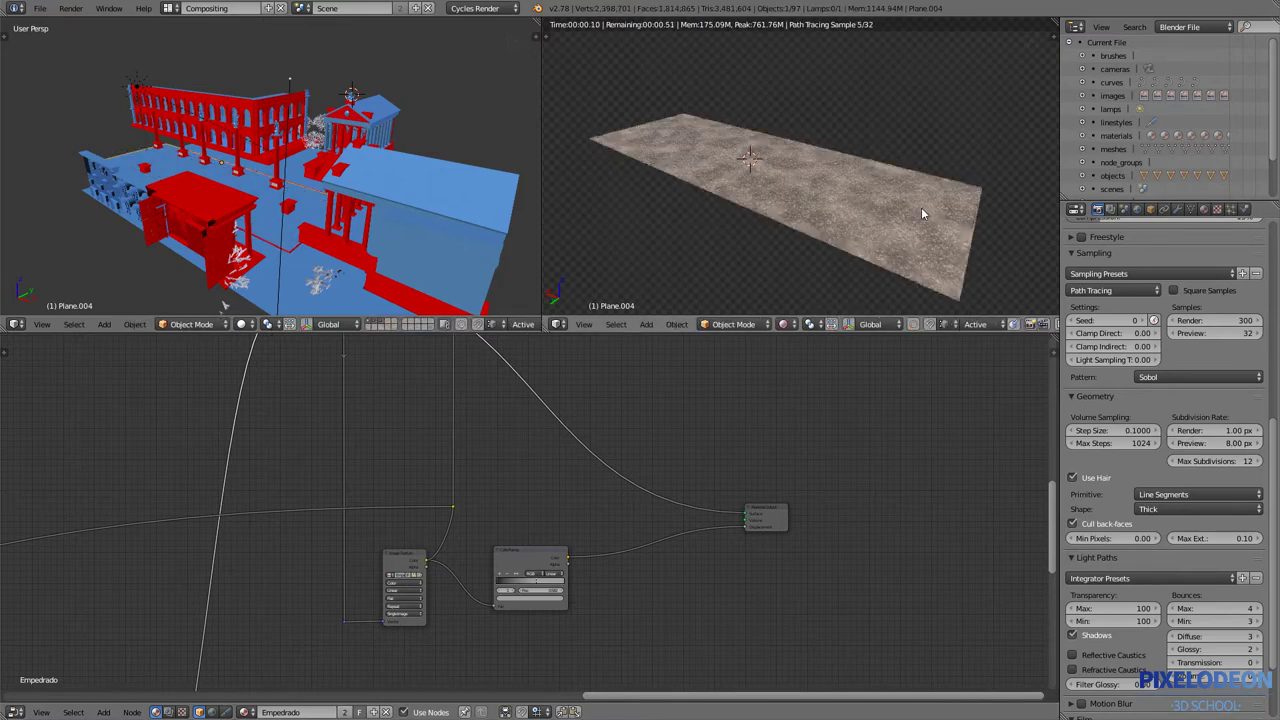
pyautogui.moveTo(845, 226); pyautogui.dragTo(771, 306, button='middle')
# - Switch the right viewport to Rendered shading to preview the whole scene from the camera
pyautogui.click(784, 325)
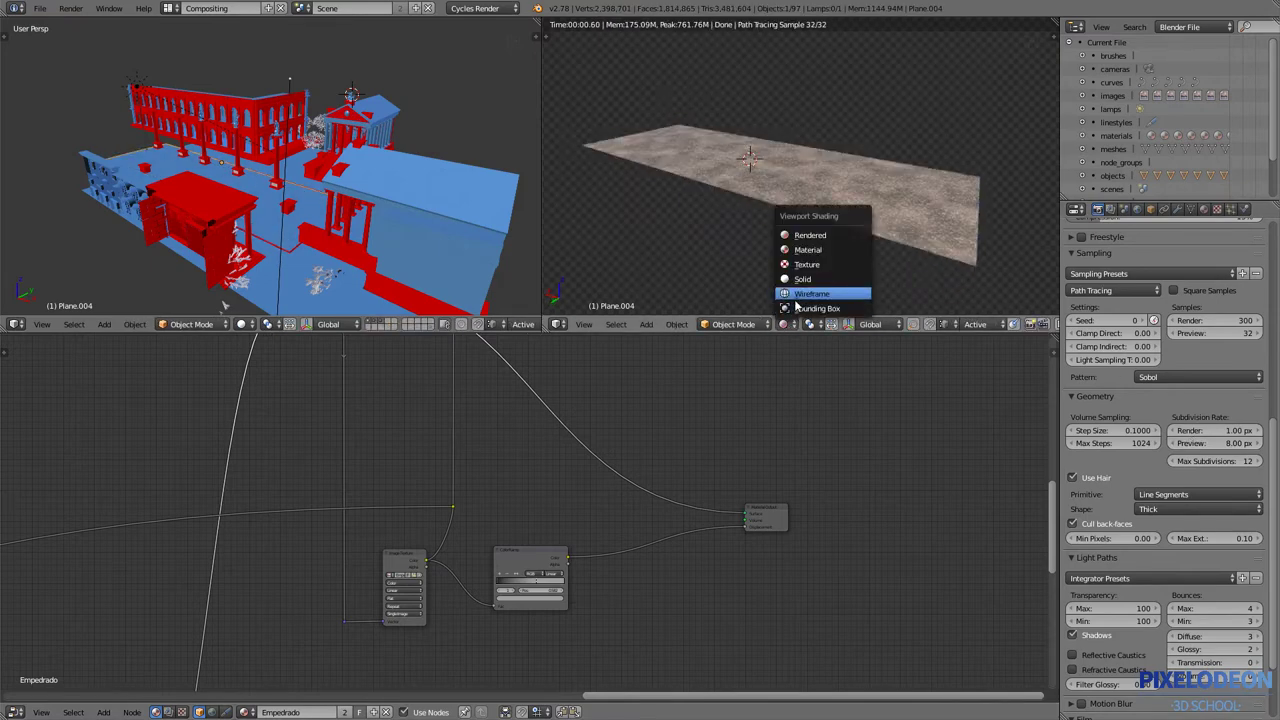
pyautogui.click(808, 282)
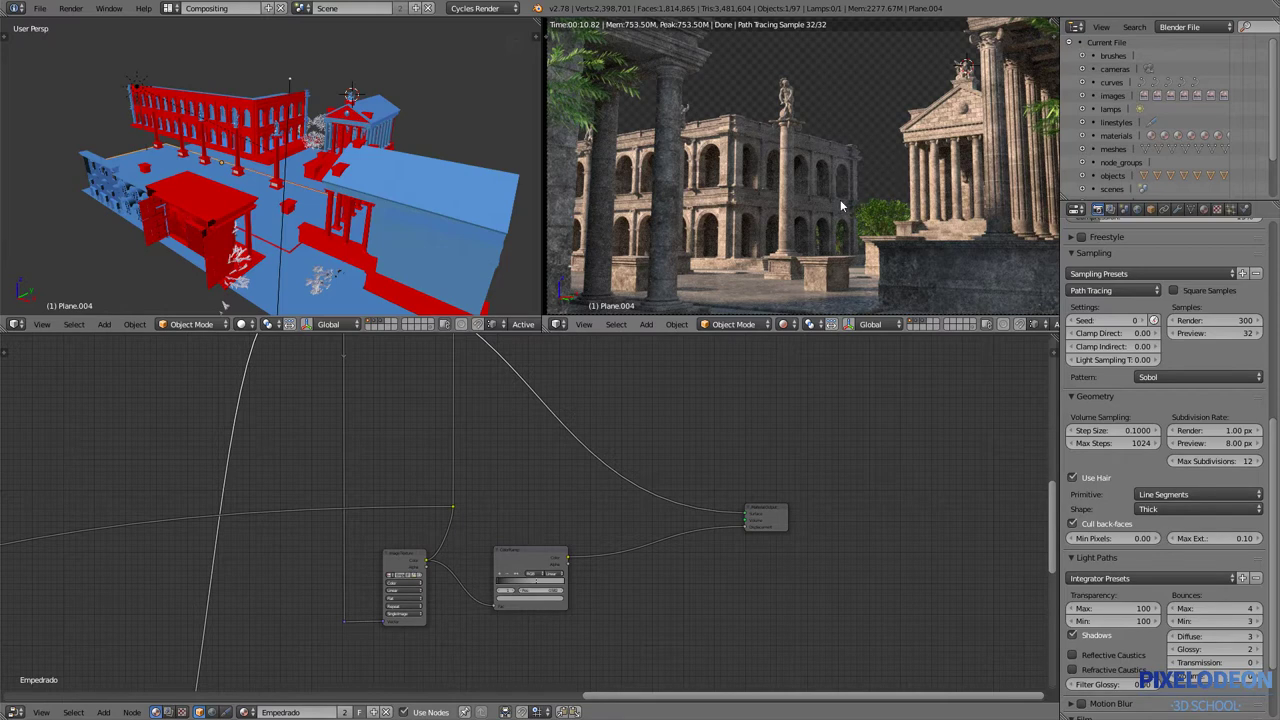
# - Switch to Solid shading and briefly isolate the cobblestone plane in local view
pyautogui.hotkey('shift', 'z')
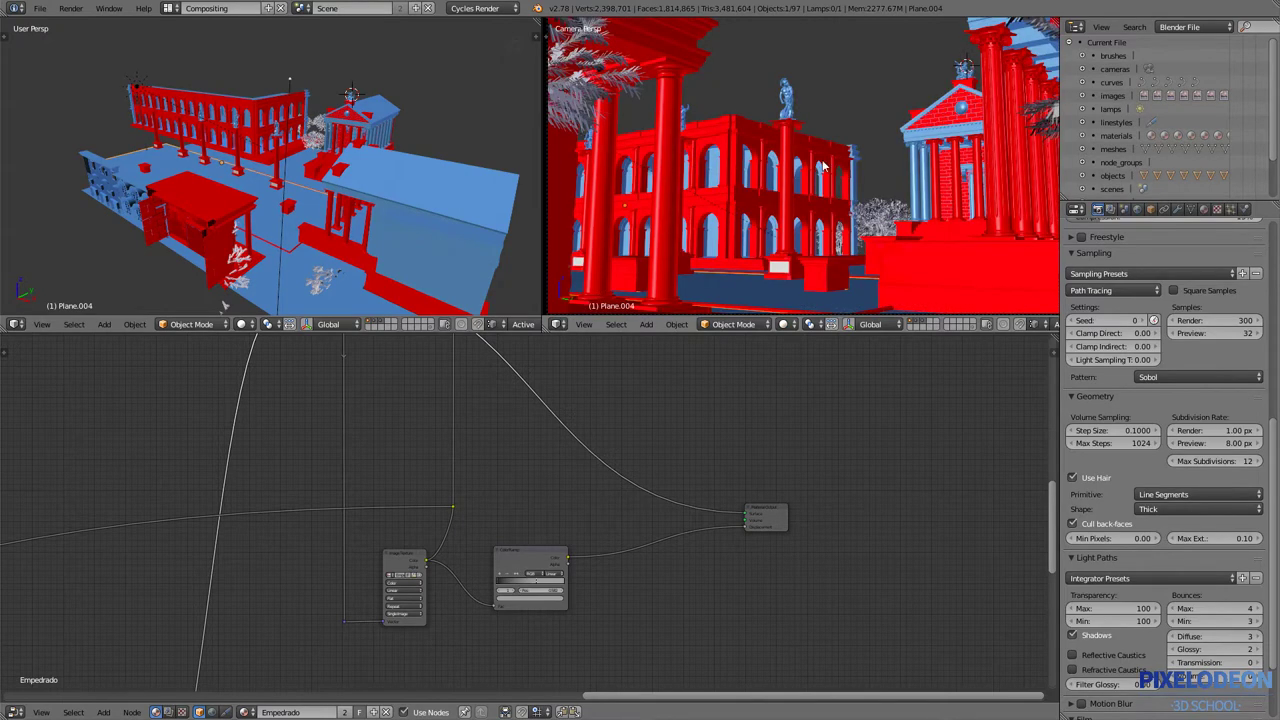
pyautogui.press('KP_Divide')
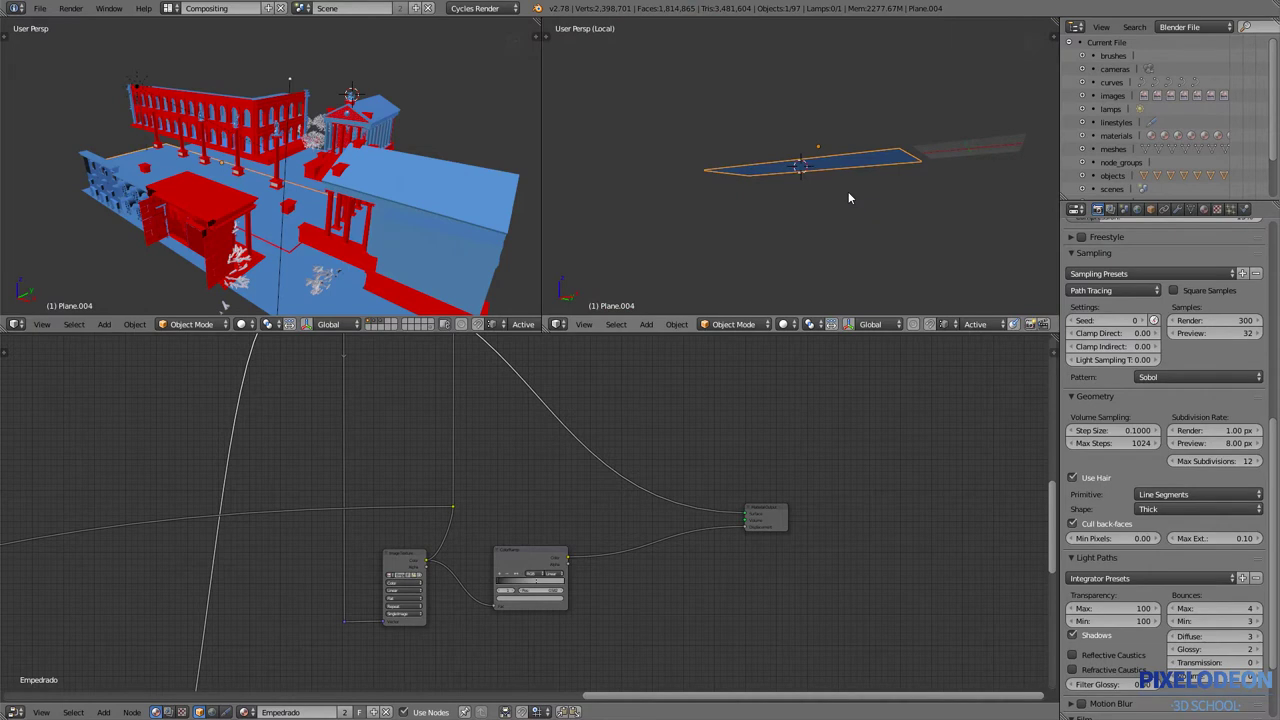
pyautogui.moveTo(848, 191); pyautogui.dragTo(852, 211, button='middle')
pyautogui.press('KP_Divide')
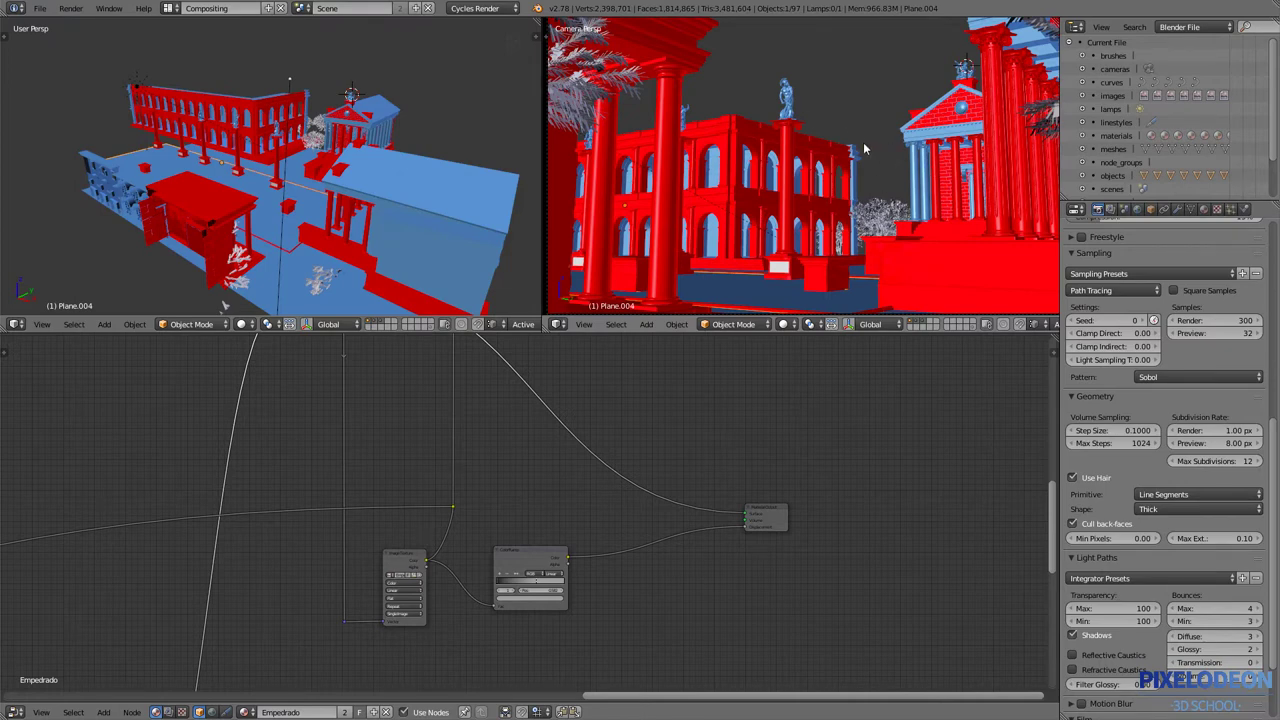
# - Select the columna.017 column group and isolate it in local view
pyautogui.moveTo(782, 196)
pyautogui.mouseDown(button='middle')
pyautogui.moveTo(826, 193)
pyautogui.moveTo(853, 265)
pyautogui.moveTo(843, 238)
pyautogui.mouseUp(button='middle')
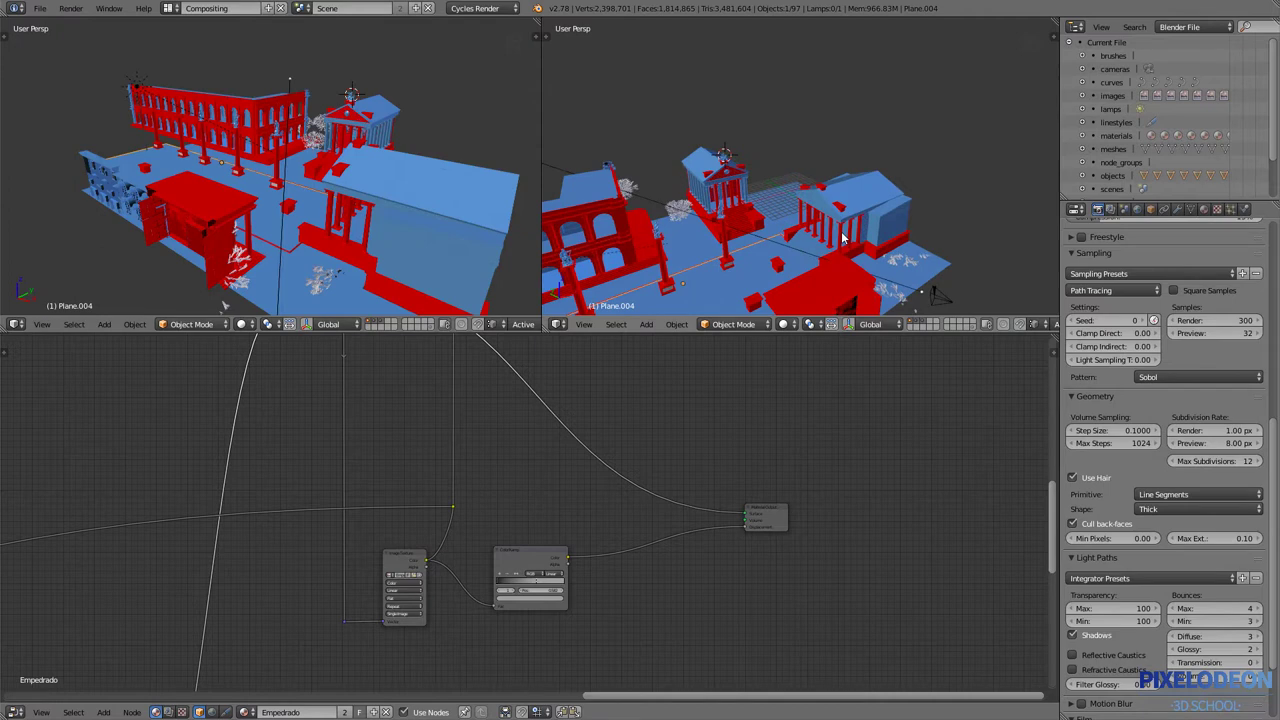
pyautogui.rightClick(843, 262)
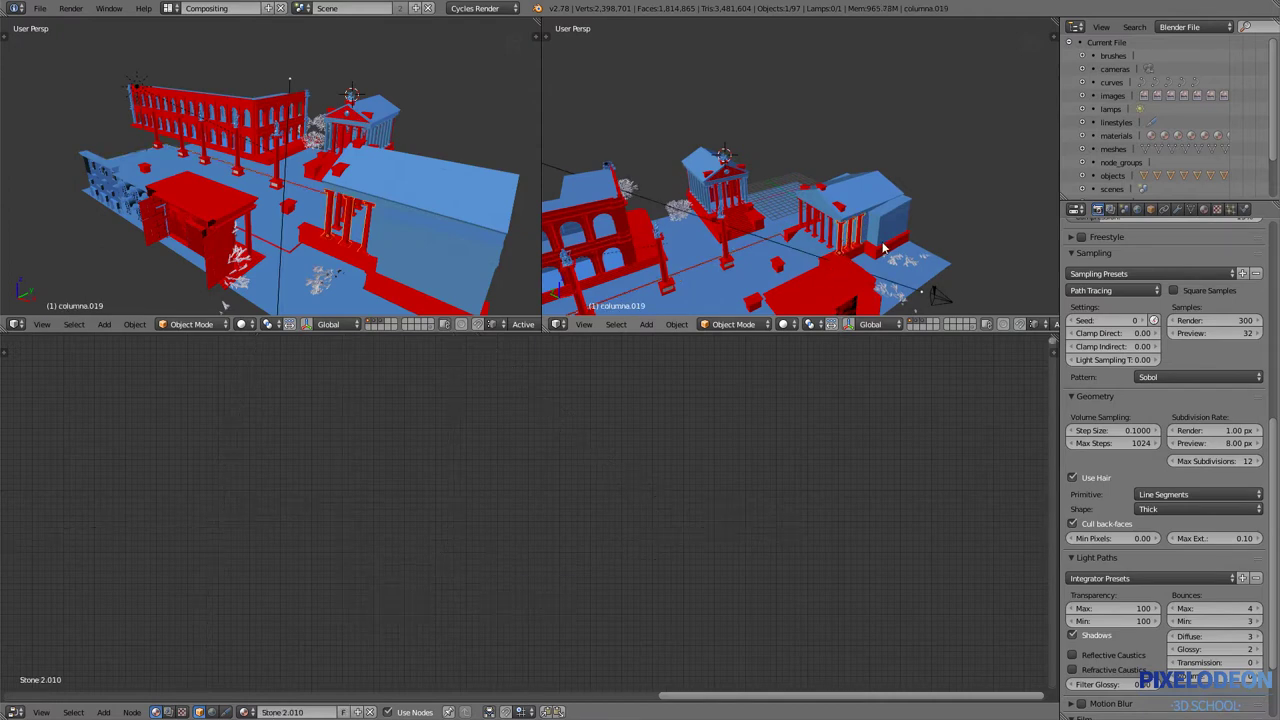
pyautogui.moveTo(843, 262); pyautogui.dragTo(808, 253, button='middle')
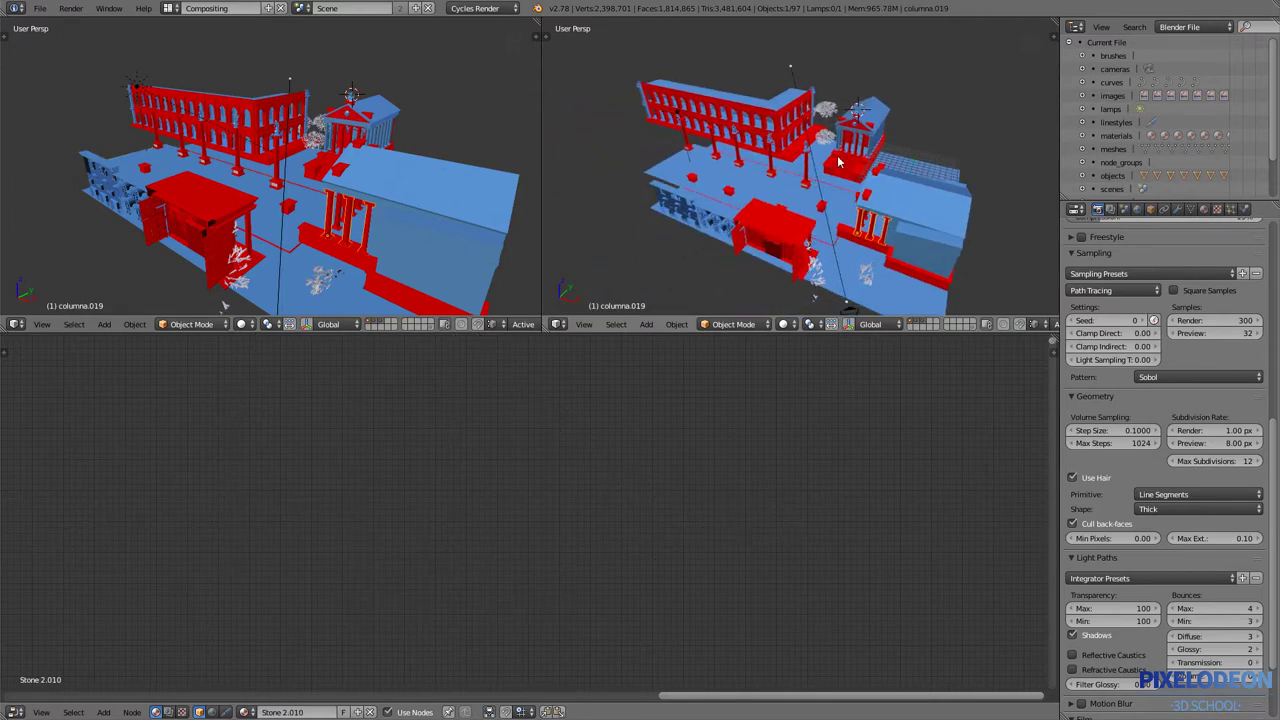
pyautogui.moveTo(840, 183); pyautogui.dragTo(853, 228, button='middle')
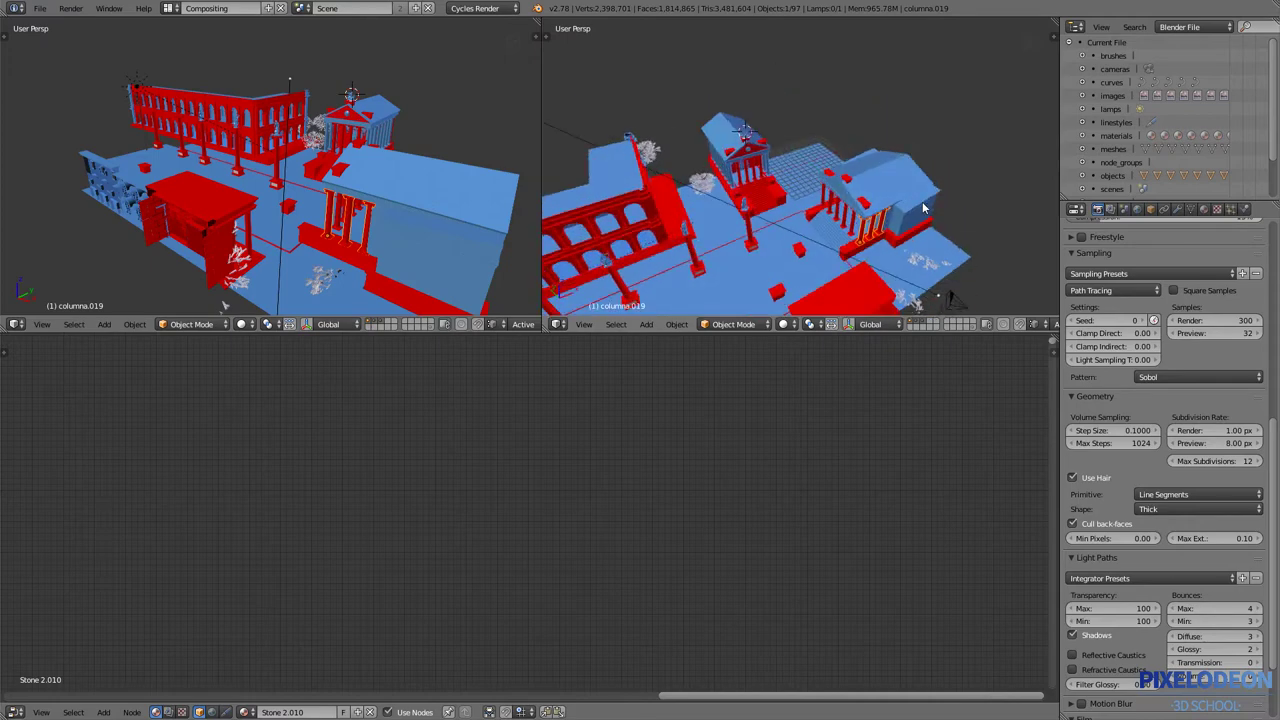
pyautogui.moveTo(860, 260); pyautogui.dragTo(790, 240, button='middle')
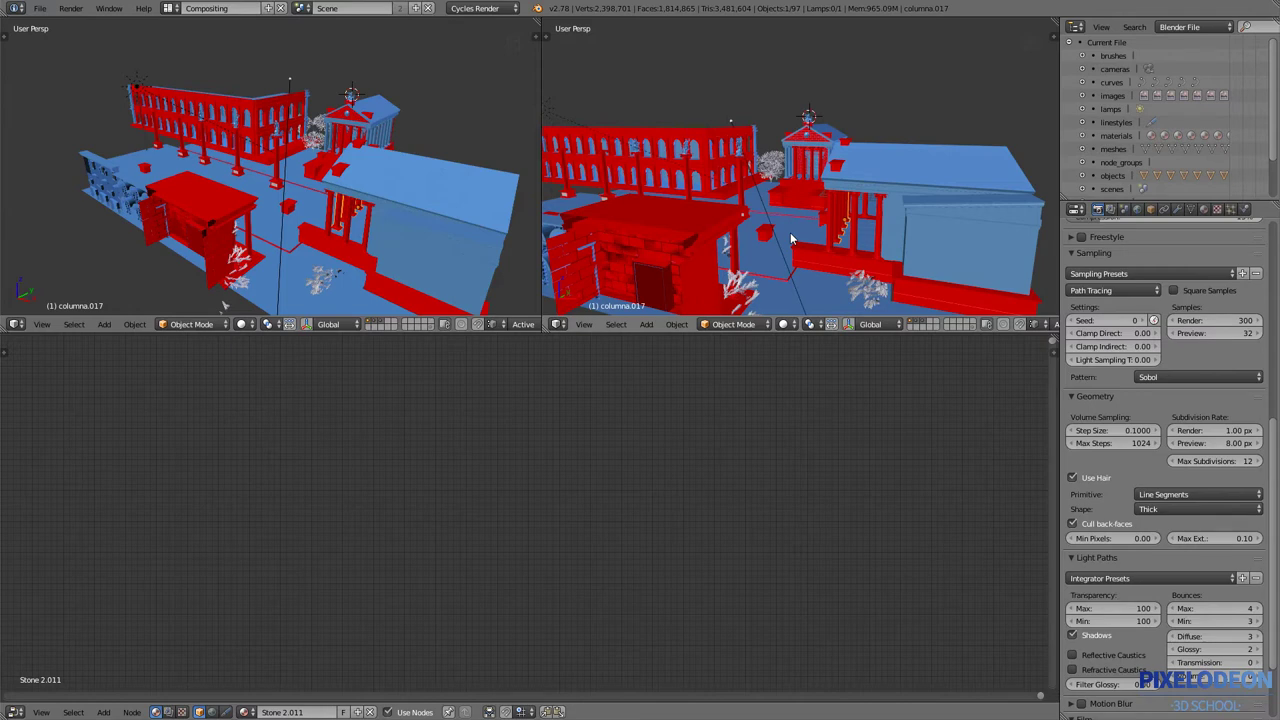
pyautogui.press('KP_Divide')
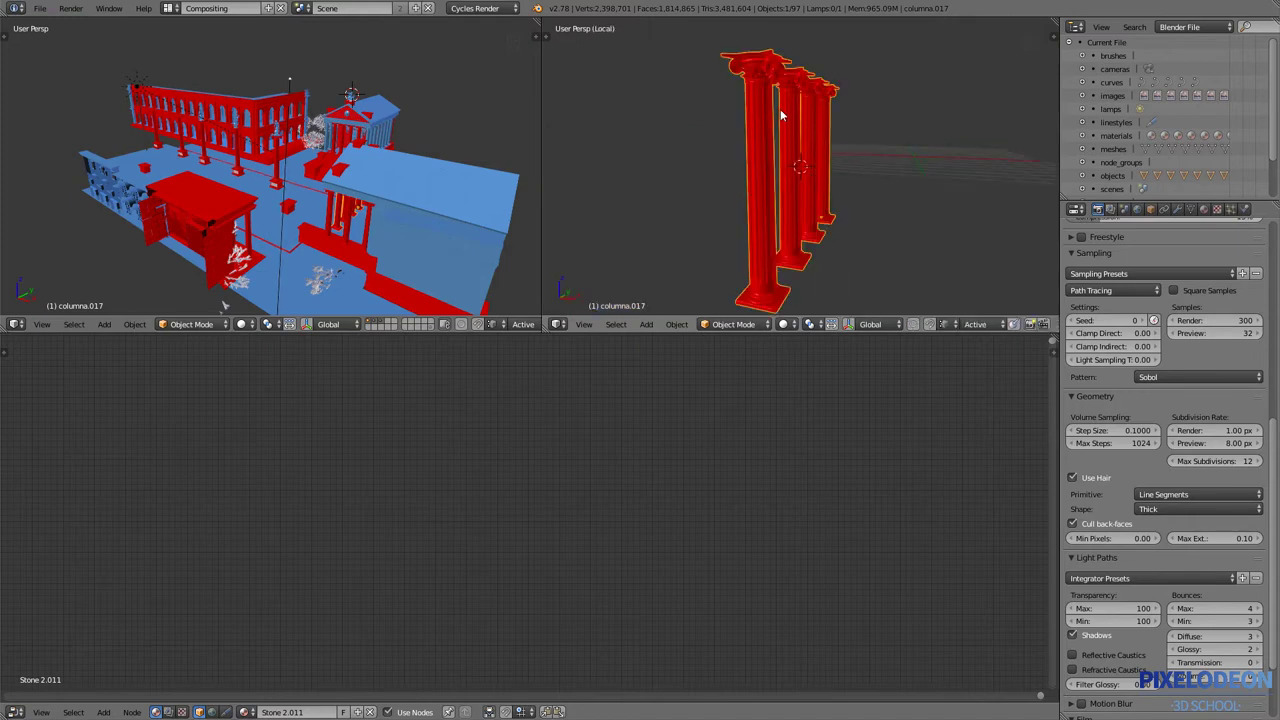
# - Render the isolated columns and orbit and zoom to a close frontal view of them
pyautogui.moveTo(755, 172); pyautogui.dragTo(882, 175, button='middle')
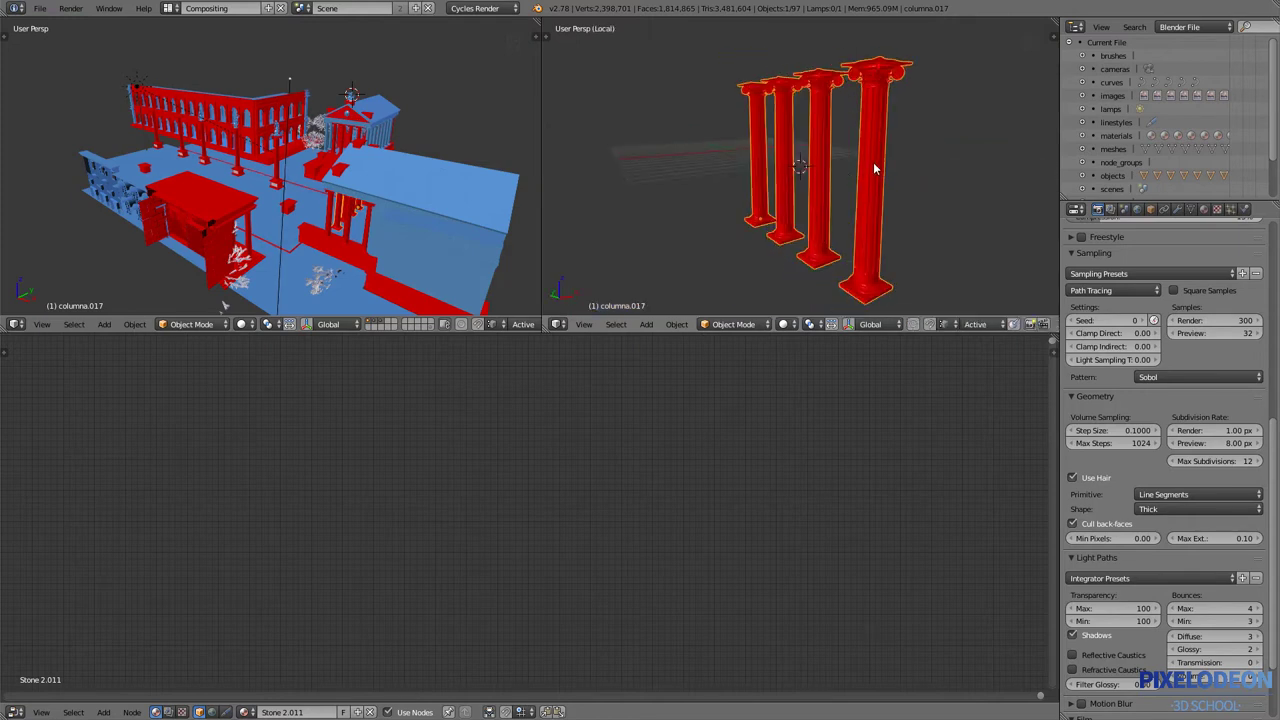
pyautogui.hotkey('shift', 'z')
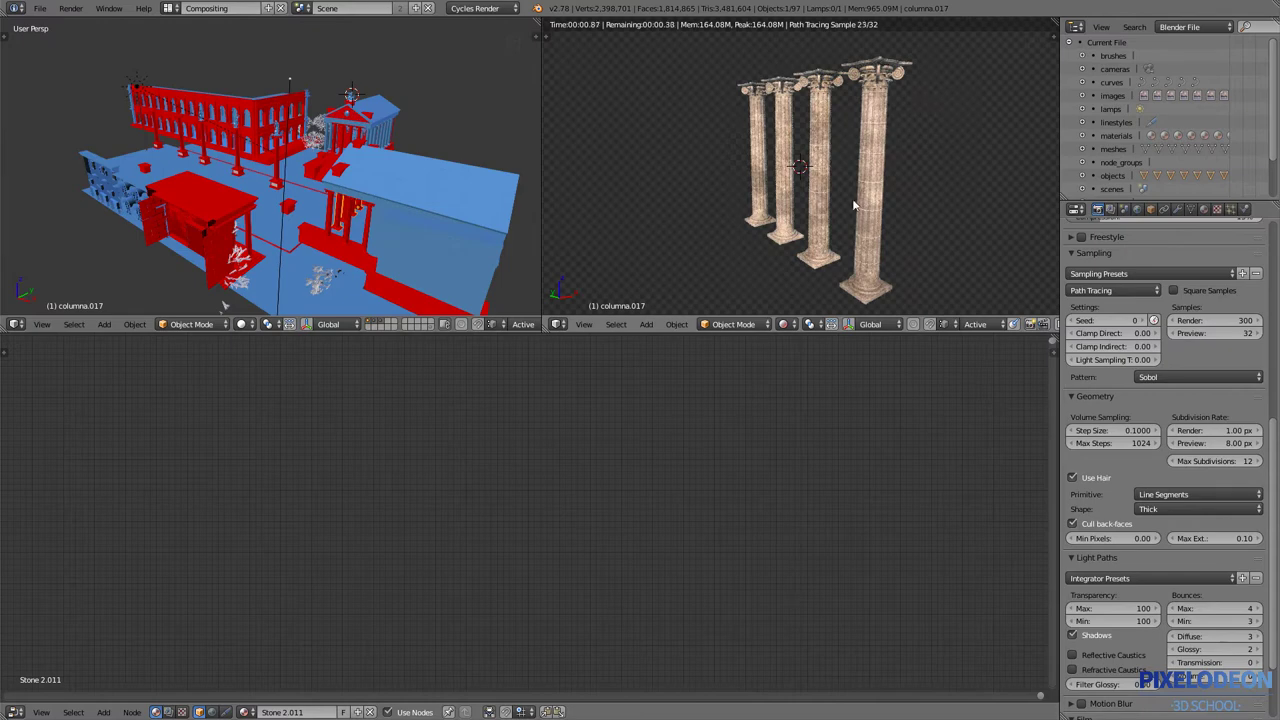
pyautogui.scroll(1, 858, 200)
pyautogui.scroll(1, 862, 197)
pyautogui.scroll(2, 859, 192)
pyautogui.scroll(2, 862, 222)
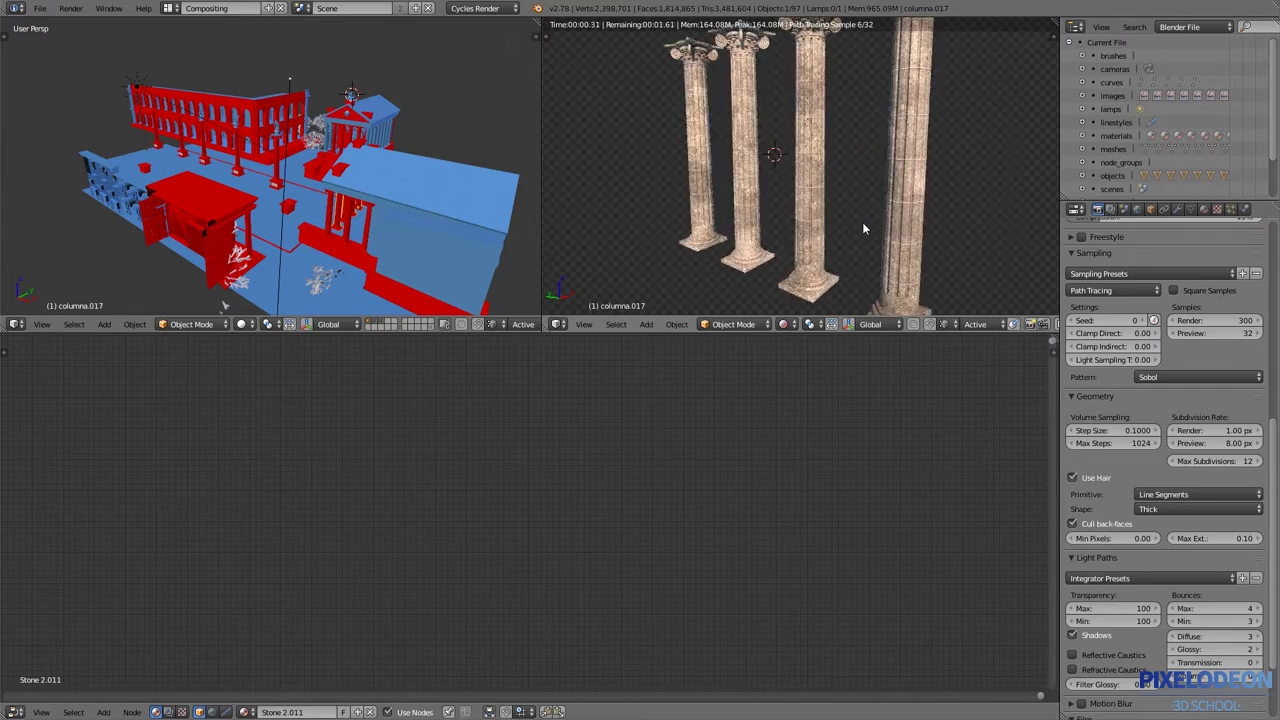
pyautogui.moveTo(862, 228); pyautogui.dragTo(888, 205, button='middle')
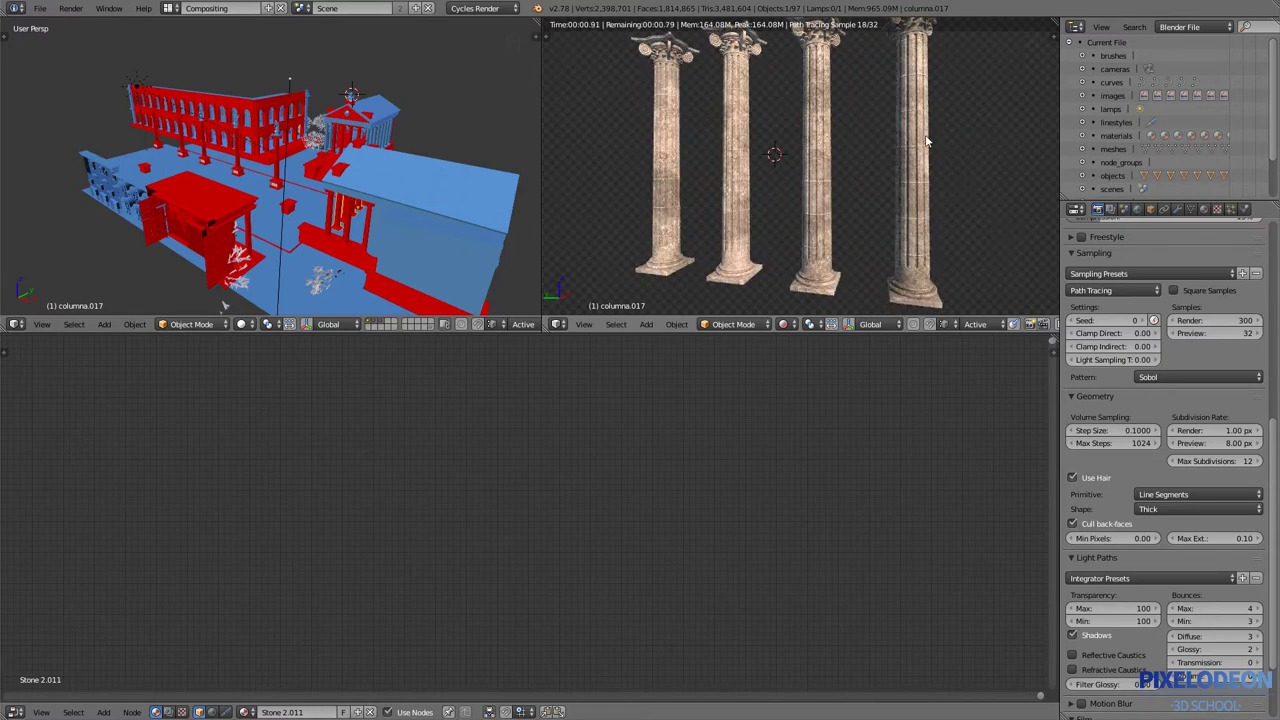
pyautogui.moveTo(803, 195); pyautogui.dragTo(803, 205, button='middle')
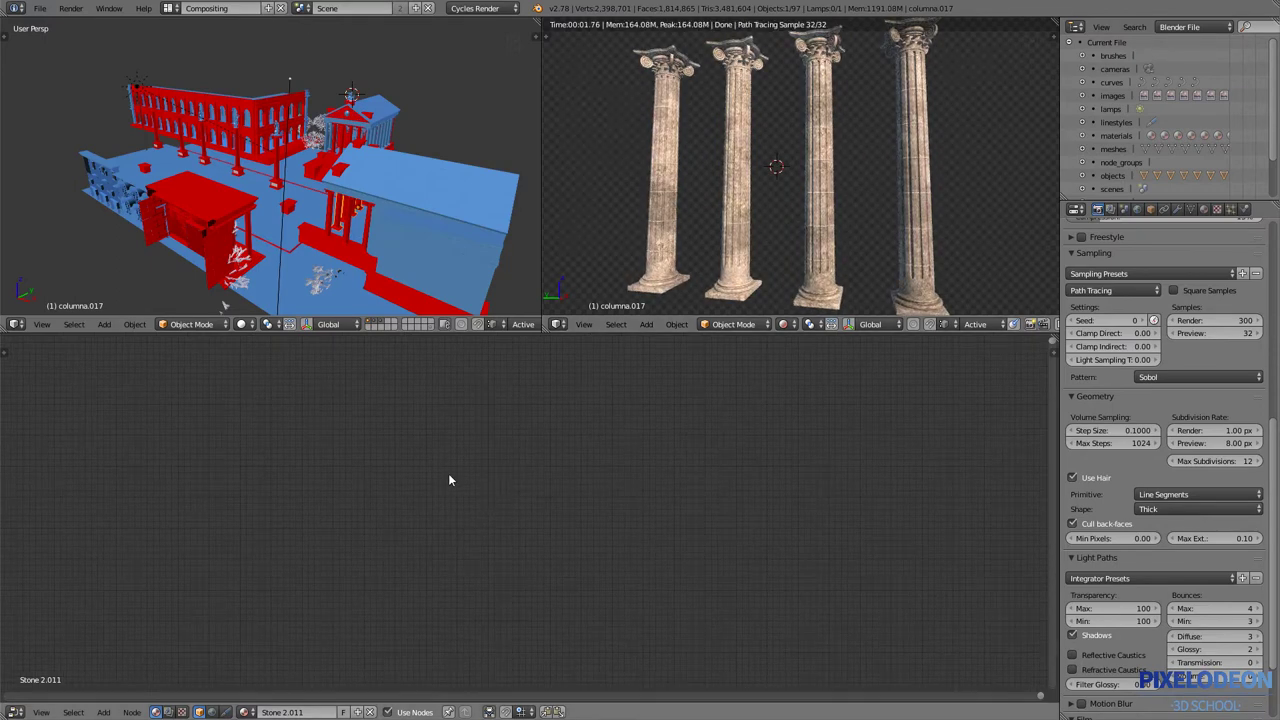
# - Frame the Stone 2.011 node tree and look inside the Stone node group
pyautogui.press('Home')
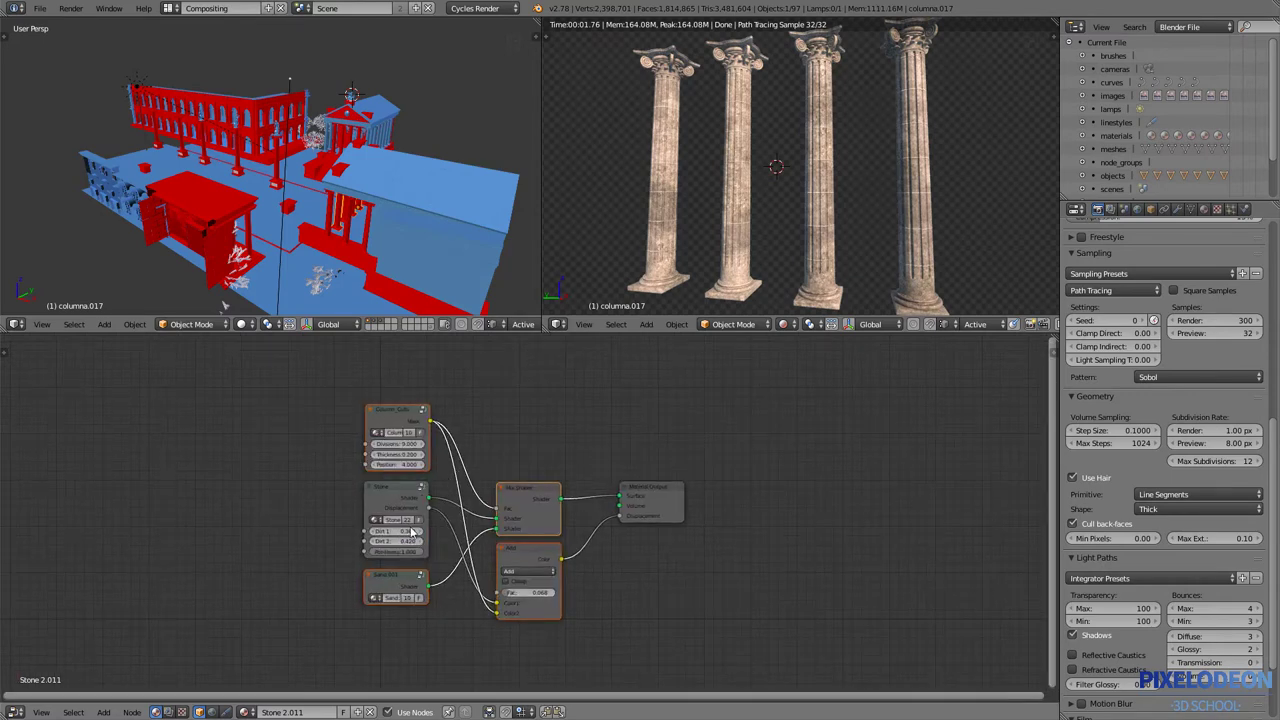
pyautogui.scroll(3, 486, 533)
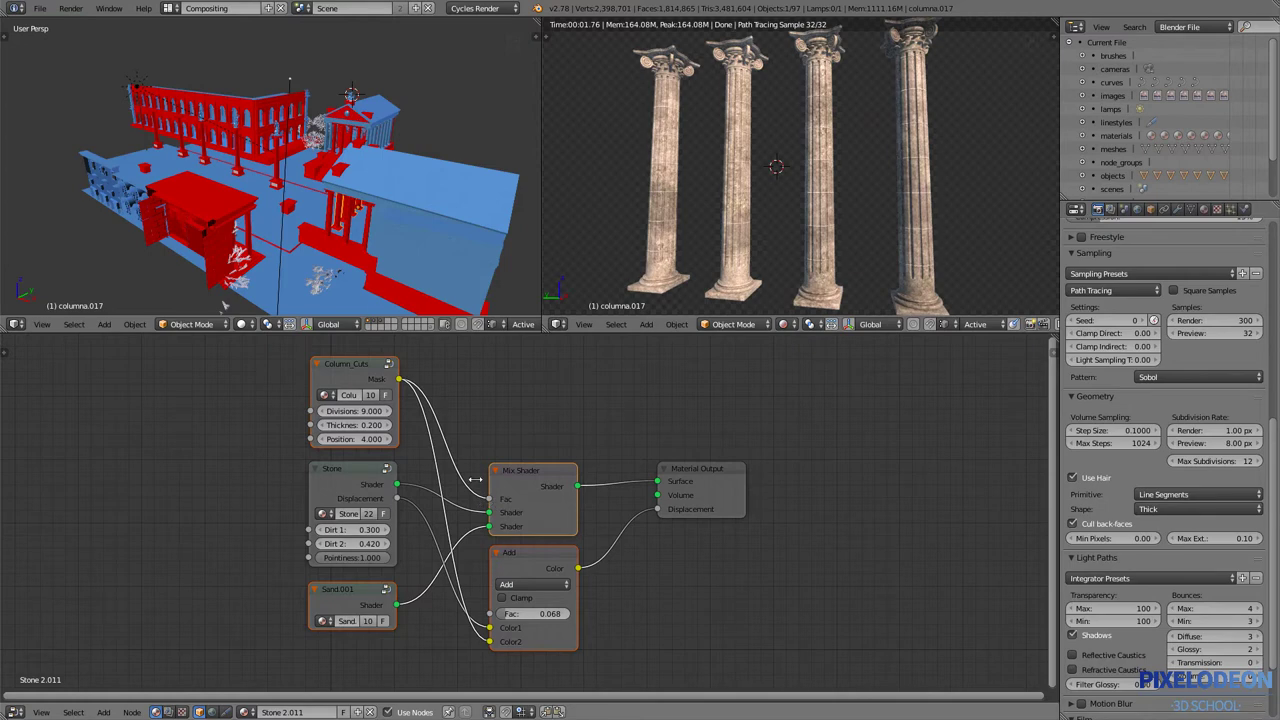
pyautogui.click(349, 471)
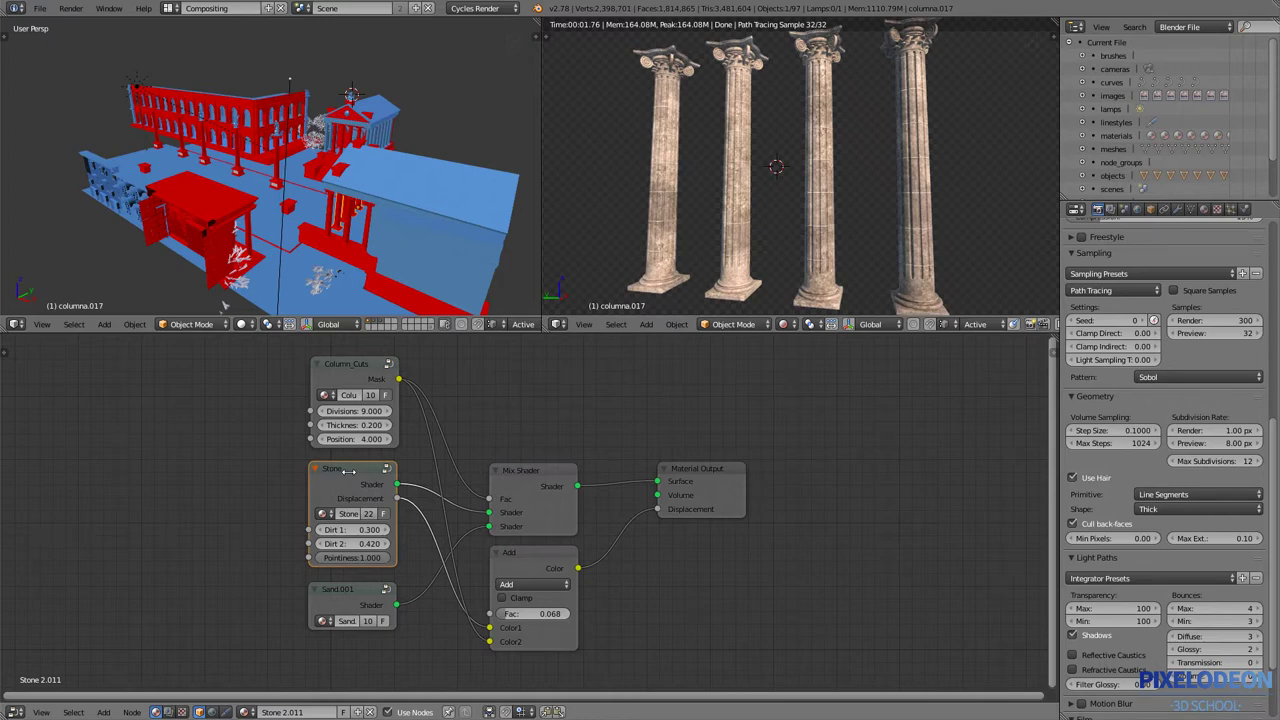
pyautogui.press('Tab')
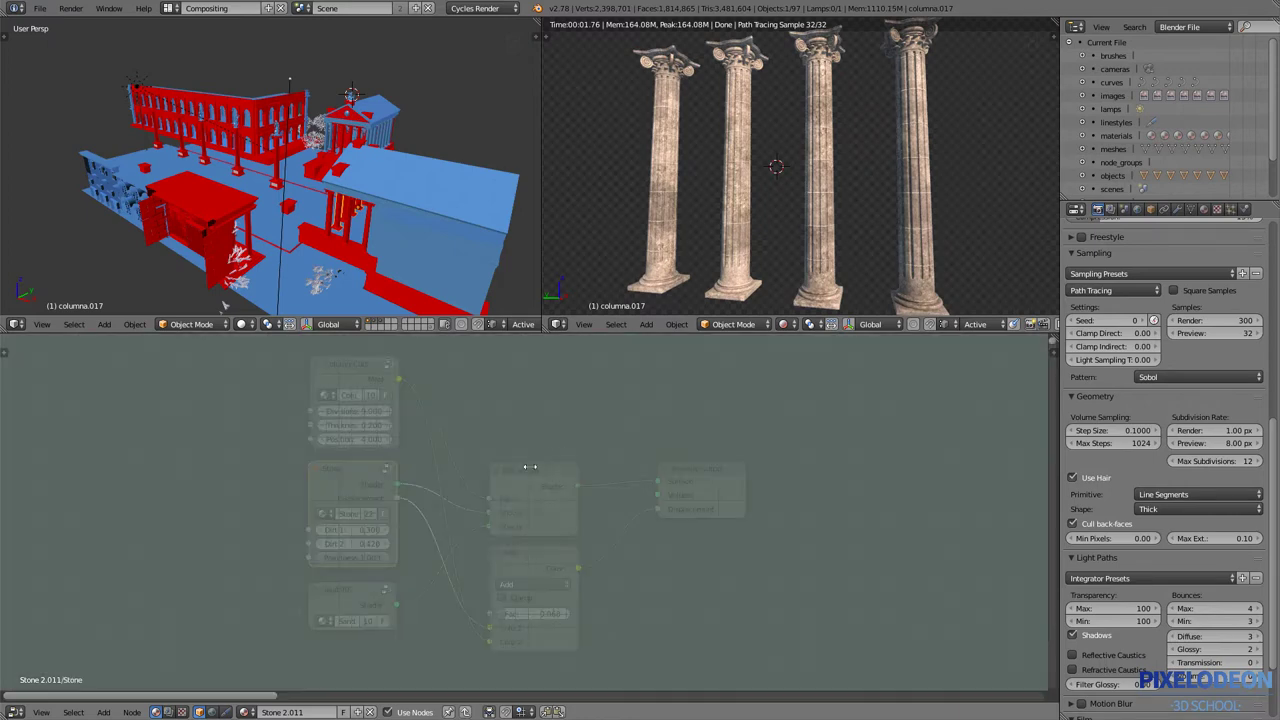
pyautogui.moveTo(663, 606); pyautogui.dragTo(470, 436, button='middle')
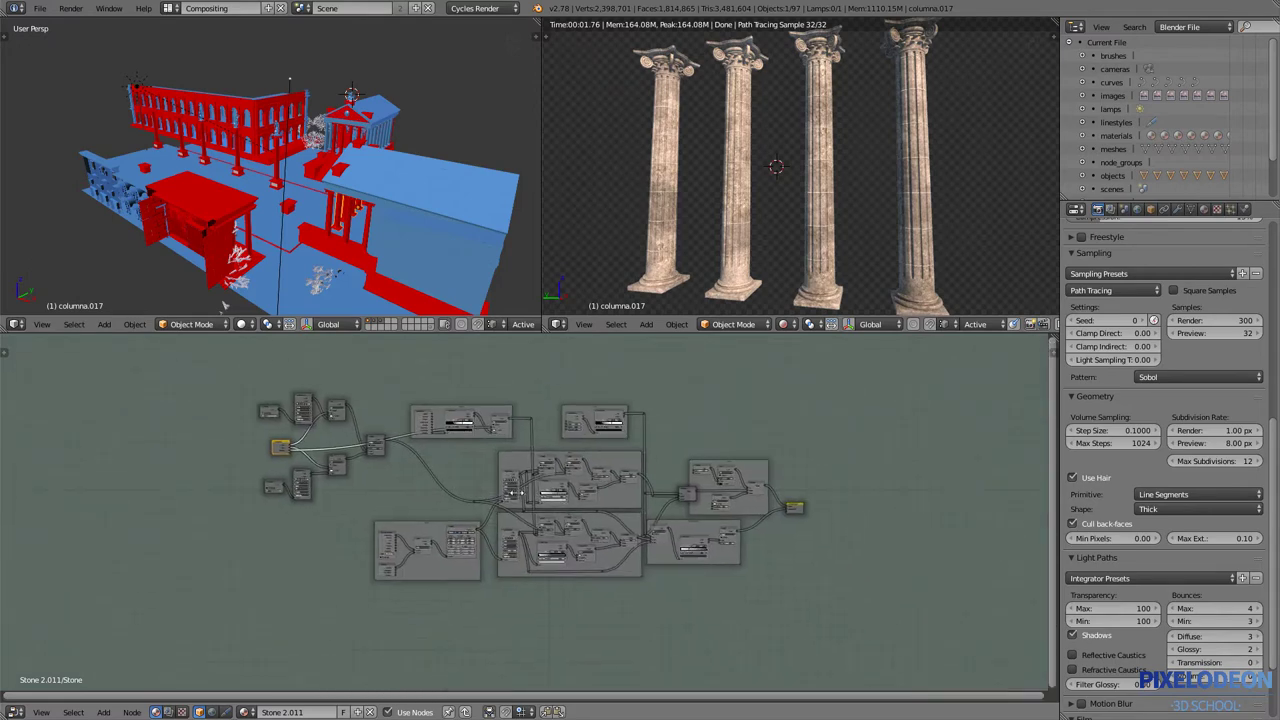
pyautogui.scroll(1, 500, 480)
pyautogui.scroll(2, 516, 496)
pyautogui.scroll(1, 587, 506)
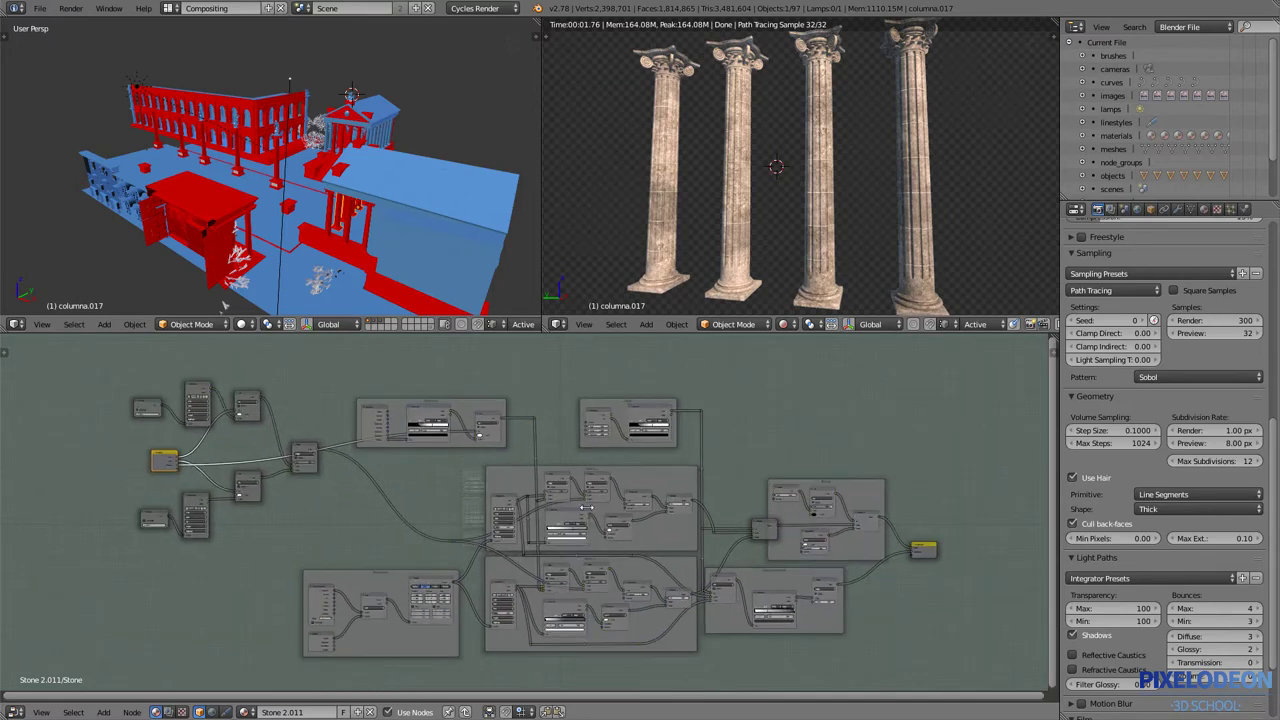
pyautogui.press('Tab')
# - Look inside the Sand.001 node group and return to the top level
pyautogui.scroll(2, 464, 525)
pyautogui.scroll(2, 464, 535)
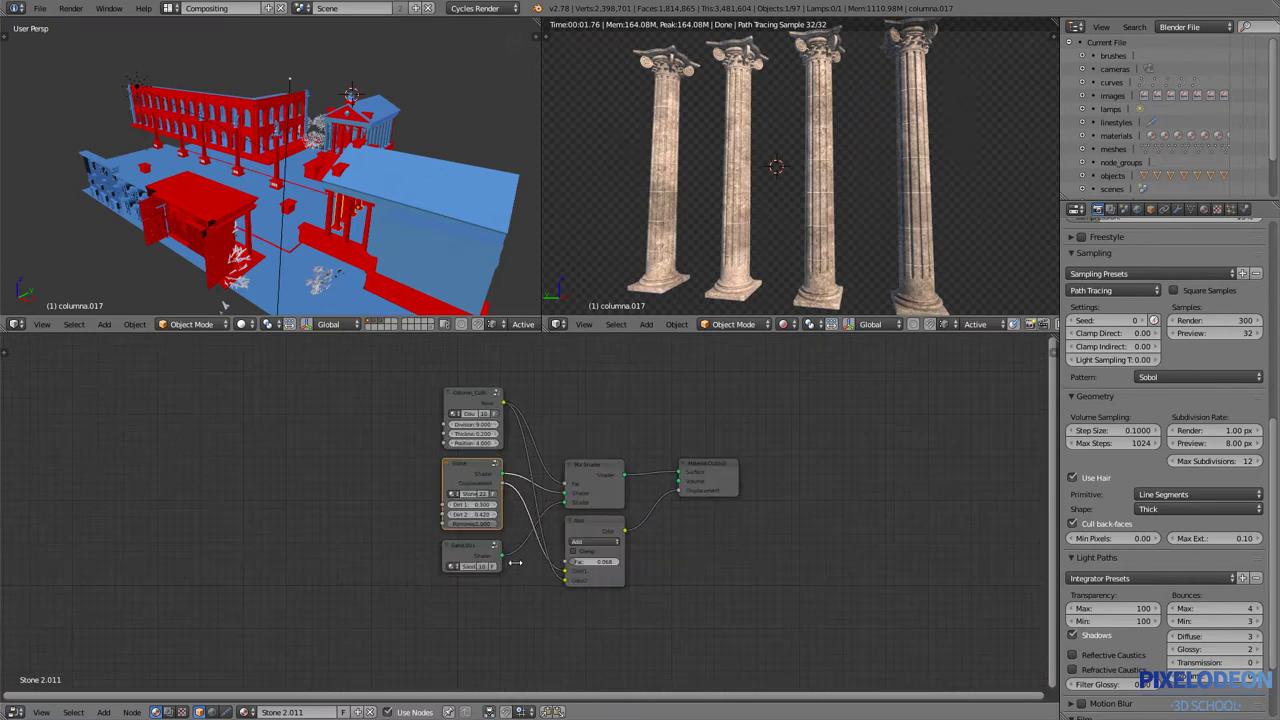
pyautogui.scroll(2, 463, 545)
pyautogui.click(463, 545)
pyautogui.press('Tab')
pyautogui.scroll(-3, 600, 540)
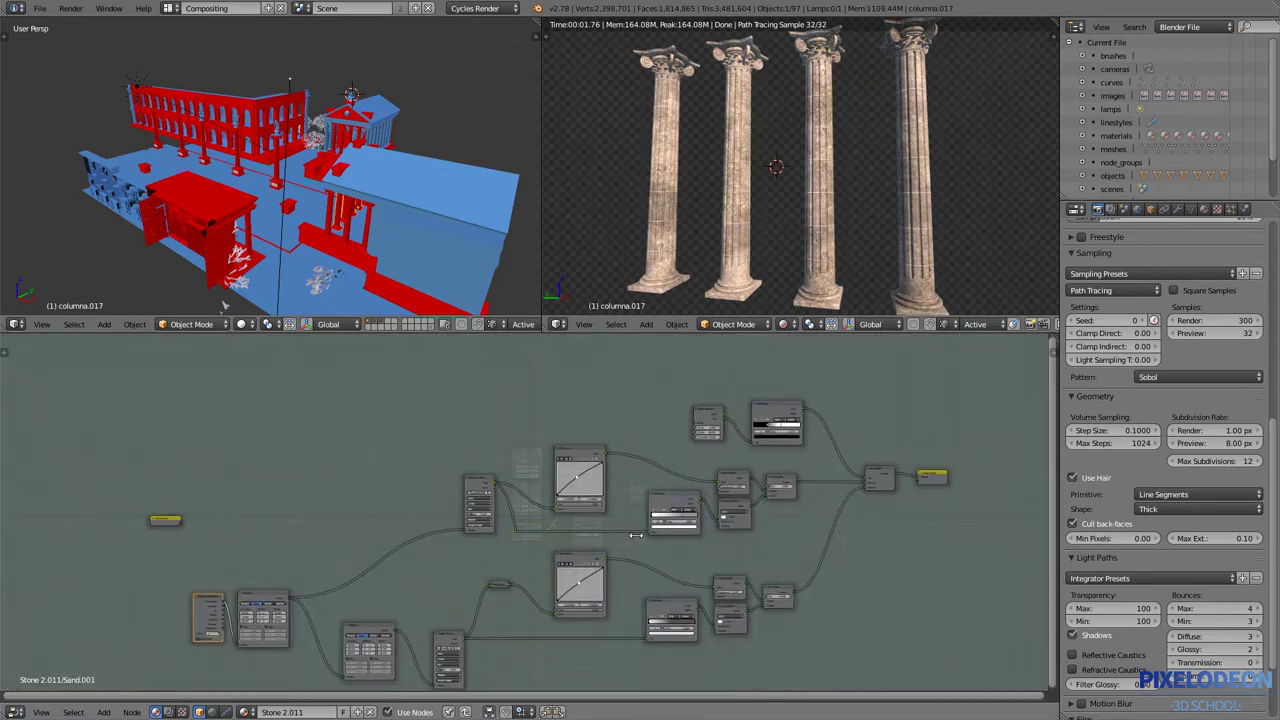
pyautogui.scroll(-2, 634, 542)
pyautogui.press('Tab')
# - Open the Column_Cuts node group and frame its math, noise and ramp nodes
pyautogui.scroll(3, 543, 503)
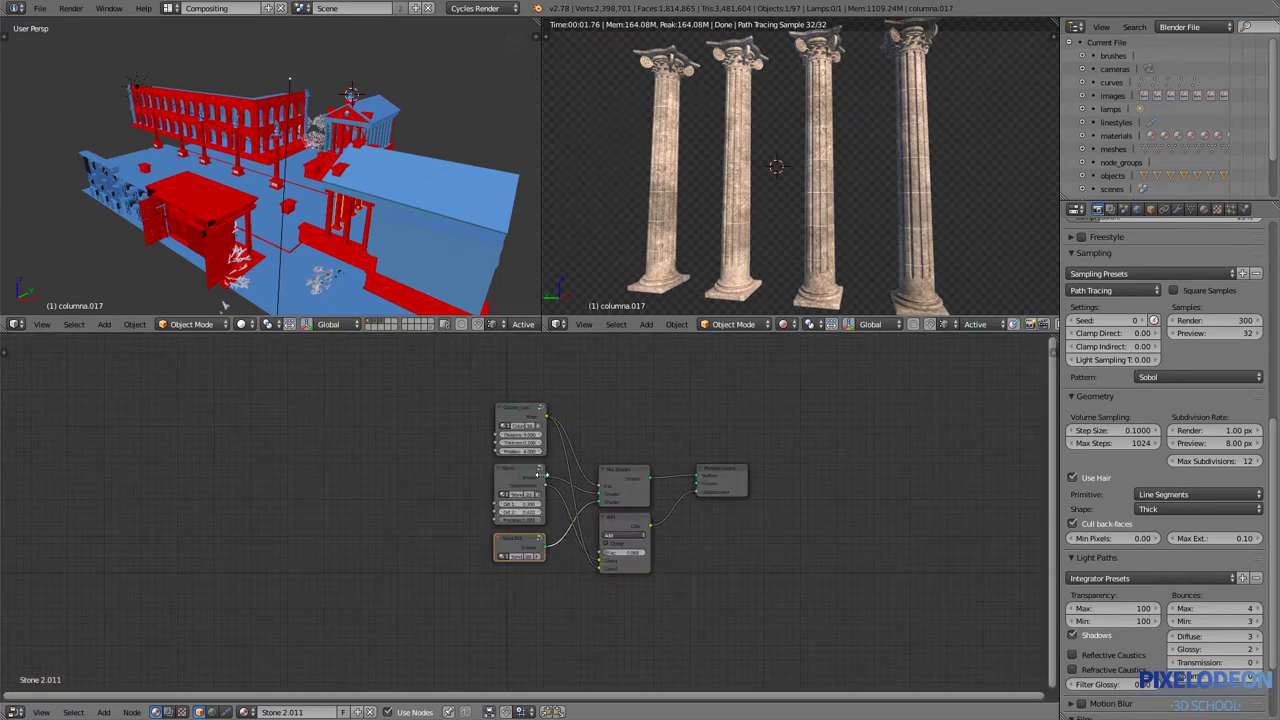
pyautogui.scroll(2, 532, 470)
pyautogui.click(508, 390)
pyautogui.press('Tab')
pyautogui.scroll(-2, 553, 500)
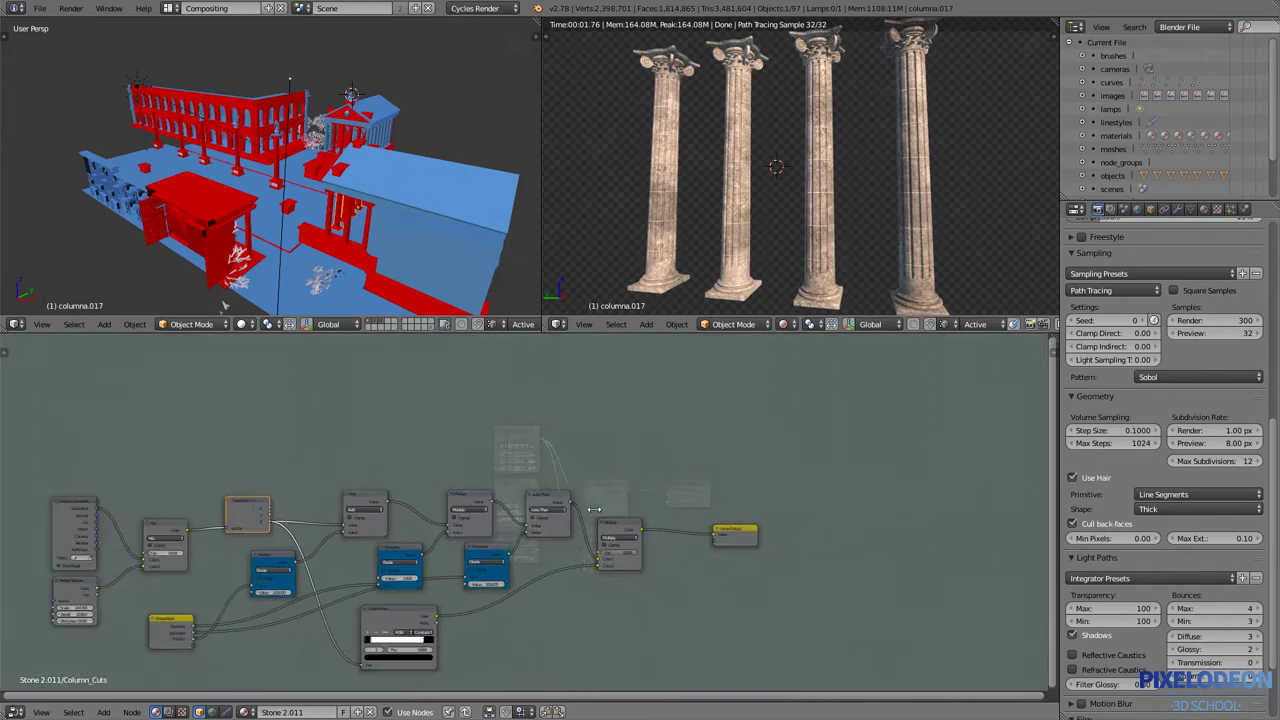
pyautogui.scroll(-2, 553, 500)
pyautogui.scroll(1, 553, 500)
pyautogui.scroll(1, 553, 505)
pyautogui.scroll(2, 552, 510)
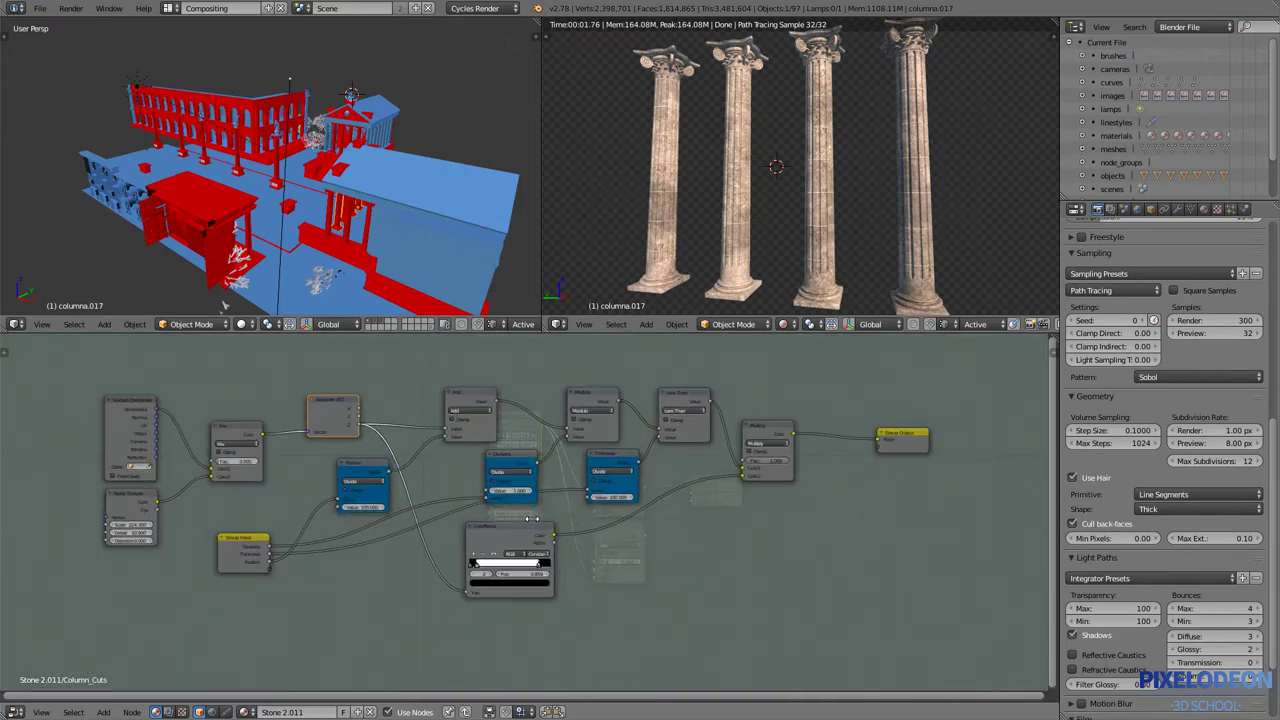
pyautogui.scroll(1, 551, 518)
pyautogui.moveTo(551, 518); pyautogui.dragTo(556, 538, button='middle')
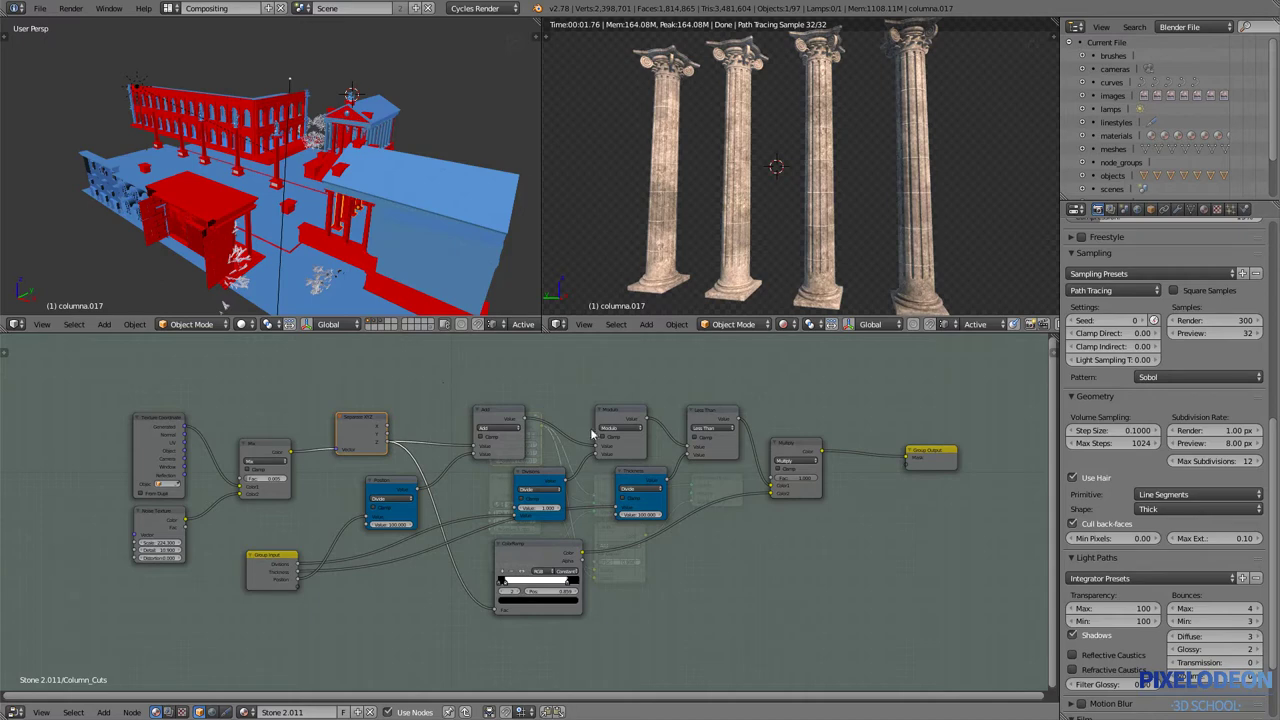
# - Preview the Column_Cuts mask on the rendered columns as white bands and inspect it
pyautogui.press('Tab')
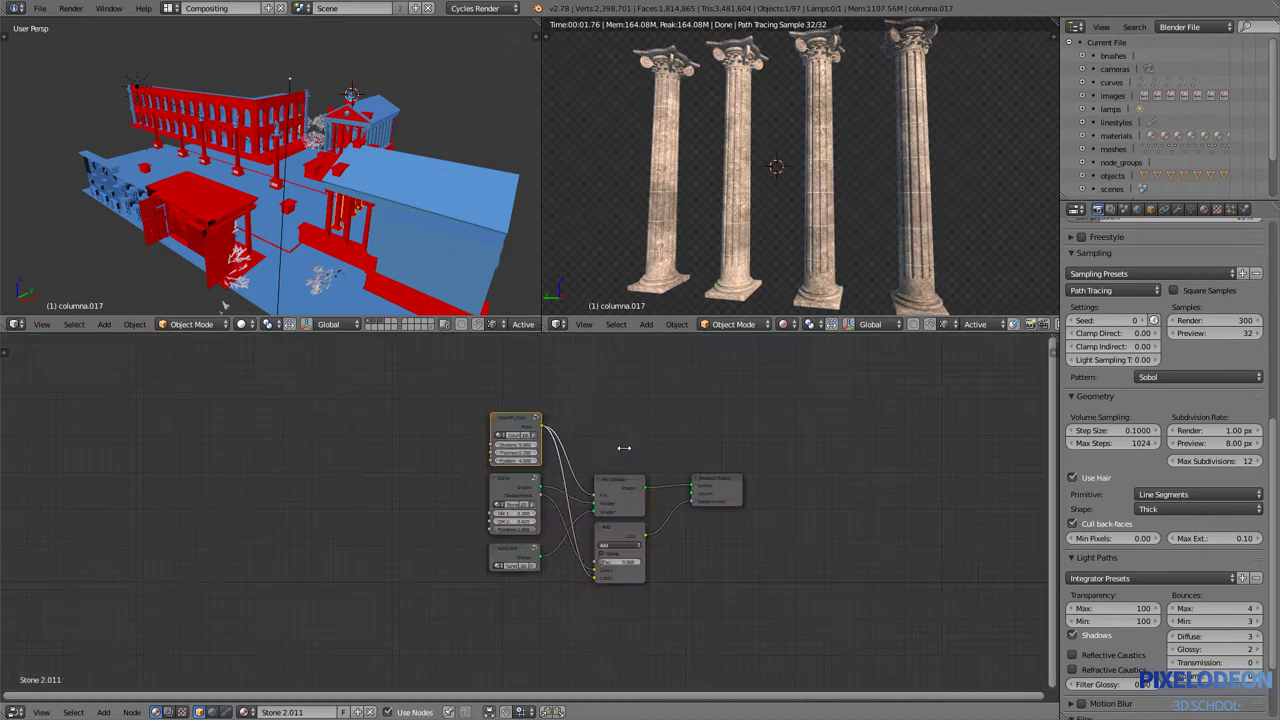
pyautogui.scroll(2, 556, 440)
pyautogui.scroll(2, 538, 438)
pyautogui.scroll(2, 481, 403)
pyautogui.keyDown('ctrl'); pyautogui.keyDown('shift'); pyautogui.click(479, 400); pyautogui.keyUp('shift'); pyautogui.keyUp('ctrl')
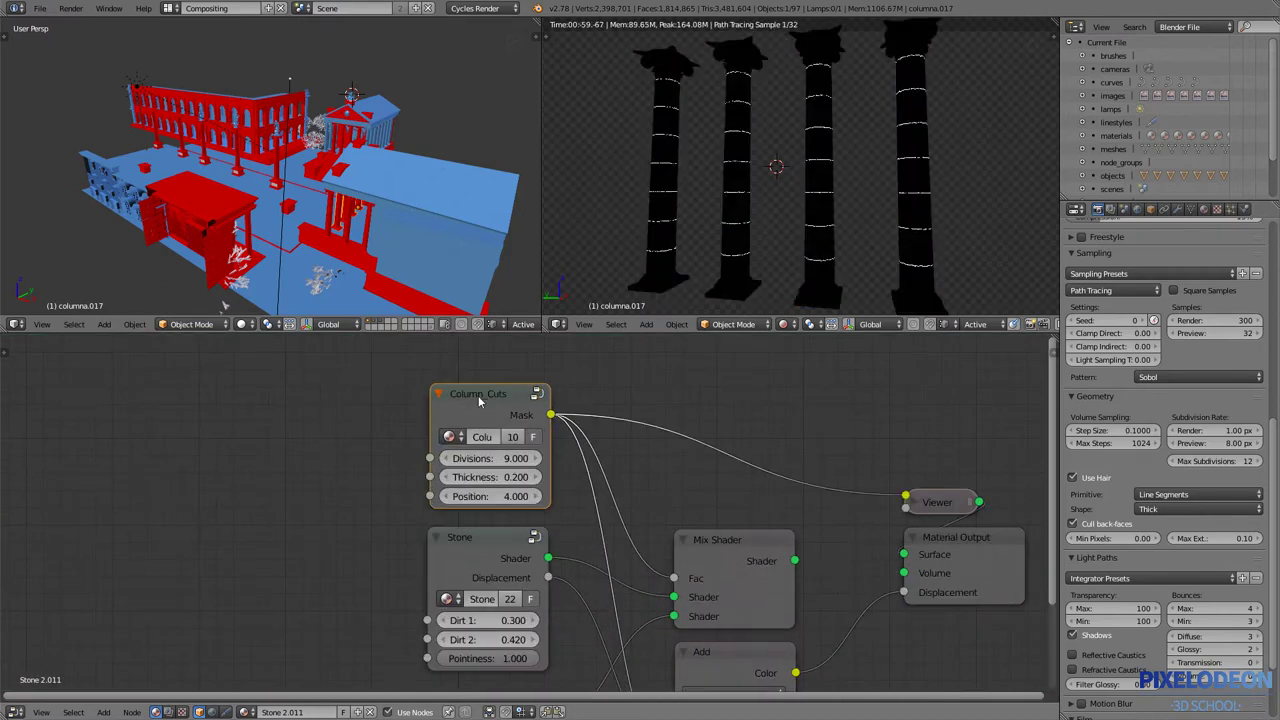
pyautogui.moveTo(911, 152)
pyautogui.mouseDown(button='middle')
pyautogui.moveTo(923, 151)
pyautogui.moveTo(797, 256)
pyautogui.mouseUp(button='middle')
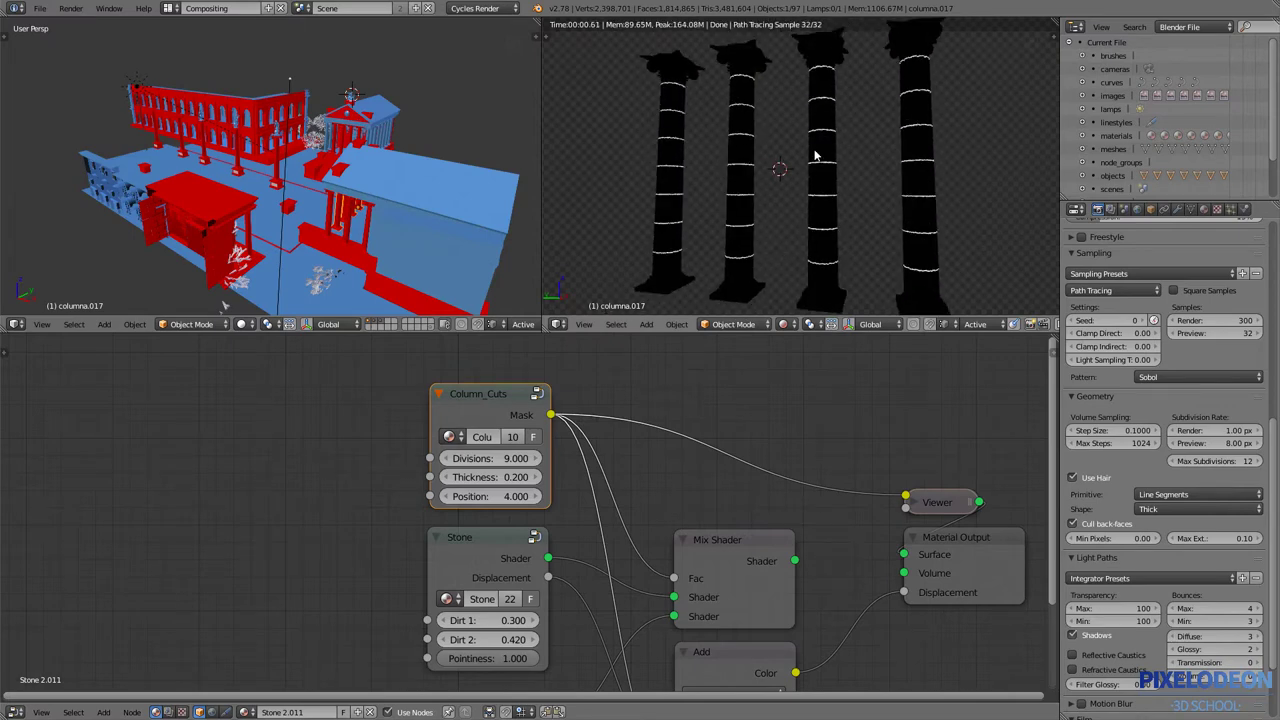
pyautogui.scroll(2, 880, 196)
pyautogui.scroll(3, 938, 115)
pyautogui.scroll(3, 864, 193)
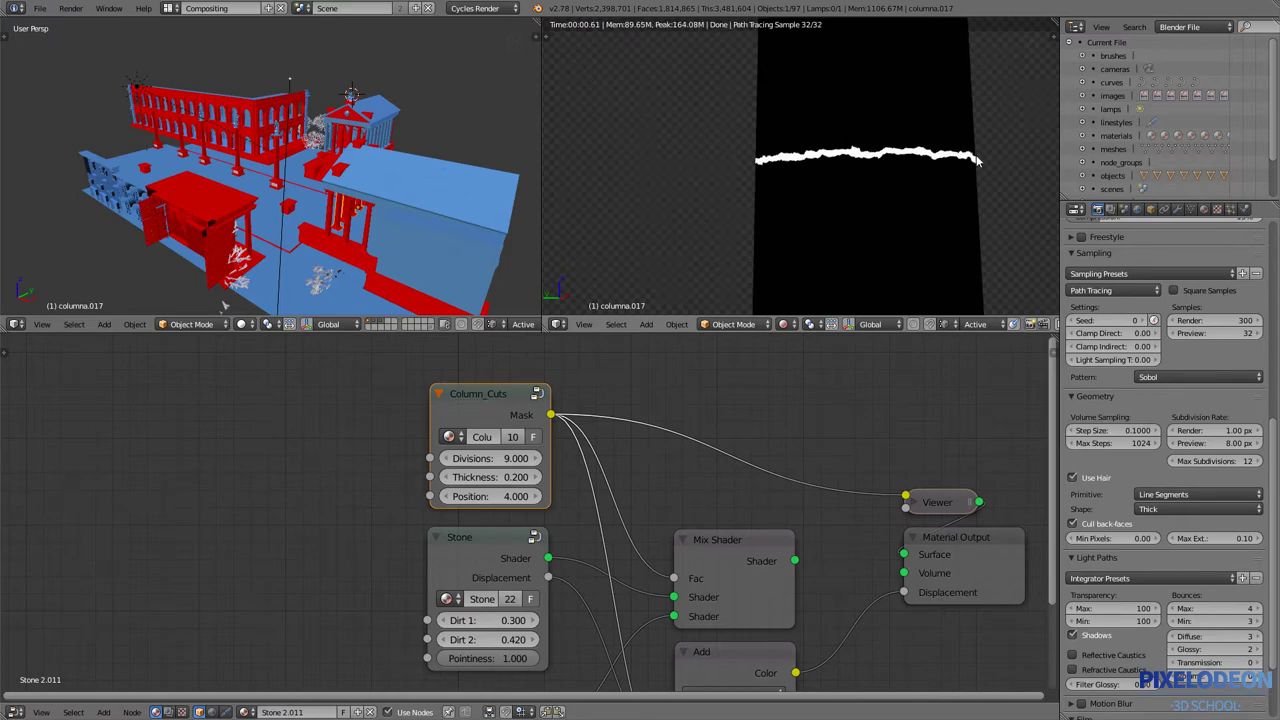
pyautogui.scroll(-1, 790, 160)
pyautogui.scroll(-2, 786, 165)
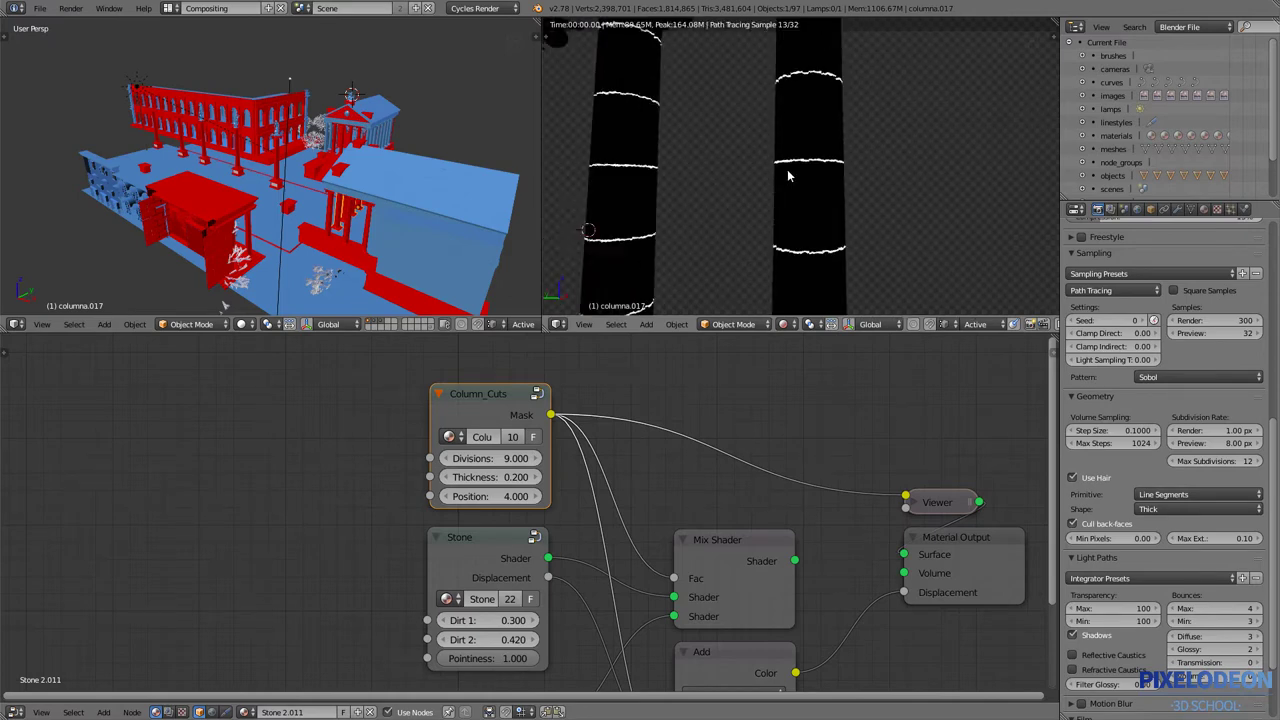
pyautogui.scroll(-1, 784, 170)
pyautogui.scroll(-1, 790, 230)
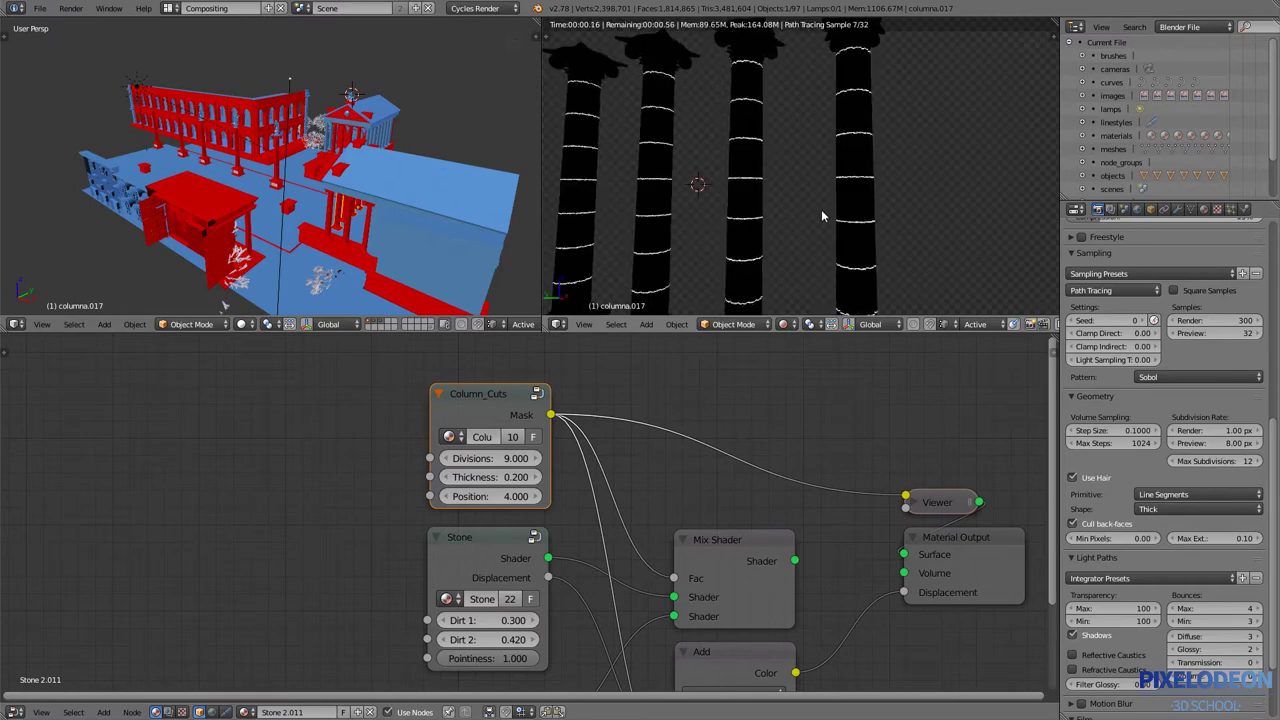
pyautogui.scroll(-1, 825, 222)
pyautogui.scroll(-1, 832, 240)
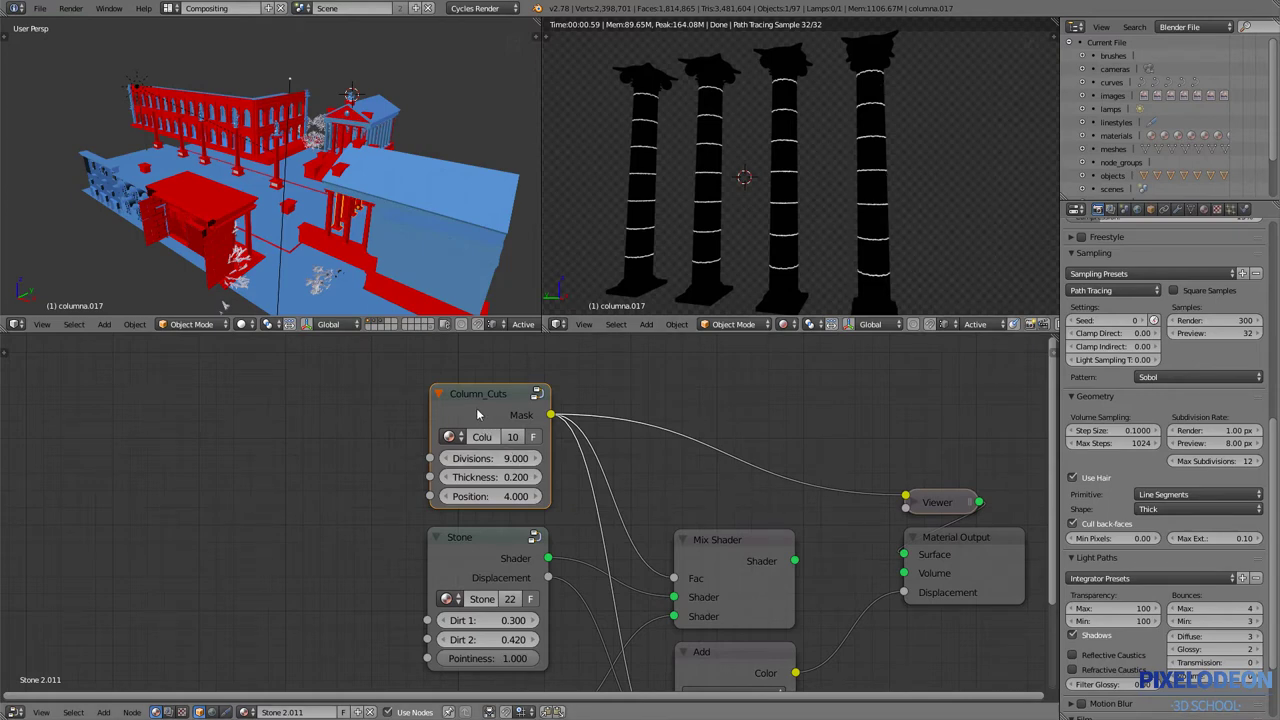
# - Raise the Column_Cuts Thickness to 1.000 to widen the white bands
pyautogui.moveTo(700, 506); pyautogui.dragTo(698, 496, button='middle')
pyautogui.scroll(-1, 698, 496)
pyautogui.scroll(-1, 802, 529)
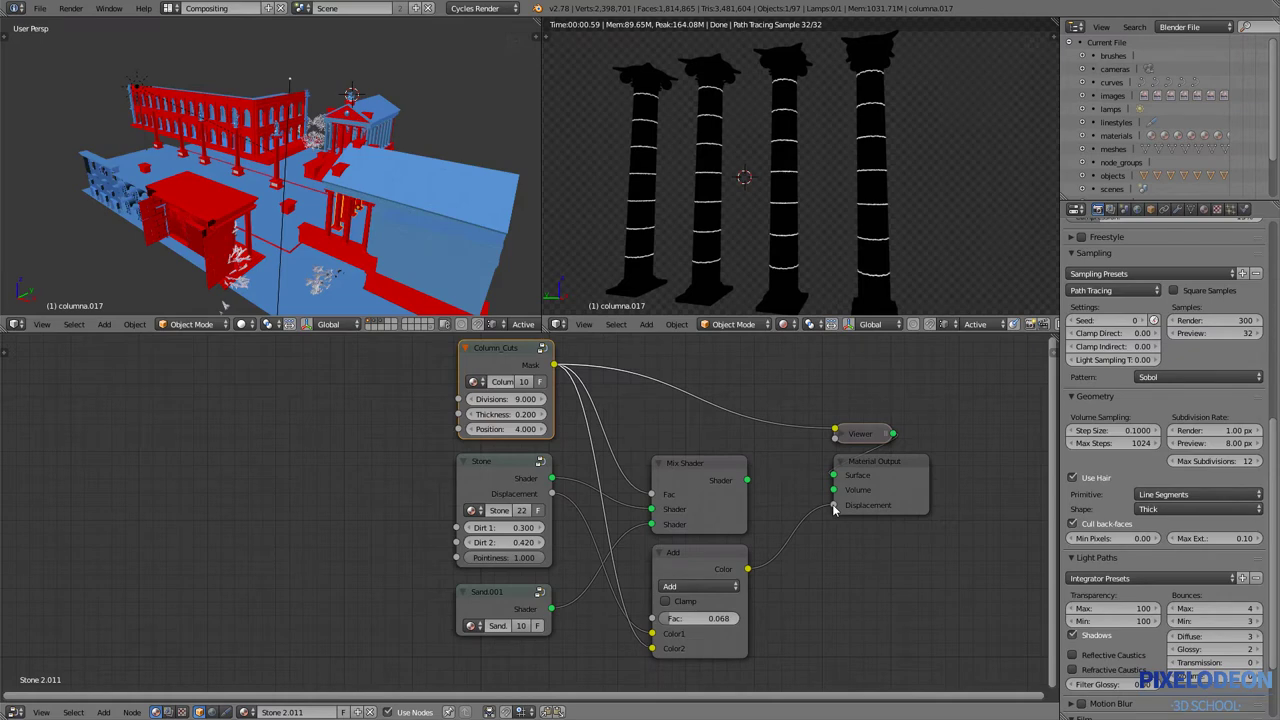
pyautogui.scroll(3, 520, 420)
pyautogui.moveTo(531, 419)
pyautogui.mouseDown(button='middle')
pyautogui.moveTo(531, 485)
pyautogui.moveTo(473, 544)
pyautogui.mouseUp(button='middle')
pyautogui.scroll(1, 483, 480)
pyautogui.moveTo(486, 551); pyautogui.dragTo(560, 551)
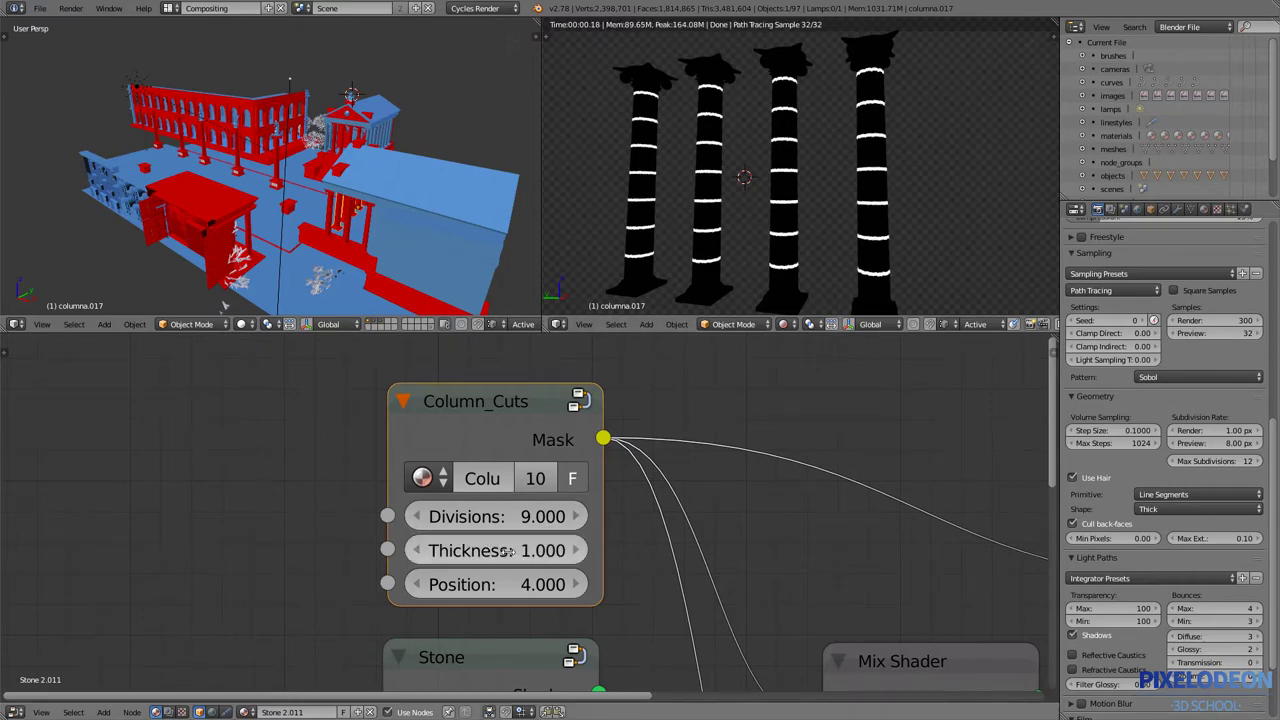
# - Set the Column_Cuts Thickness to 0.230
pyautogui.moveTo(521, 549)
pyautogui.mouseDown()
pyautogui.moveTo(445, 549)
pyautogui.moveTo(470, 551)
pyautogui.mouseUp()
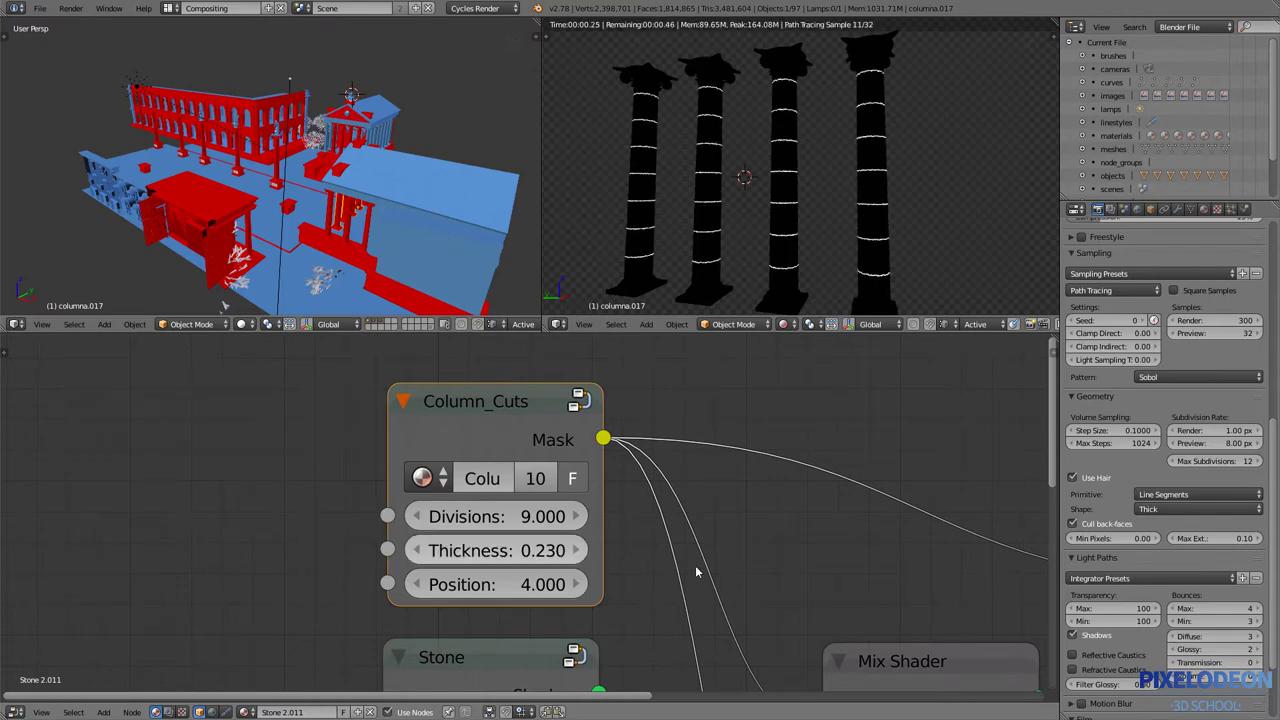
pyautogui.scroll(2, 844, 185)
pyautogui.scroll(2, 885, 192)
pyautogui.scroll(2, 885, 192)
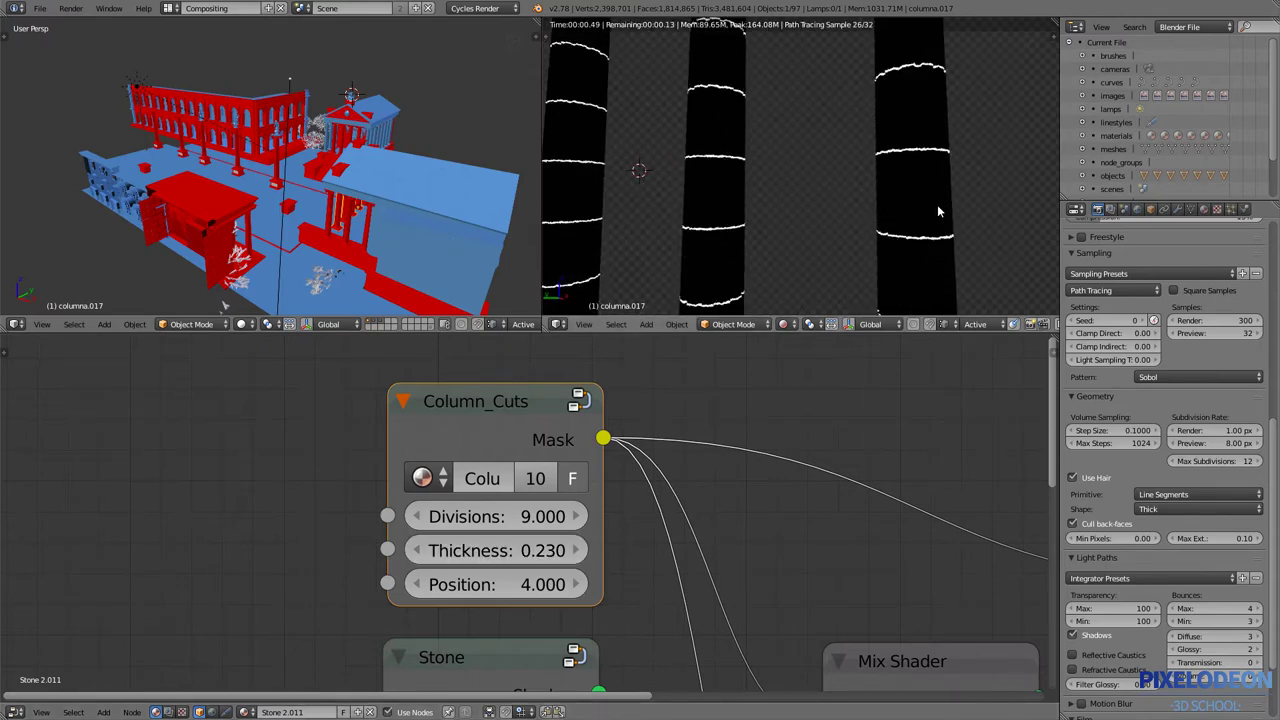
pyautogui.scroll(2, 912, 207)
pyautogui.scroll(-5, 912, 207)
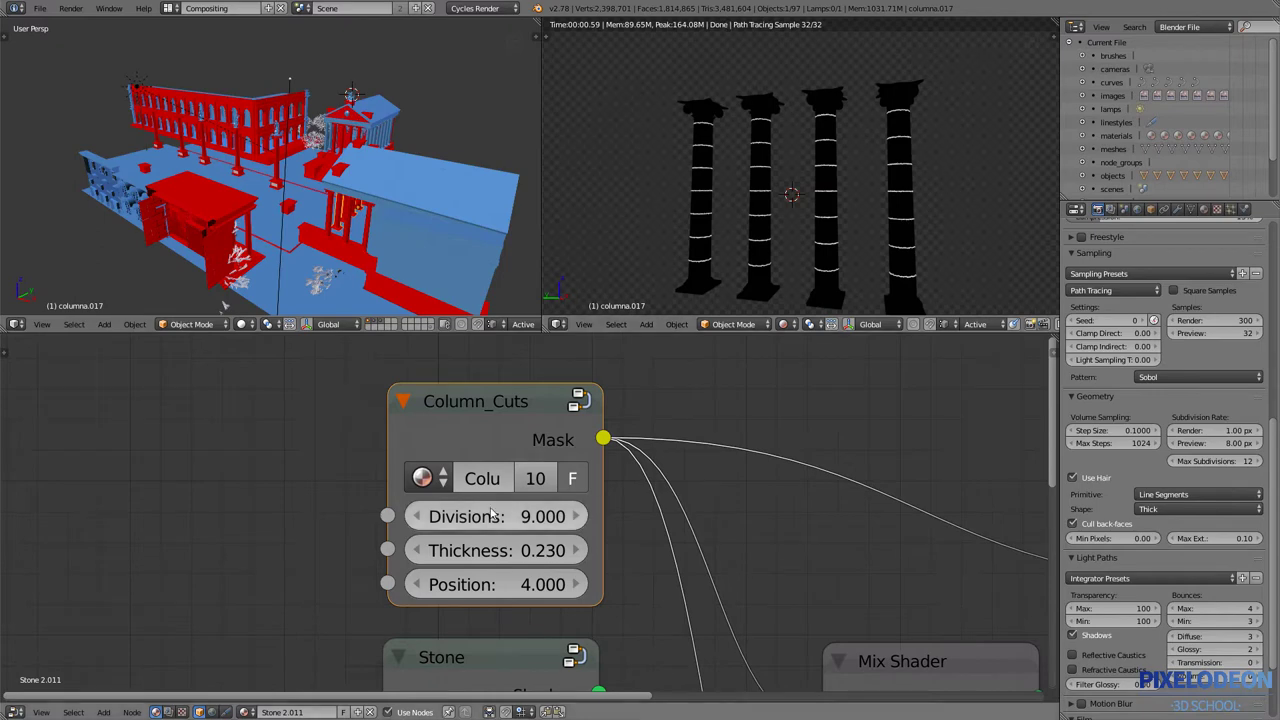
# - Set the cut Divisions to 9.800 and Position to 4.260, then view the thin rings
pyautogui.moveTo(500, 516); pyautogui.dragTo(840, 403)
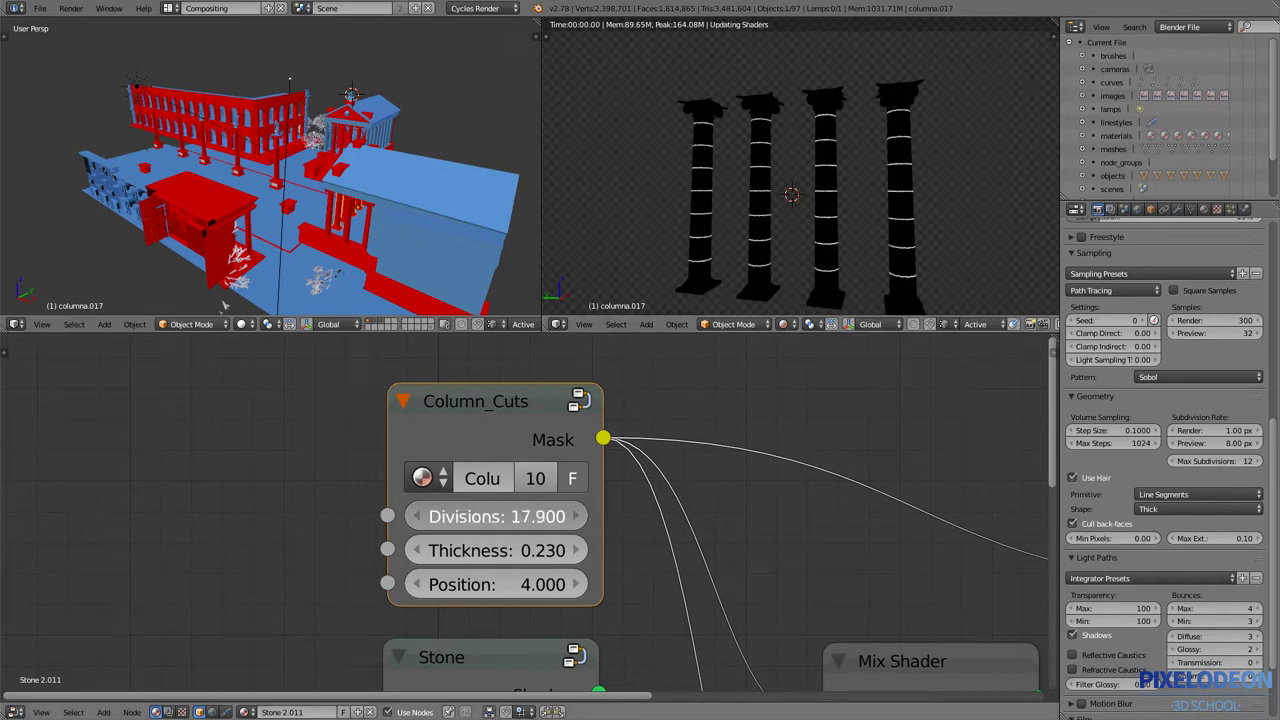
pyautogui.moveTo(500, 516)
pyautogui.mouseDown()
pyautogui.moveTo(430, 516)
pyautogui.moveTo(510, 516)
pyautogui.mouseUp()
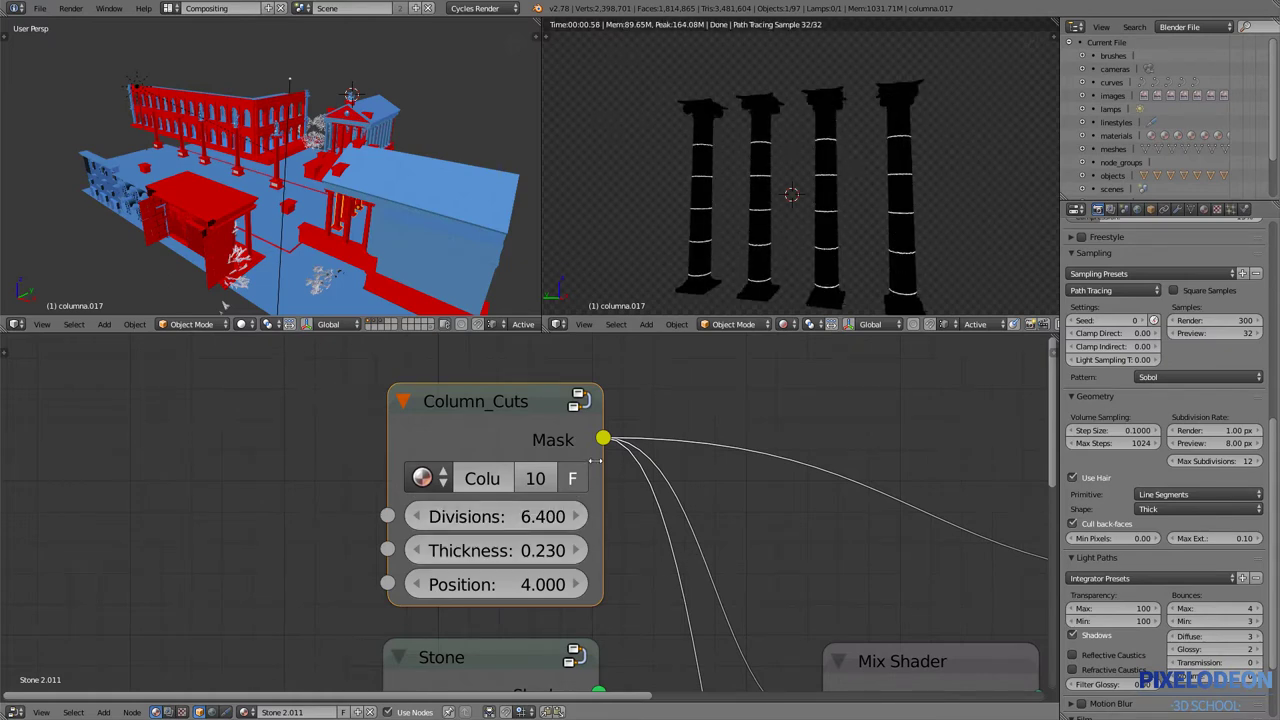
pyautogui.moveTo(504, 530); pyautogui.dragTo(520, 530)
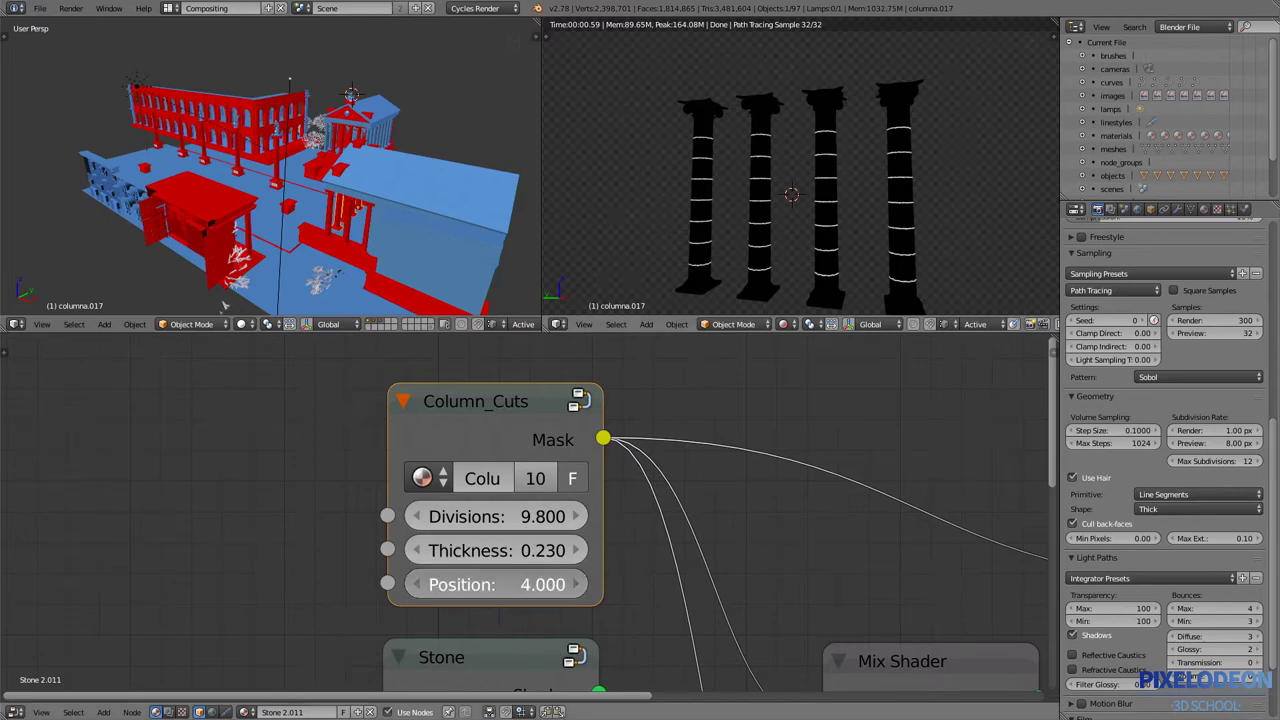
pyautogui.moveTo(495, 584)
pyautogui.mouseDown()
pyautogui.moveTo(520, 584)
pyautogui.moveTo(485, 590)
pyautogui.mouseUp()
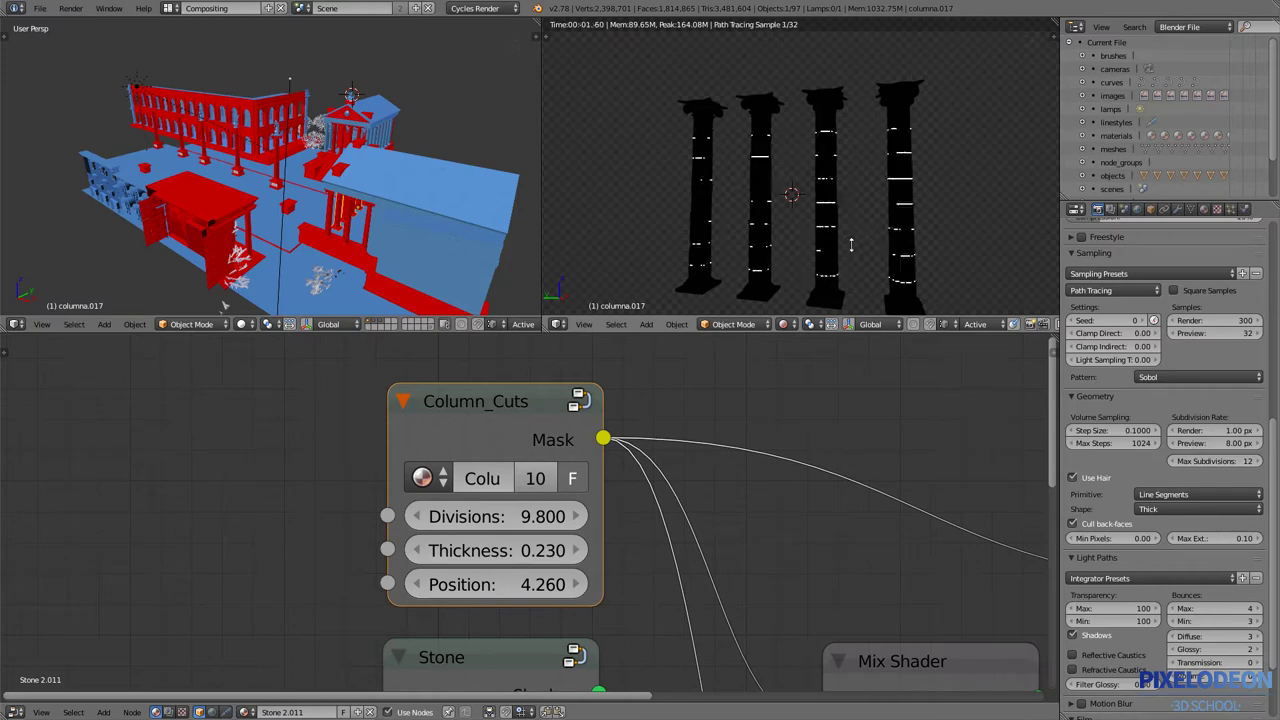
pyautogui.moveTo(755, 271); pyautogui.dragTo(700, 300, button='middle')
pyautogui.scroll(-3, 584, 452)
# - Preview the Stone, then Sand.001, then the Mix Shader result on the columns
pyautogui.scroll(-3, 566, 541)
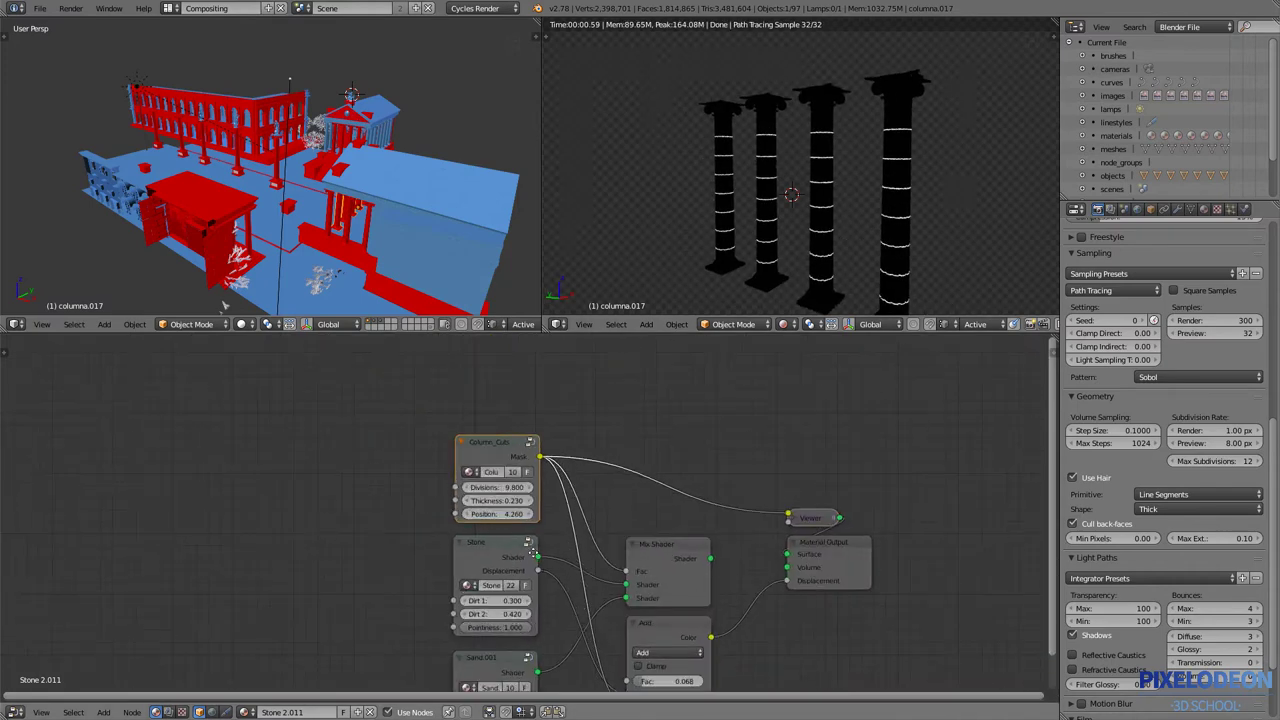
pyautogui.keyDown('ctrl'); pyautogui.keyDown('shift'); pyautogui.click(460, 515); pyautogui.keyUp('shift'); pyautogui.keyUp('ctrl')
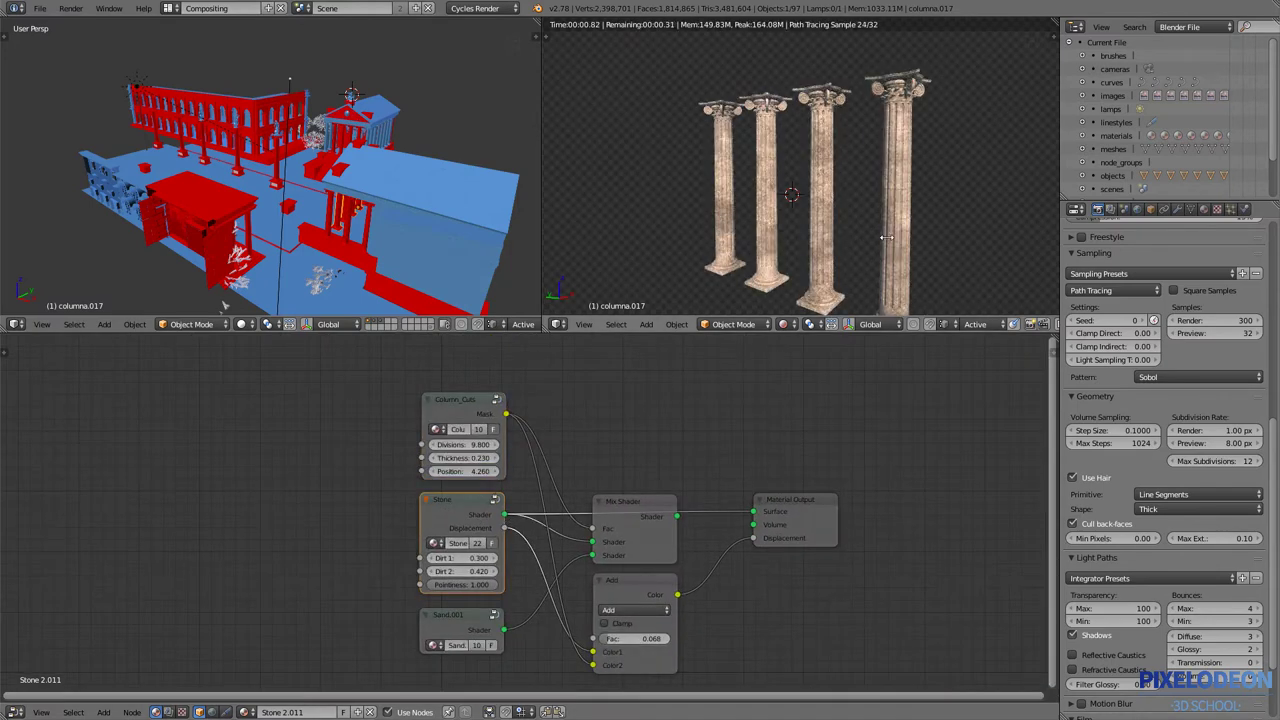
pyautogui.moveTo(906, 149); pyautogui.dragTo(900, 175, button='middle')
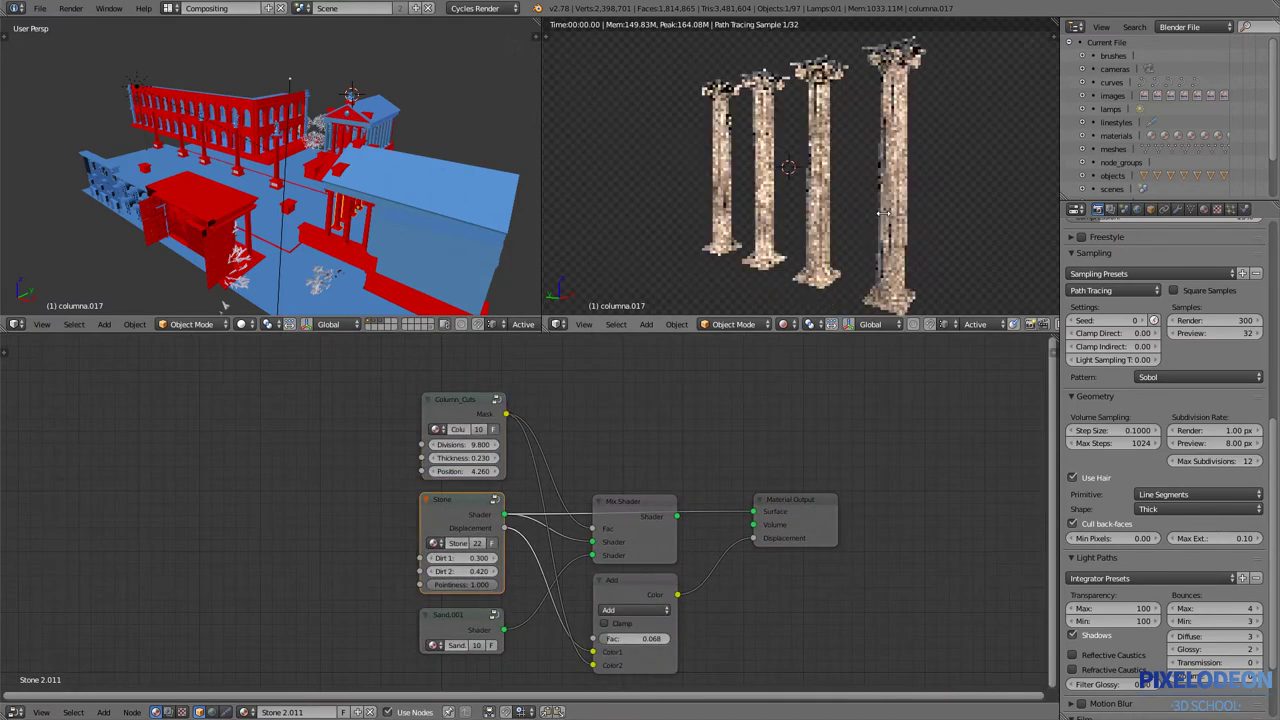
pyautogui.keyDown('ctrl'); pyautogui.keyDown('shift'); pyautogui.click(465, 622); pyautogui.keyUp('shift'); pyautogui.keyUp('ctrl')
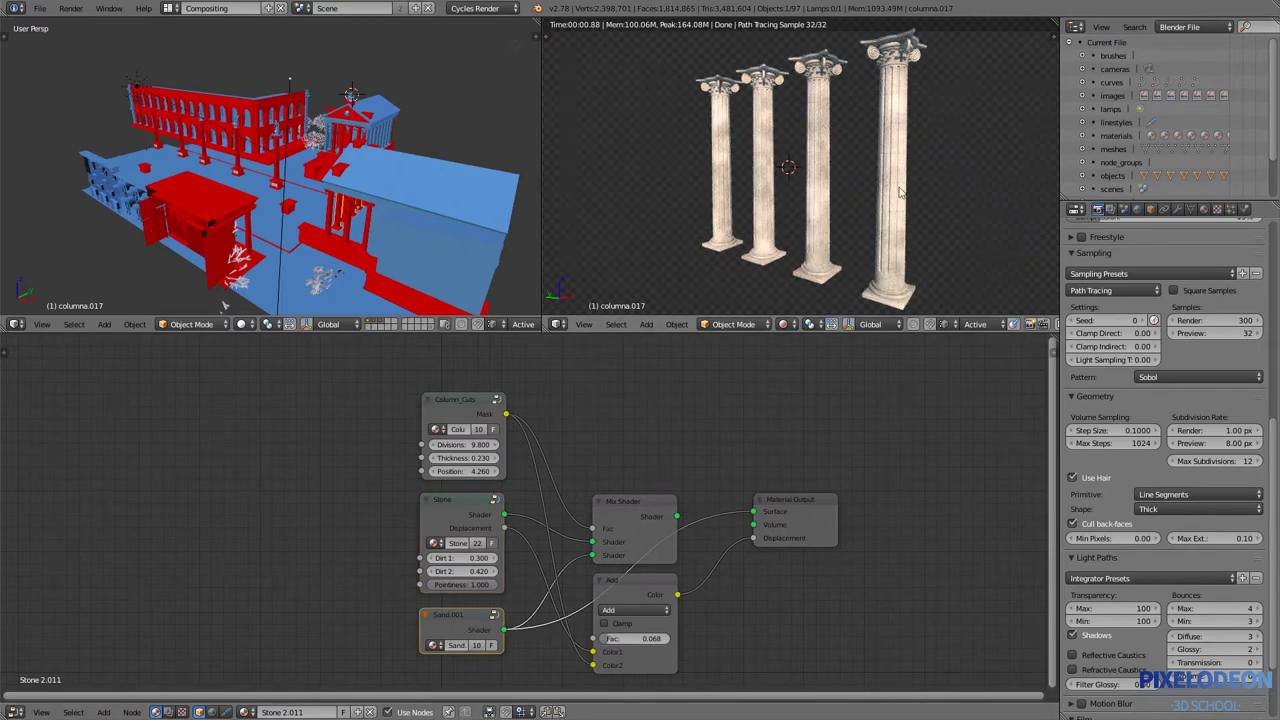
pyautogui.keyDown('ctrl'); pyautogui.keyDown('shift'); pyautogui.click(636, 513); pyautogui.keyUp('shift'); pyautogui.keyUp('ctrl')
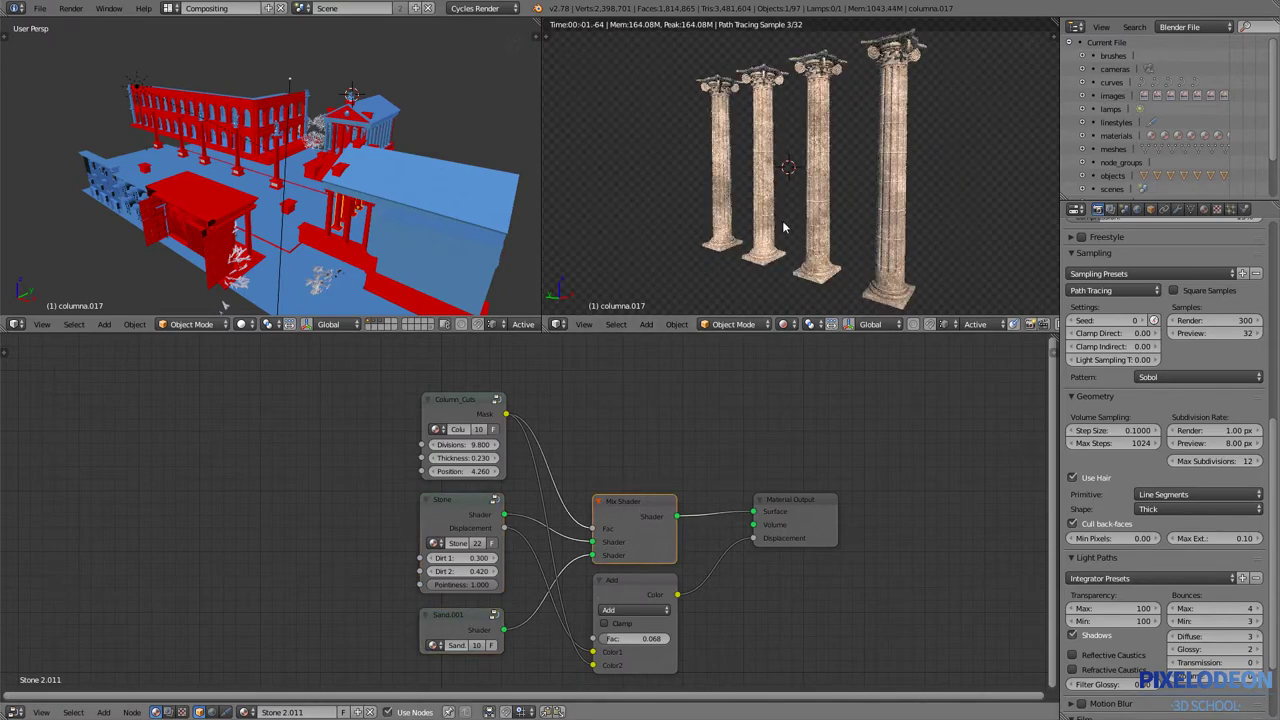
# - Orbit around the textured columns, then return to the scene camera view
pyautogui.scroll(5, 913, 150)
pyautogui.scroll(2, 913, 150)
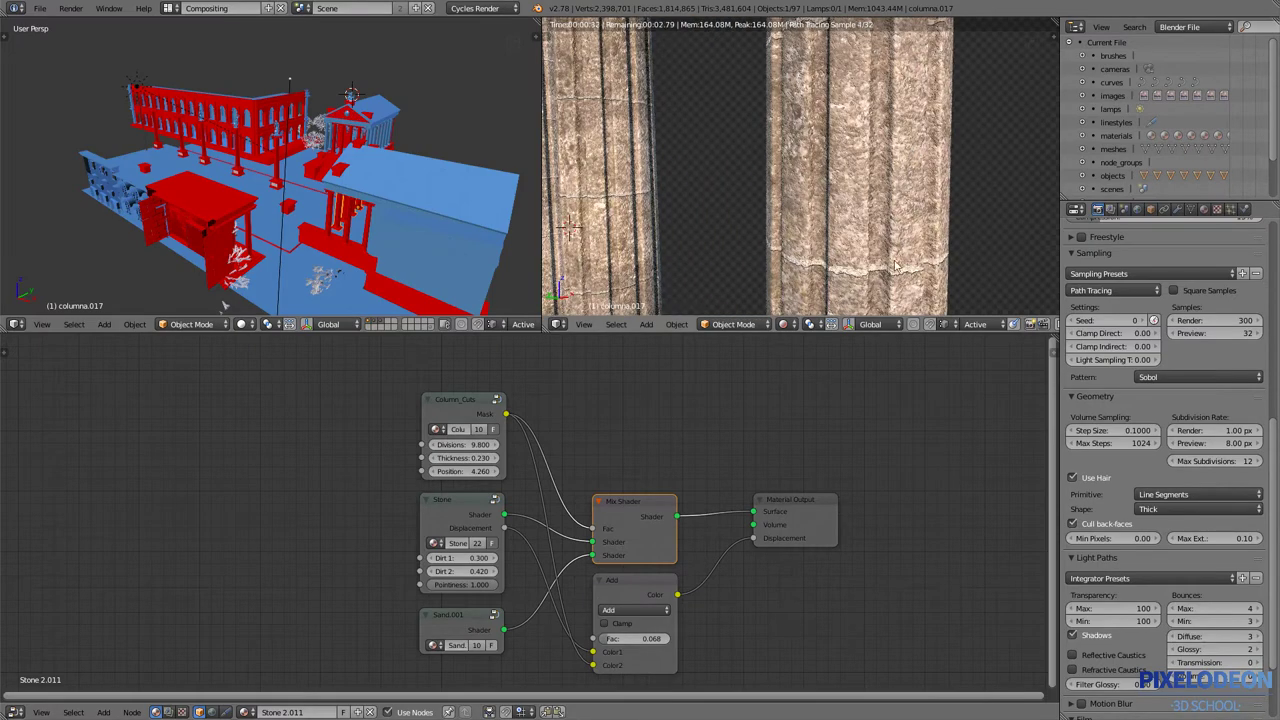
pyautogui.moveTo(855, 287); pyautogui.dragTo(893, 134, button='middle')
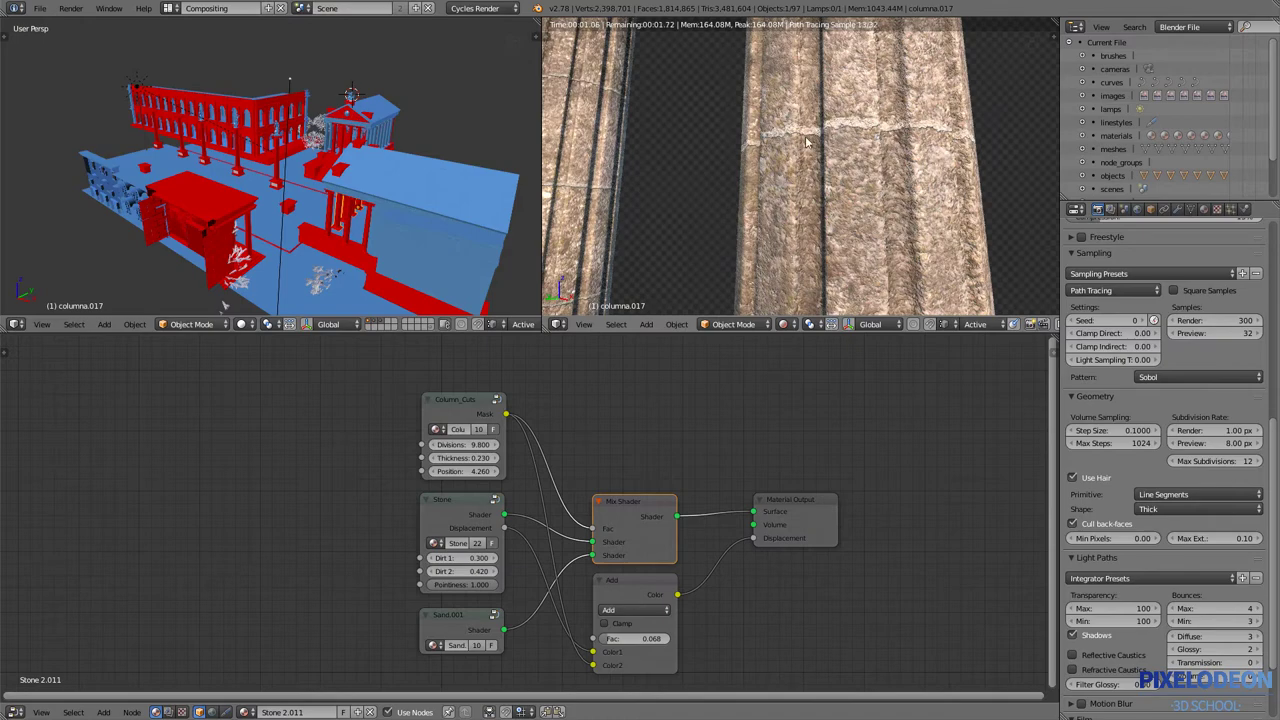
pyautogui.scroll(-6, 870, 251)
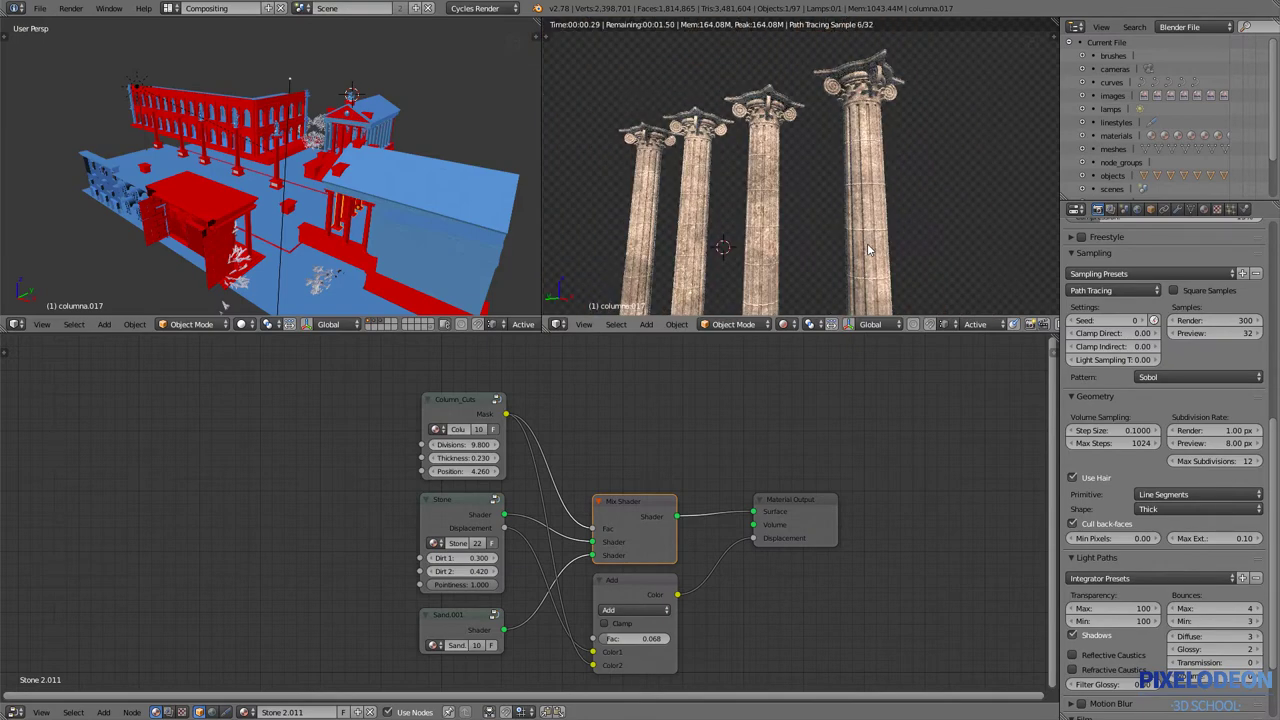
pyautogui.moveTo(868, 250); pyautogui.dragTo(930, 150, button='middle')
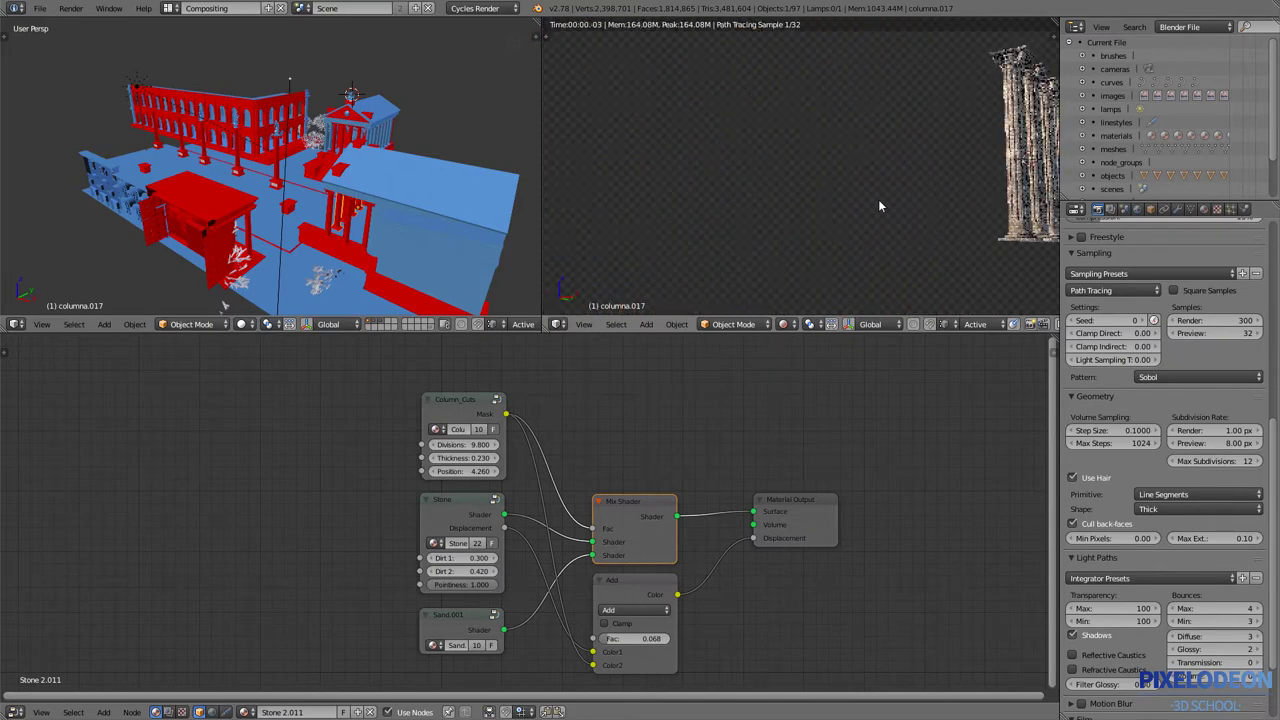
pyautogui.scroll(4, 930, 150)
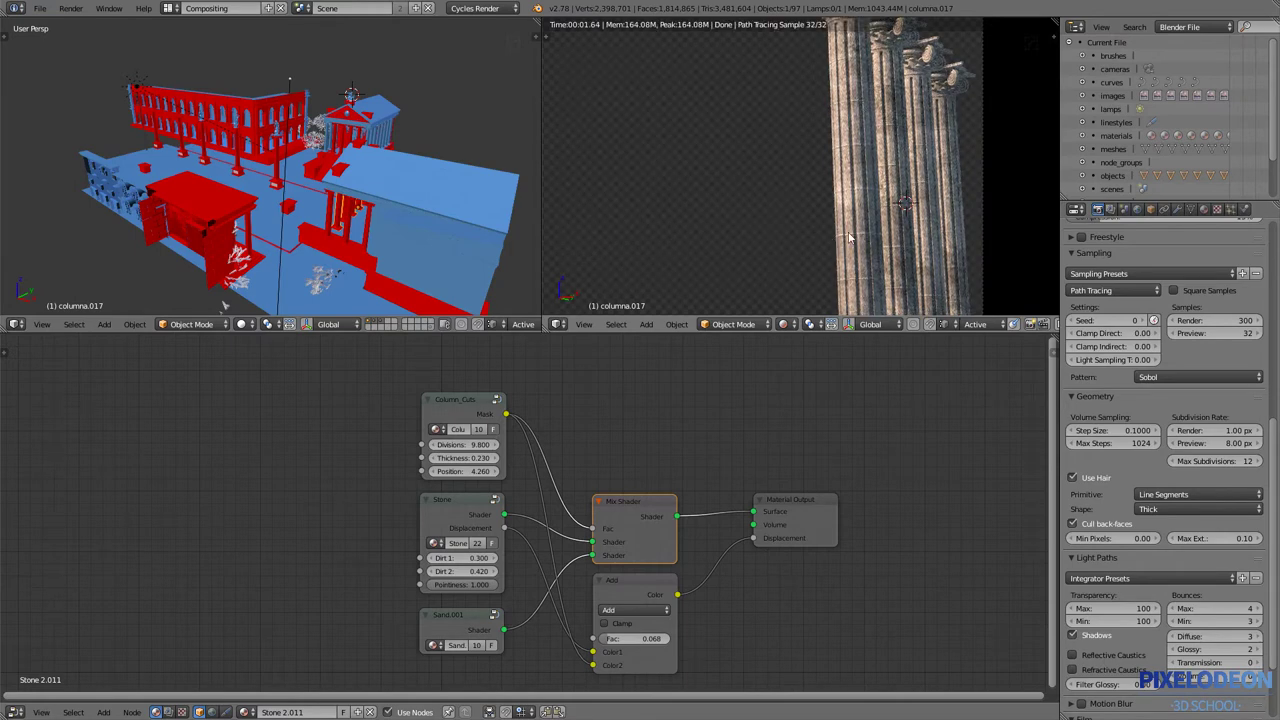
pyautogui.press('KP_0')
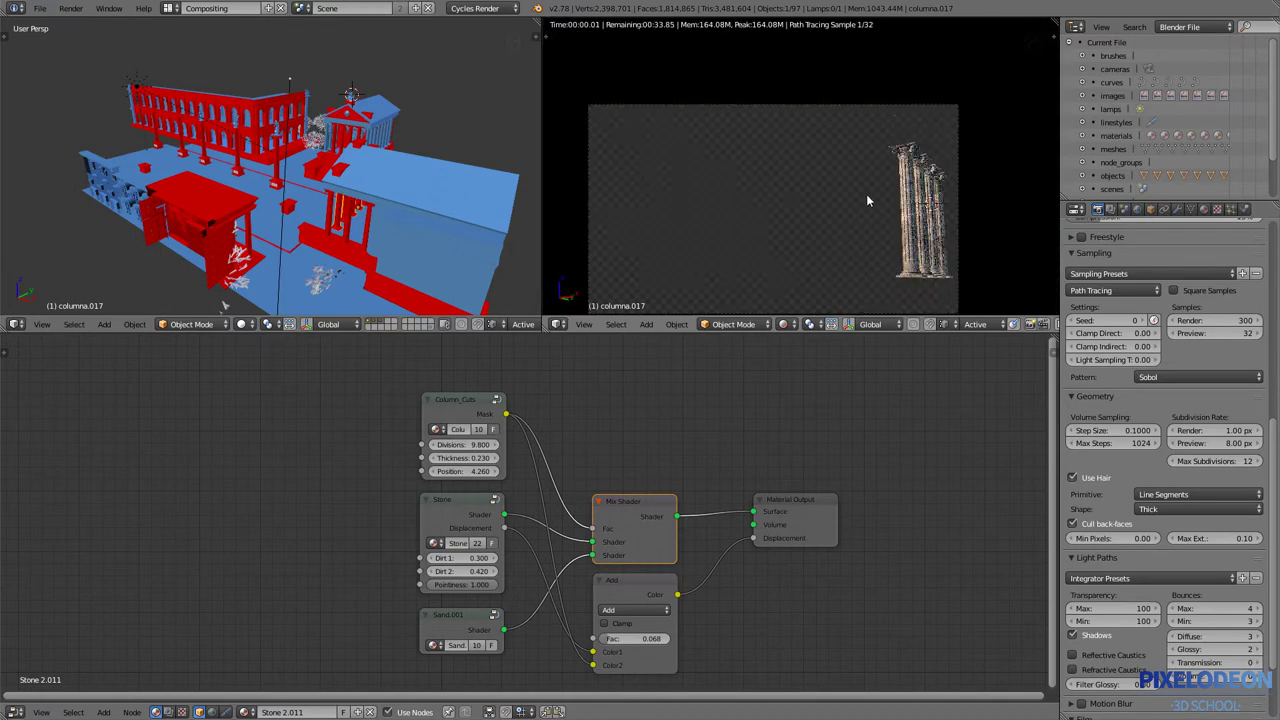
pyautogui.scroll(1, 890, 195)
pyautogui.scroll(1, 895, 182)
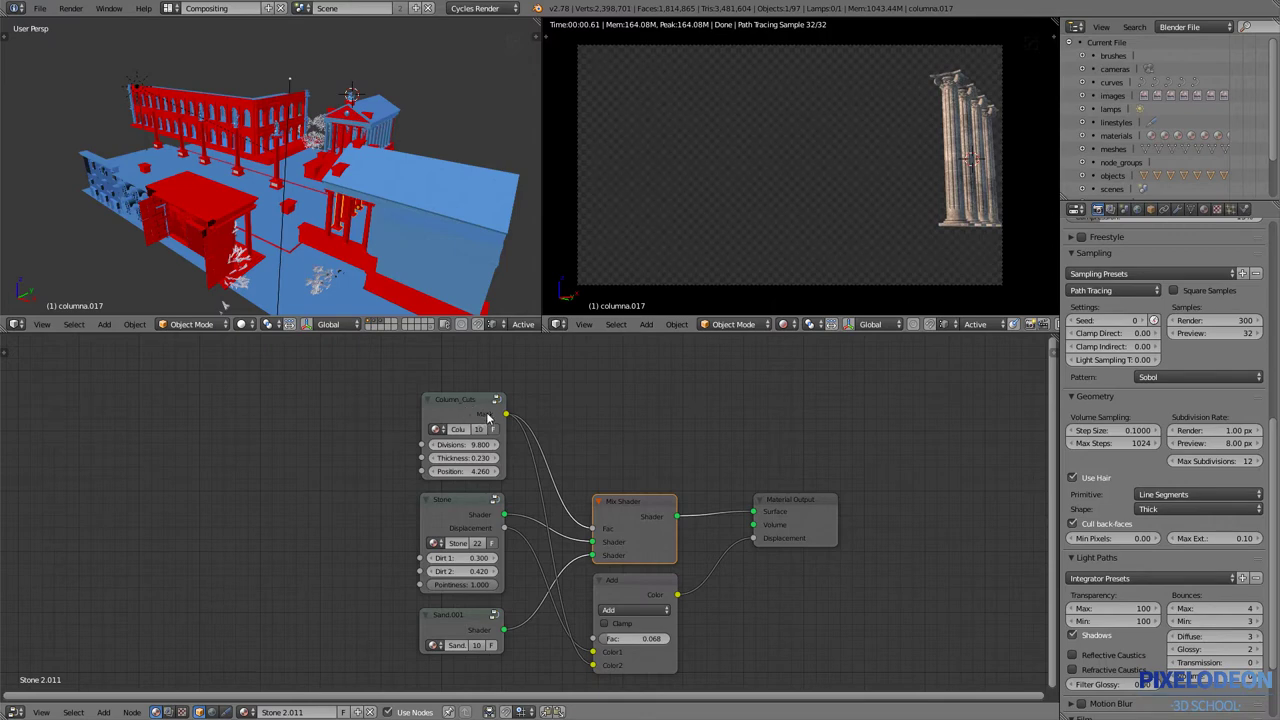
pyautogui.moveTo(268, 222)
pyautogui.mouseDown(button='middle')
pyautogui.moveTo(343, 222)
pyautogui.moveTo(298, 150)
pyautogui.moveTo(307, 117)
pyautogui.mouseUp(button='middle')
# - Select the tree, isolate it in local view, and inspect its rendered bare trunk
pyautogui.rightClick(307, 117)
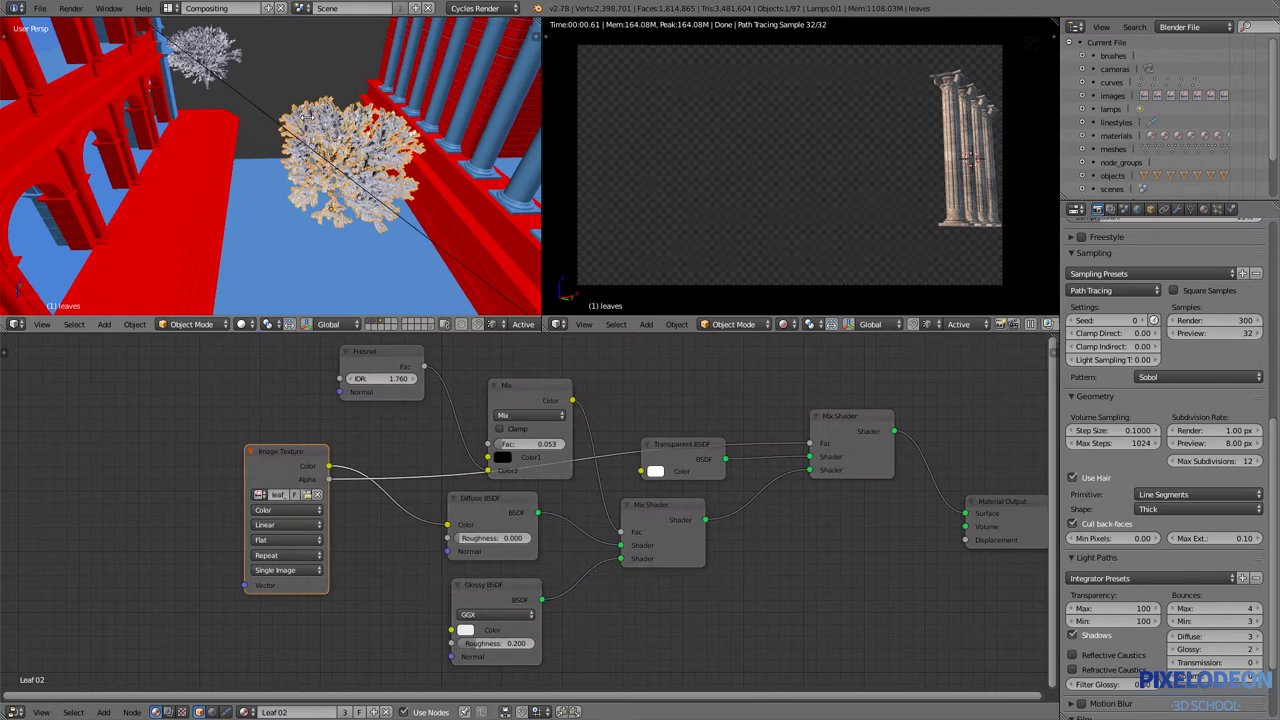
pyautogui.press('KP_Divide')
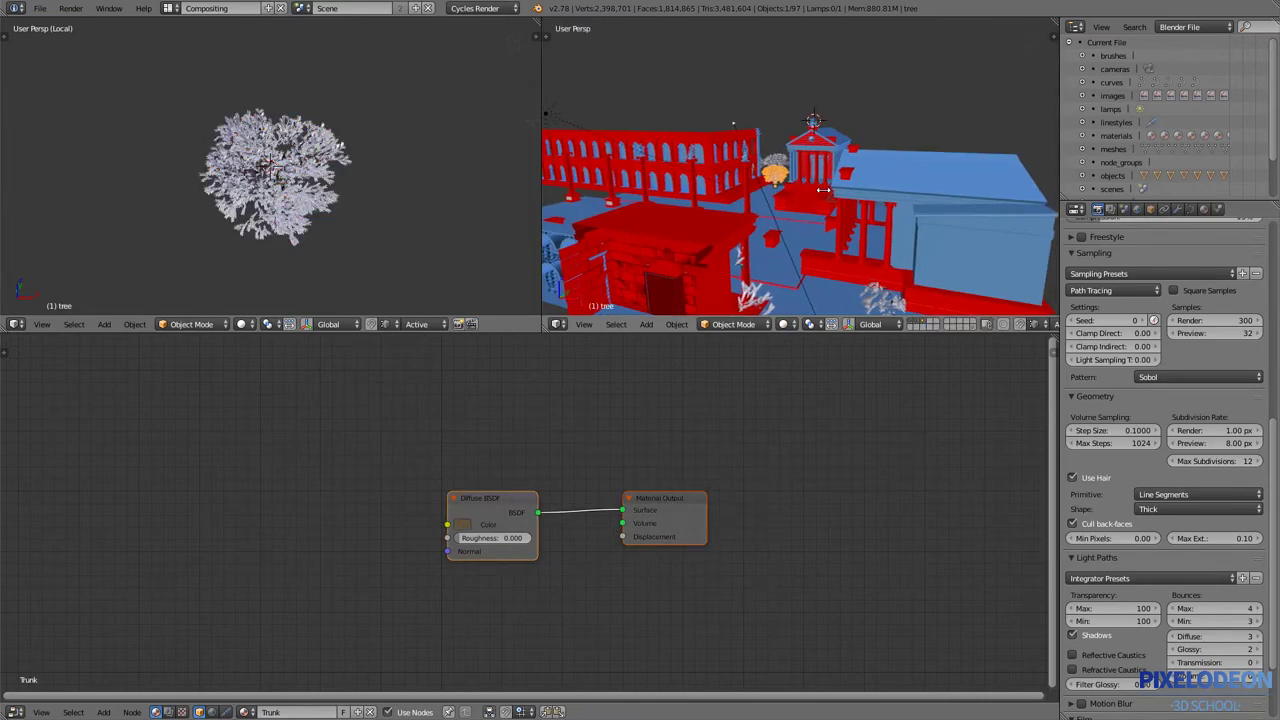
pyautogui.press('KP_Divide')
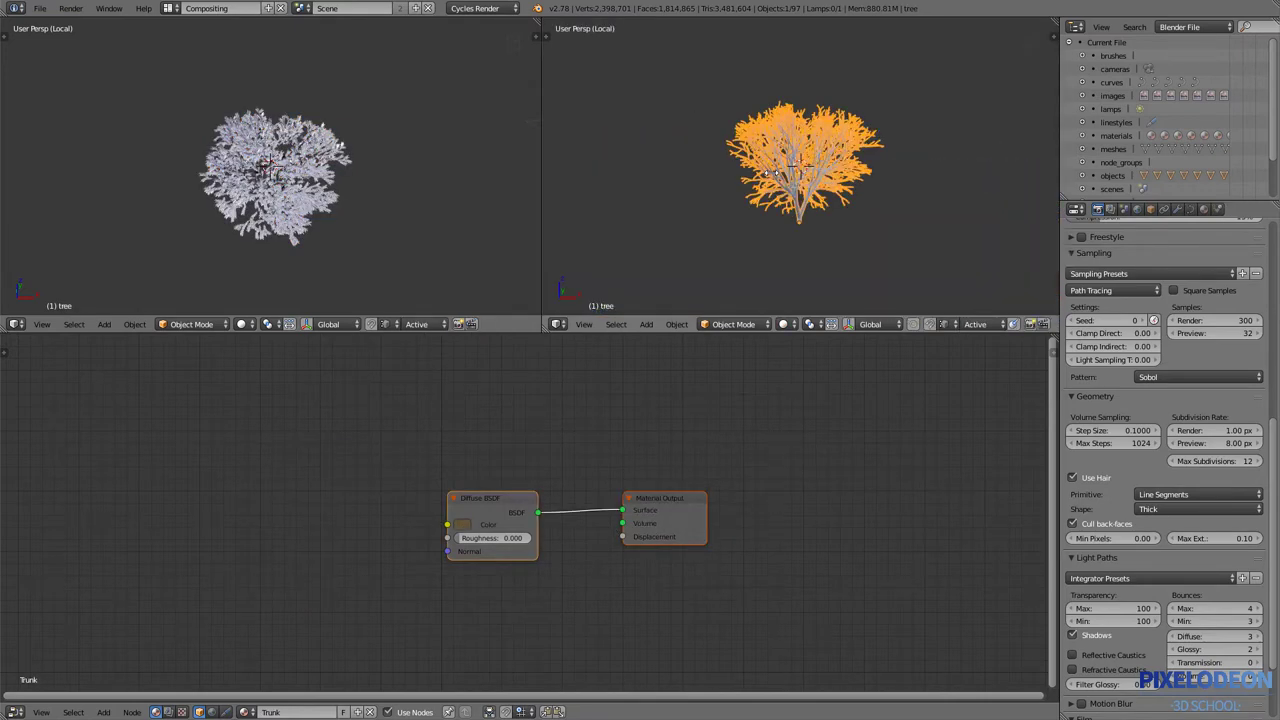
pyautogui.scroll(5, 800, 170)
pyautogui.hotkey('shift', 'z')
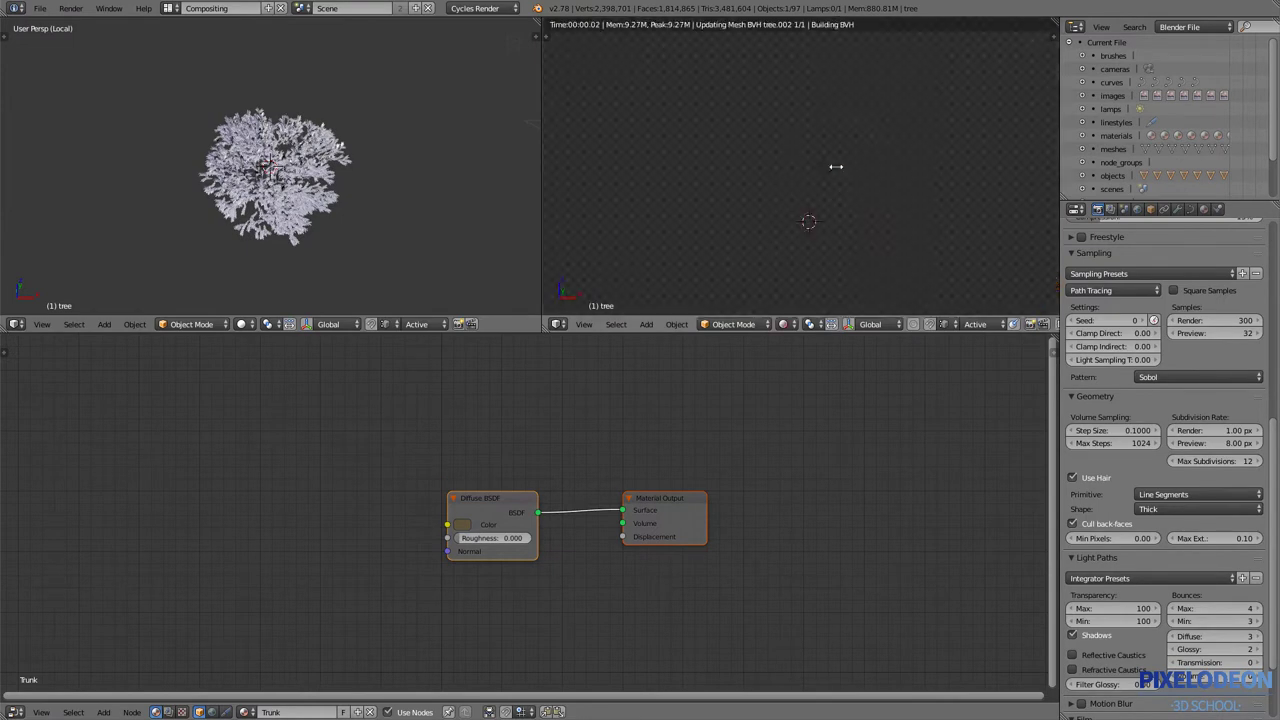
pyautogui.scroll(-2, 846, 293)
pyautogui.moveTo(846, 293); pyautogui.dragTo(806, 277, button='middle')
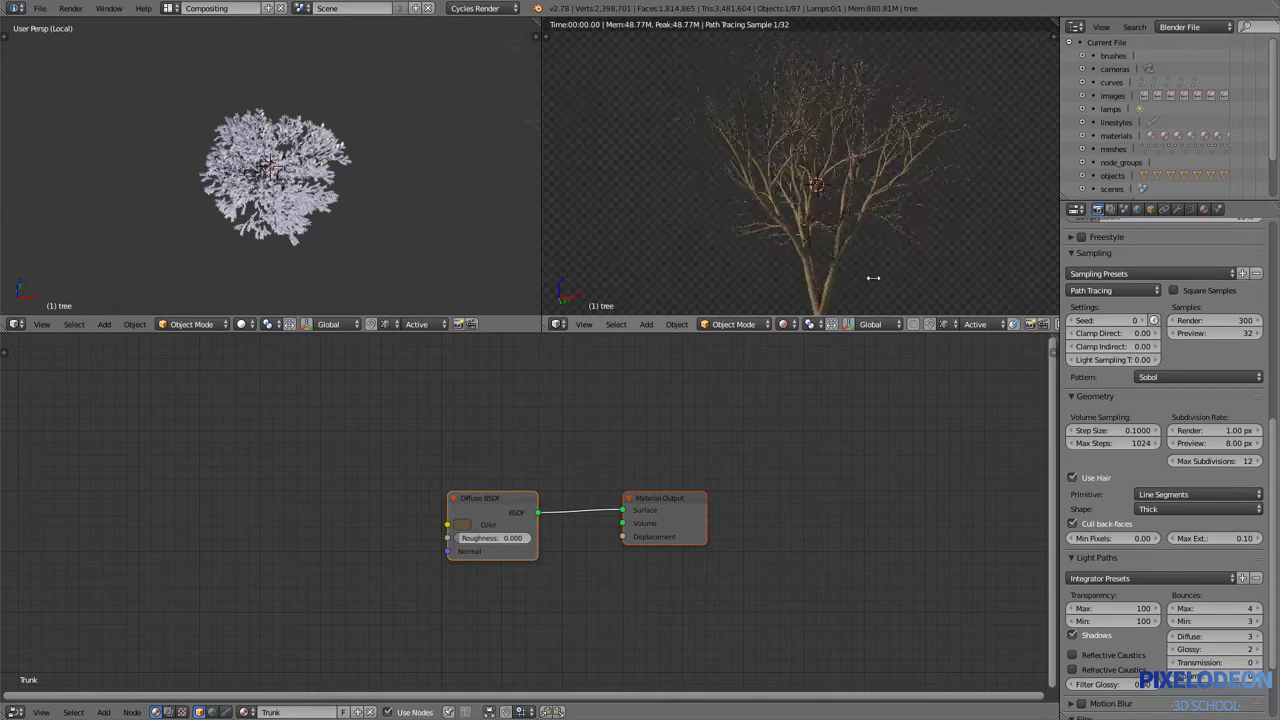
pyautogui.scroll(2, 871, 277)
pyautogui.scroll(2, 894, 194)
pyautogui.scroll(2, 853, 213)
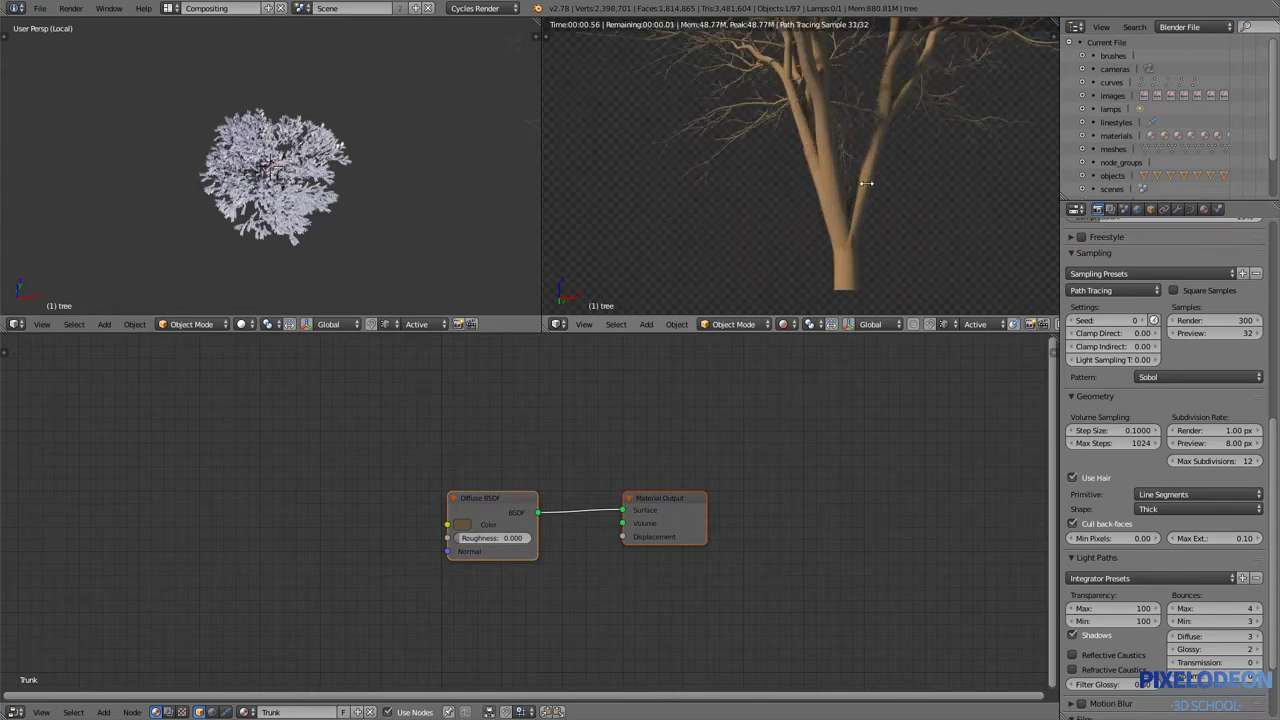
pyautogui.scroll(-2, 855, 200)
pyautogui.scroll(-2, 865, 170)
pyautogui.scroll(-2, 878, 135)
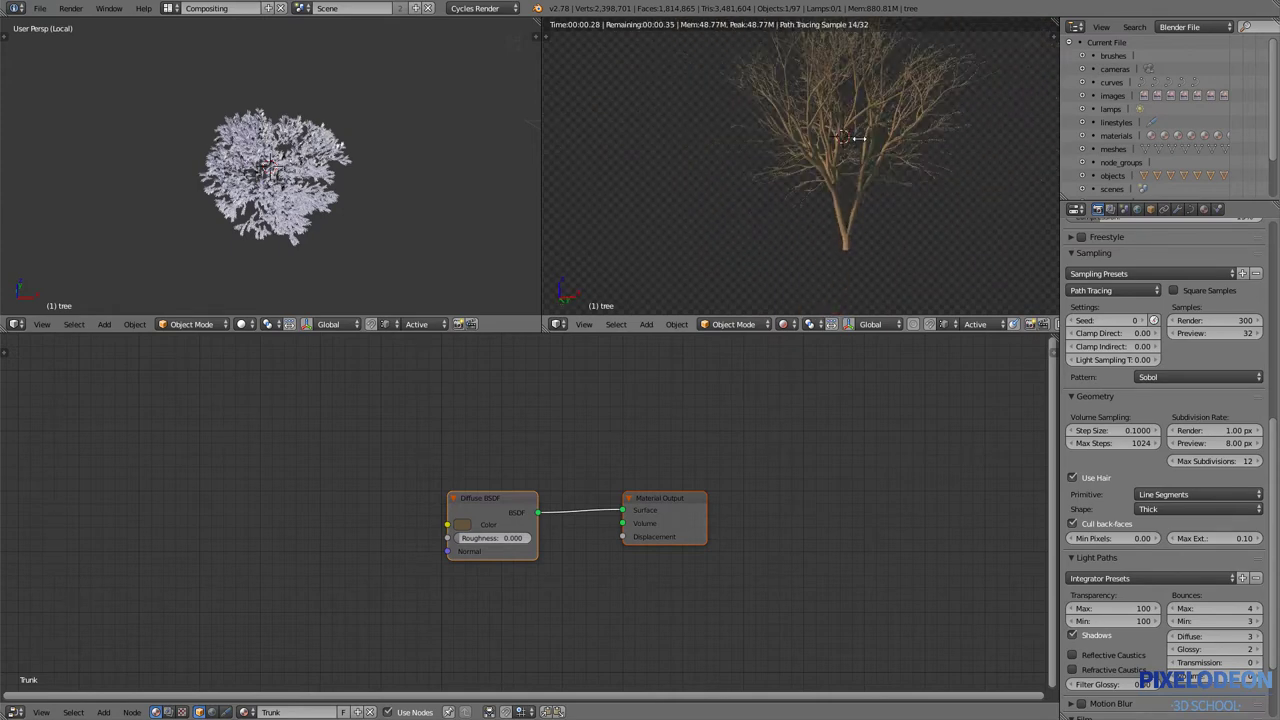
# - Return to solid shading, deselect, and exit local view to the full scene
pyautogui.hotkey('shift', 'z')
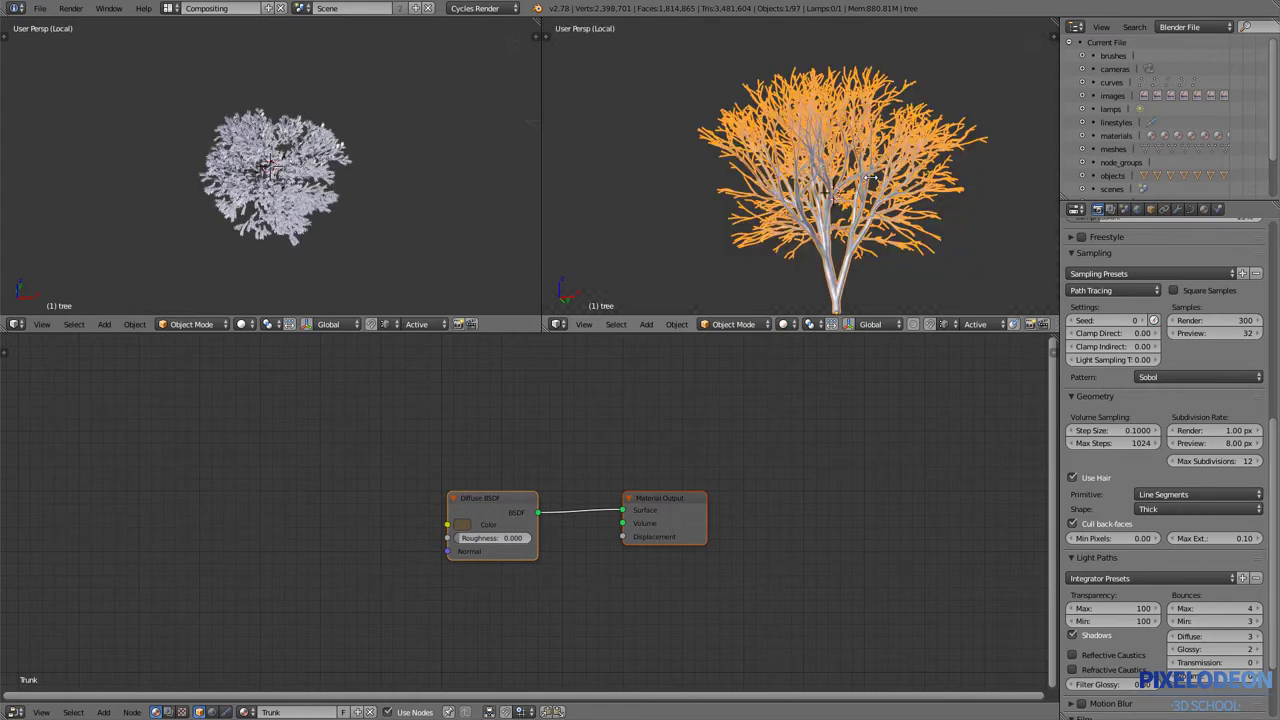
pyautogui.press('a')
pyautogui.press('KP_Divide')
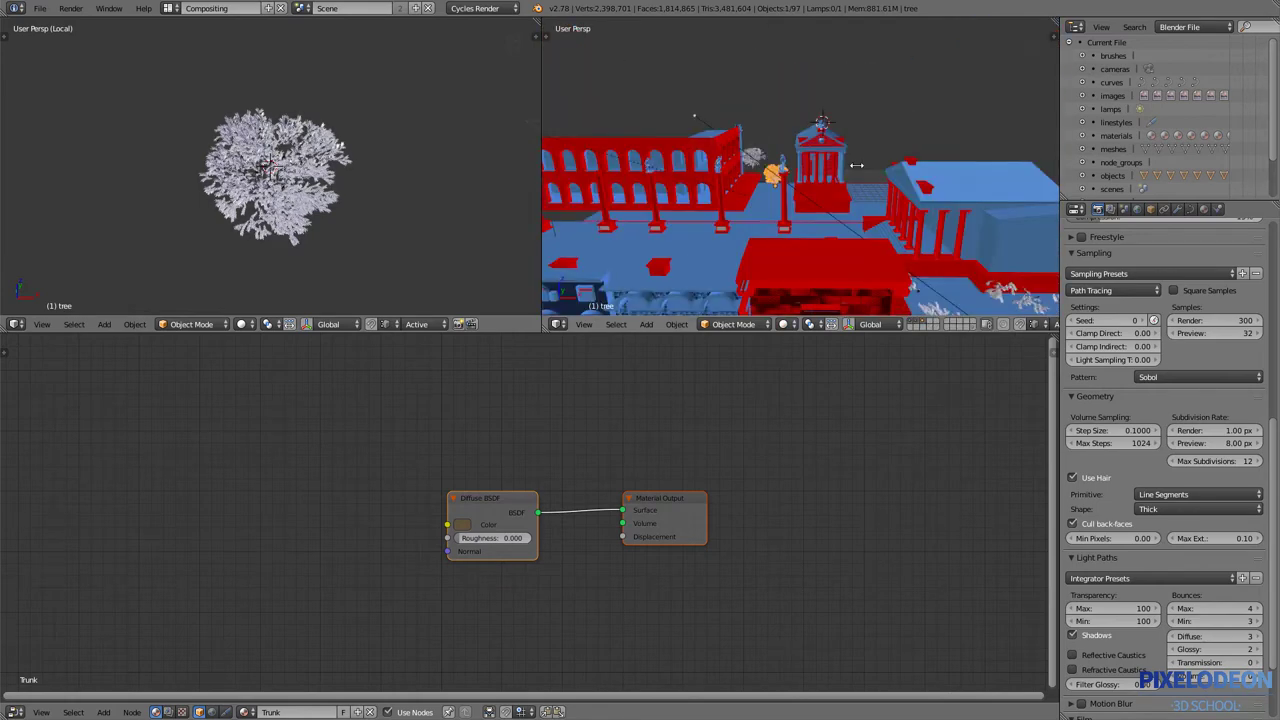
pyautogui.scroll(2, 766, 166)
pyautogui.scroll(2, 766, 166)
pyautogui.scroll(1, 760, 181)
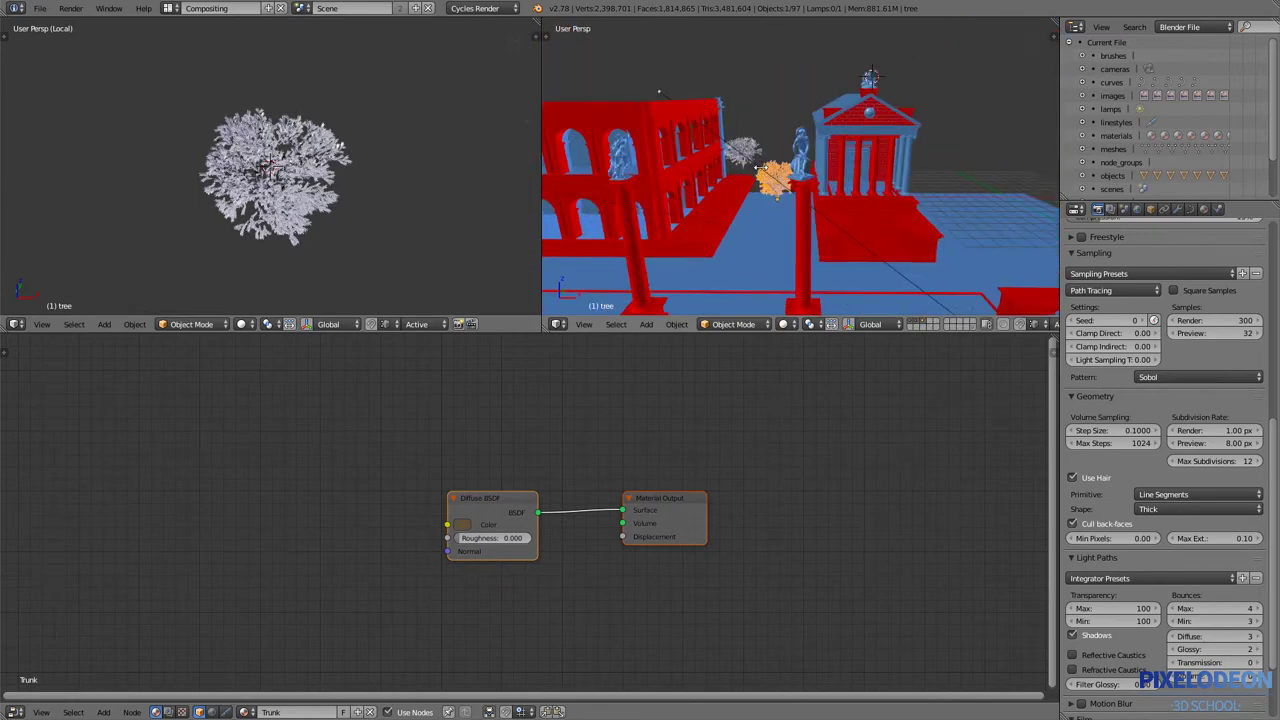
pyautogui.scroll(3, 745, 195)
pyautogui.scroll(3, 720, 210)
pyautogui.scroll(2, 698, 226)
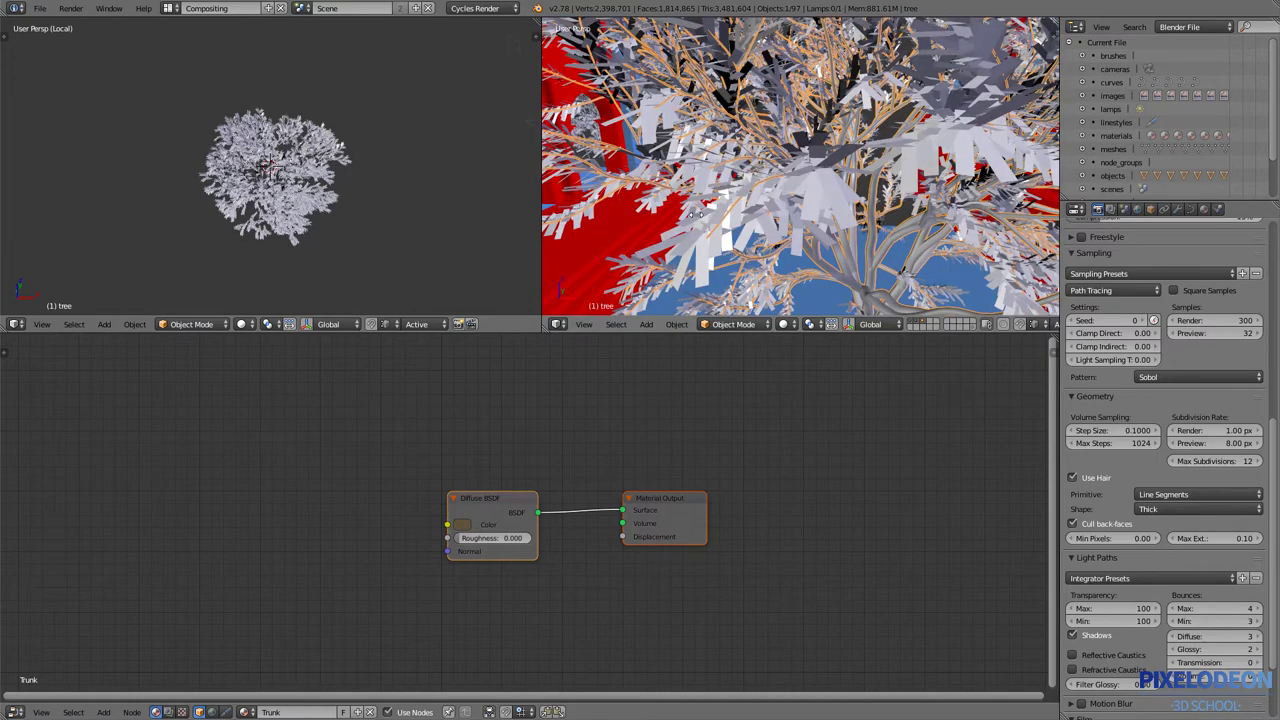
# - Select the tree, isolate it in local view, and show a rendered preview
pyautogui.rightClick(699, 226)
pyautogui.keyDown('shift'); pyautogui.rightClick(845, 249); pyautogui.keyUp('shift')
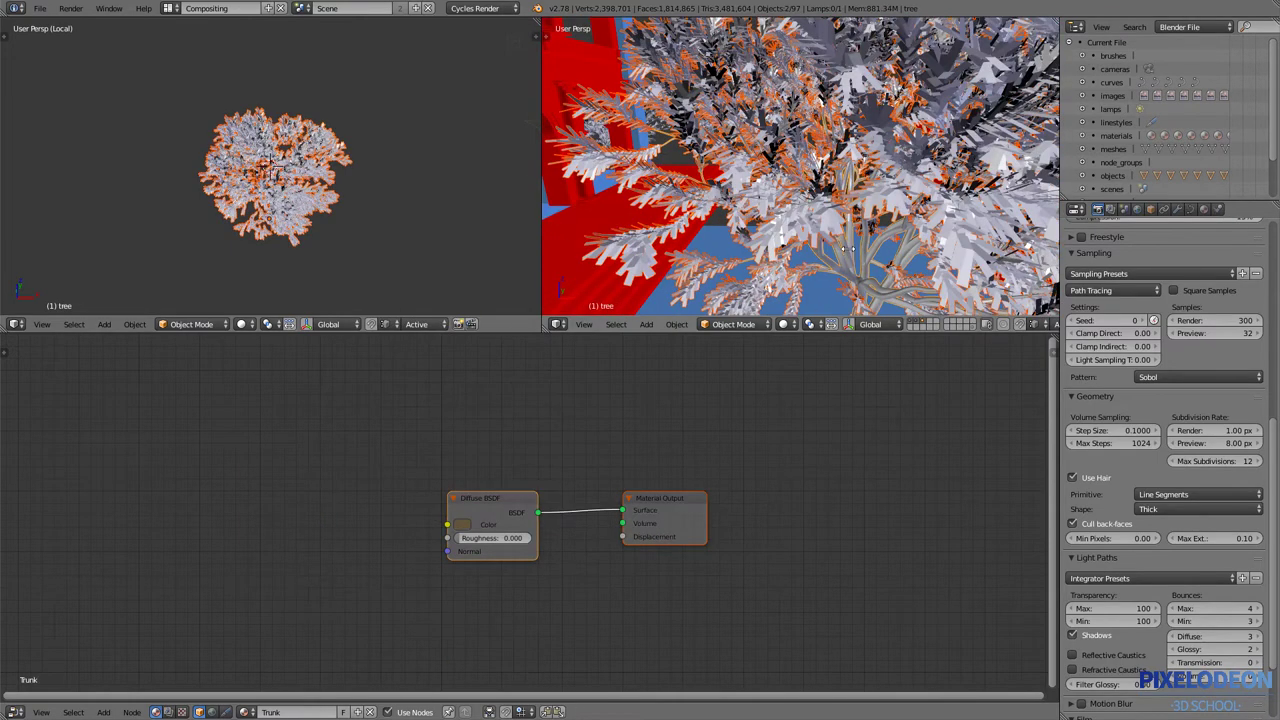
pyautogui.press('KP_Divide')
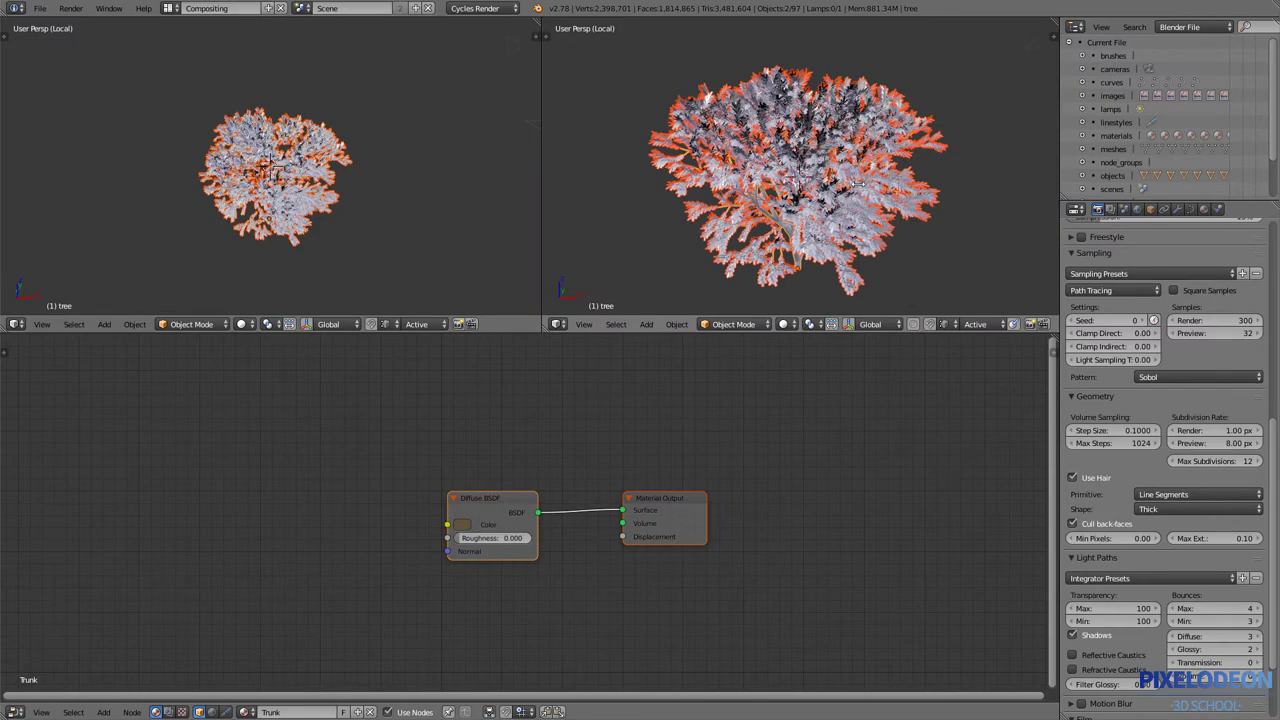
pyautogui.hotkey('shift', 'z')
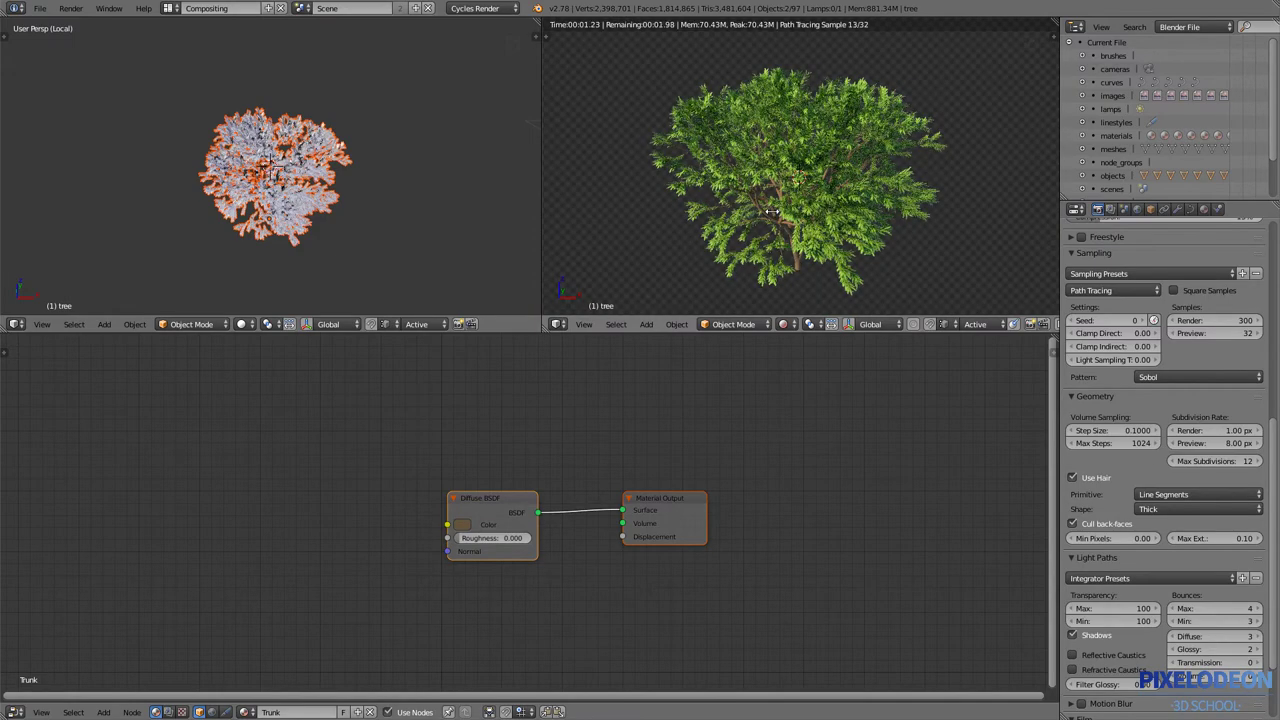
# - Orbit and zoom around the rendered tree to inspect its canopy, trunk and crown
pyautogui.moveTo(780, 207); pyautogui.dragTo(866, 268, button='middle')
pyautogui.scroll(4, 866, 268)
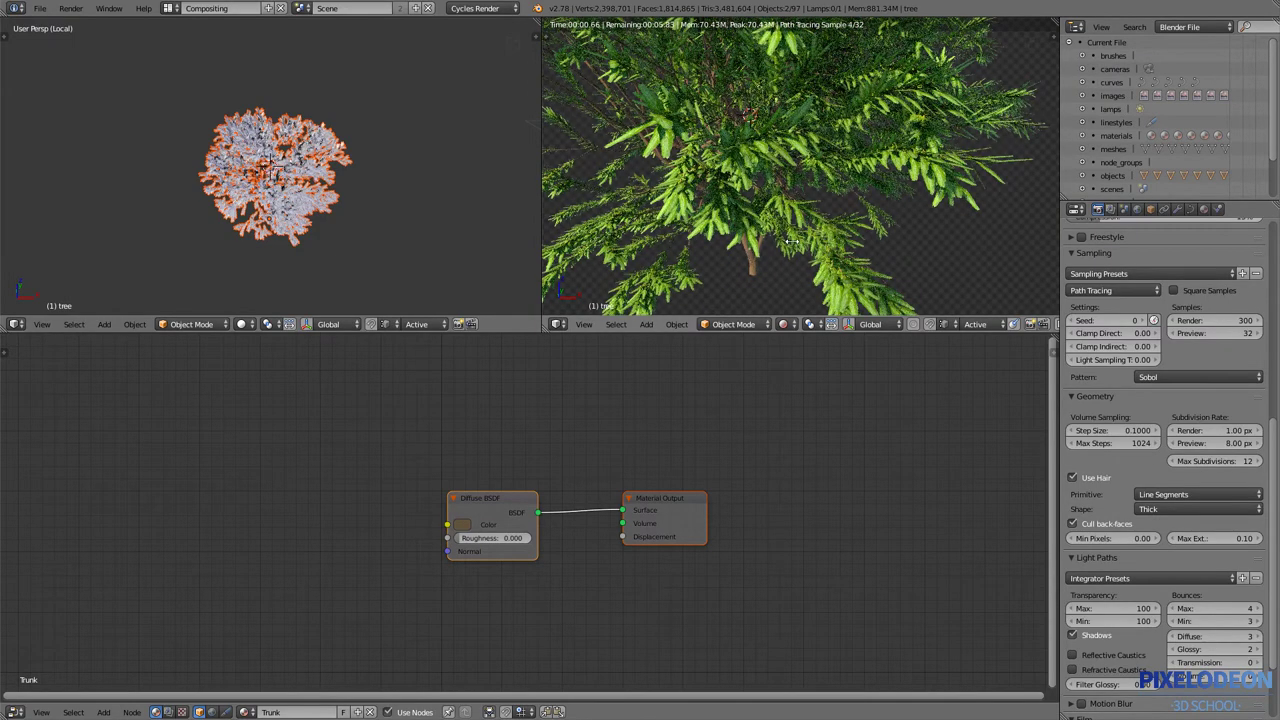
pyautogui.scroll(2, 838, 187)
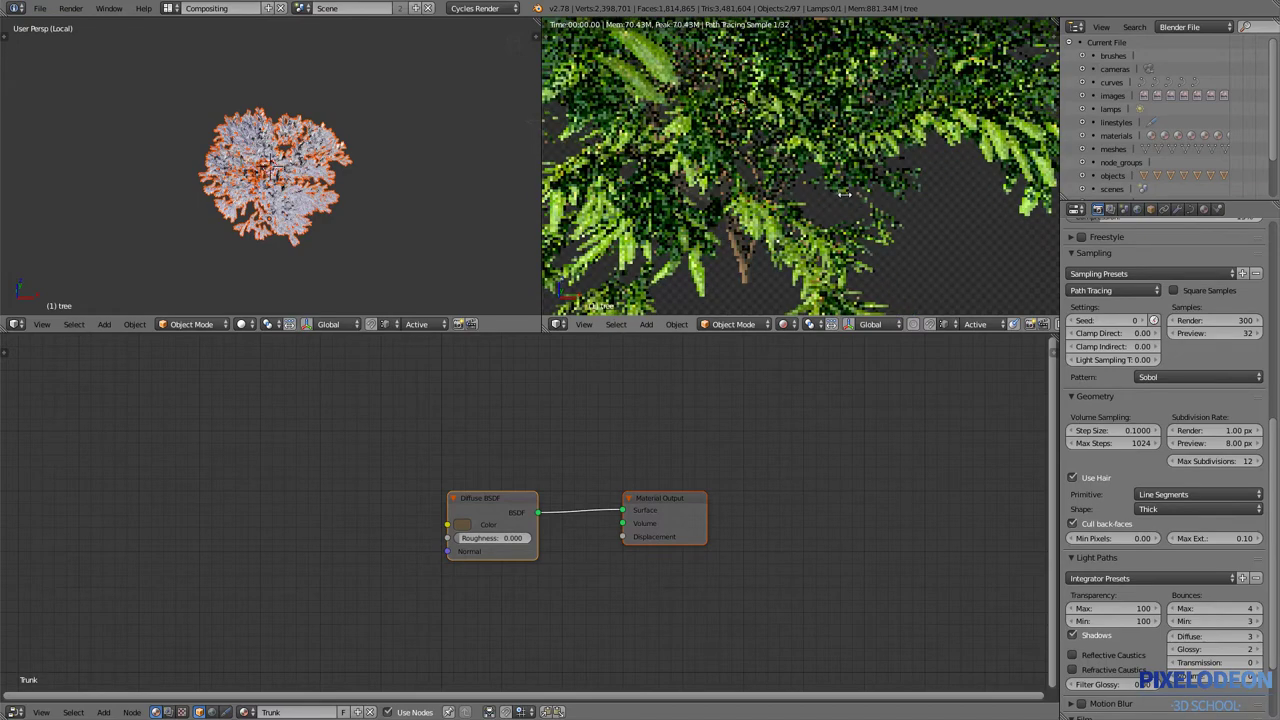
pyautogui.scroll(2, 923, 191)
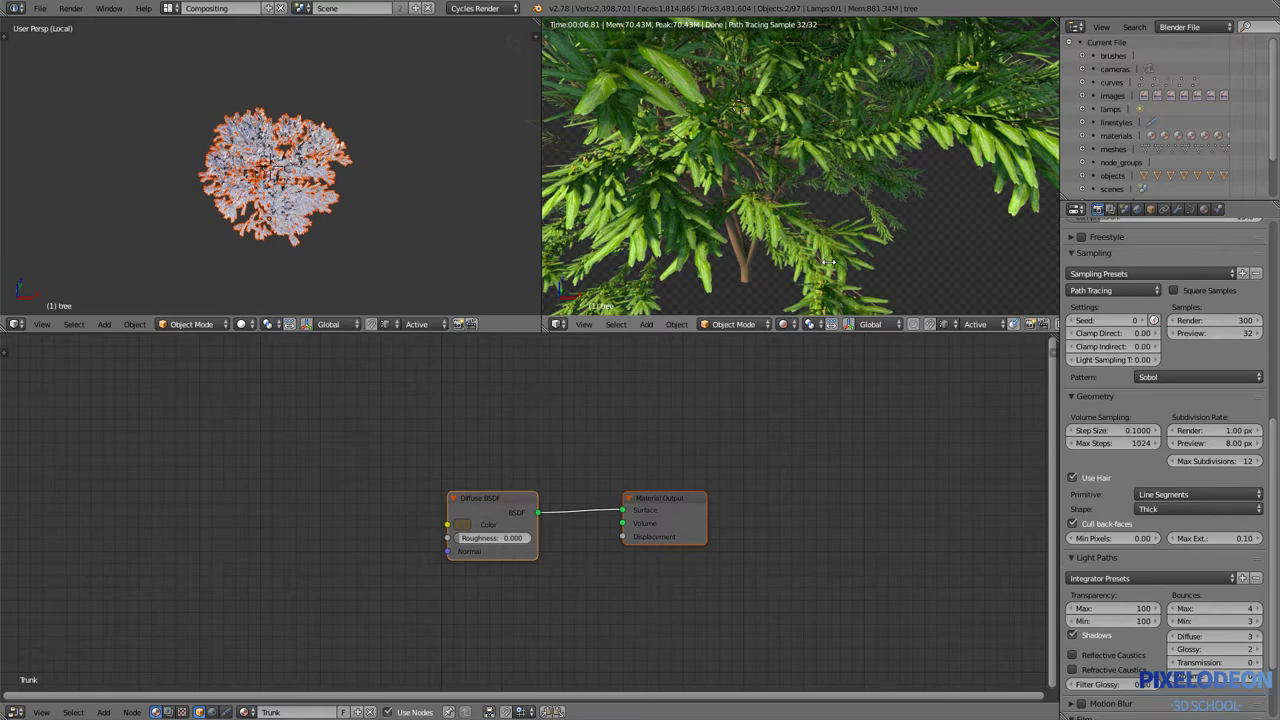
pyautogui.moveTo(732, 188)
pyautogui.mouseDown(button='middle')
pyautogui.moveTo(816, 180)
pyautogui.moveTo(797, 268)
pyautogui.mouseUp(button='middle')
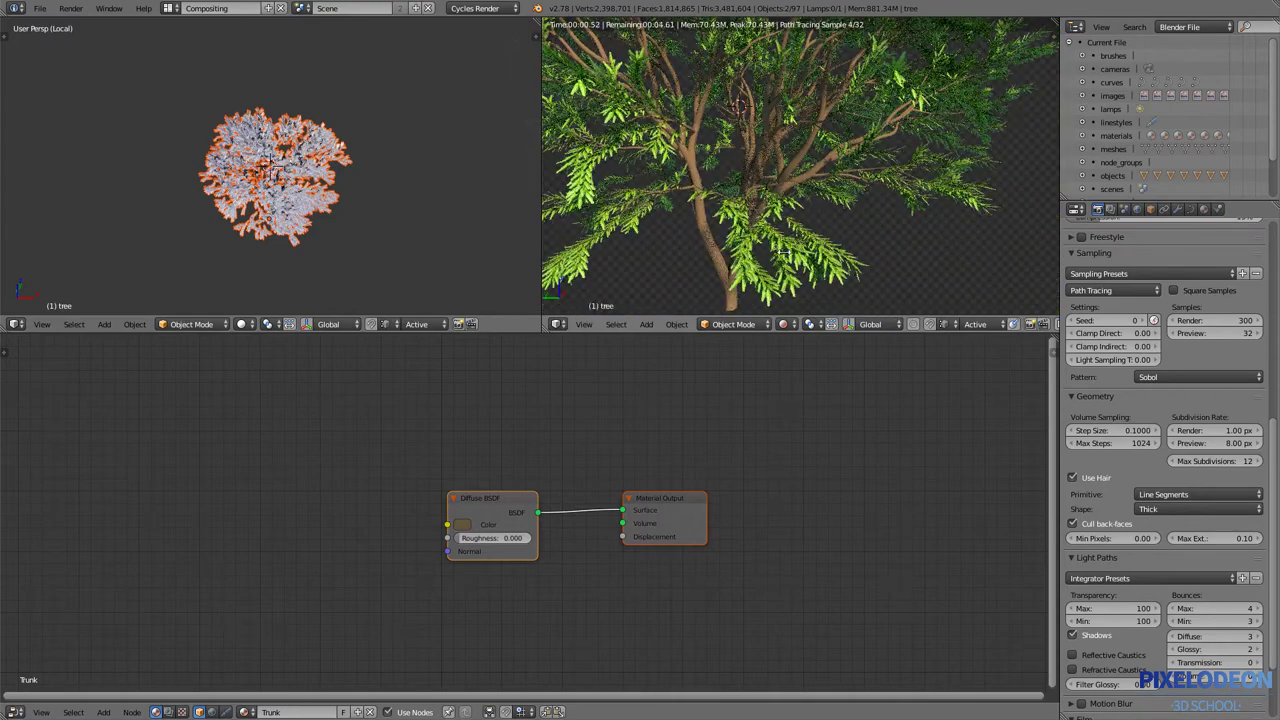
pyautogui.scroll(2, 797, 268)
pyautogui.scroll(2, 798, 269)
pyautogui.scroll(2, 800, 270)
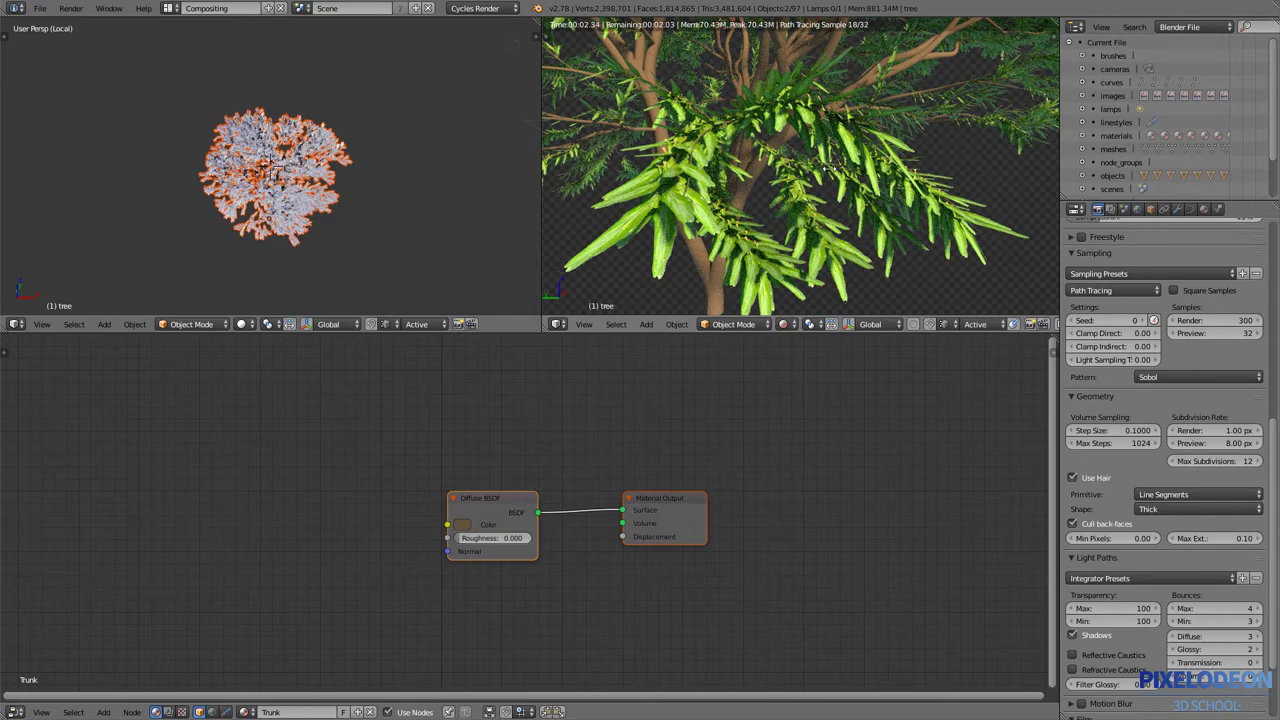
pyautogui.scroll(-2, 780, 148)
pyautogui.scroll(-2, 985, 139)
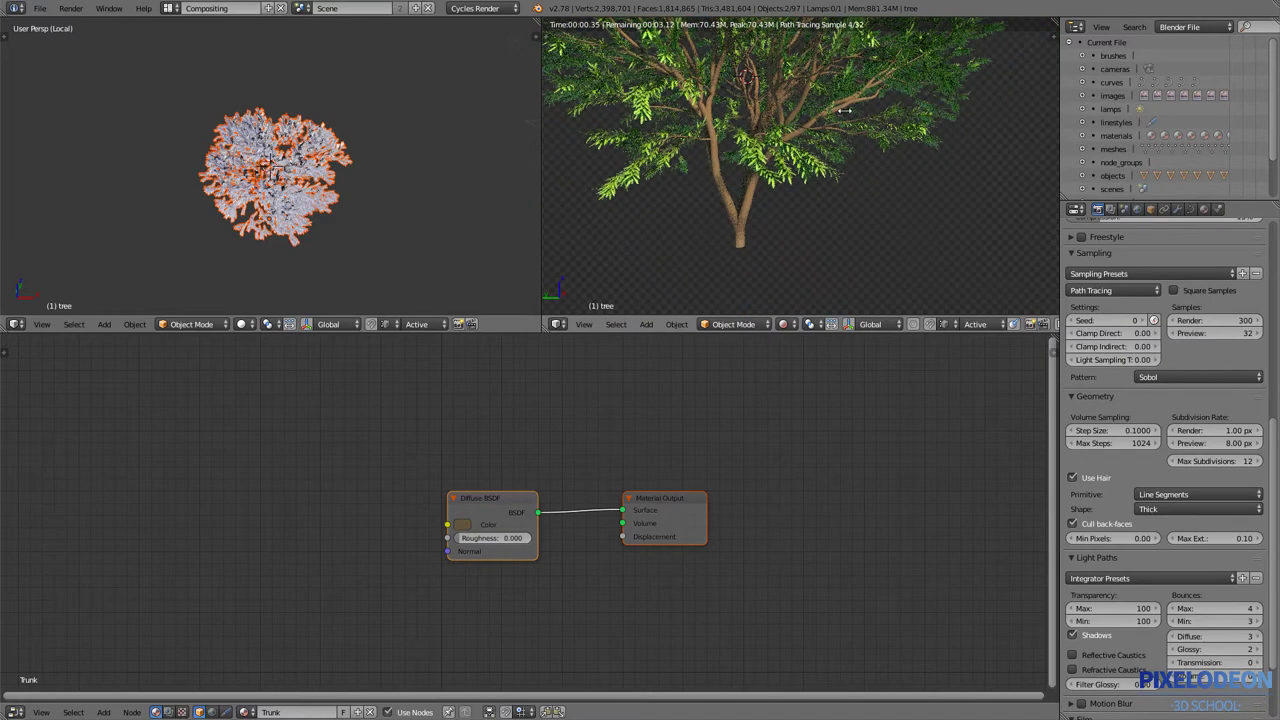
pyautogui.scroll(-2, 903, 129)
pyautogui.moveTo(903, 129); pyautogui.dragTo(885, 176, button='middle')
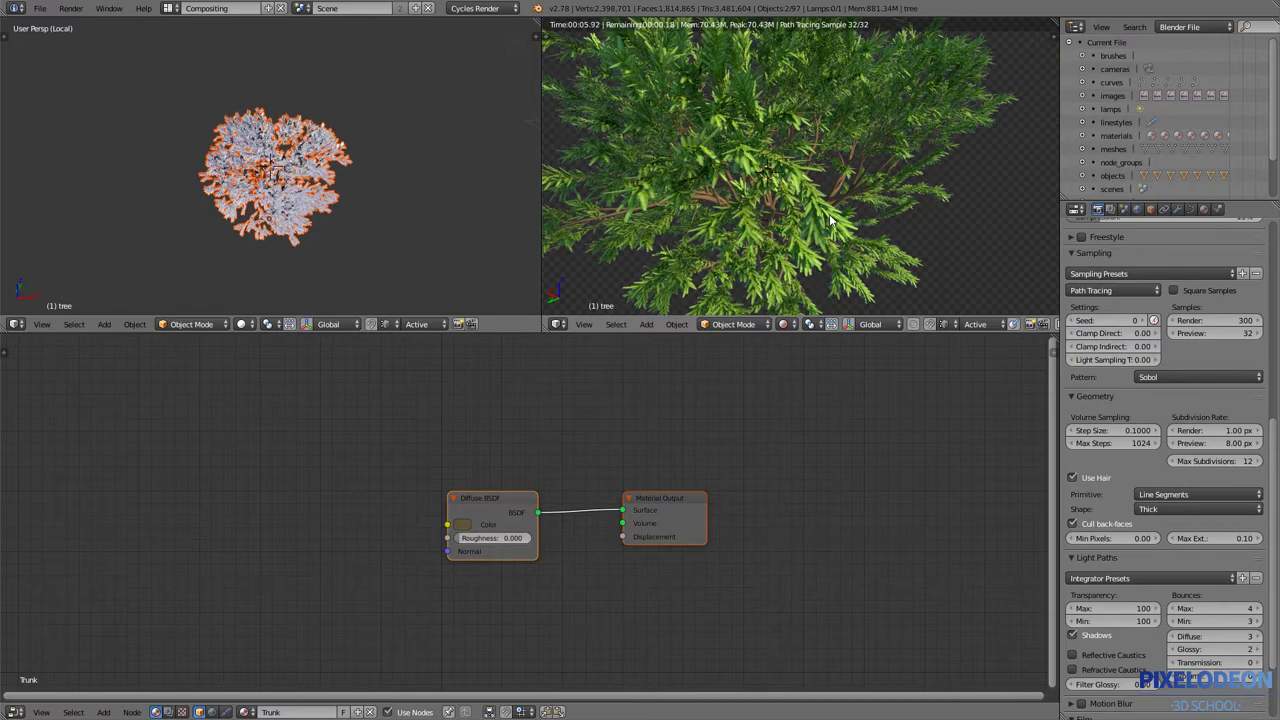
# - Return the viewport to solid shading and zoom out to show the whole tree
pyautogui.hotkey('shift', 'z')
pyautogui.scroll(-3, 829, 220)
pyautogui.scroll(-3, 800, 205)
# - Exit local view and show the whole temple scene from an elevated angle
pyautogui.scroll(-2, 760, 185)
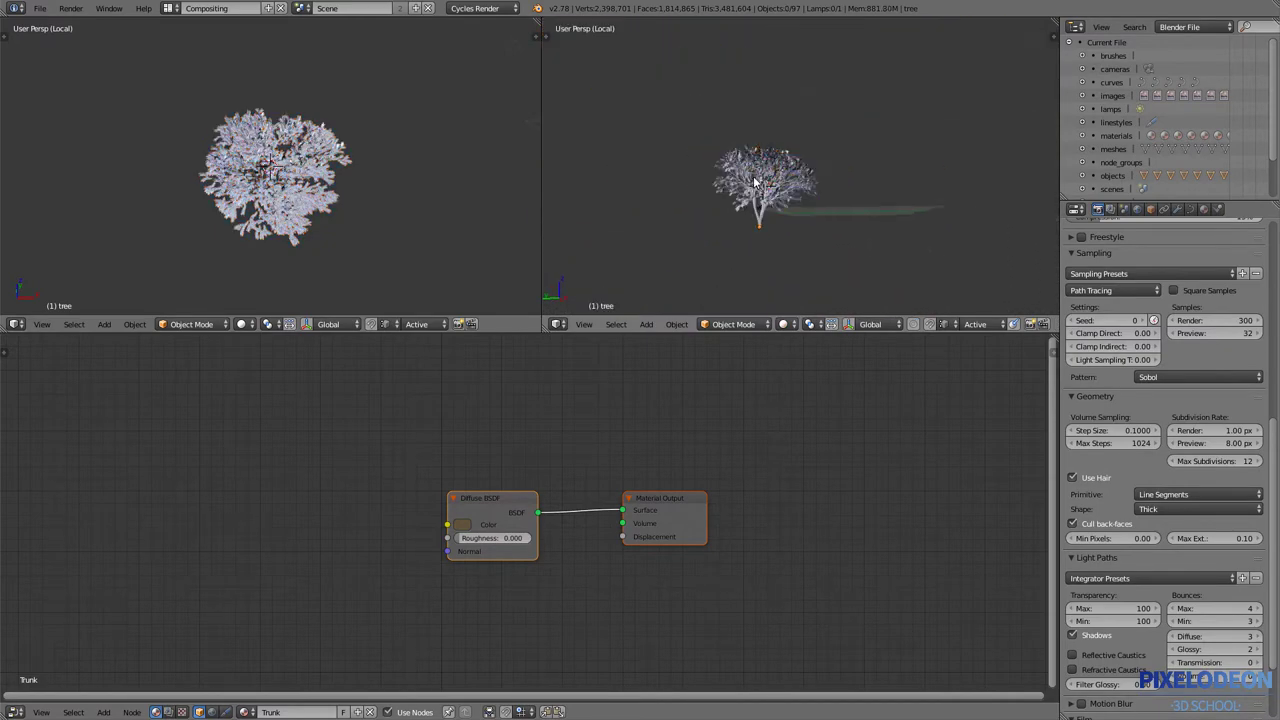
pyautogui.press('a')
pyautogui.press('KP_Divide')
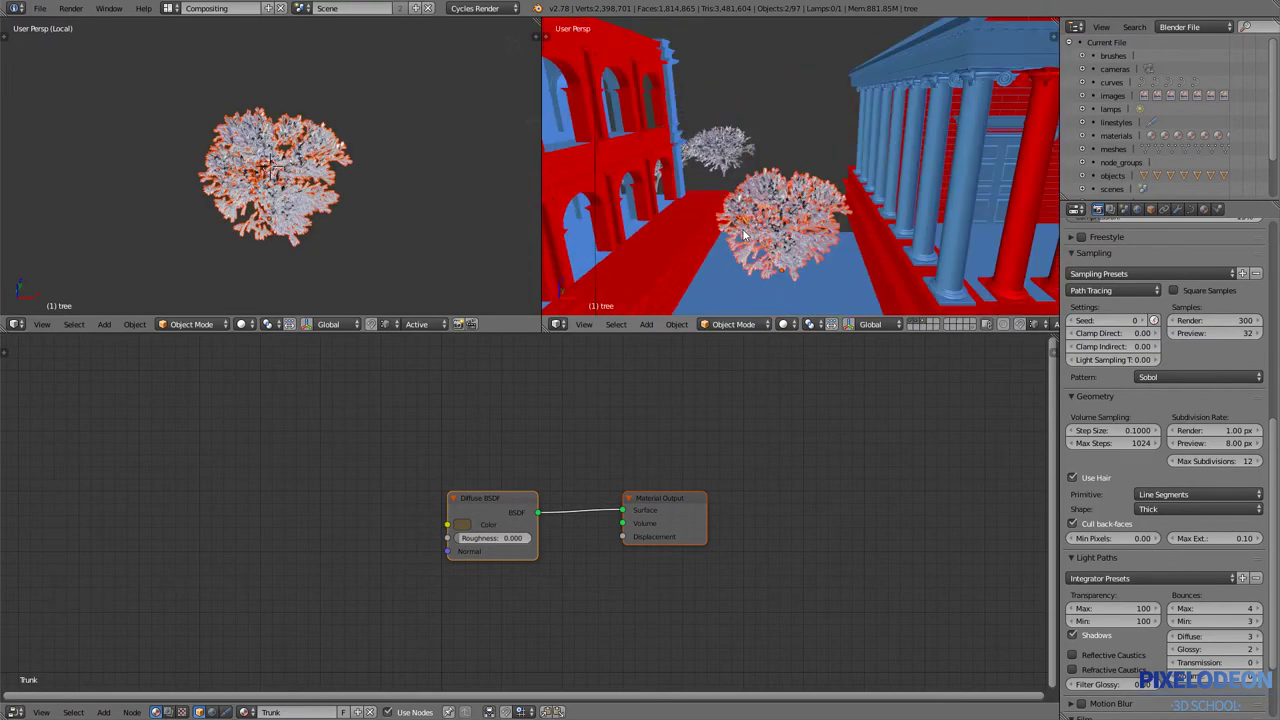
pyautogui.press('a')
pyautogui.scroll(-4, 743, 234)
pyautogui.moveTo(760, 230); pyautogui.dragTo(851, 184, button='middle')
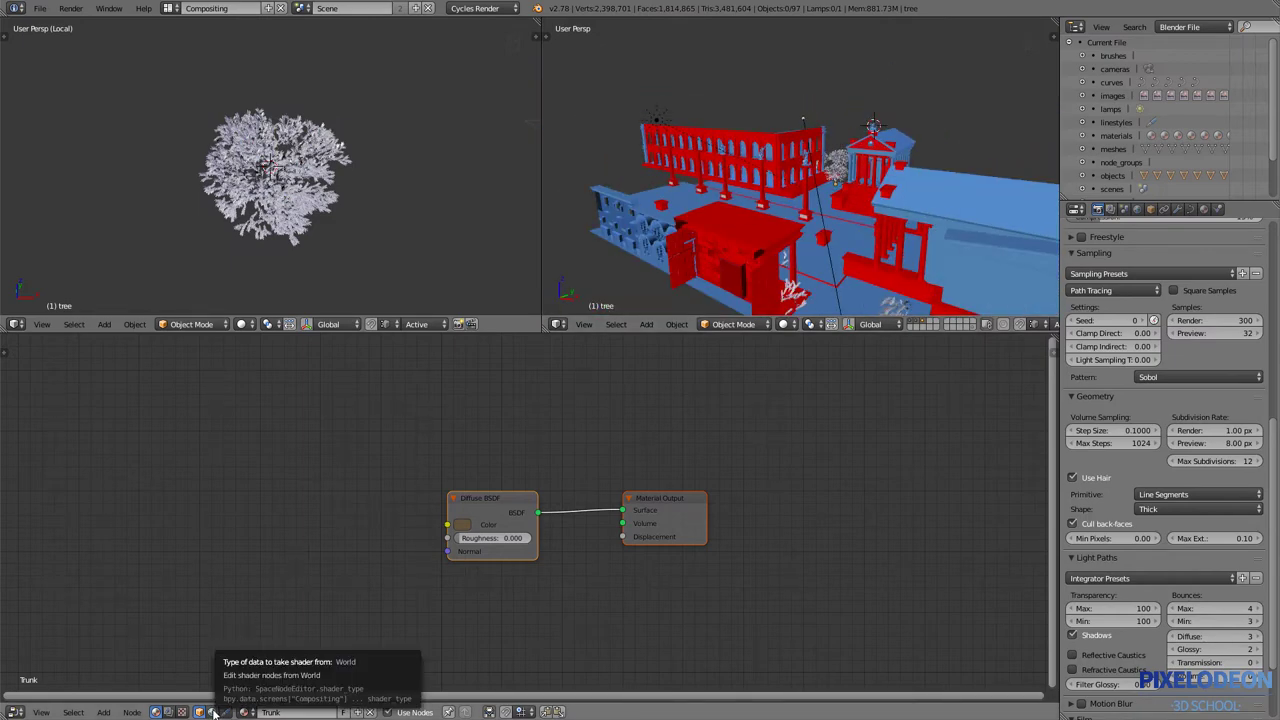
# - Switch the node editor to the compositing node tree and frame it
pyautogui.click(168, 712)
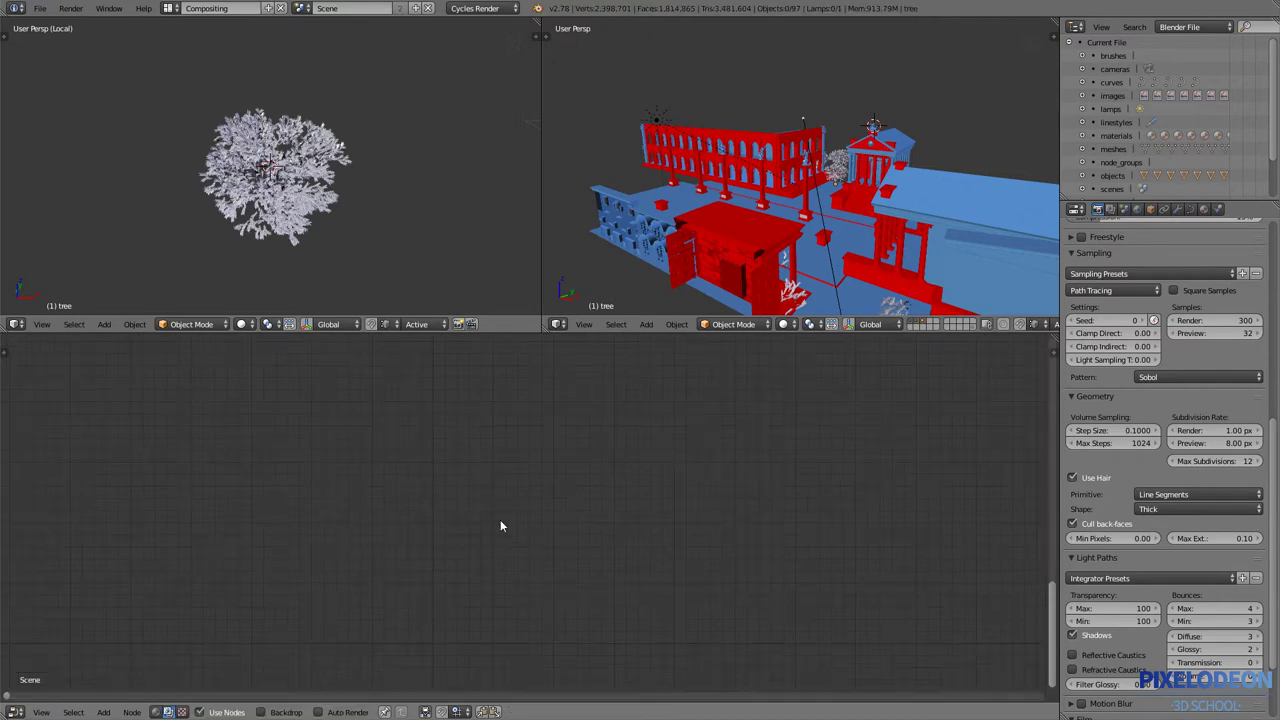
pyautogui.press('Home')
pyautogui.scroll(2, 546, 537)
# - Zoom in on the living-room compositing node chain beside the rendered view
pyautogui.scroll(2, 575, 557)
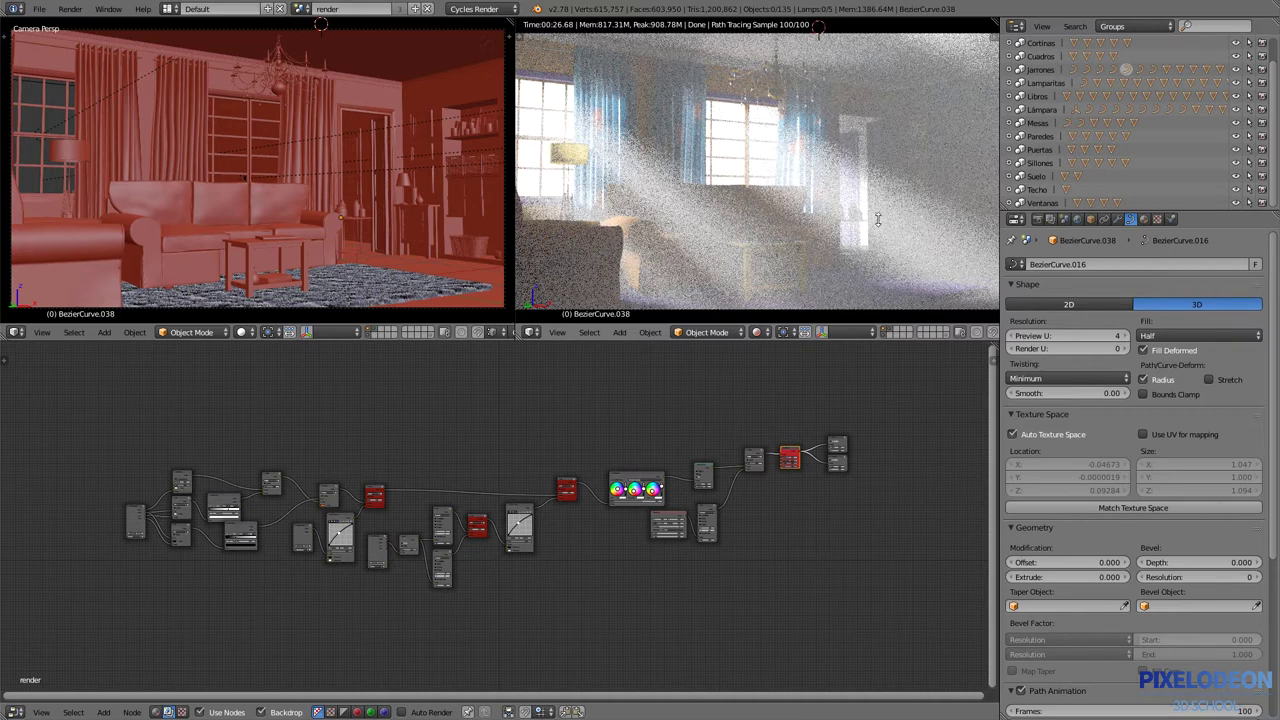
# - Show the Jarrones material's shader nodes and pan its lower frames into view
pyautogui.click(893, 333)
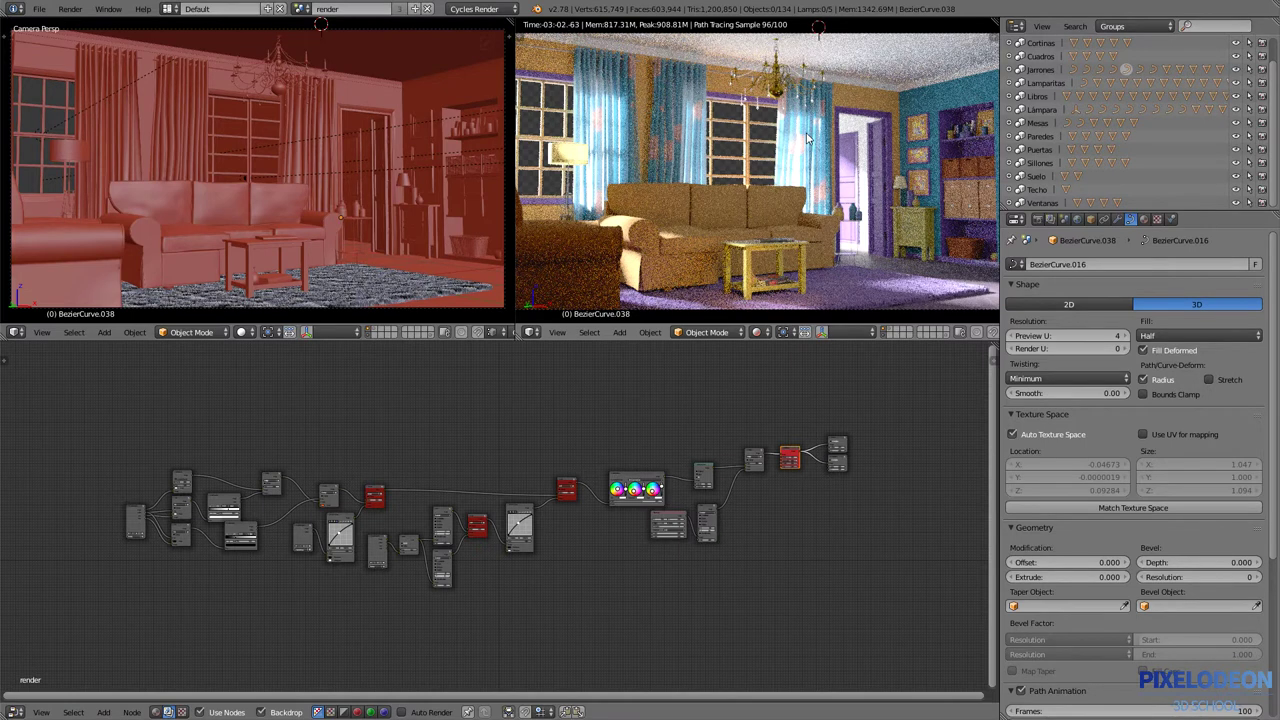
pyautogui.click(155, 712)
pyautogui.moveTo(466, 514); pyautogui.dragTo(438, 484, button='middle')
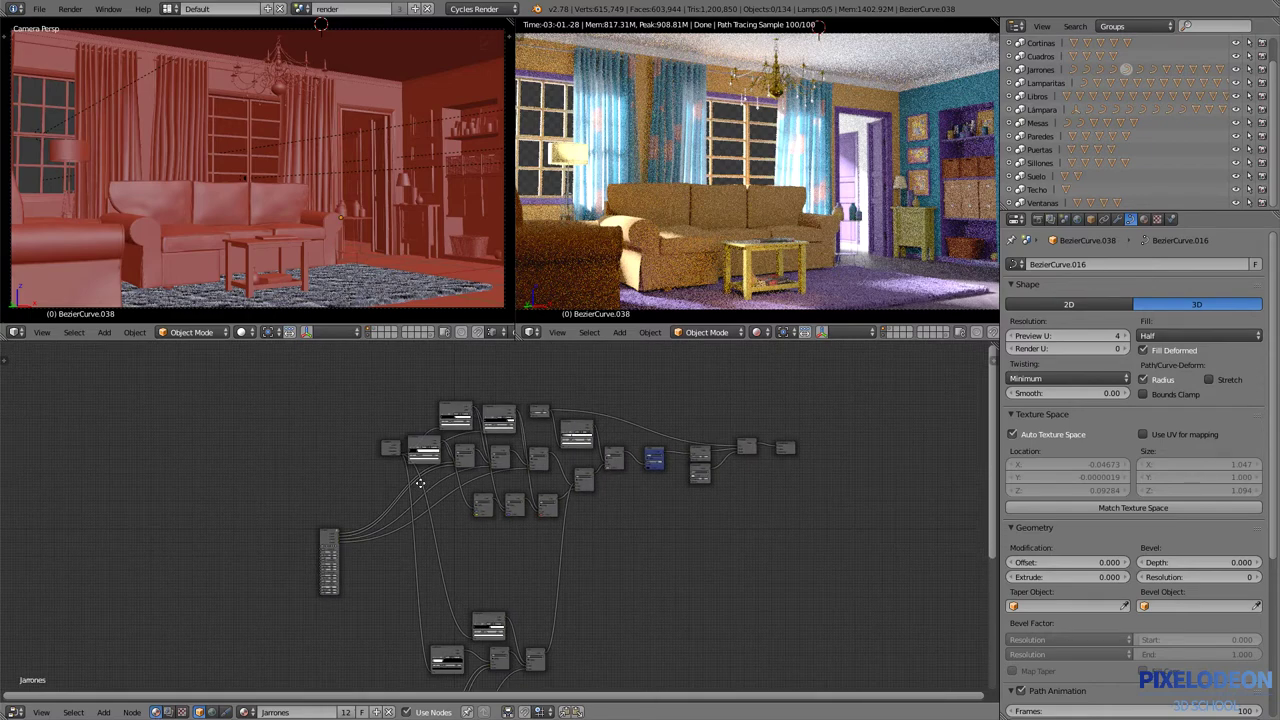
pyautogui.moveTo(491, 573)
pyautogui.mouseDown(button='middle')
pyautogui.moveTo(530, 445)
pyautogui.moveTo(543, 493)
pyautogui.mouseUp(button='middle')
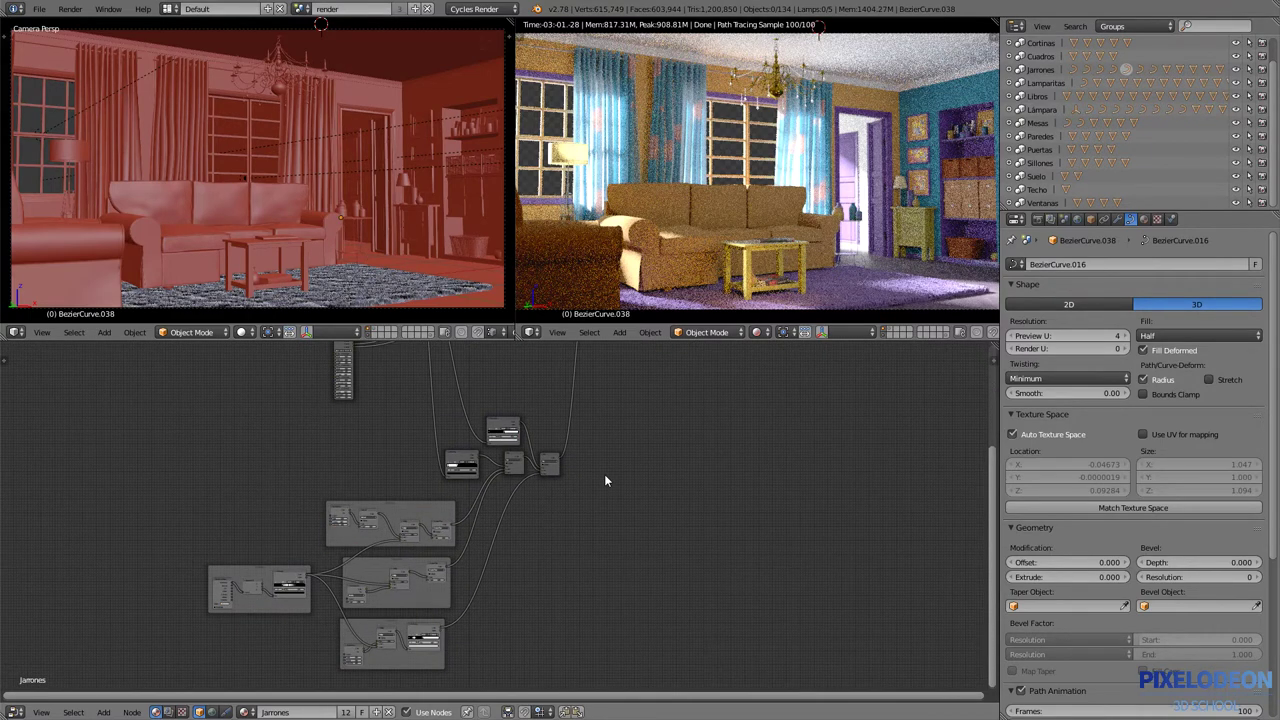
# - Box-select all the Jarrones nodes and move them together to a new position
pyautogui.moveTo(674, 390); pyautogui.dragTo(125, 695)
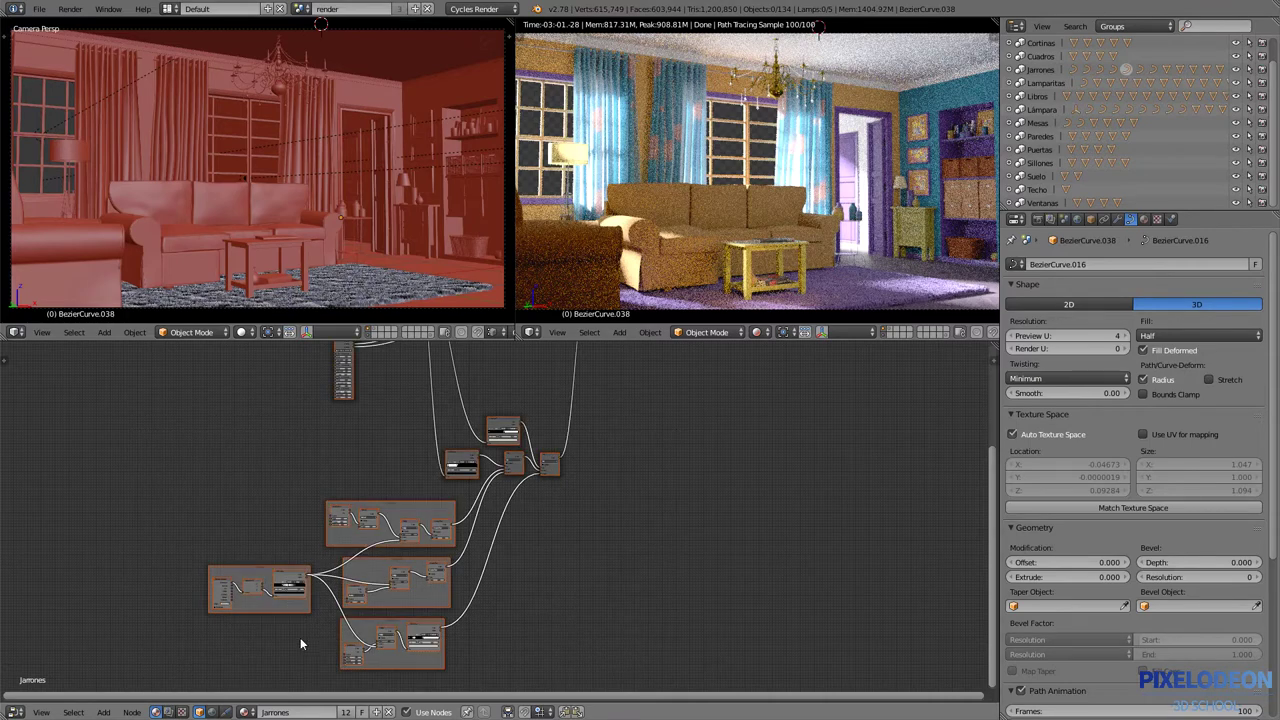
pyautogui.press('g')
pyautogui.press('Escape')
pyautogui.click(603, 430)
pyautogui.press('b')
pyautogui.moveTo(618, 393); pyautogui.dragTo(150, 682)
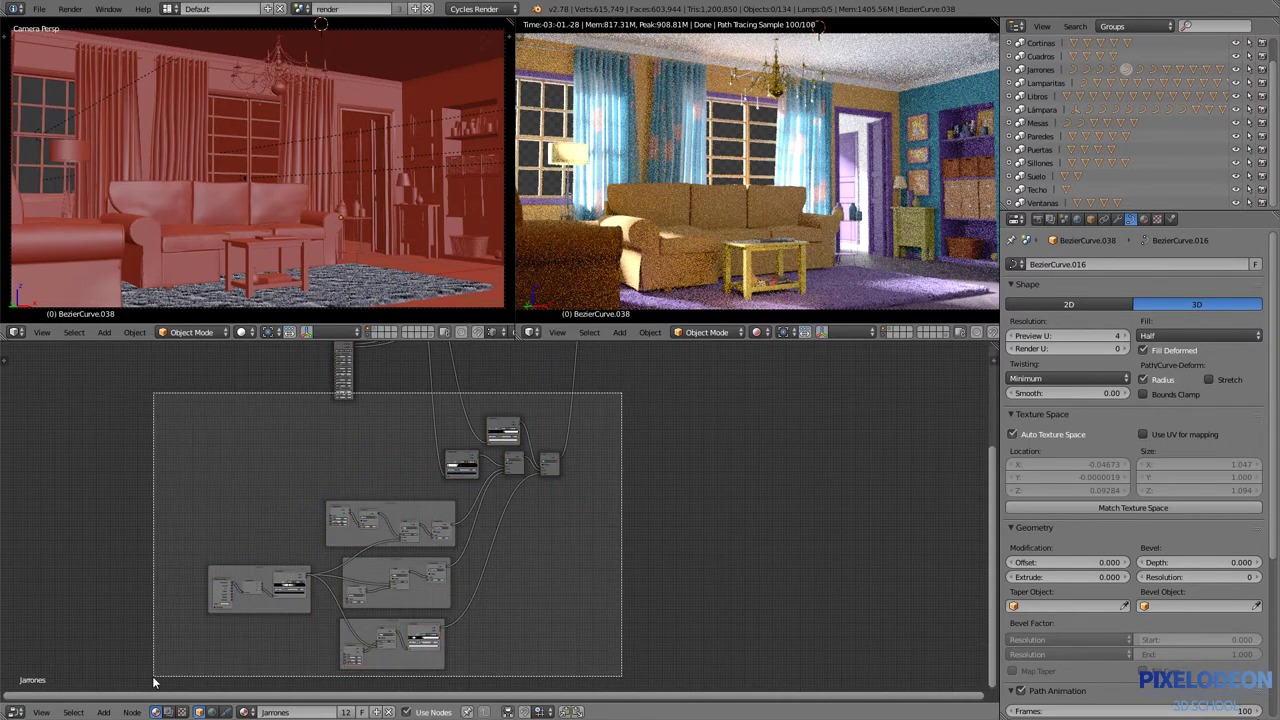
pyautogui.press('g')
pyautogui.click(365, 530)
# - Move the tall Colores group node down and to the left
pyautogui.moveTo(350, 430); pyautogui.dragTo(325, 530, button='middle')
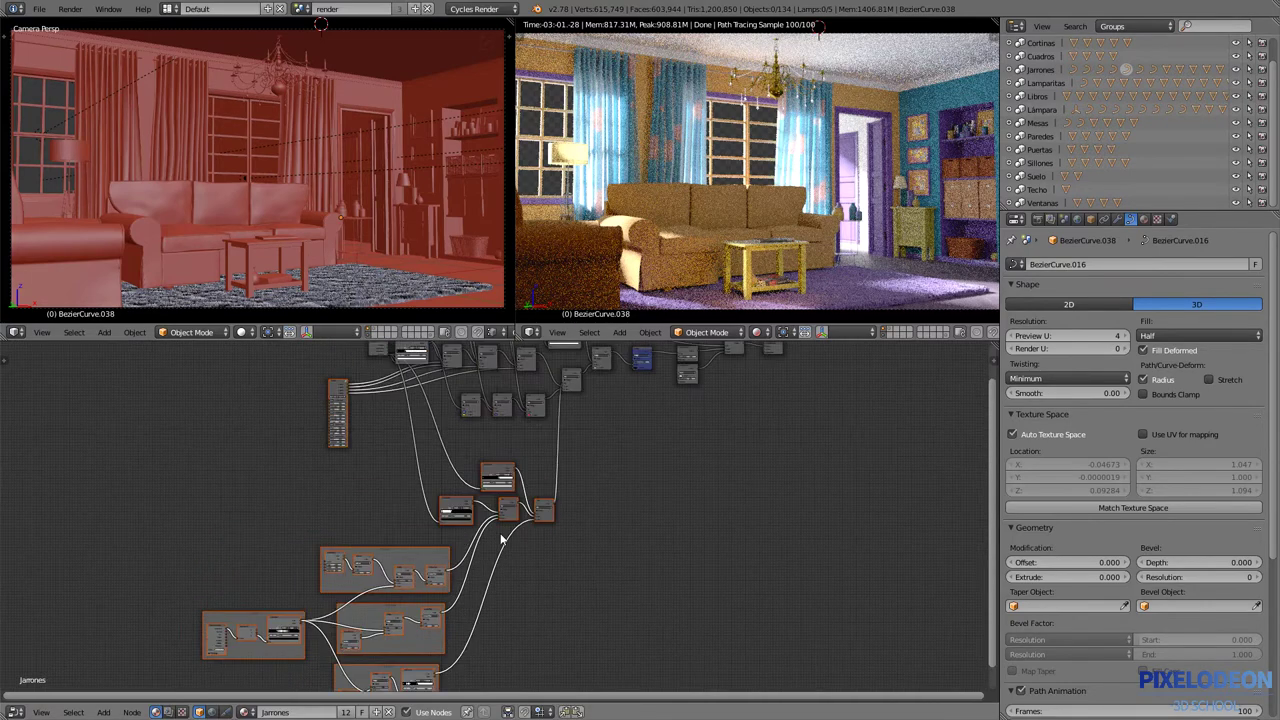
pyautogui.click(317, 437)
pyautogui.moveTo(317, 437); pyautogui.dragTo(295, 472)
pyautogui.click(450, 475)
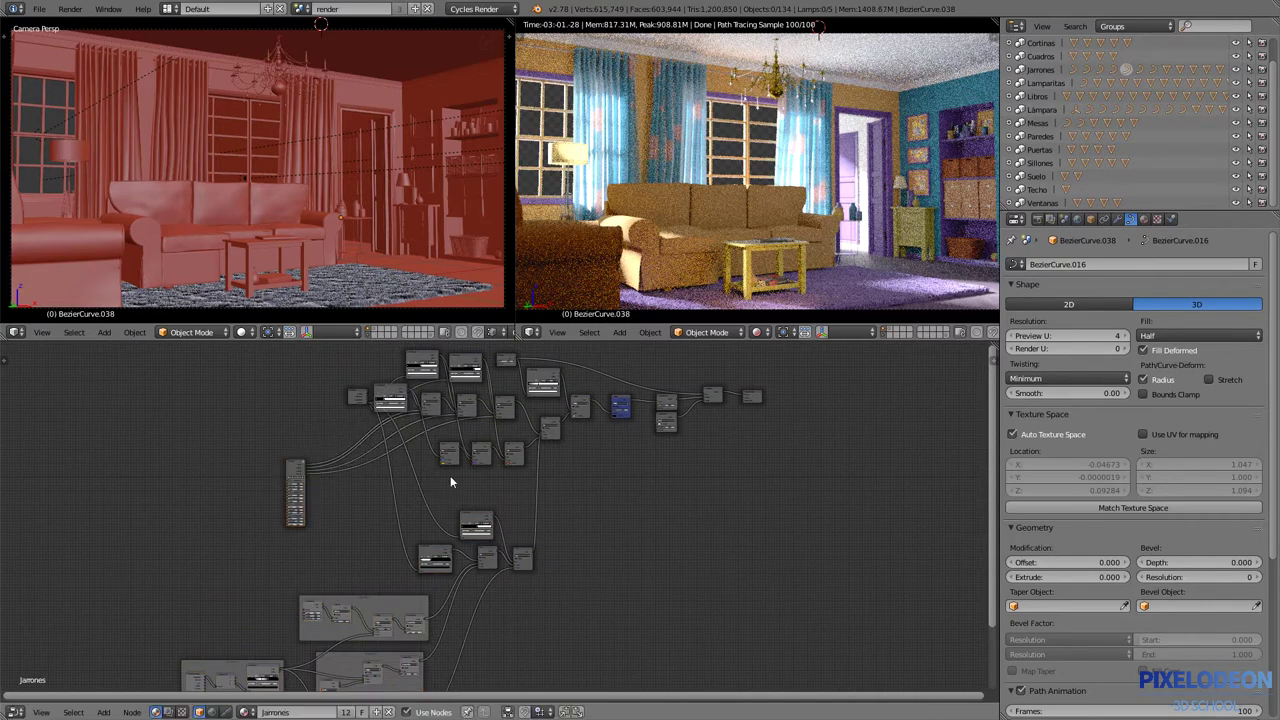
pyautogui.moveTo(510, 447); pyautogui.dragTo(490, 497, button='middle')
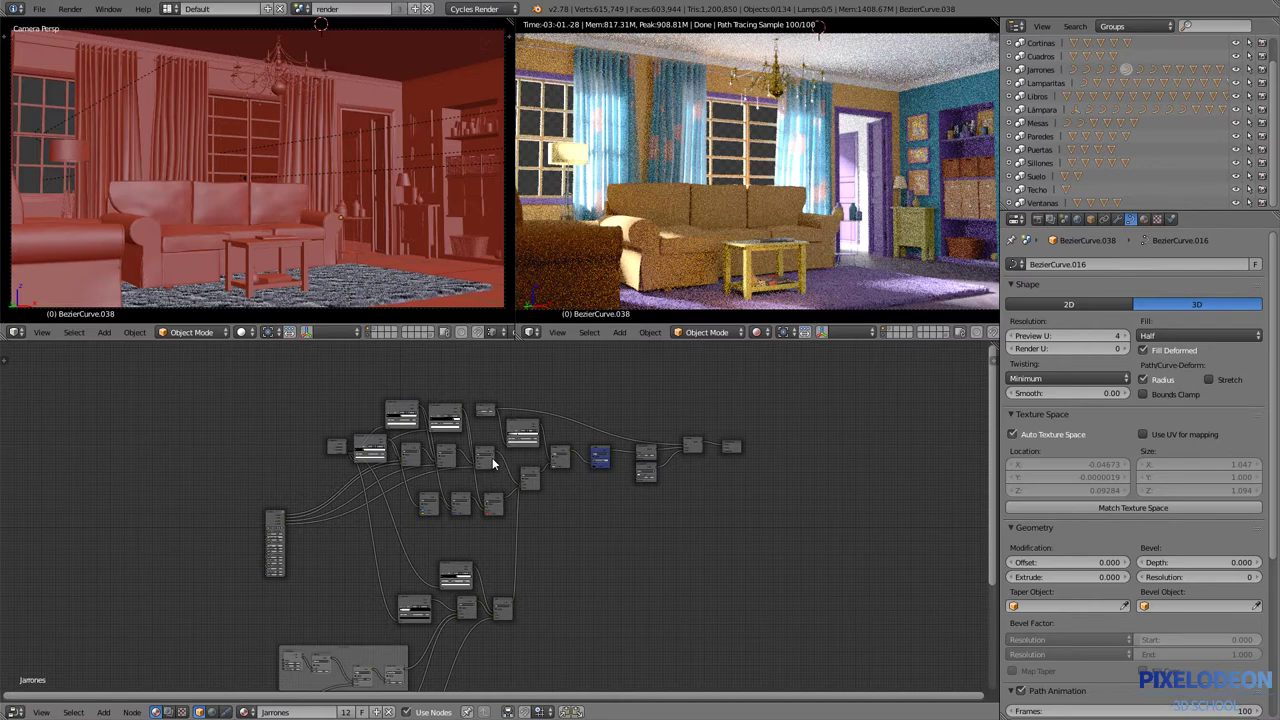
# - Zoom in on the Colores group node with its four colour outputs and select it
pyautogui.scroll(1, 329, 506)
pyautogui.scroll(2, 300, 515)
pyautogui.scroll(3, 285, 520)
pyautogui.scroll(2, 284, 521)
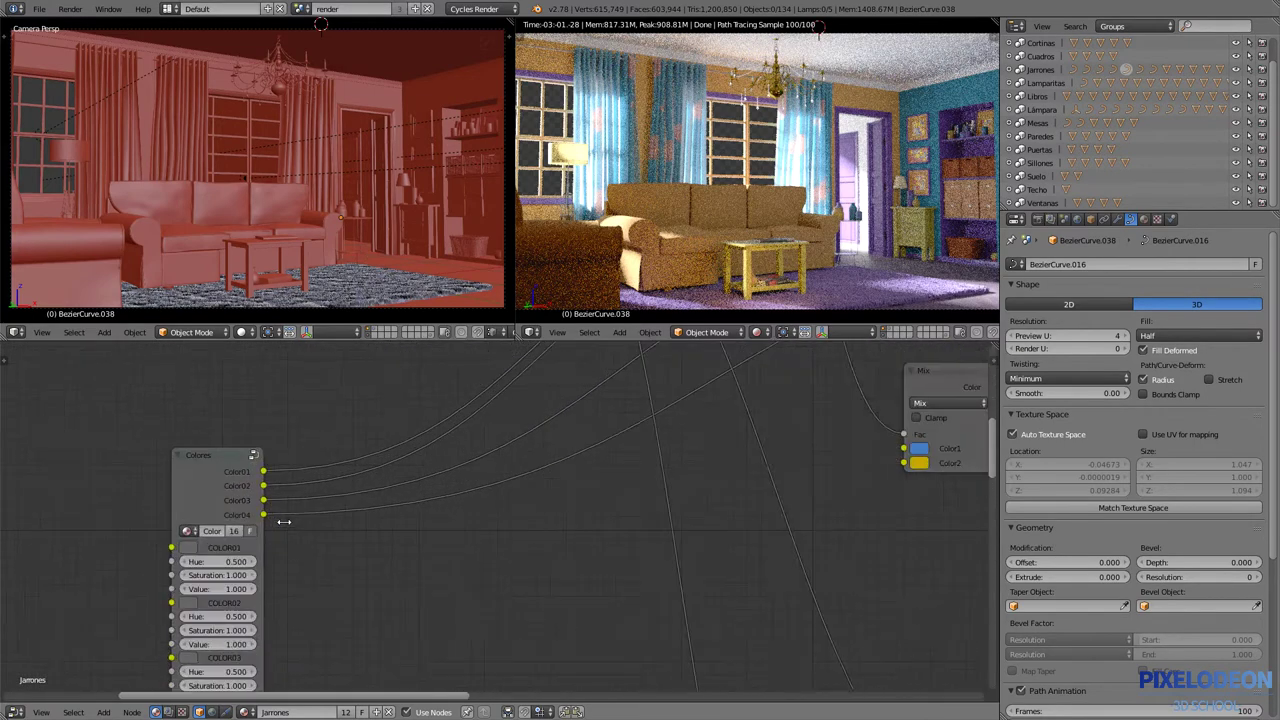
pyautogui.moveTo(284, 521); pyautogui.dragTo(310, 440, button='middle')
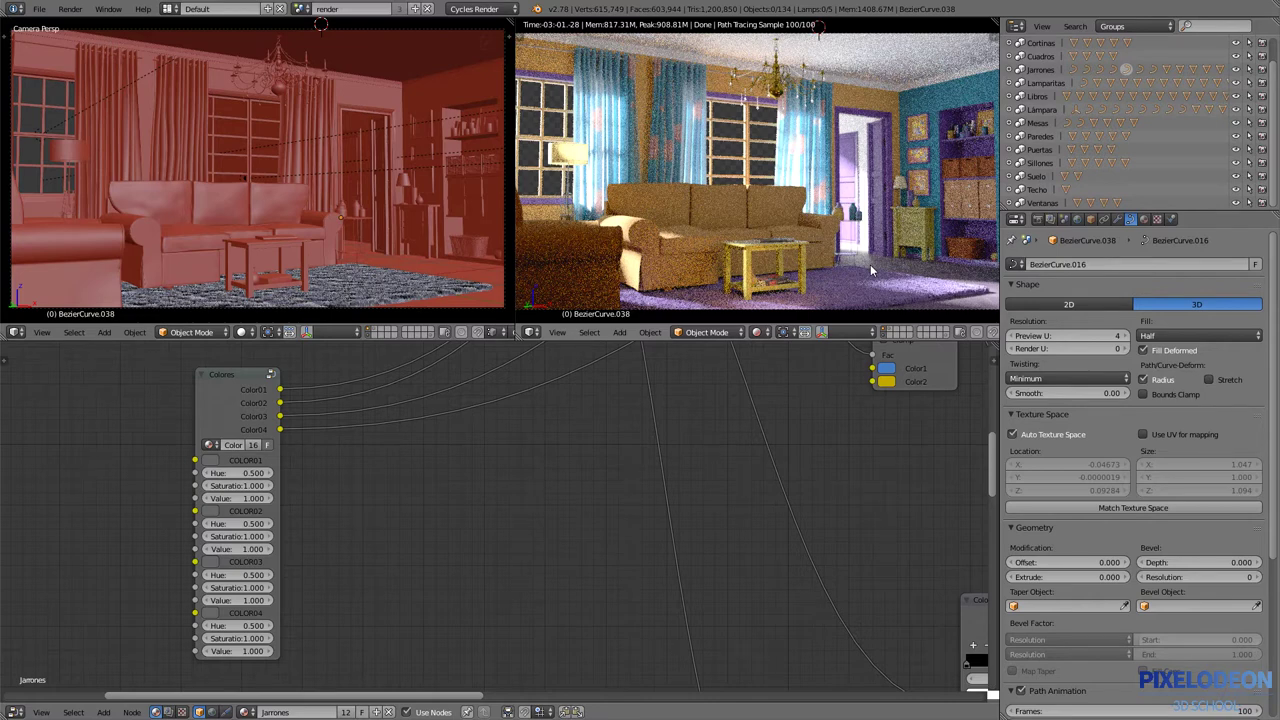
pyautogui.click(260, 414)
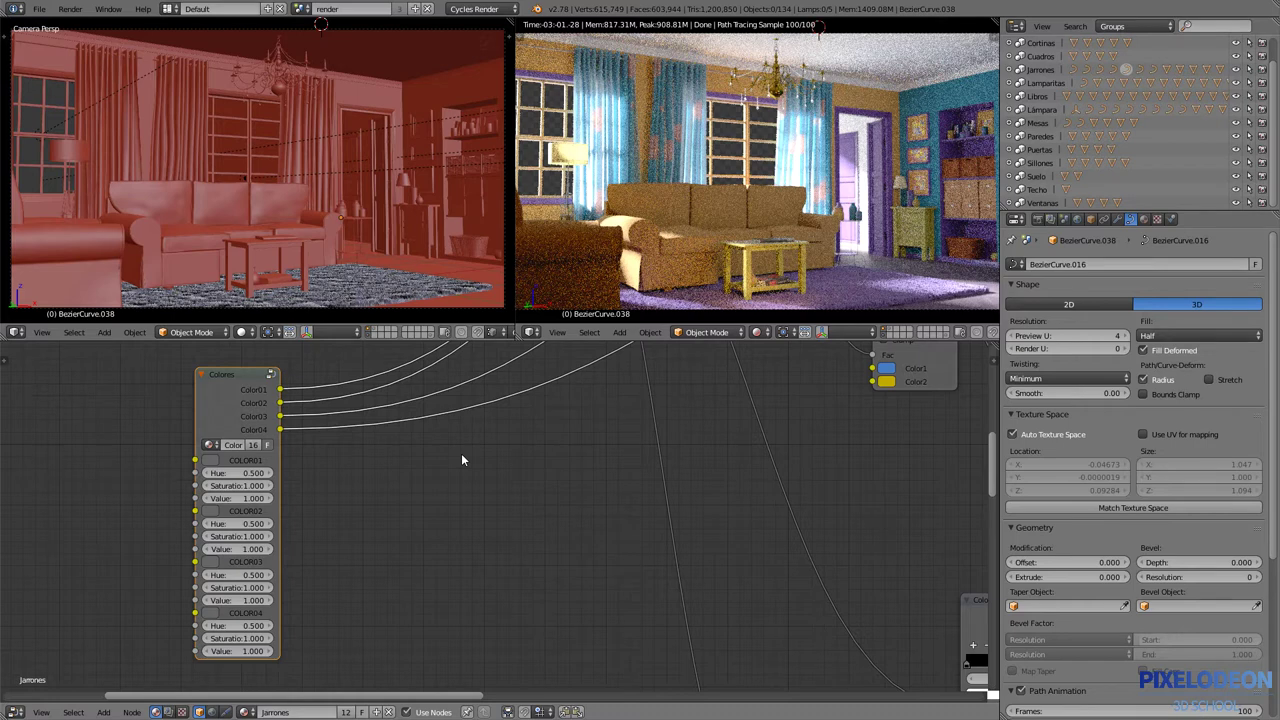
pyautogui.moveTo(220, 396); pyautogui.dragTo(223, 393)
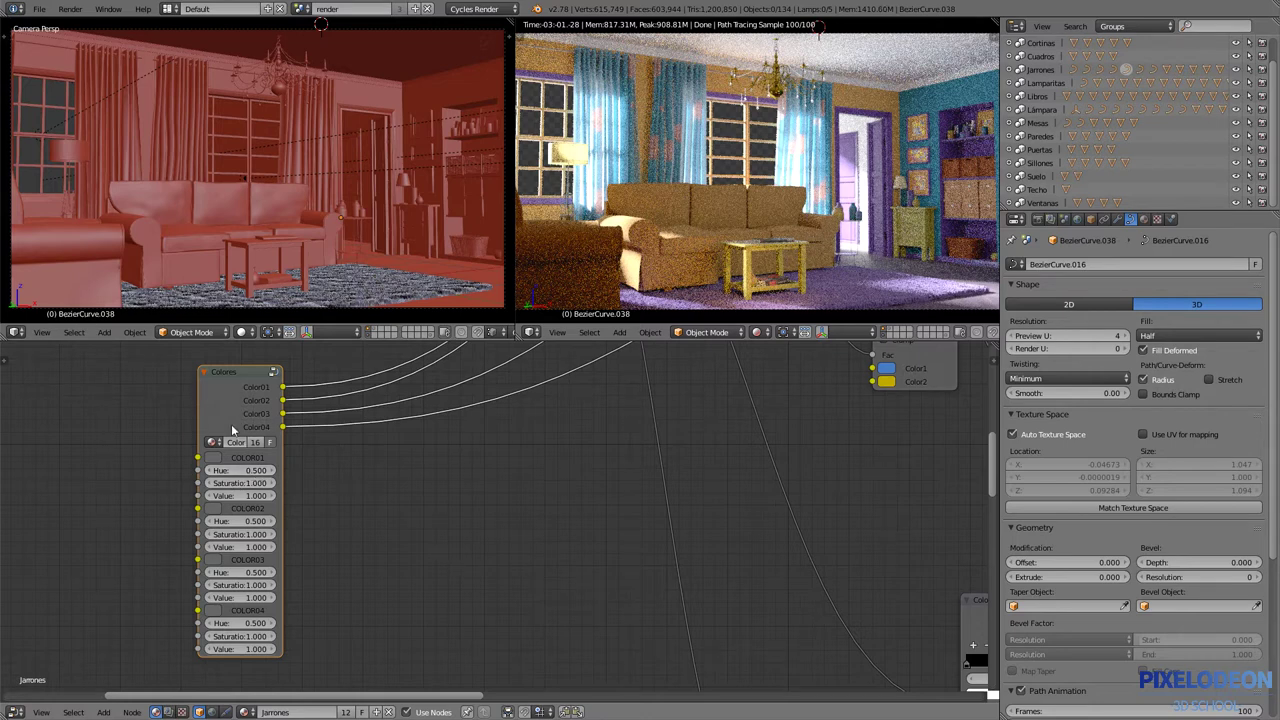
# - Enter the Colores group and zoom in on its RGB and Hue Saturation Value nodes
pyautogui.press('Tab')
pyautogui.scroll(-2, 453, 450)
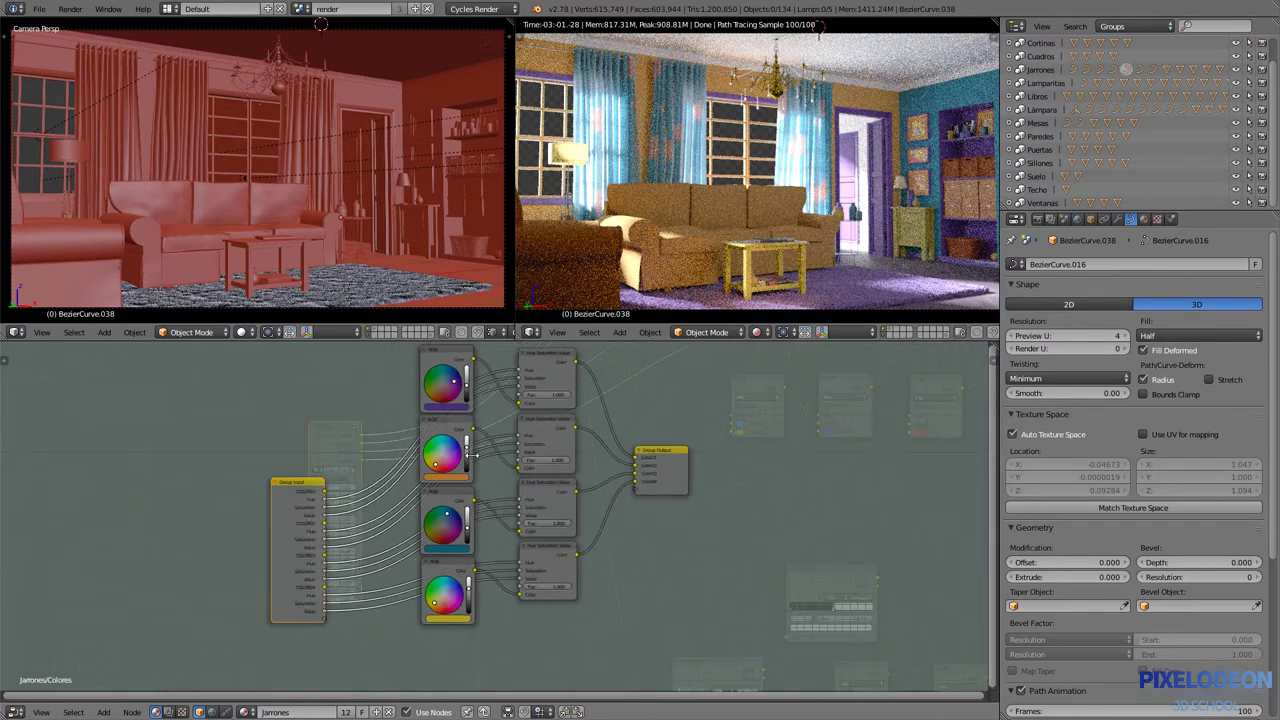
pyautogui.scroll(-1, 453, 450)
pyautogui.scroll(-1, 453, 450)
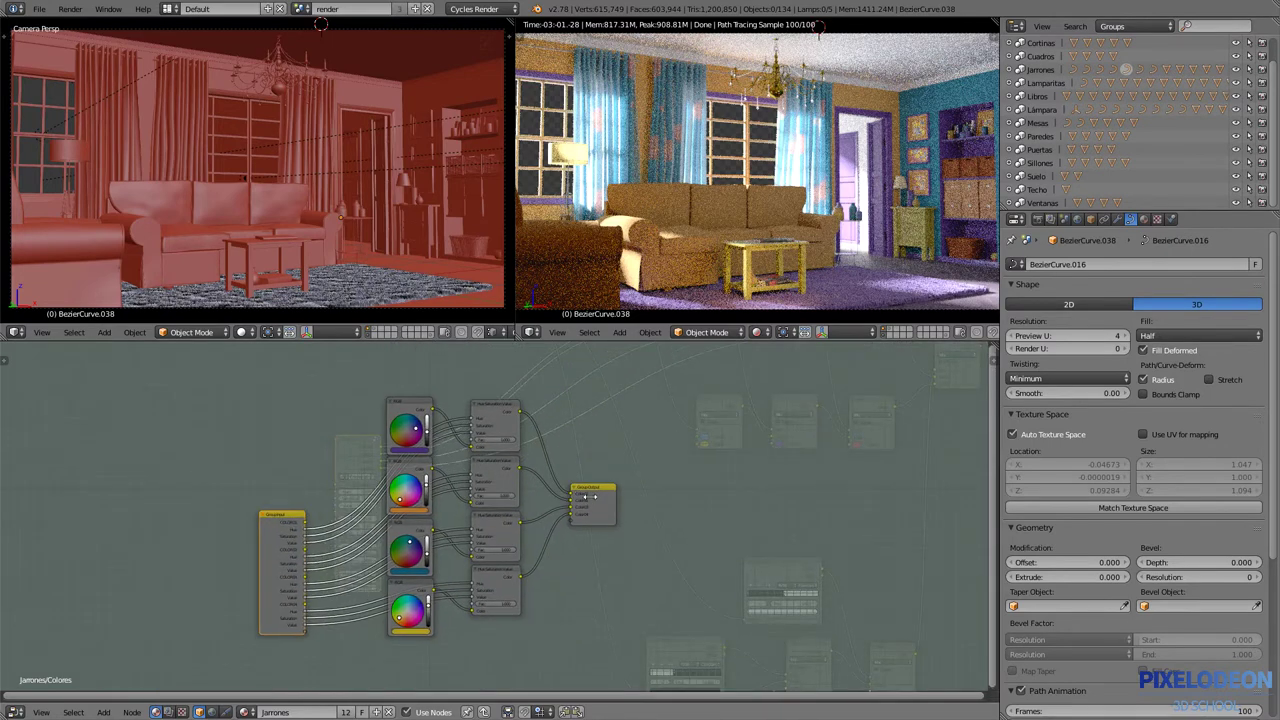
pyautogui.scroll(1, 424, 443)
pyautogui.scroll(1, 424, 443)
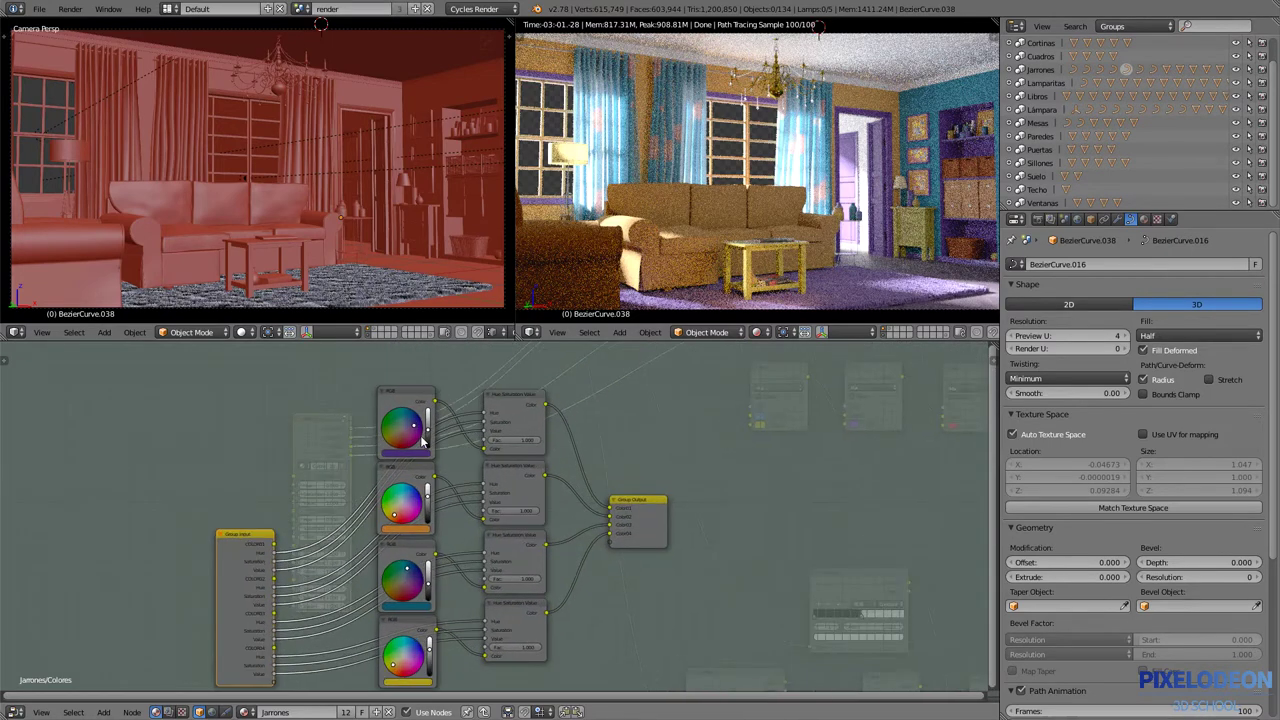
pyautogui.scroll(1, 459, 422)
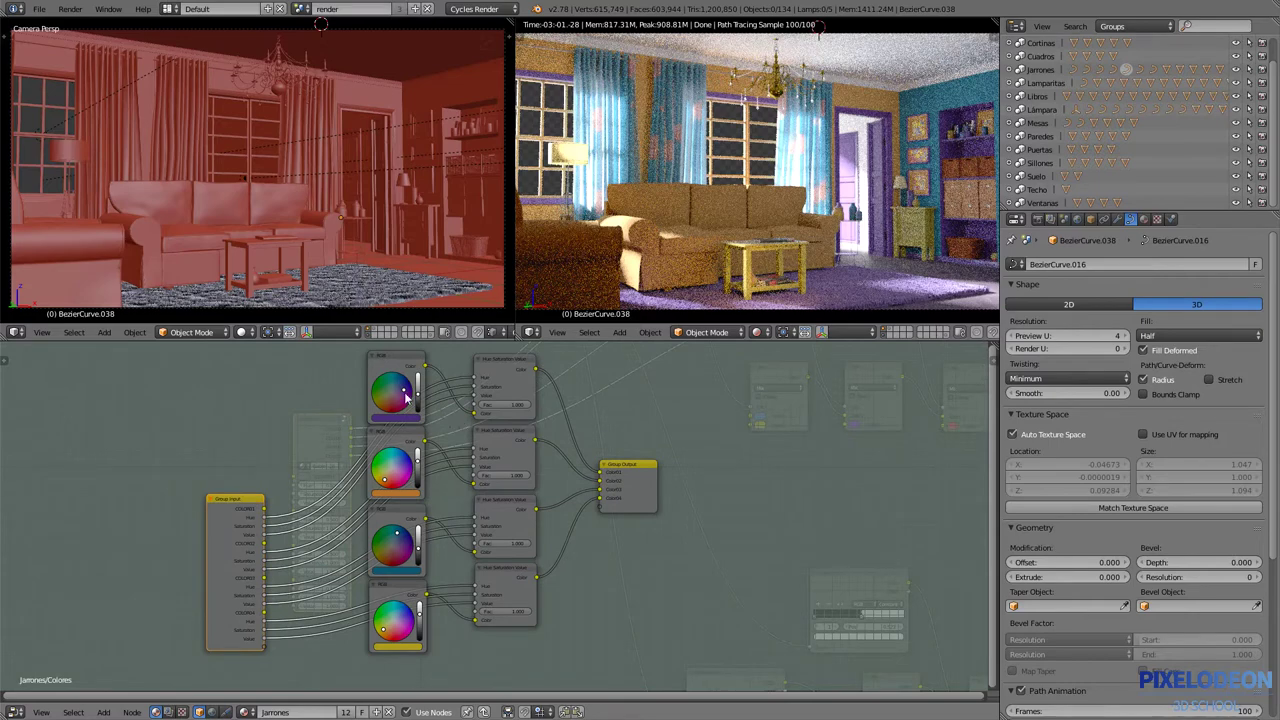
pyautogui.scroll(1, 405, 398)
pyautogui.scroll(1, 405, 398)
pyautogui.scroll(1, 405, 400)
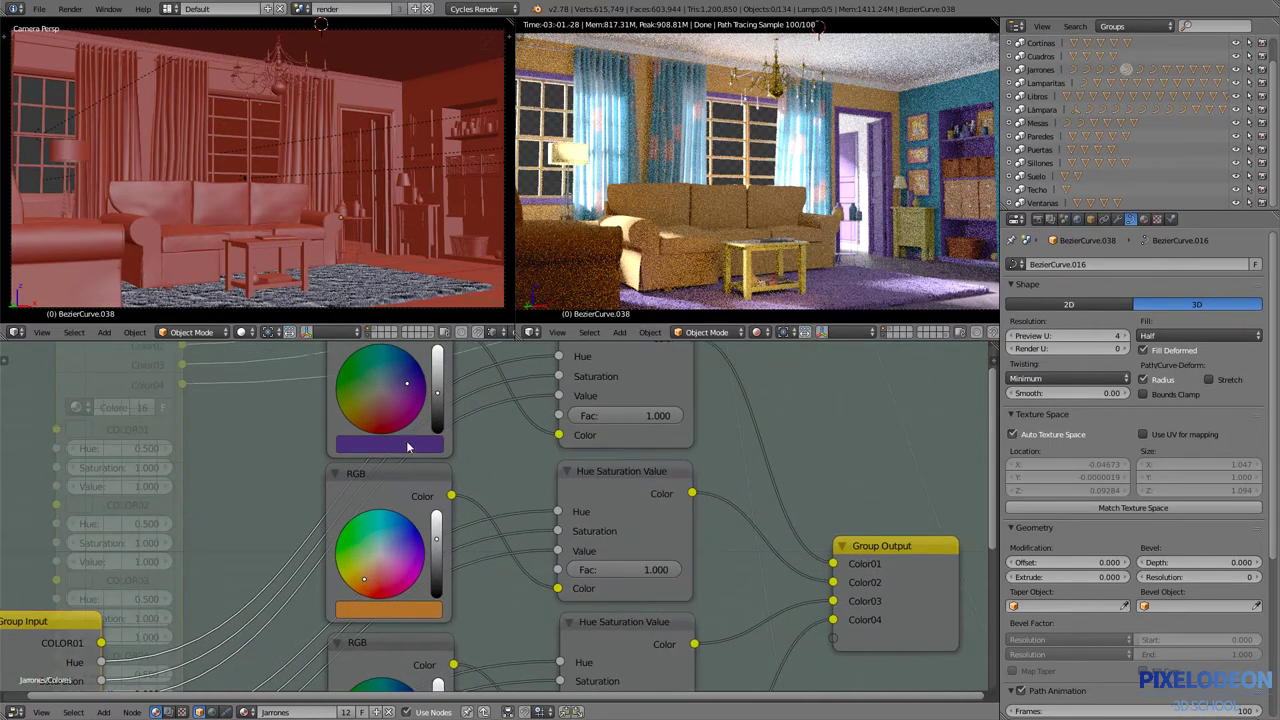
pyautogui.moveTo(408, 430); pyautogui.dragTo(413, 453, button='middle')
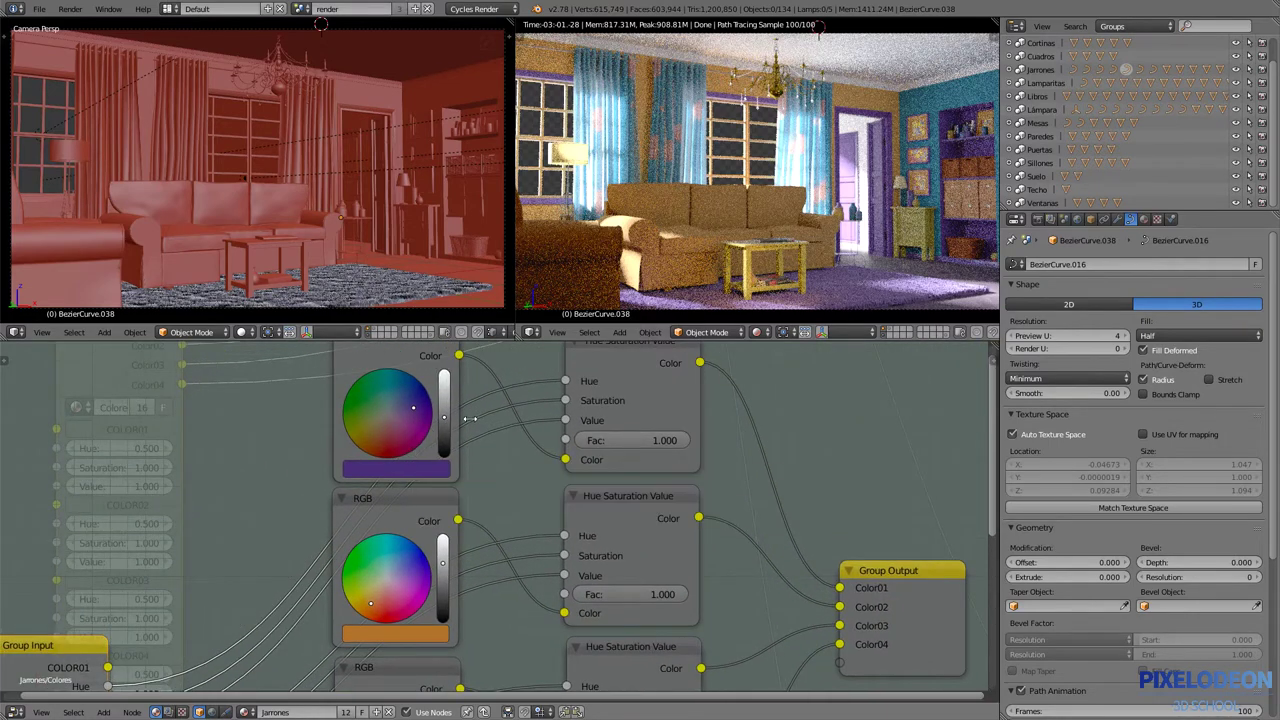
pyautogui.scroll(1, 468, 413)
pyautogui.scroll(-1, 468, 413)
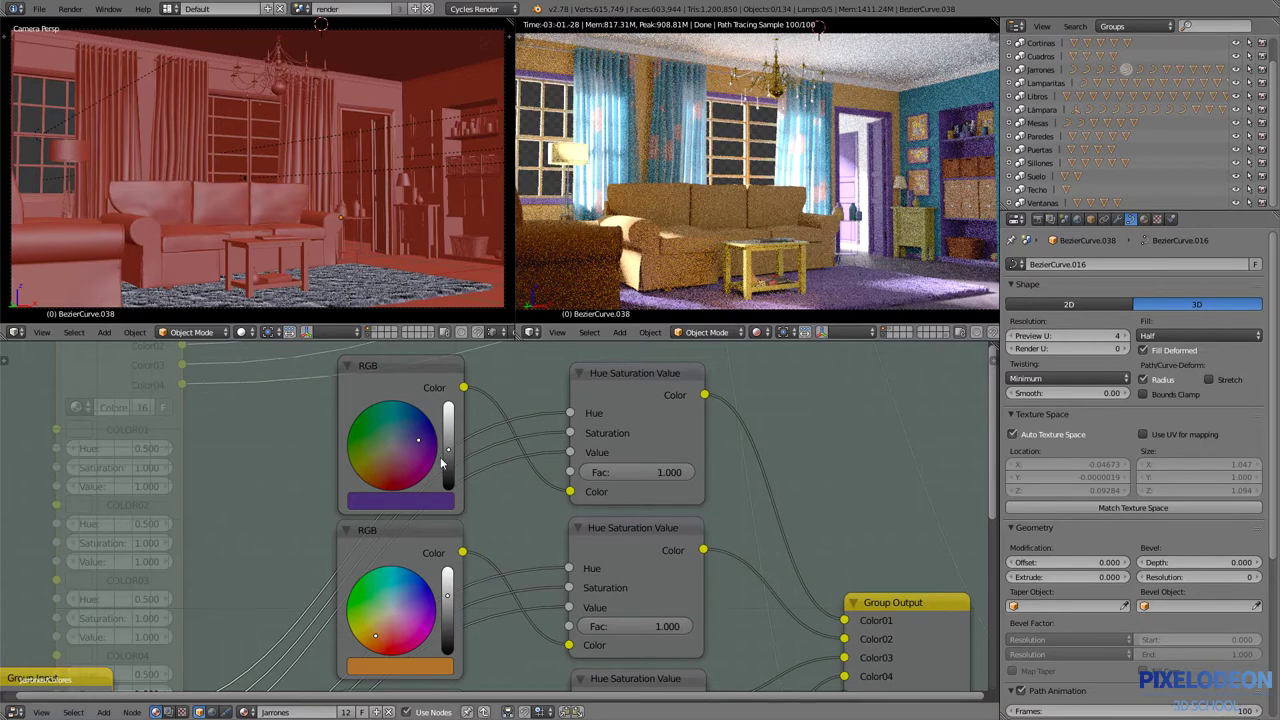
# - Brighten the first RGB colour and change it from purple to tan
pyautogui.moveTo(448, 452); pyautogui.dragTo(448, 432)
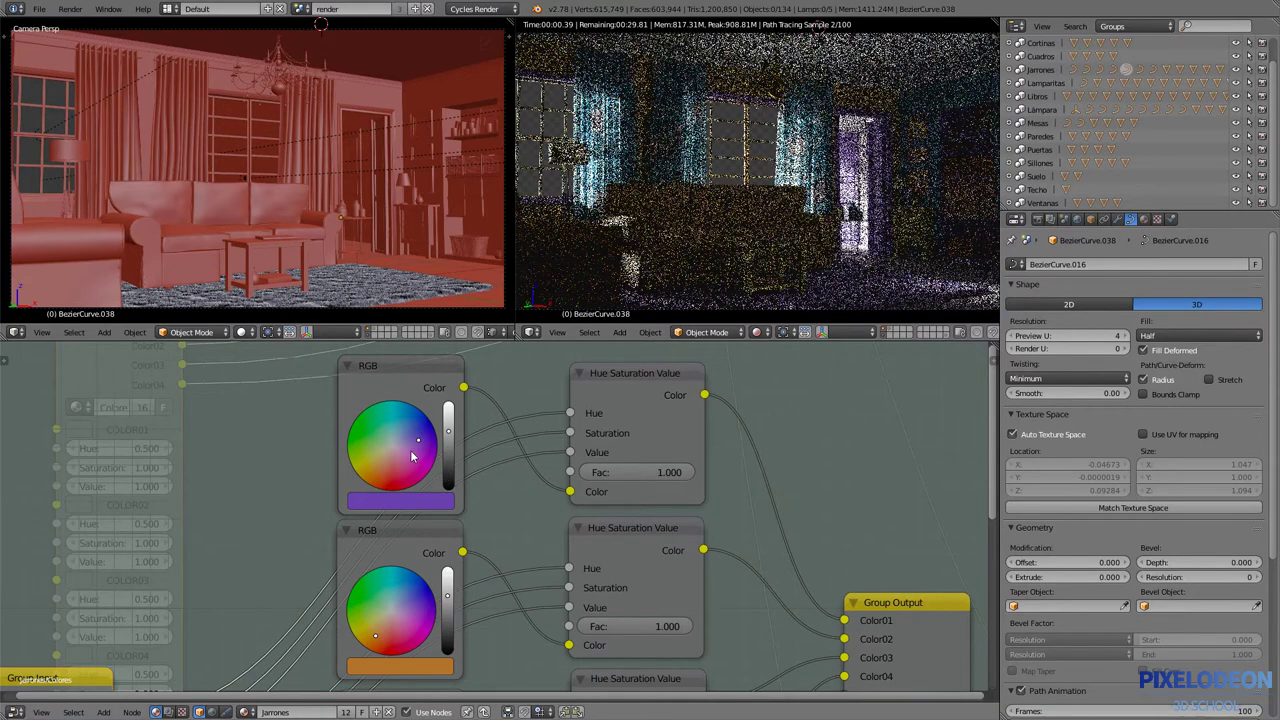
pyautogui.click(381, 459)
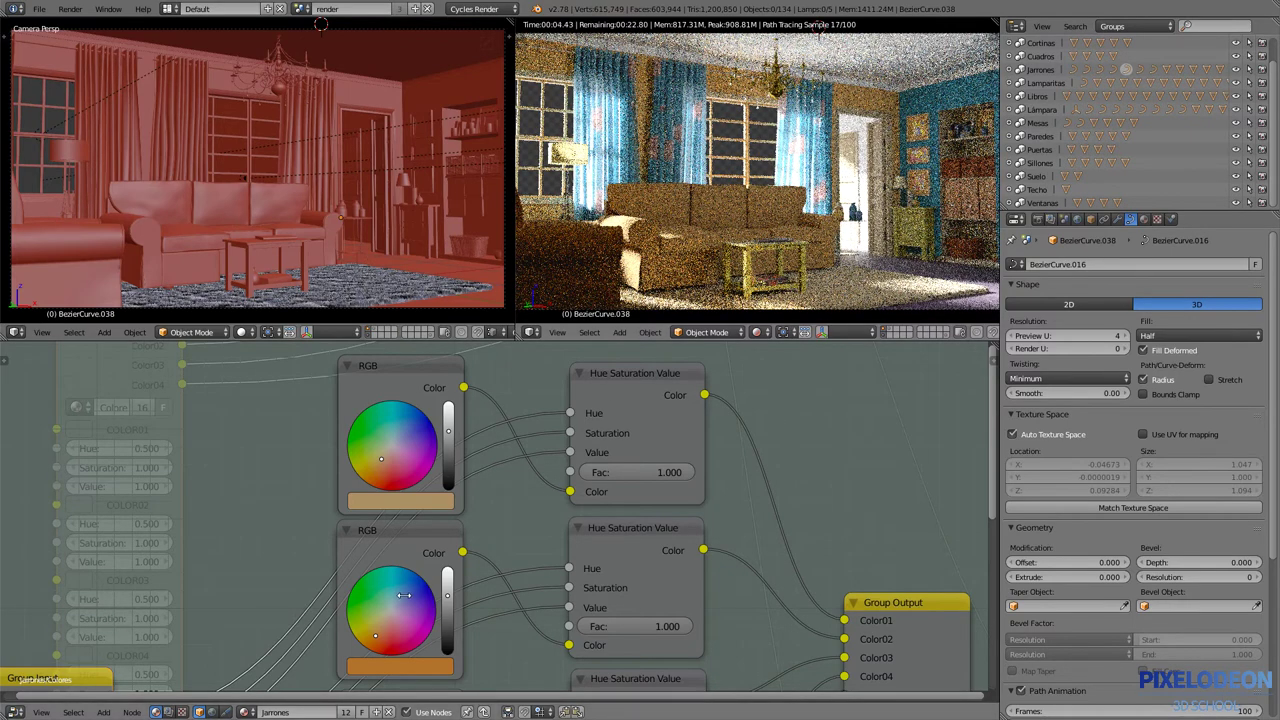
pyautogui.moveTo(429, 479); pyautogui.dragTo(432, 475, button='middle')
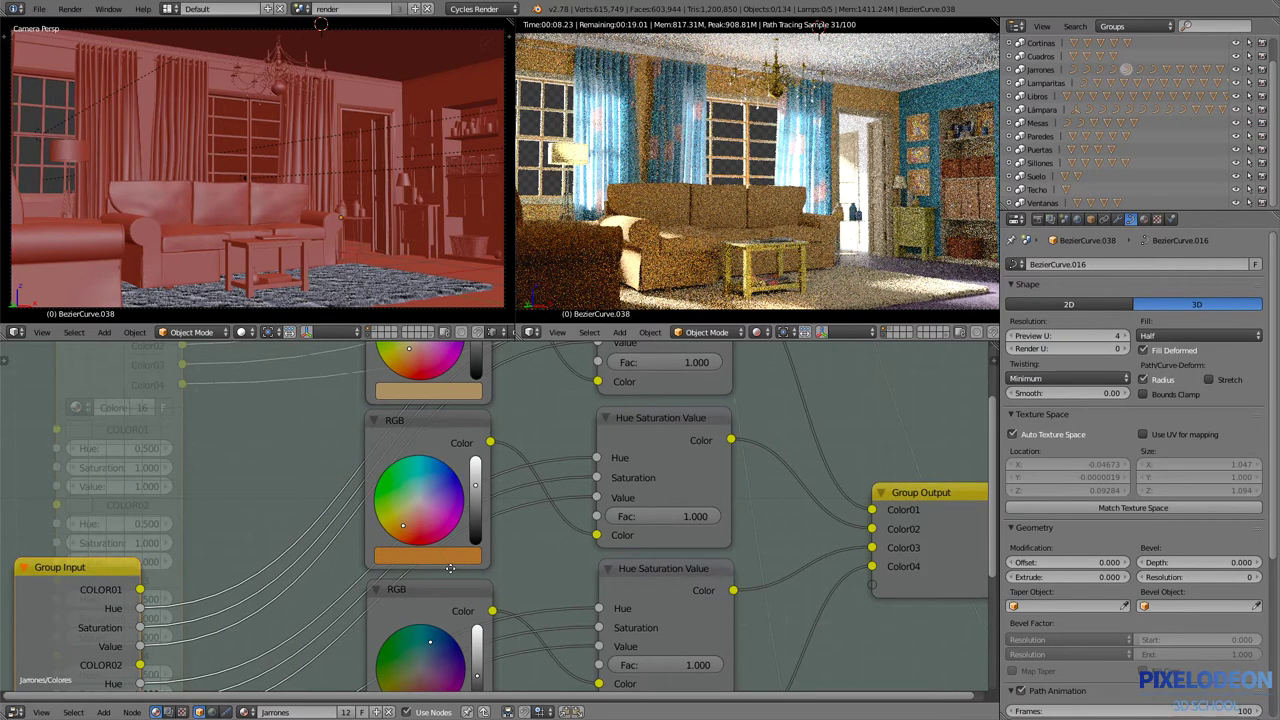
# - Change the second RGB colour to blue
pyautogui.moveTo(477, 369)
pyautogui.mouseDown(button='middle')
pyautogui.moveTo(457, 514)
pyautogui.moveTo(477, 387)
pyautogui.mouseUp(button='middle')
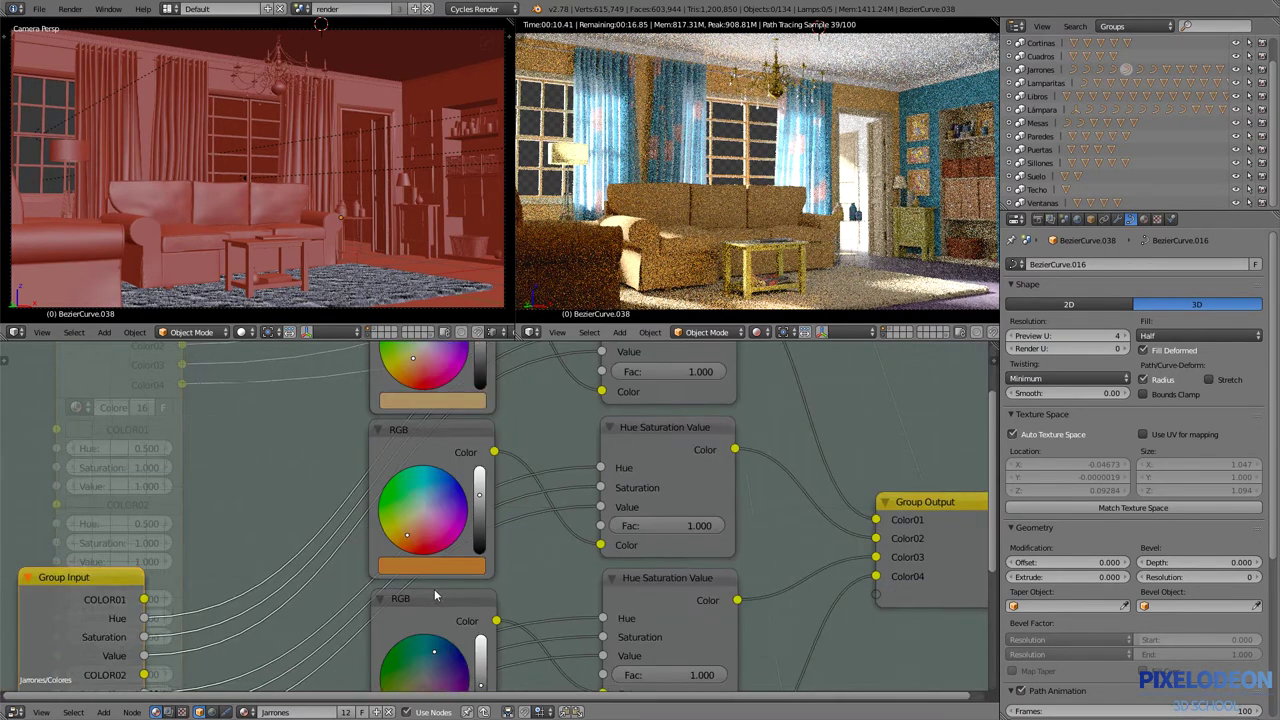
pyautogui.click(438, 574)
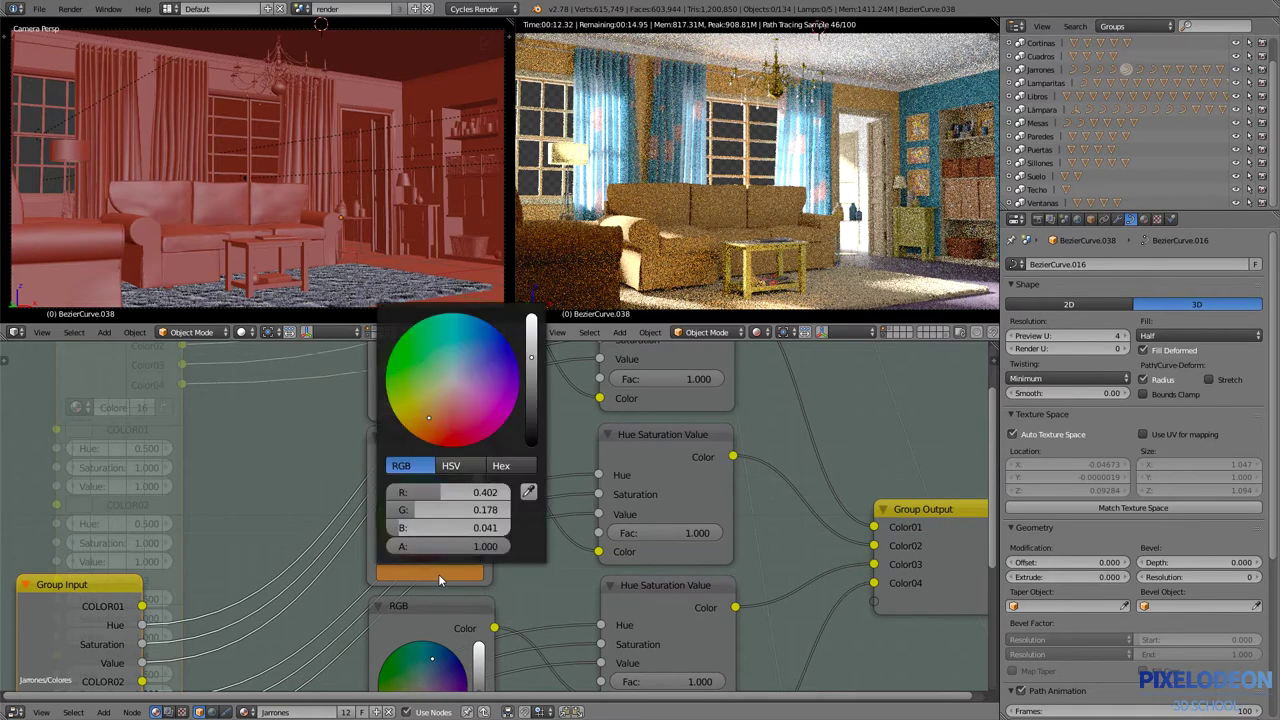
pyautogui.click(448, 408)
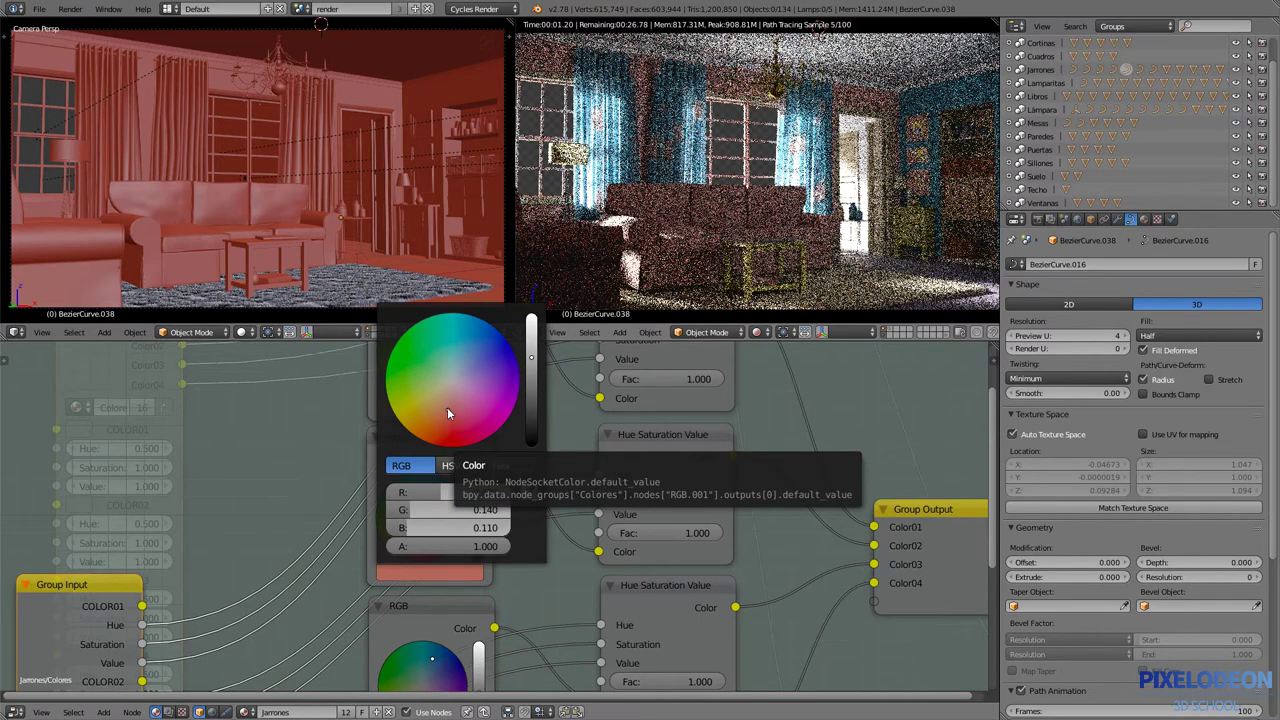
pyautogui.click(465, 361)
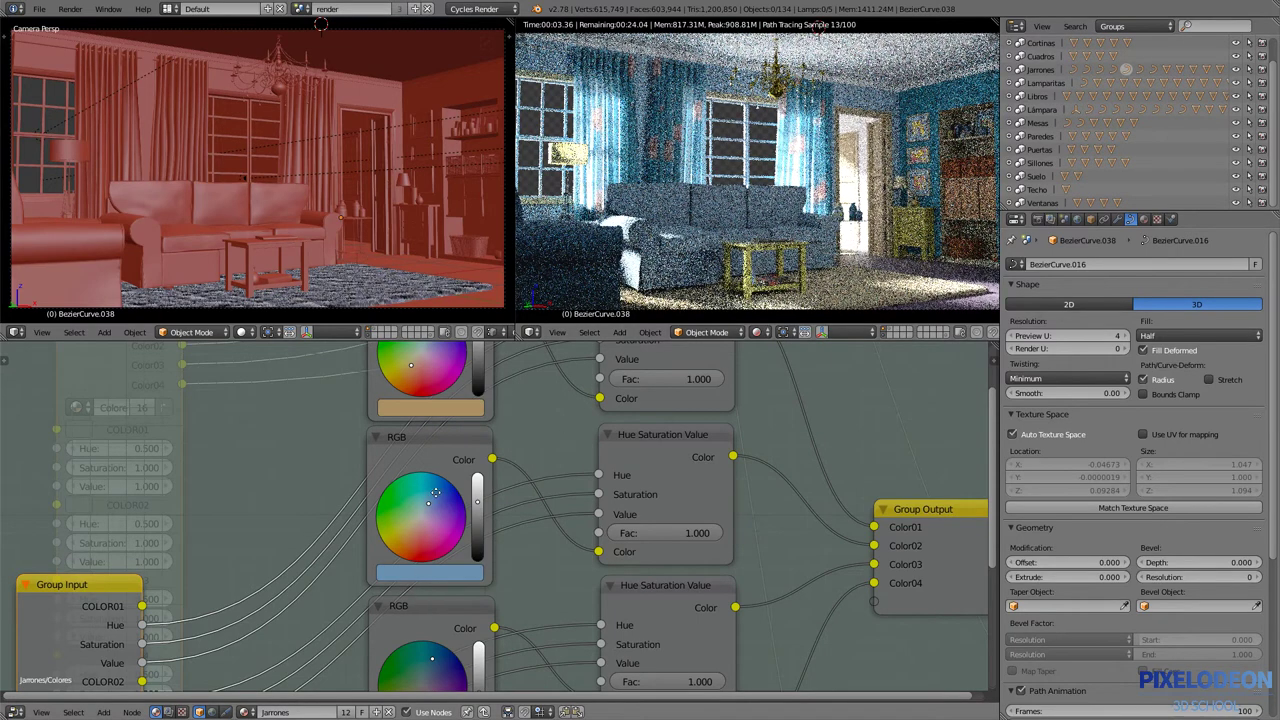
# - Make the third RGB colour orange (R 0.616, G 0.272, B 0.059)
pyautogui.moveTo(426, 503); pyautogui.dragTo(436, 323, button='middle')
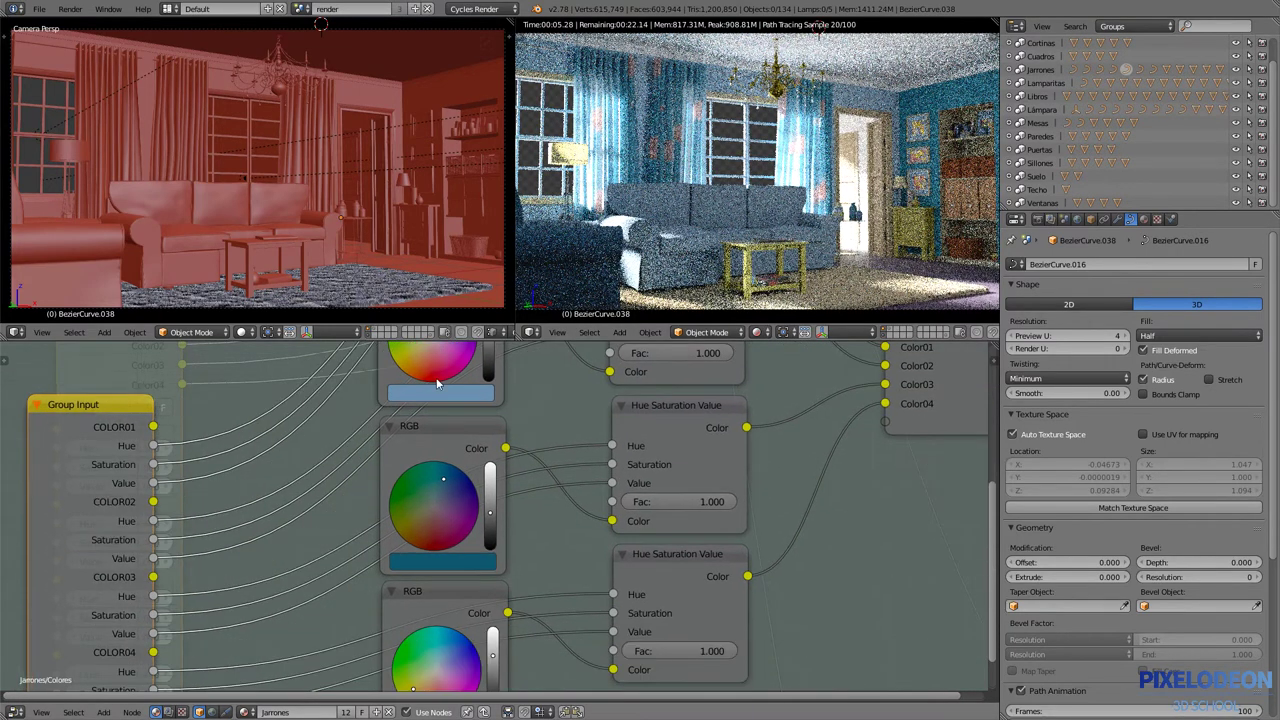
pyautogui.click(443, 556)
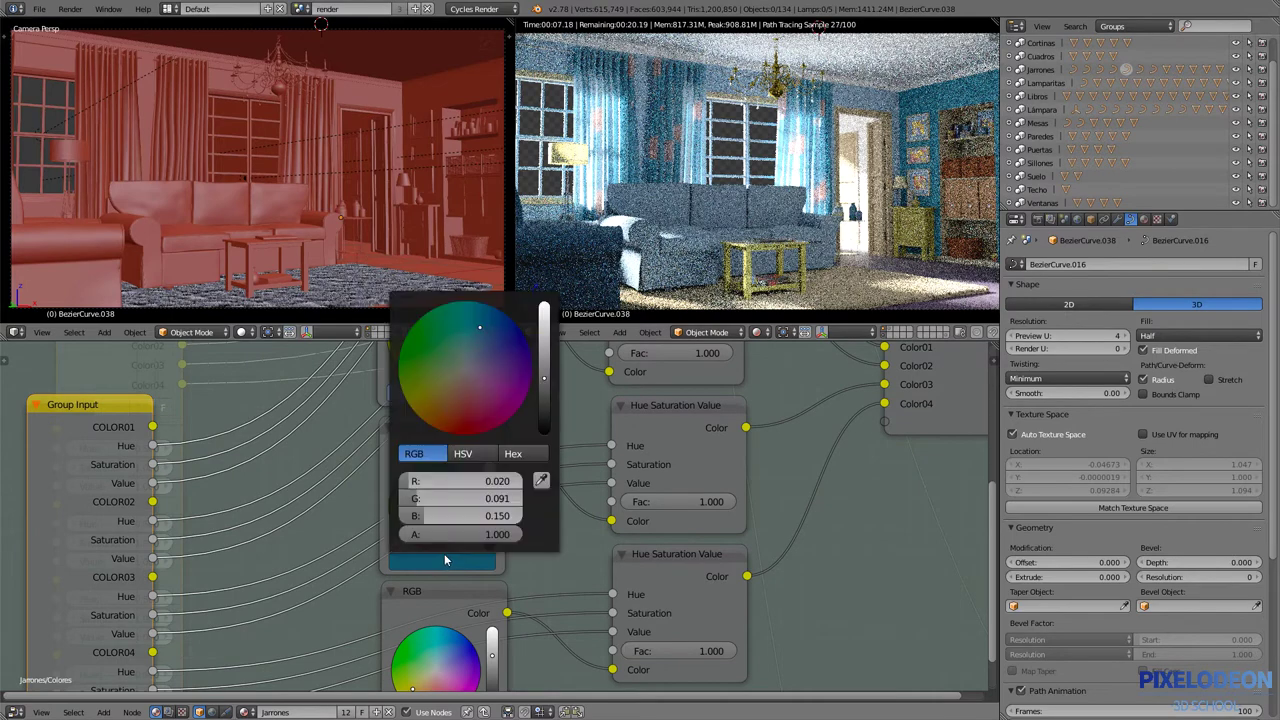
pyautogui.click(447, 395)
pyautogui.moveTo(447, 395); pyautogui.dragTo(444, 399)
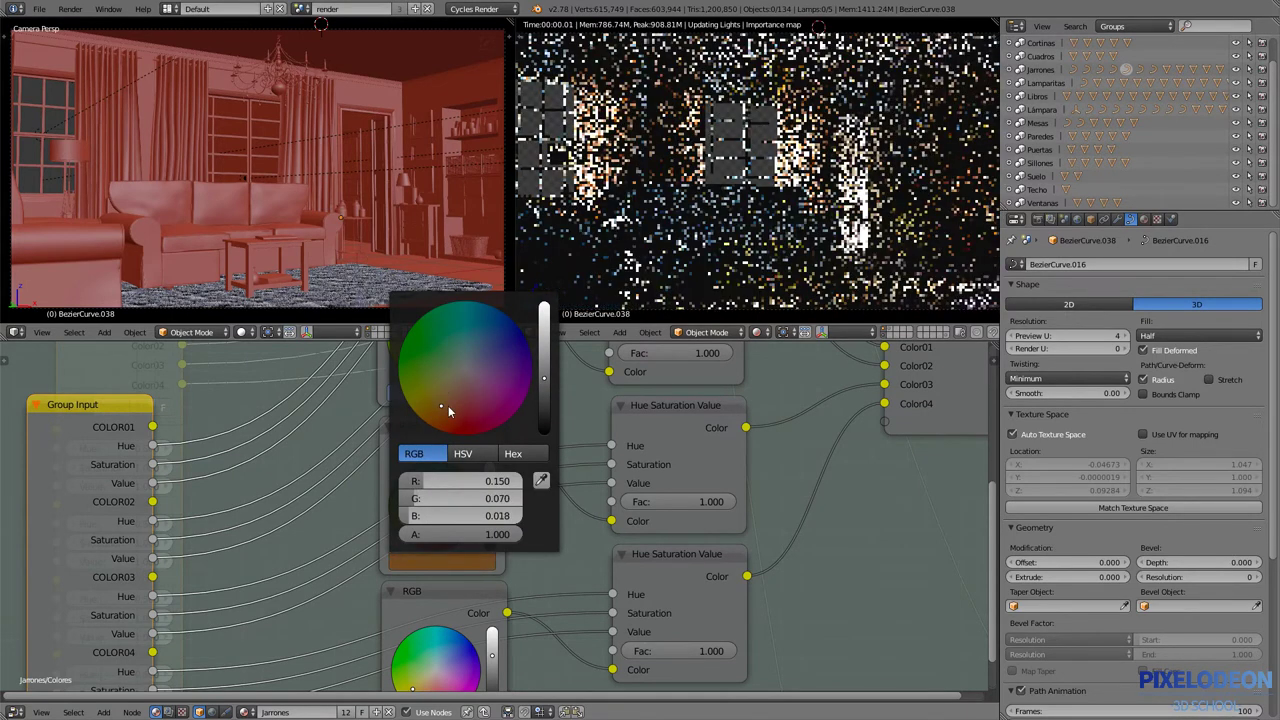
pyautogui.moveTo(544, 378); pyautogui.dragTo(544, 325)
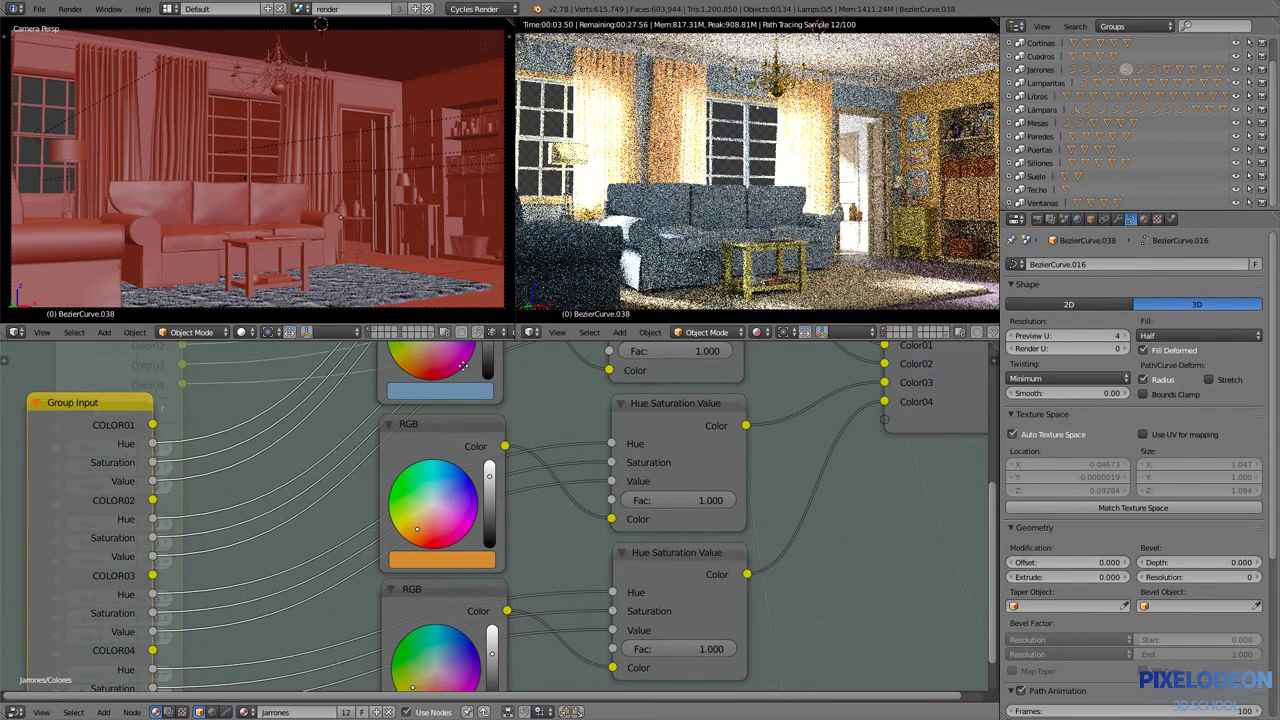
# - Change the fourth RGB colour from yellow to purple-magenta (R 0.308, G 0.066, B 0.402)
pyautogui.keyDown('shift'); pyautogui.scroll(-3, 463, 366); pyautogui.keyUp('shift')
pyautogui.keyDown('shift'); pyautogui.scroll(-2, 450, 450); pyautogui.keyUp('shift')
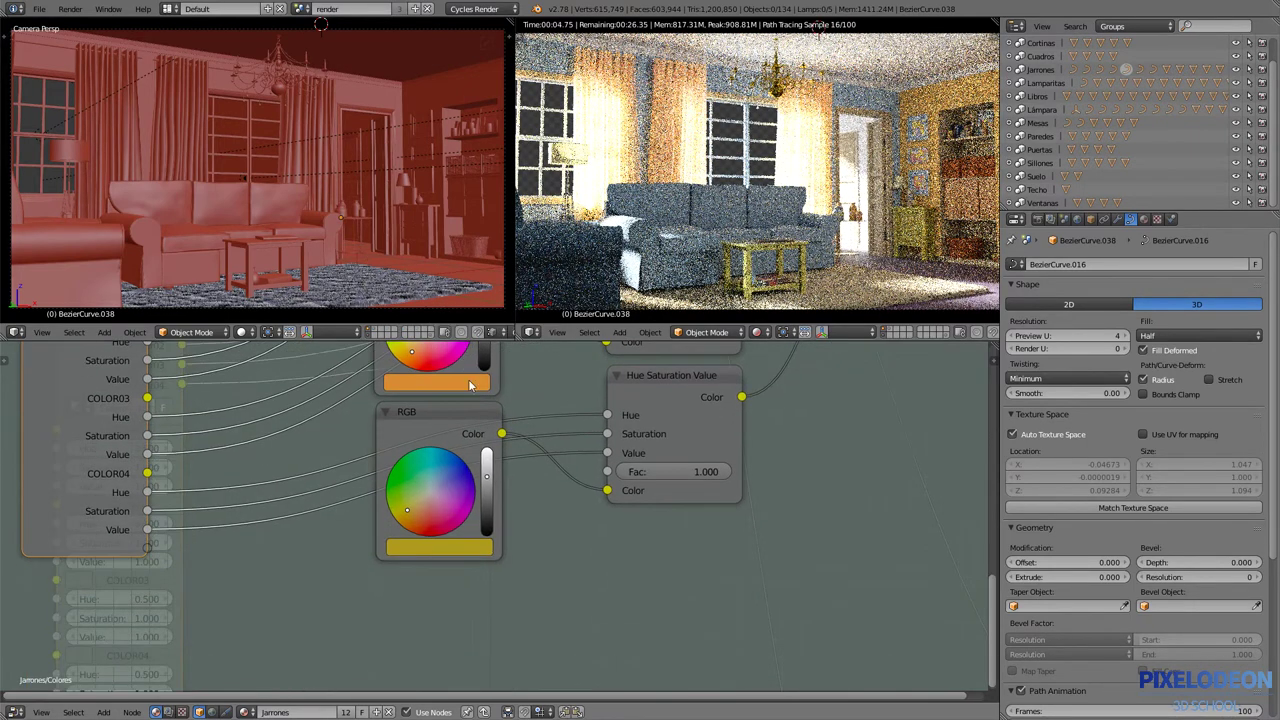
pyautogui.click(442, 548)
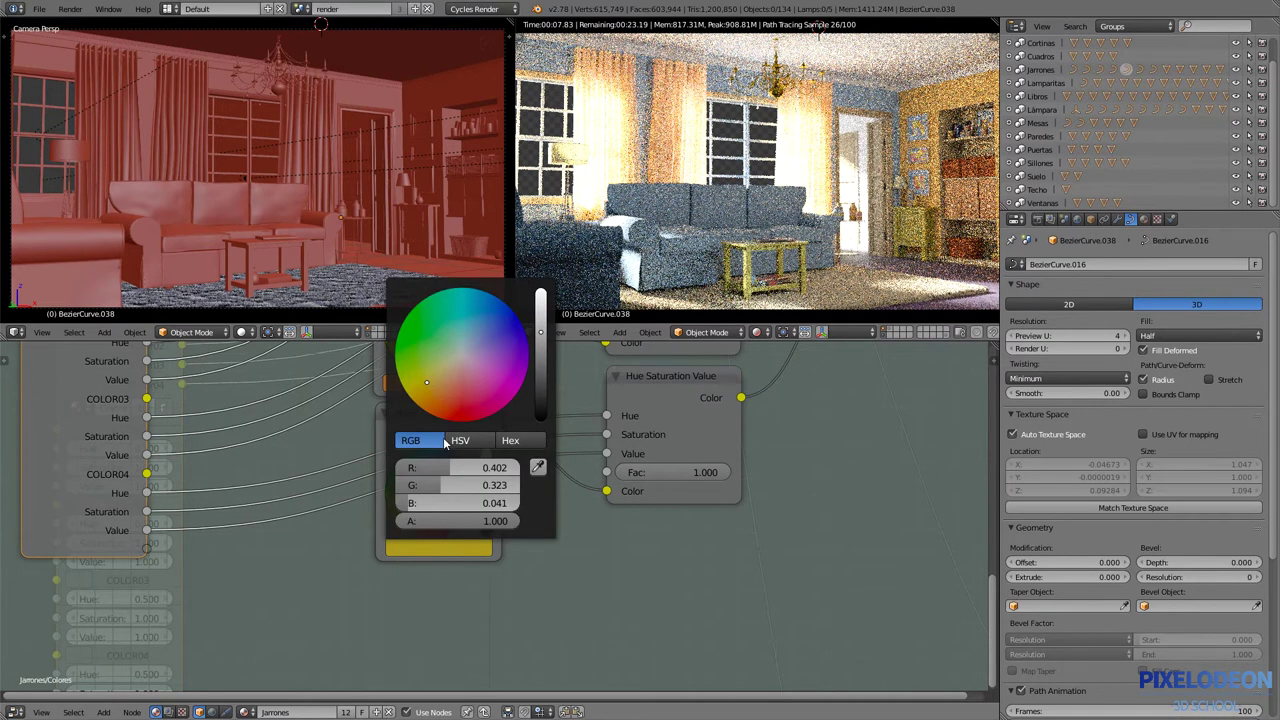
pyautogui.click(497, 375)
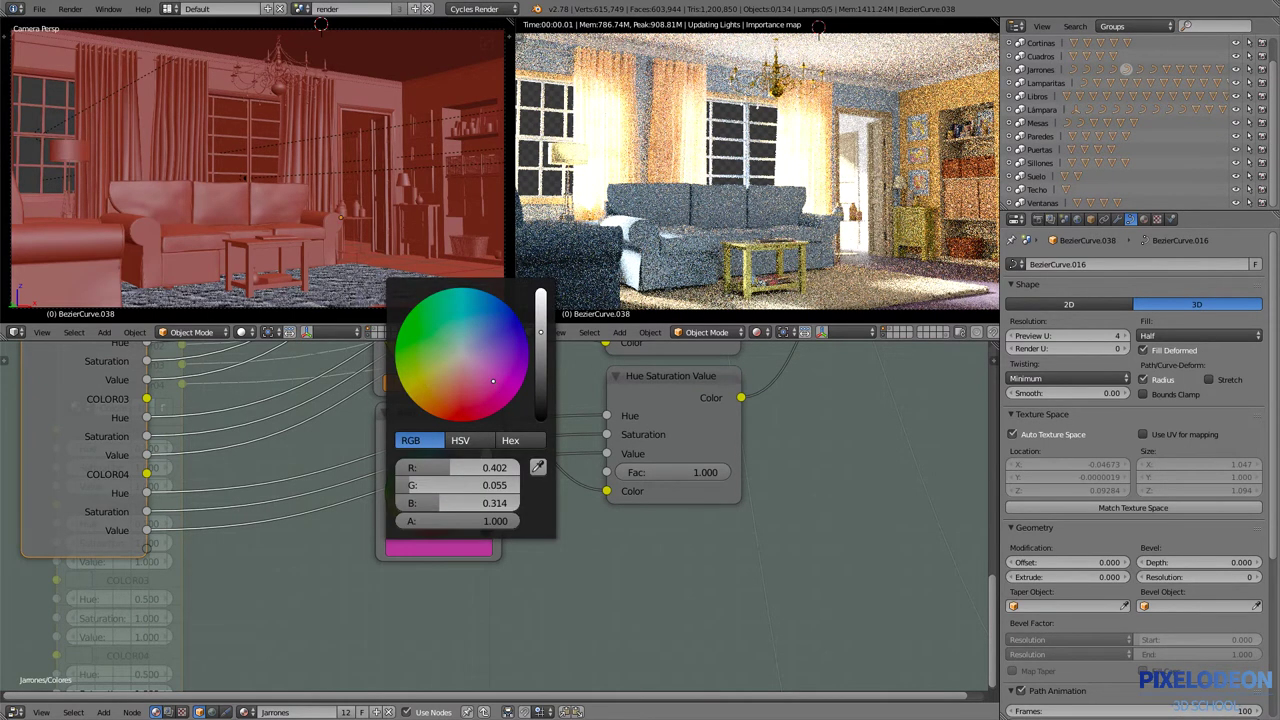
pyautogui.moveTo(496, 375); pyautogui.dragTo(498, 366)
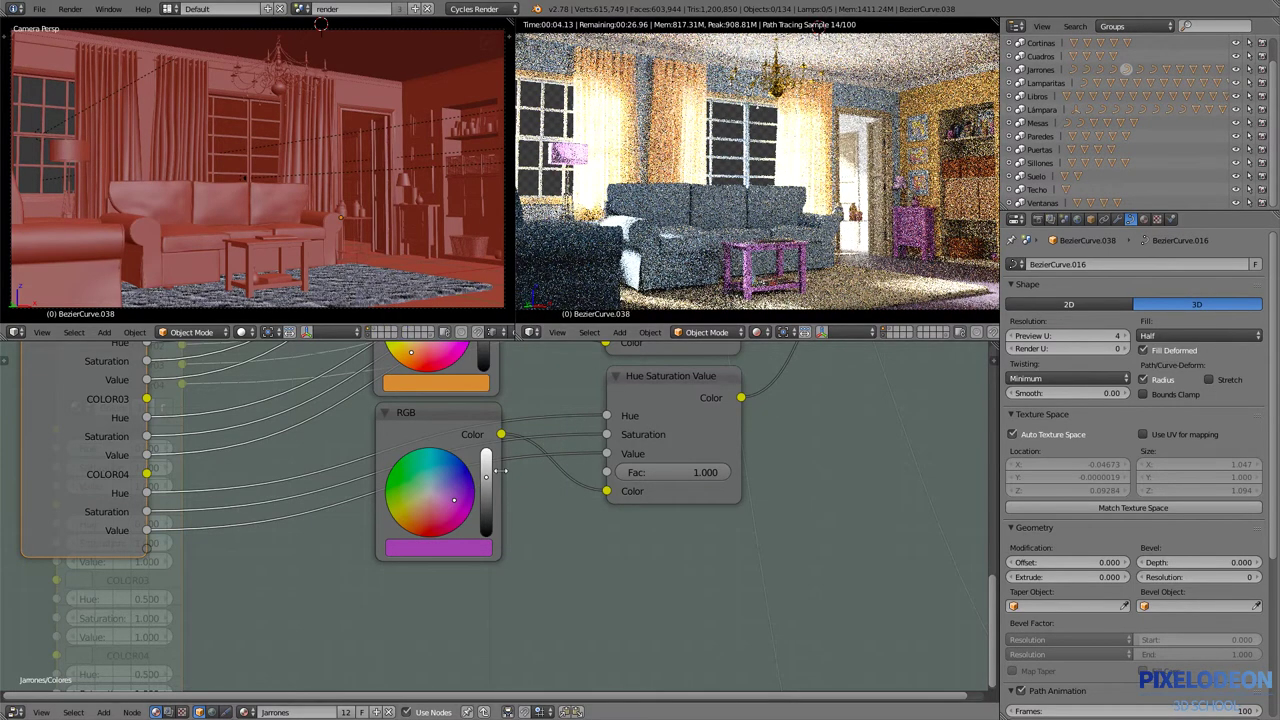
pyautogui.moveTo(443, 596); pyautogui.dragTo(444, 456, button='middle')
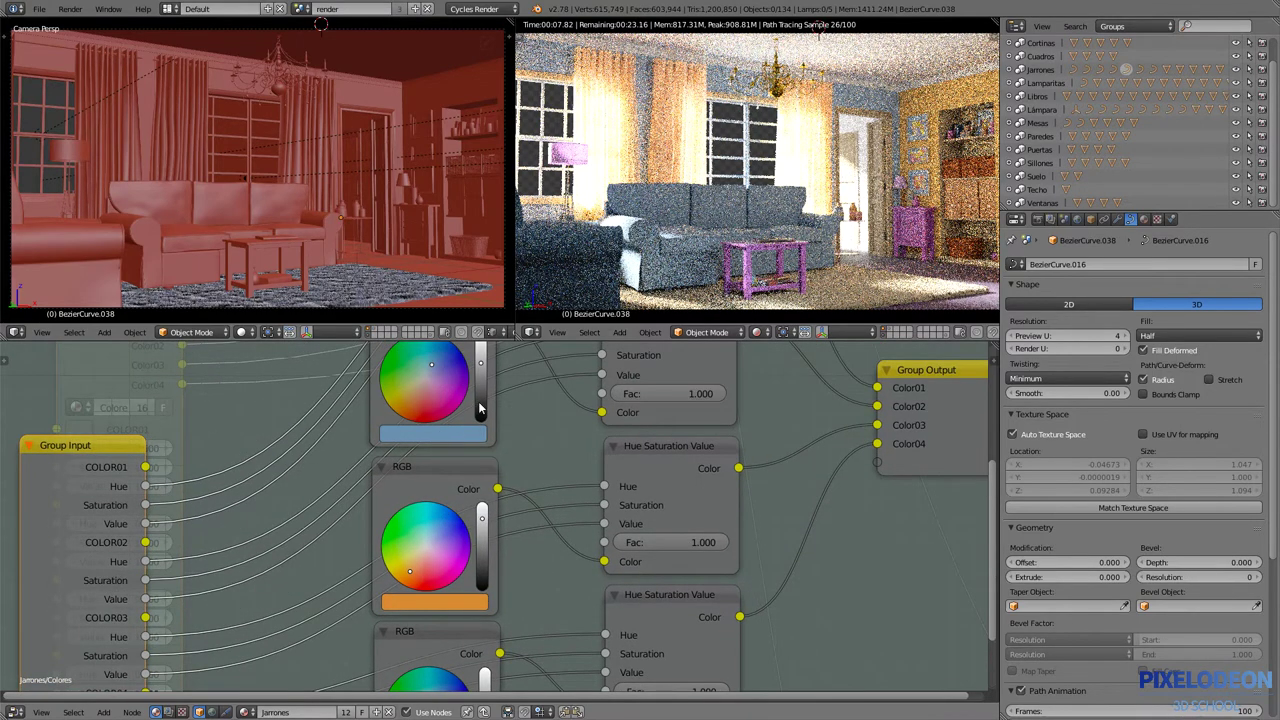
pyautogui.click(478, 401)
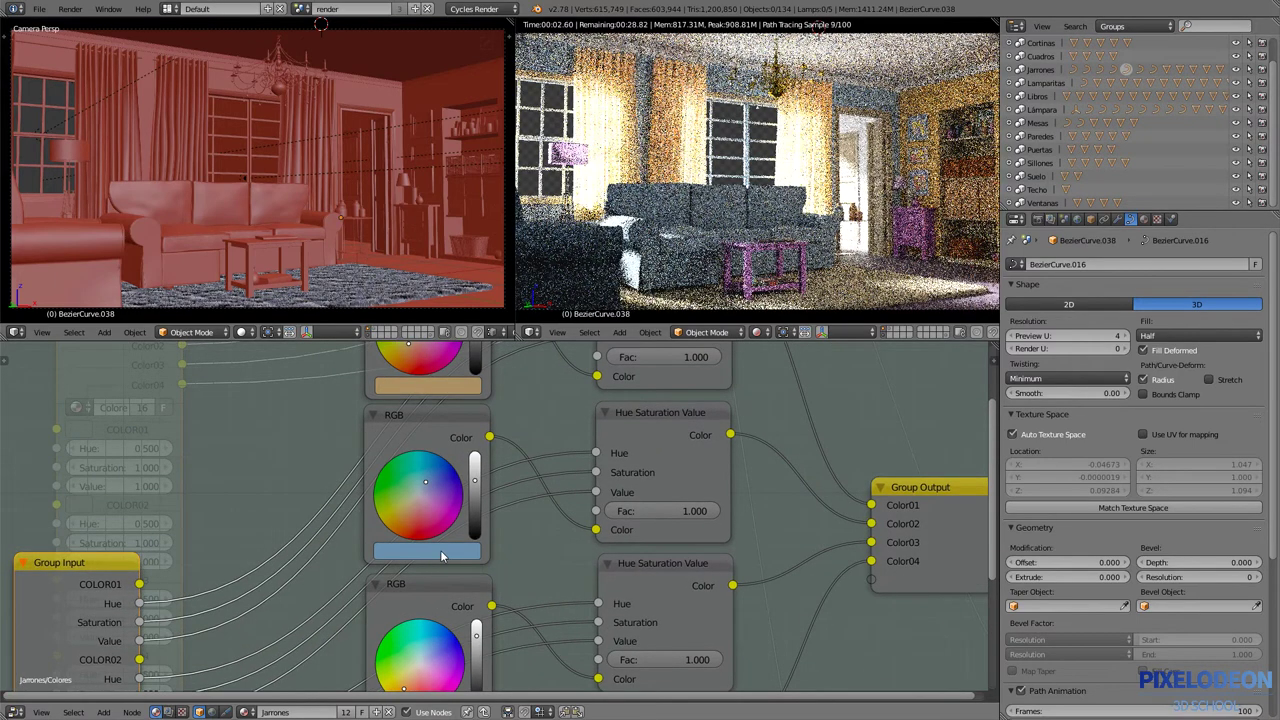
# - Raise the light-blue RGB colour's value and HSV saturation
pyautogui.click(440, 551)
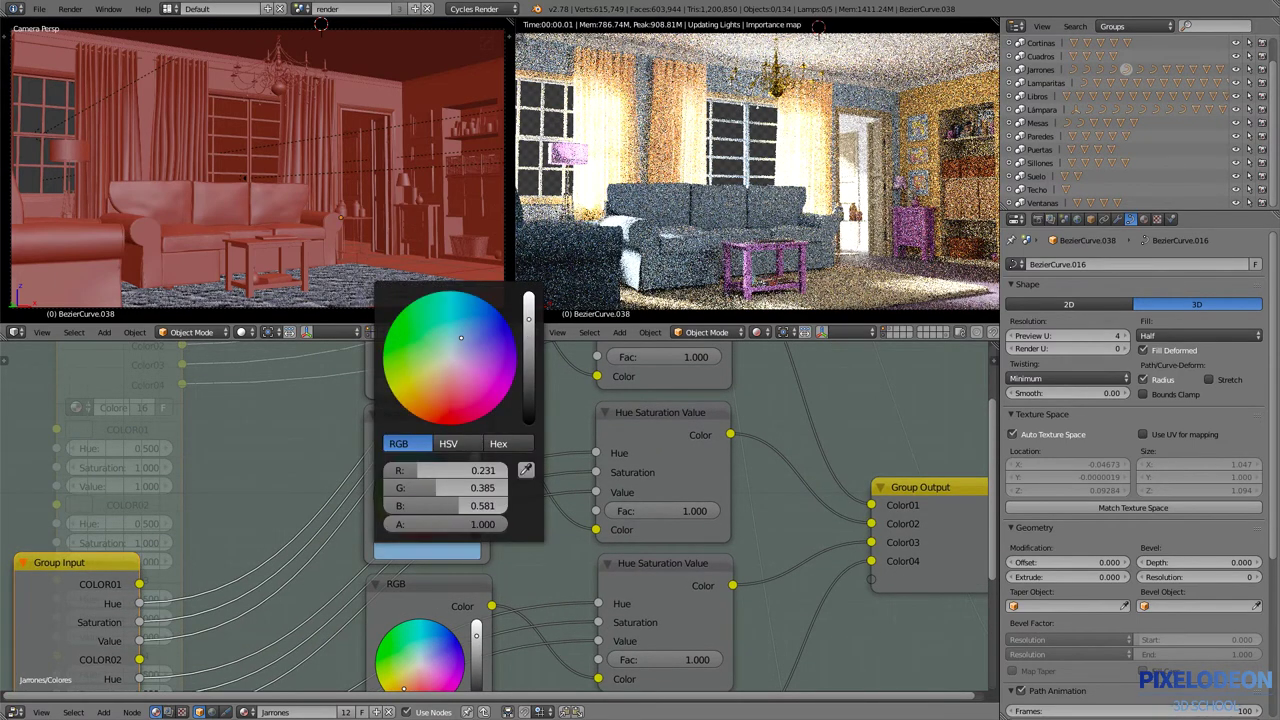
pyautogui.moveTo(530, 318); pyautogui.dragTo(530, 305)
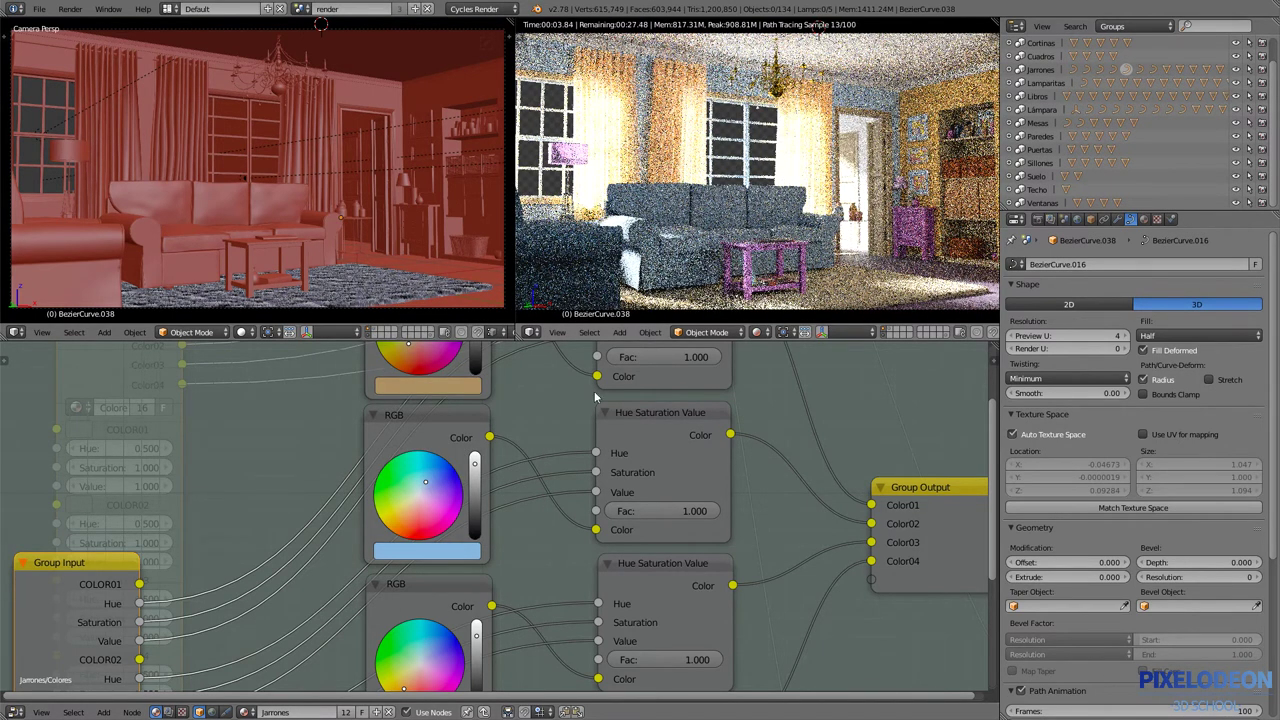
pyautogui.click(450, 553)
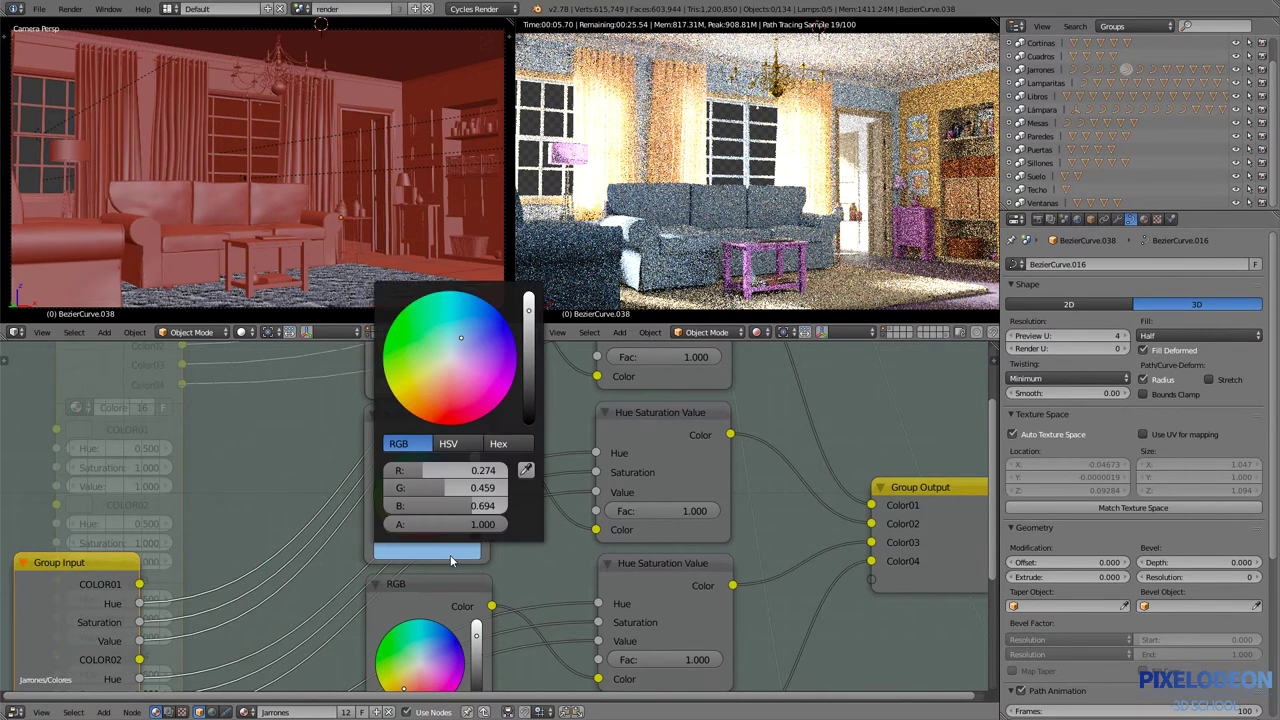
pyautogui.click(450, 447)
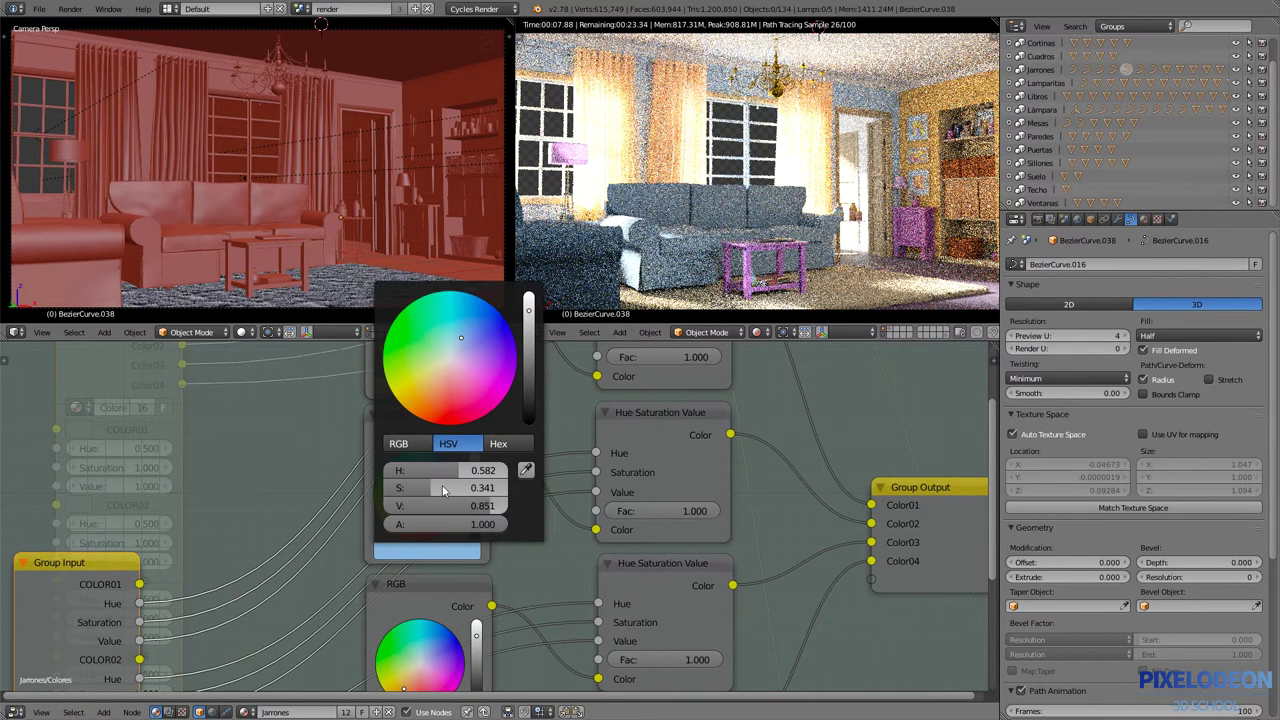
pyautogui.moveTo(444, 489); pyautogui.dragTo(463, 489)
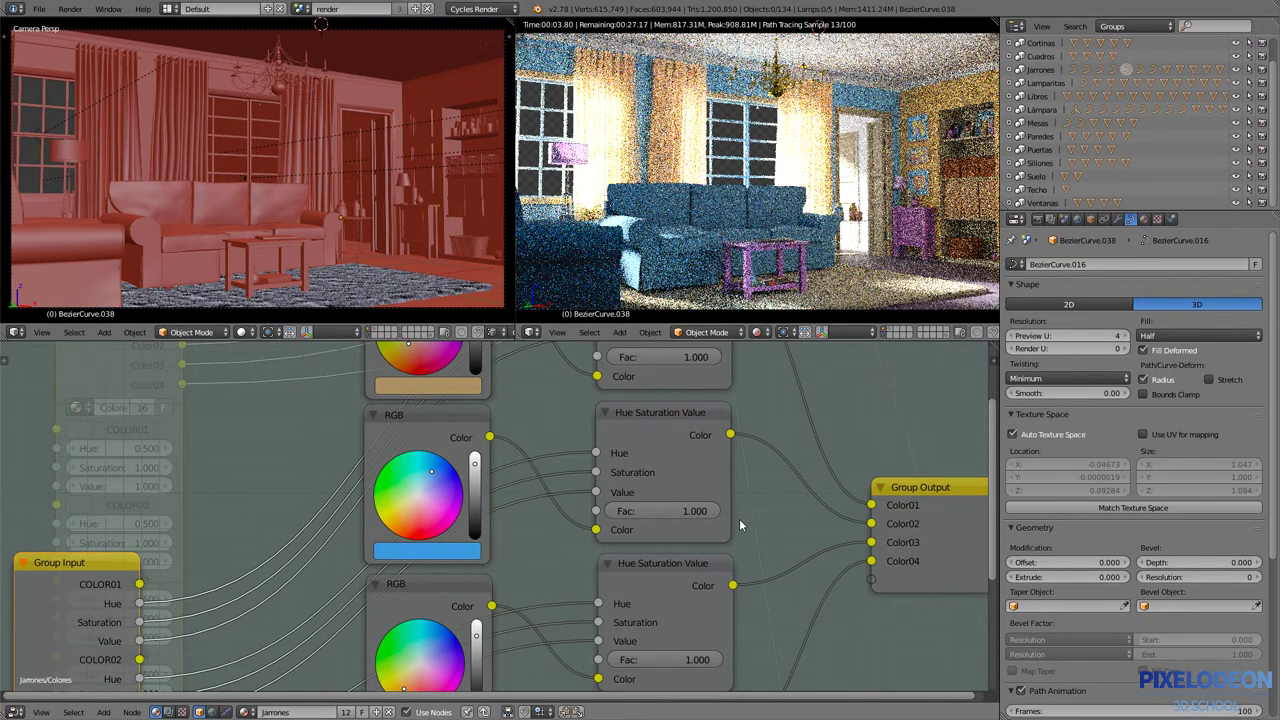
# - Select the Jarrones vases in the Outliner and isolate them in solid-shaded local view
pyautogui.scroll(-3, 540, 521)
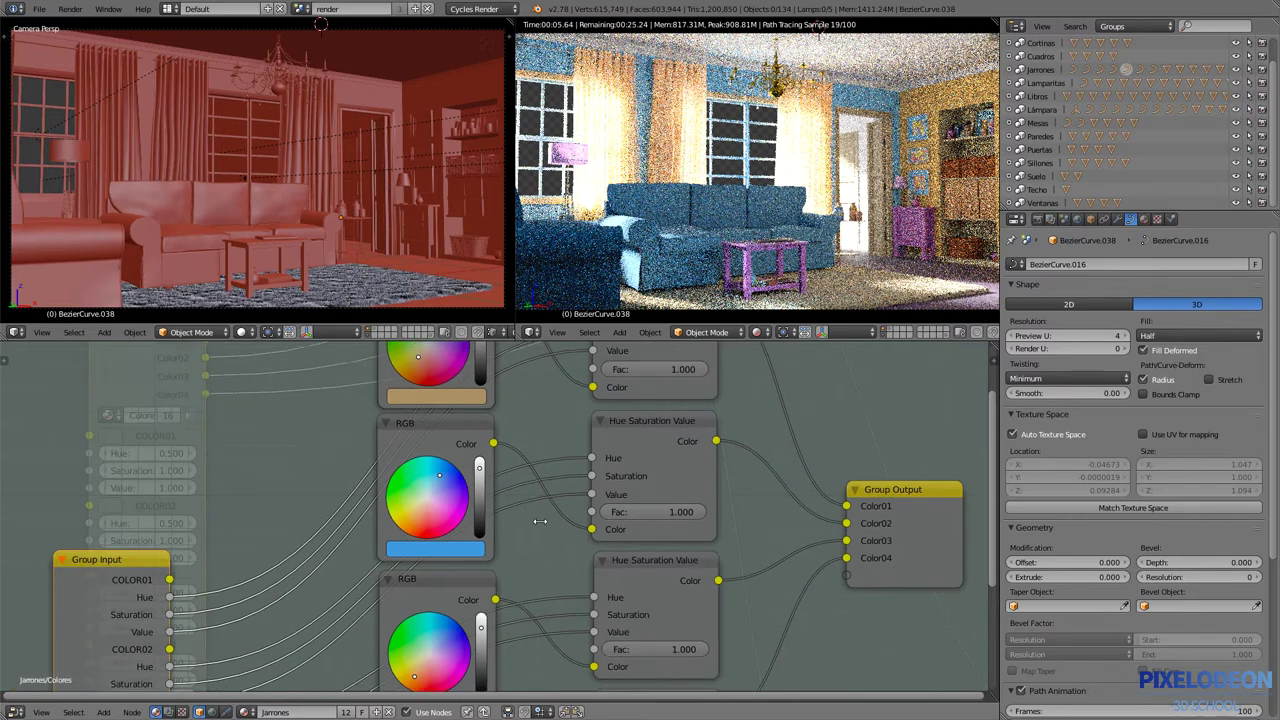
pyautogui.scroll(-2, 540, 521)
pyautogui.scroll(-1, 540, 521)
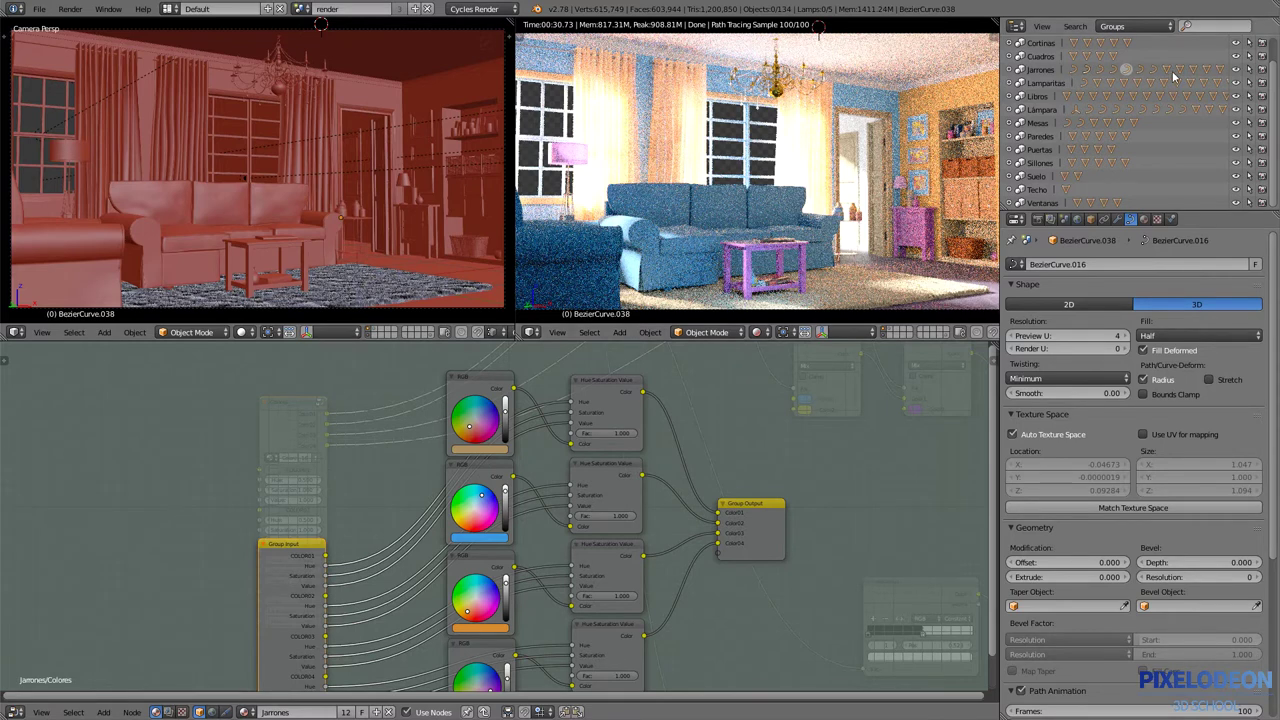
pyautogui.click(1048, 72)
pyautogui.hotkey('shift', 'z')
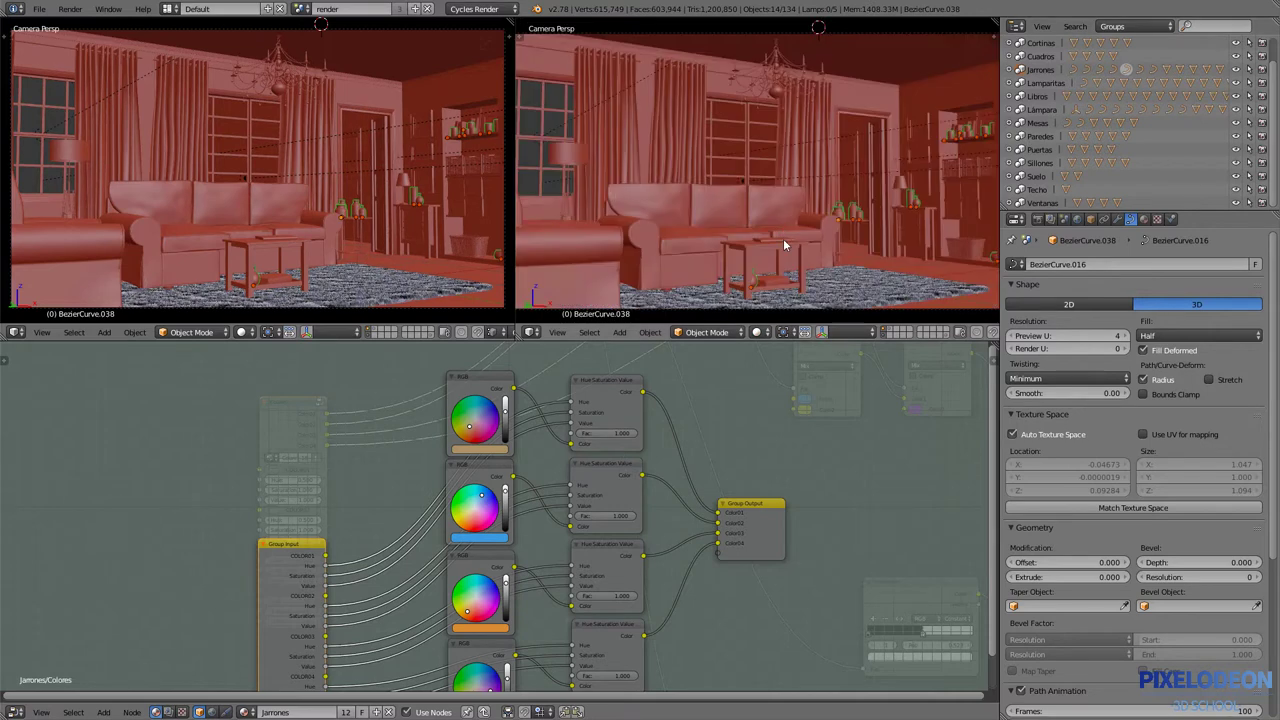
pyautogui.hotkey('shift', 'z')
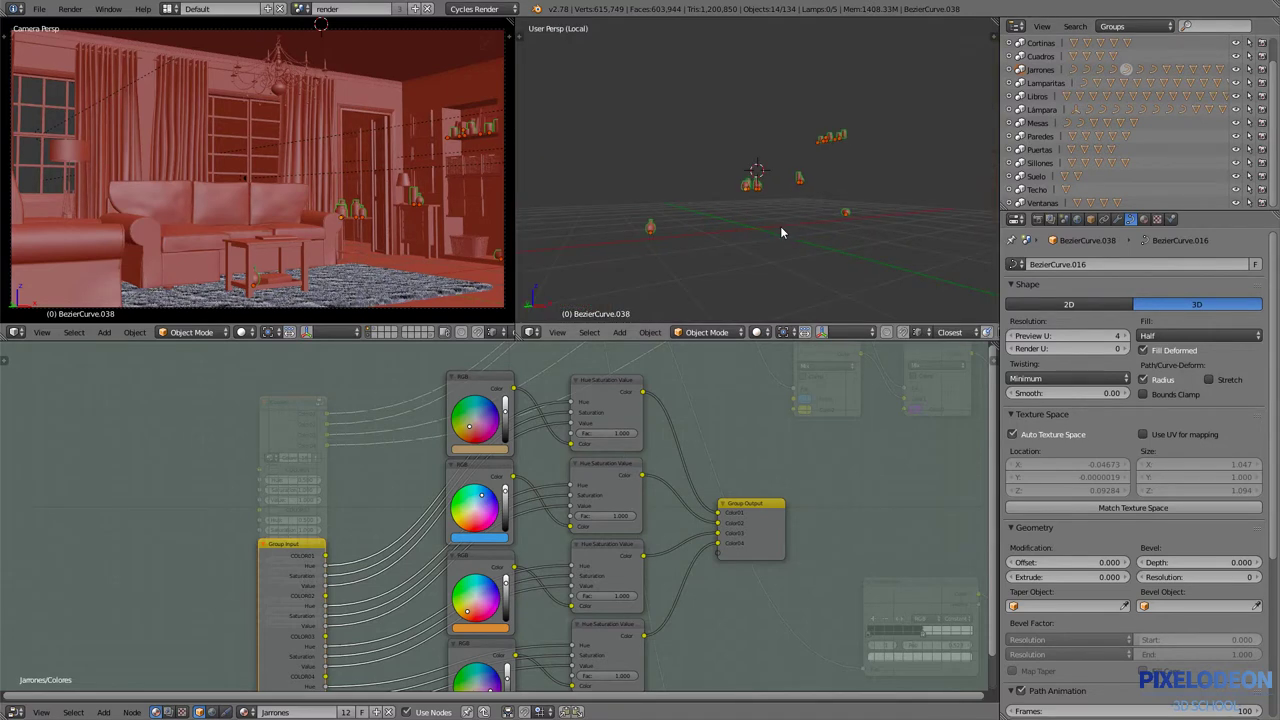
pyautogui.moveTo(724, 210)
pyautogui.mouseDown(button='middle')
pyautogui.moveTo(798, 203)
pyautogui.moveTo(798, 172)
pyautogui.moveTo(786, 181)
pyautogui.moveTo(816, 179)
pyautogui.mouseUp(button='middle')
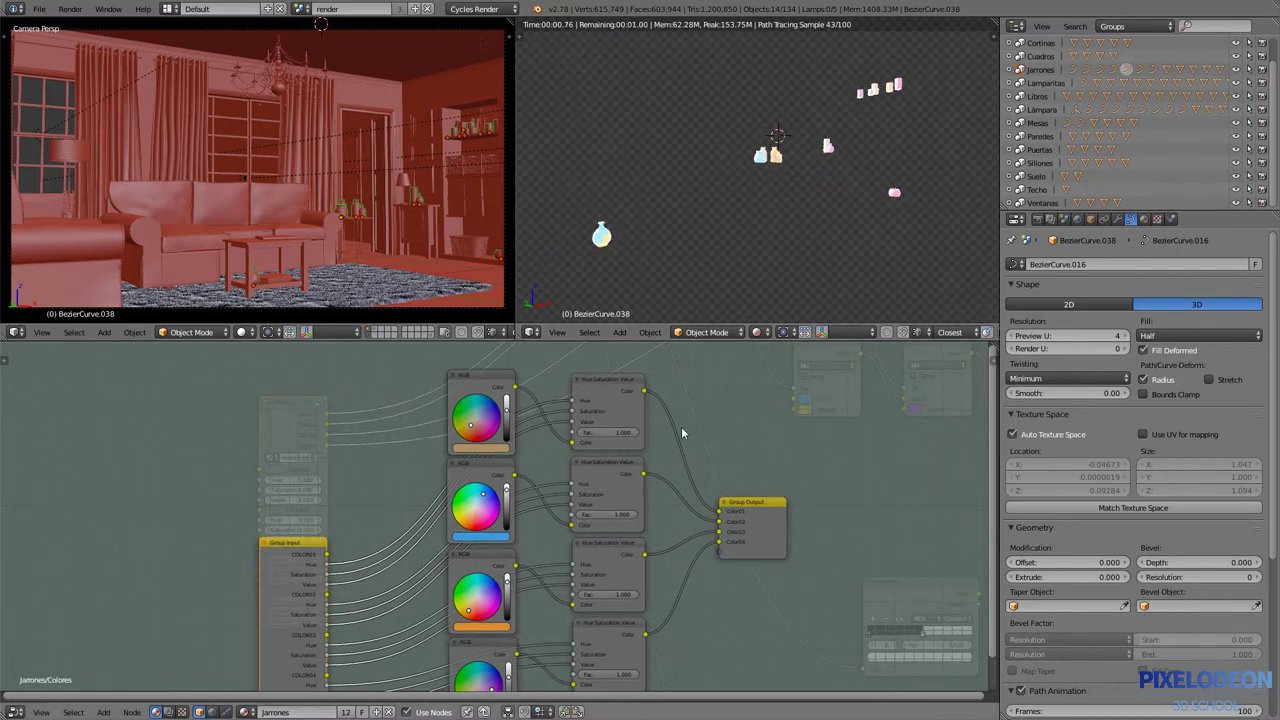
pyautogui.press('Tab')
pyautogui.scroll(-3, 676, 448)
pyautogui.scroll(-3, 630, 465)
pyautogui.scroll(-1, 600, 478)
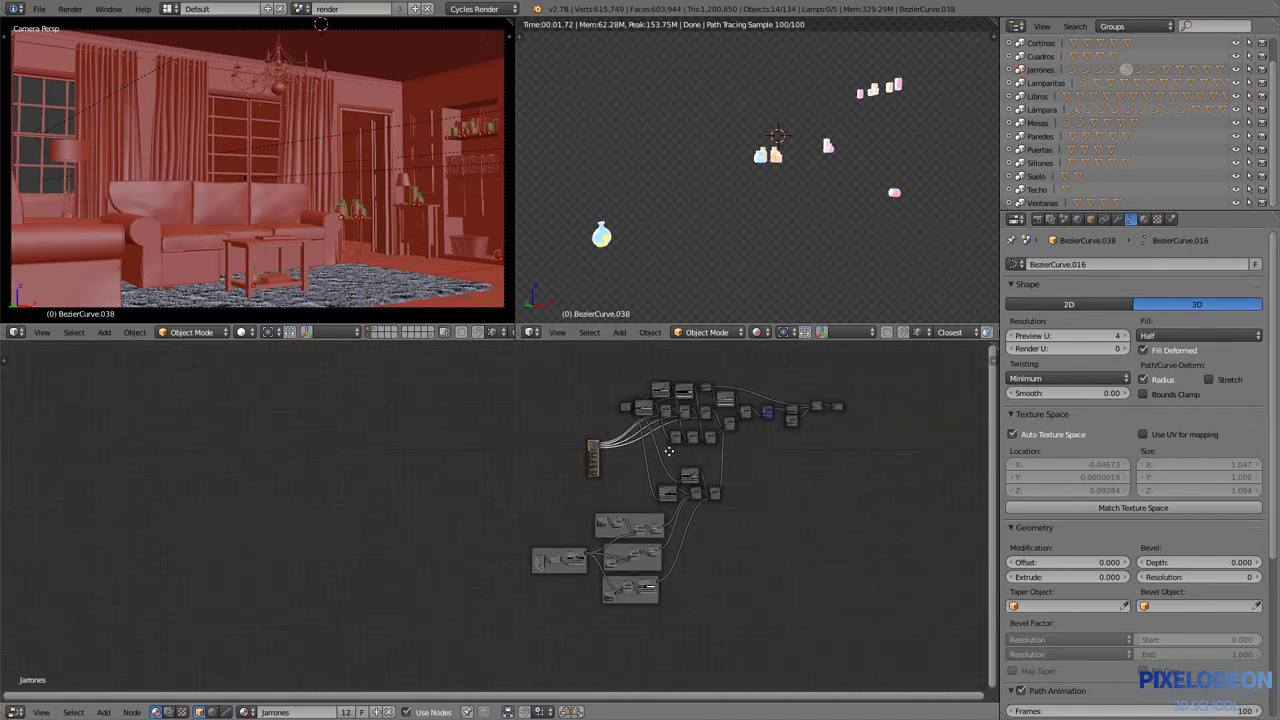
pyautogui.scroll(1, 590, 483)
pyautogui.scroll(1, 598, 480)
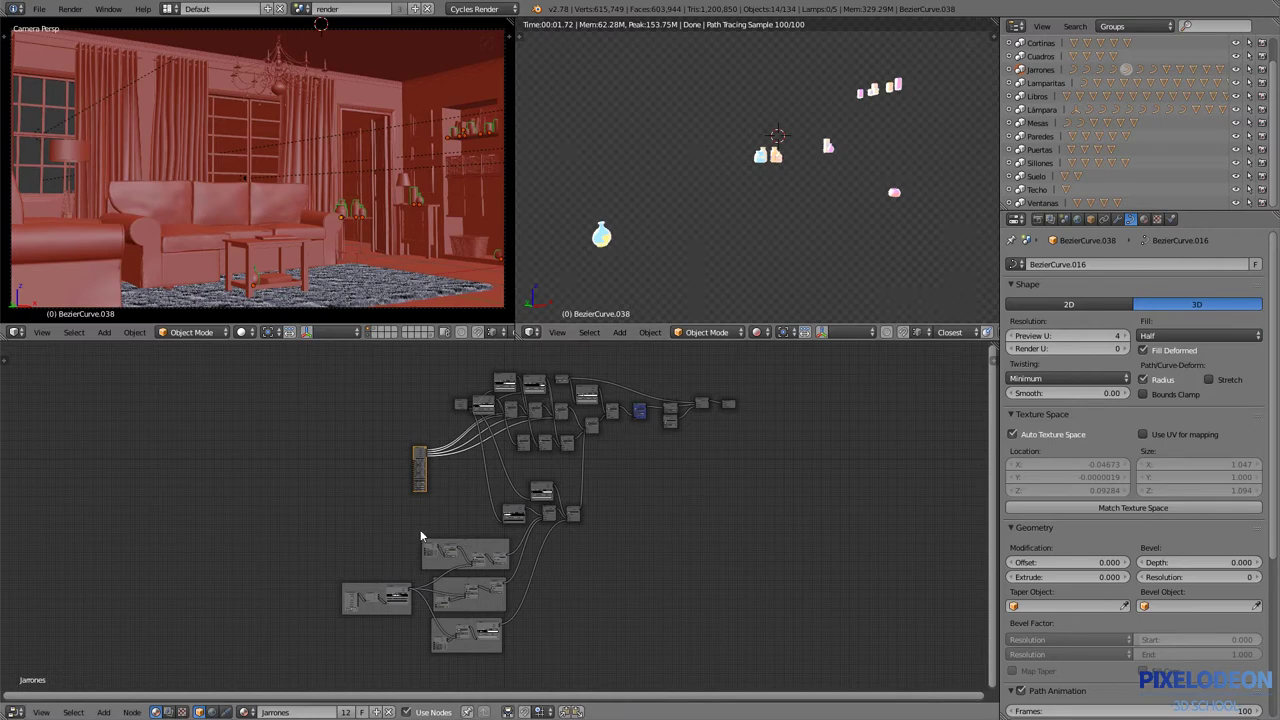
pyautogui.scroll(2, 420, 459)
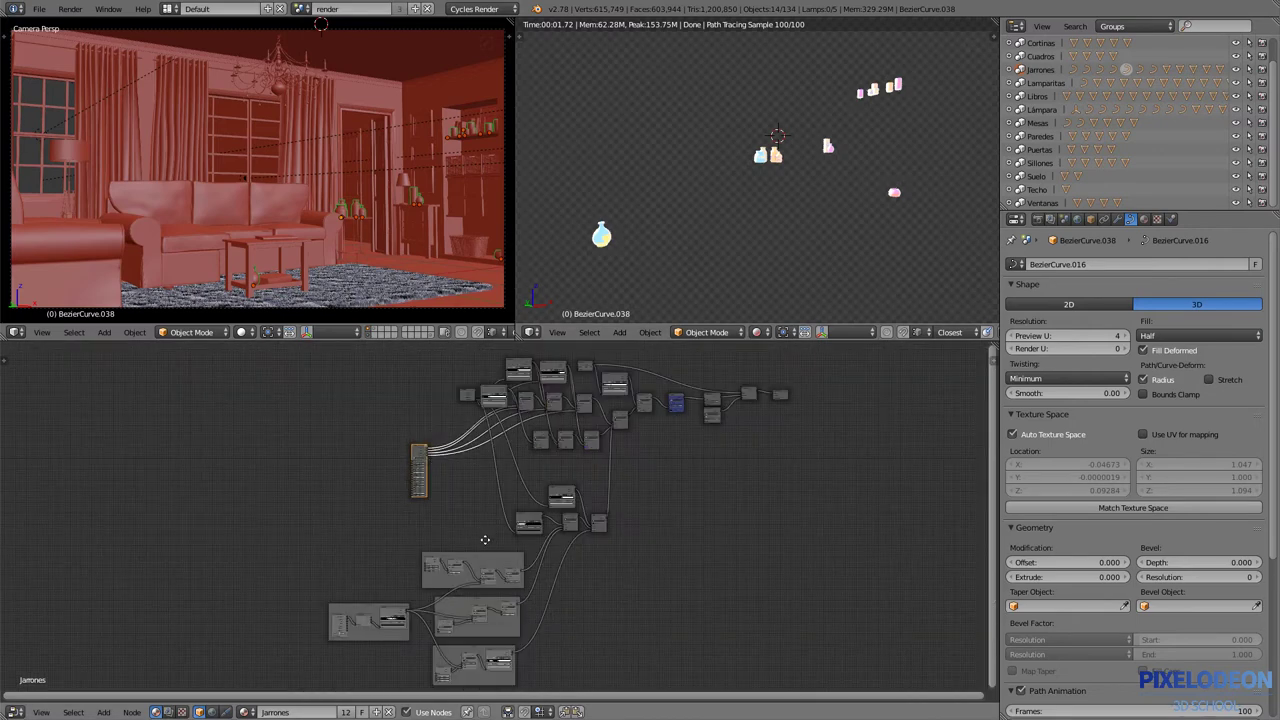
pyautogui.moveTo(486, 540); pyautogui.dragTo(486, 504, button='middle')
pyautogui.scroll(2, 594, 246)
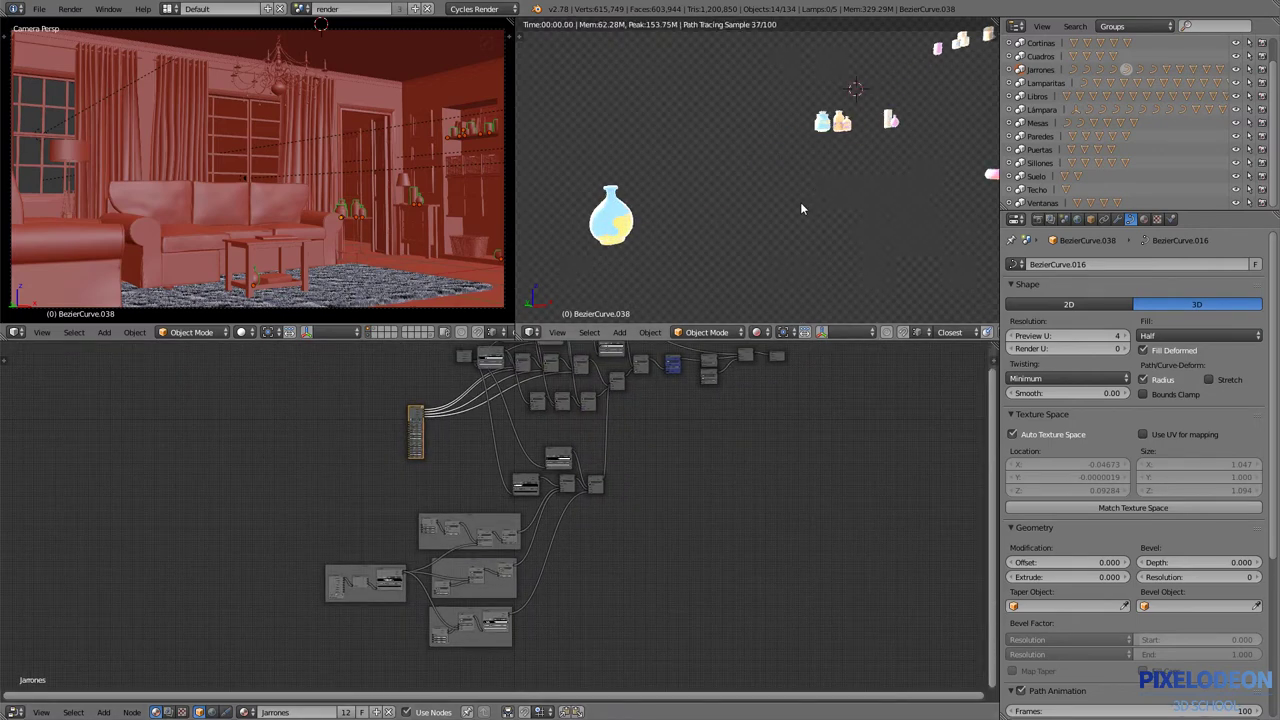
pyautogui.scroll(1, 790, 202)
pyautogui.scroll(3, 754, 190)
pyautogui.scroll(2, 756, 188)
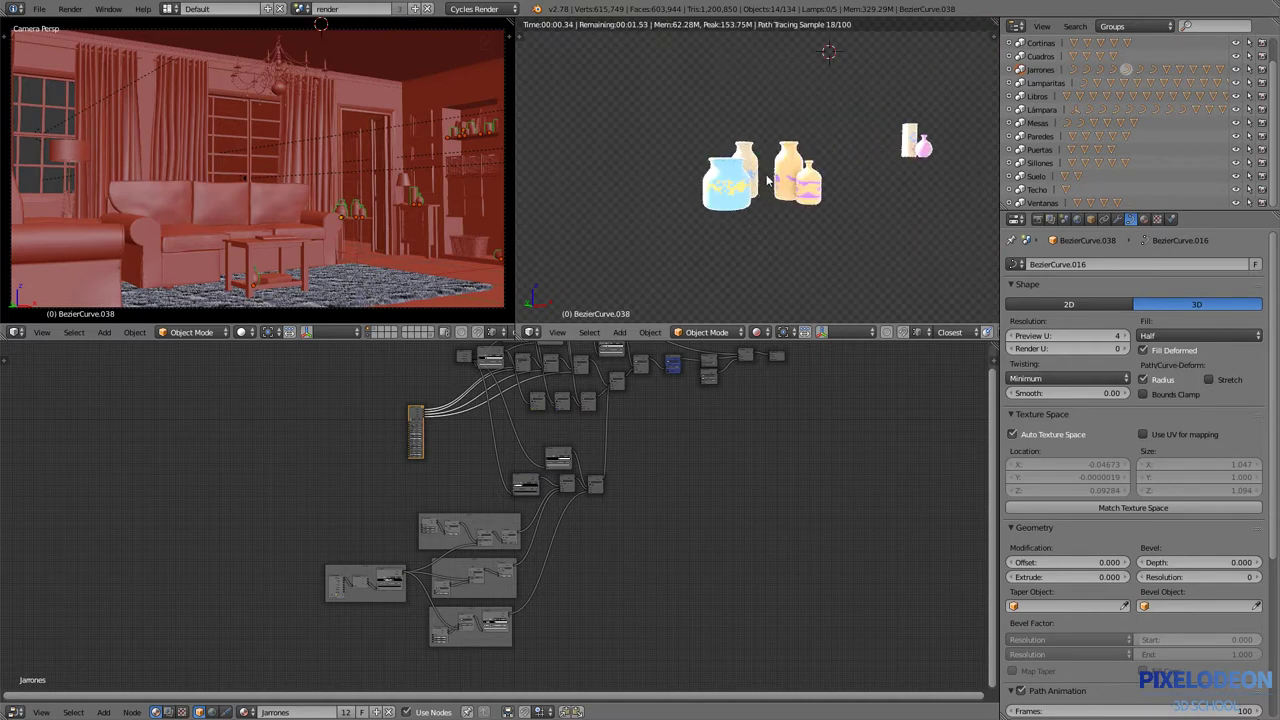
pyautogui.scroll(-2, 768, 207)
pyautogui.scroll(-2, 768, 207)
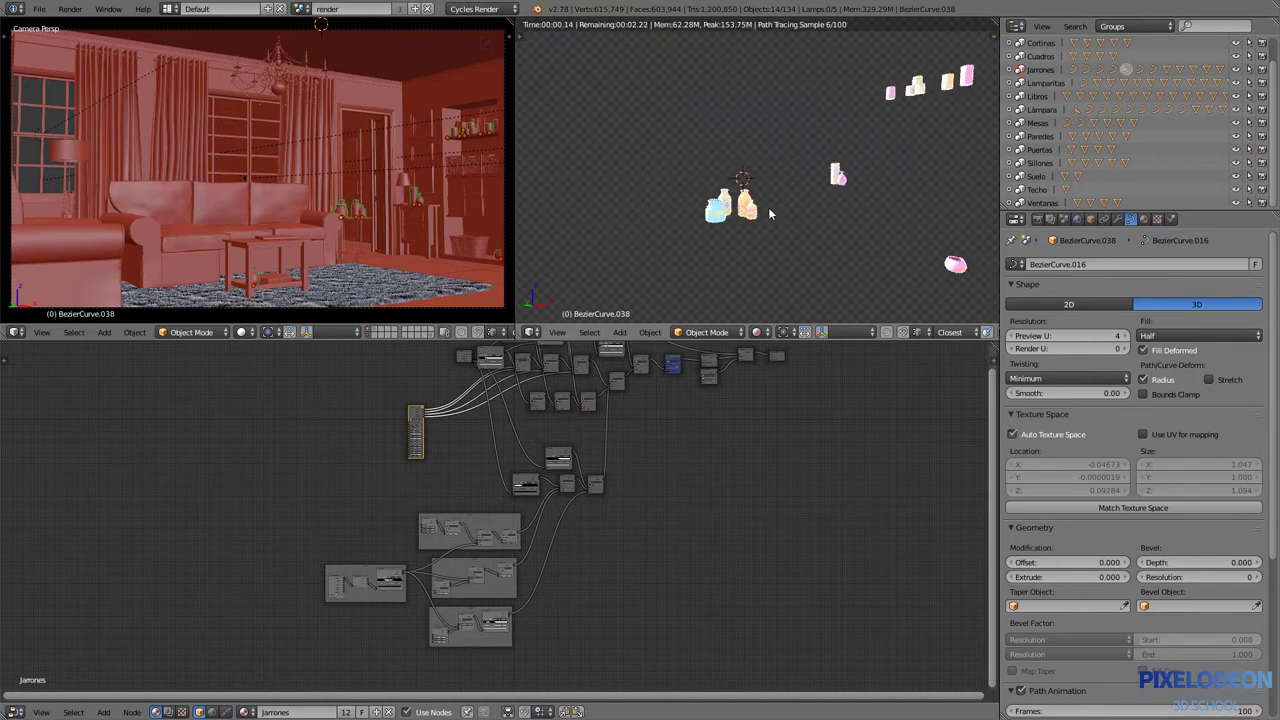
pyautogui.scroll(-1, 790, 202)
pyautogui.scroll(1, 790, 202)
pyautogui.scroll(1, 791, 206)
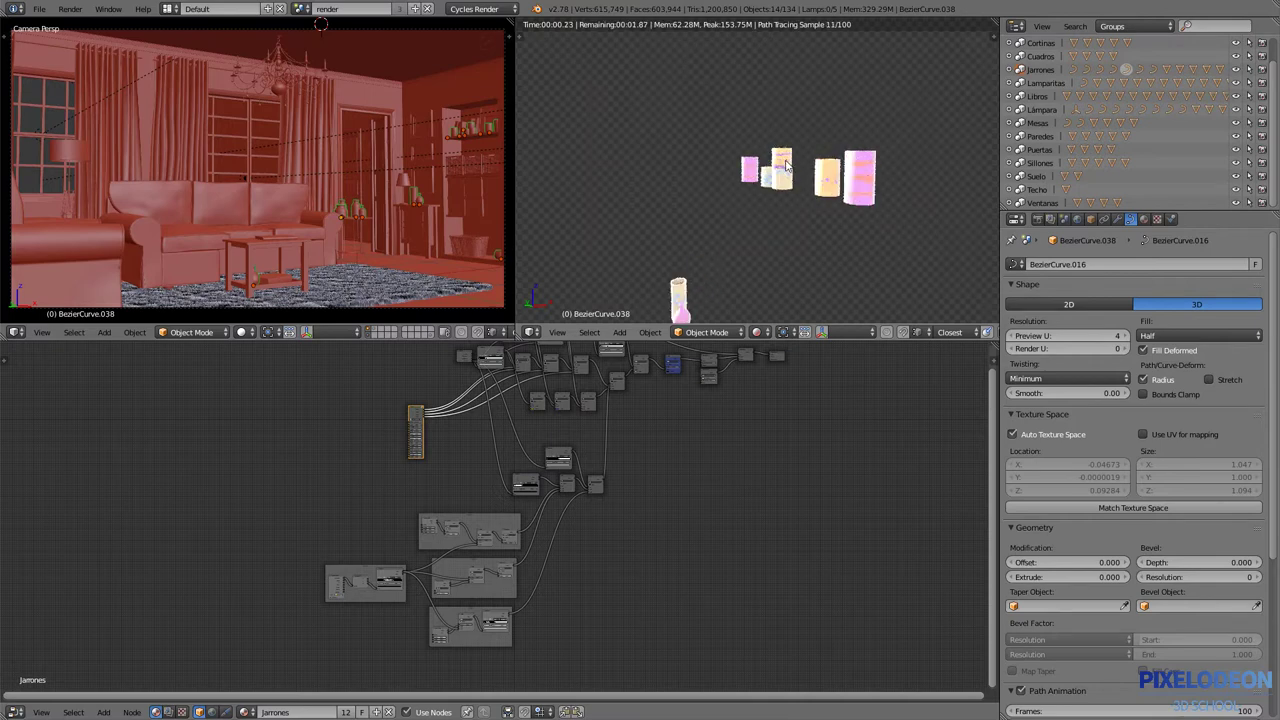
pyautogui.scroll(1, 792, 210)
pyautogui.scroll(-1, 777, 236)
pyautogui.scroll(-1, 776, 225)
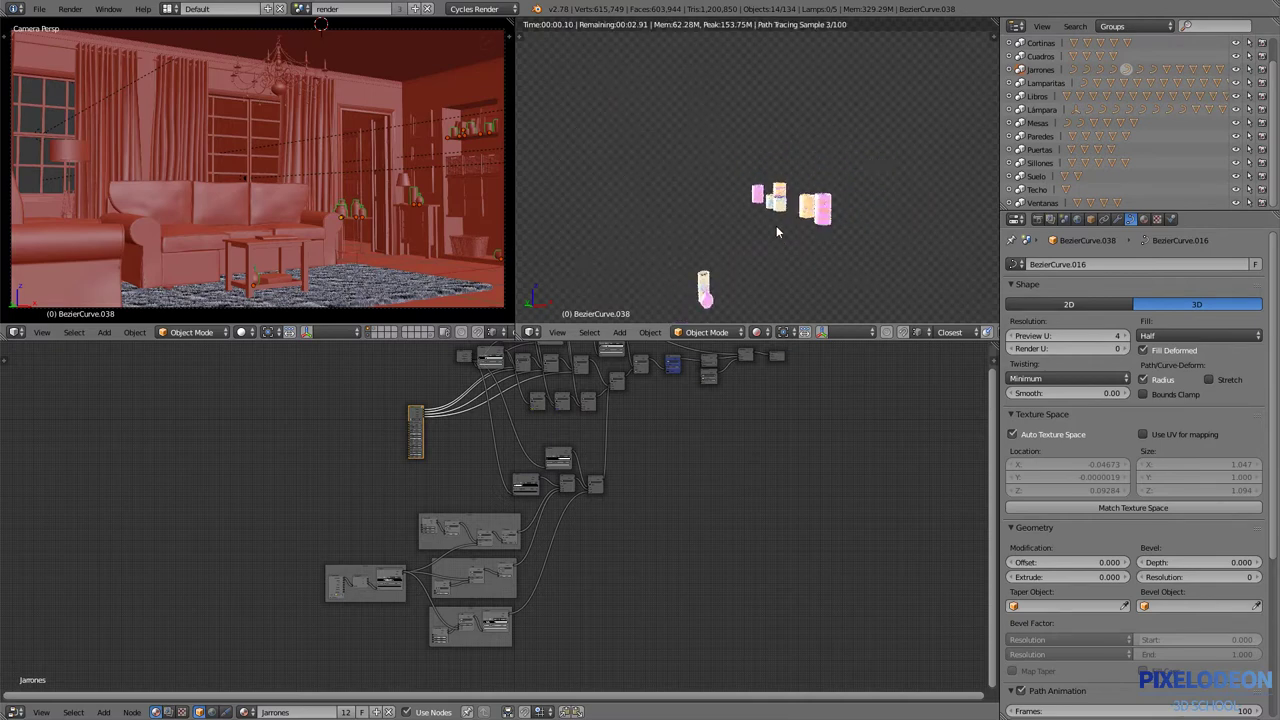
pyautogui.scroll(-2, 706, 278)
pyautogui.scroll(-1, 801, 130)
pyautogui.scroll(-1, 774, 149)
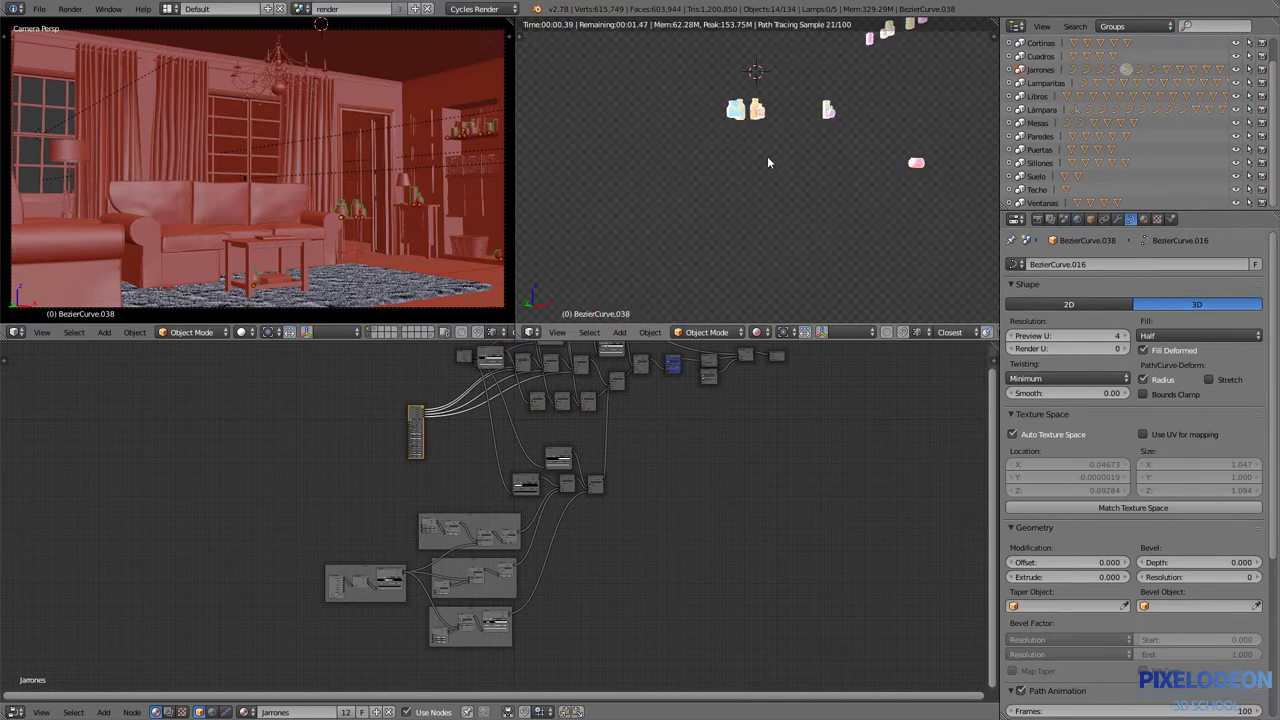
pyautogui.keyDown('shift'); pyautogui.moveTo(767, 156); pyautogui.dragTo(730, 225, button='middle'); pyautogui.keyUp('shift')
pyautogui.scroll(1, 750, 215)
pyautogui.scroll(1, 778, 203)
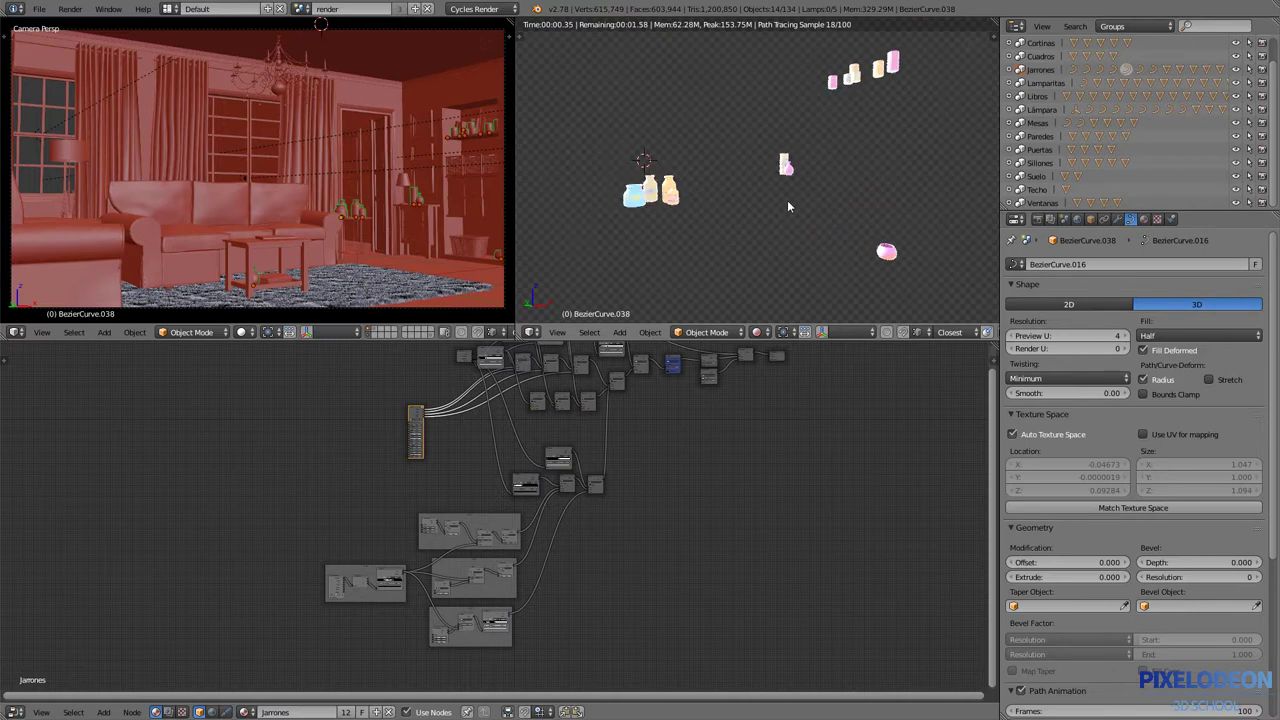
pyautogui.moveTo(474, 428); pyautogui.dragTo(437, 528, button='middle')
pyautogui.scroll(2, 455, 461)
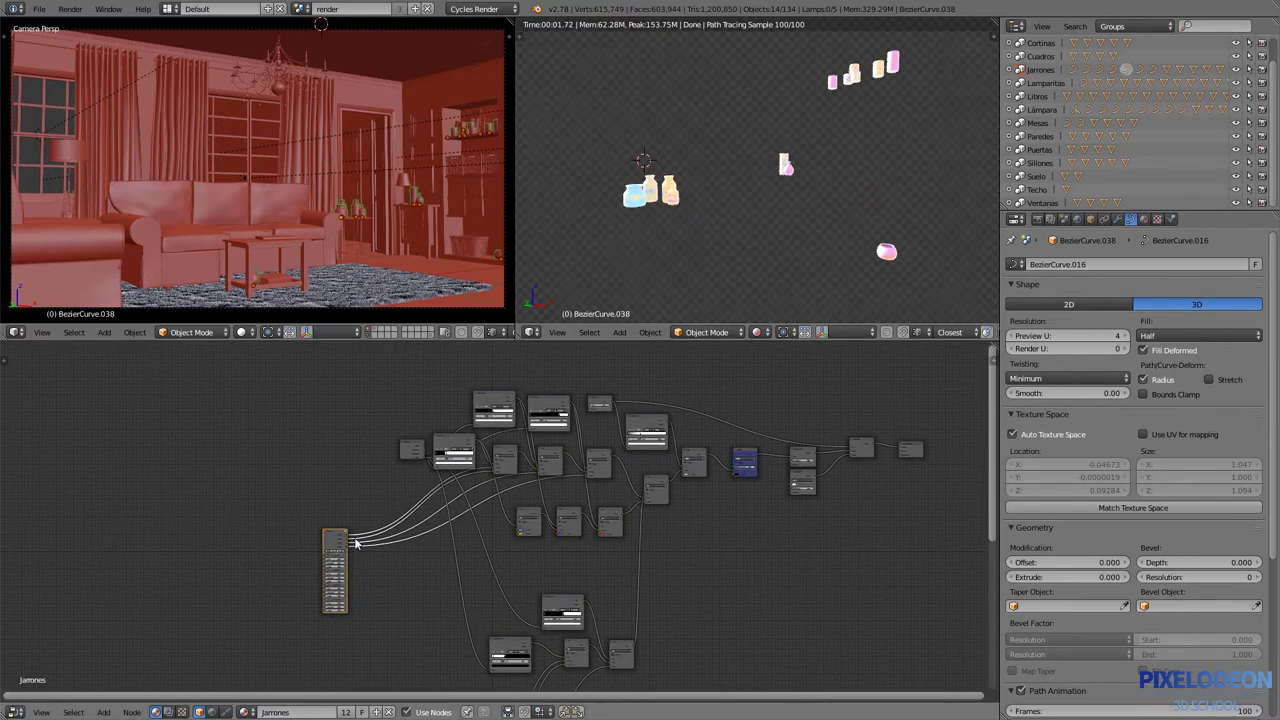
pyautogui.scroll(2, 333, 538)
# - Recolour the four vase RGB nodes green, red, blue and green, then exit the group
pyautogui.press('Tab')
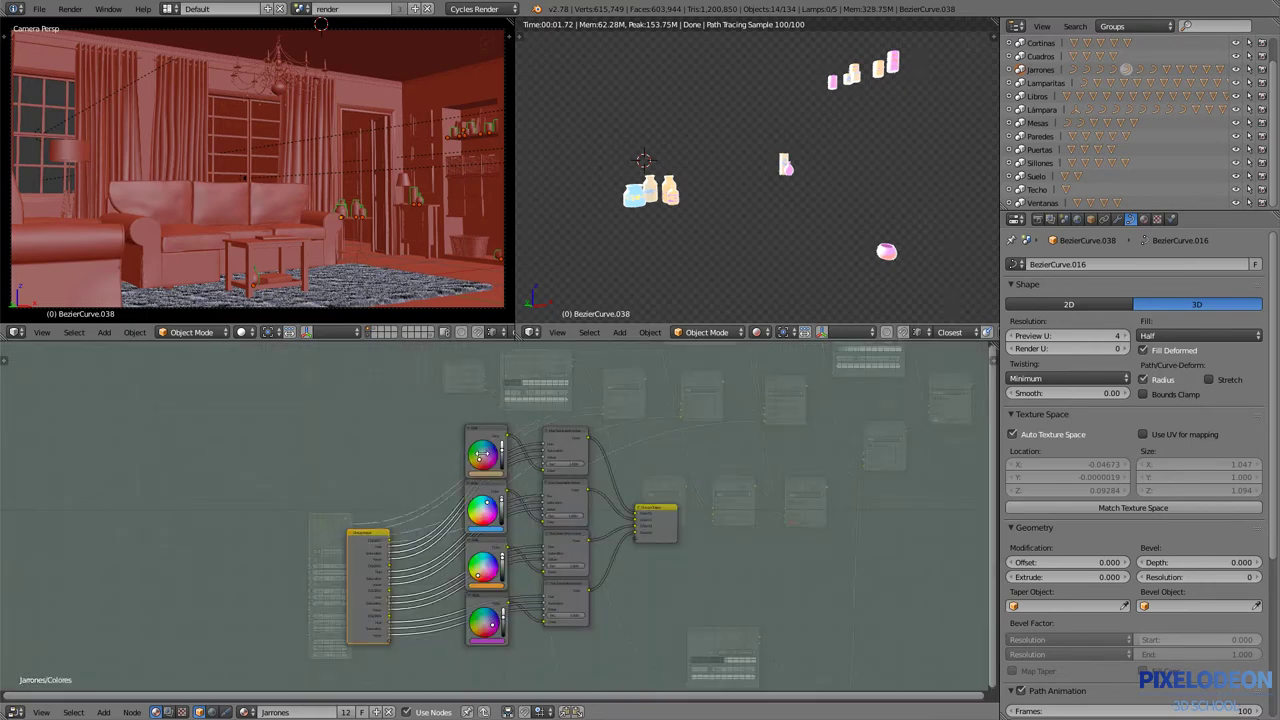
pyautogui.click(483, 455)
pyautogui.click(481, 516)
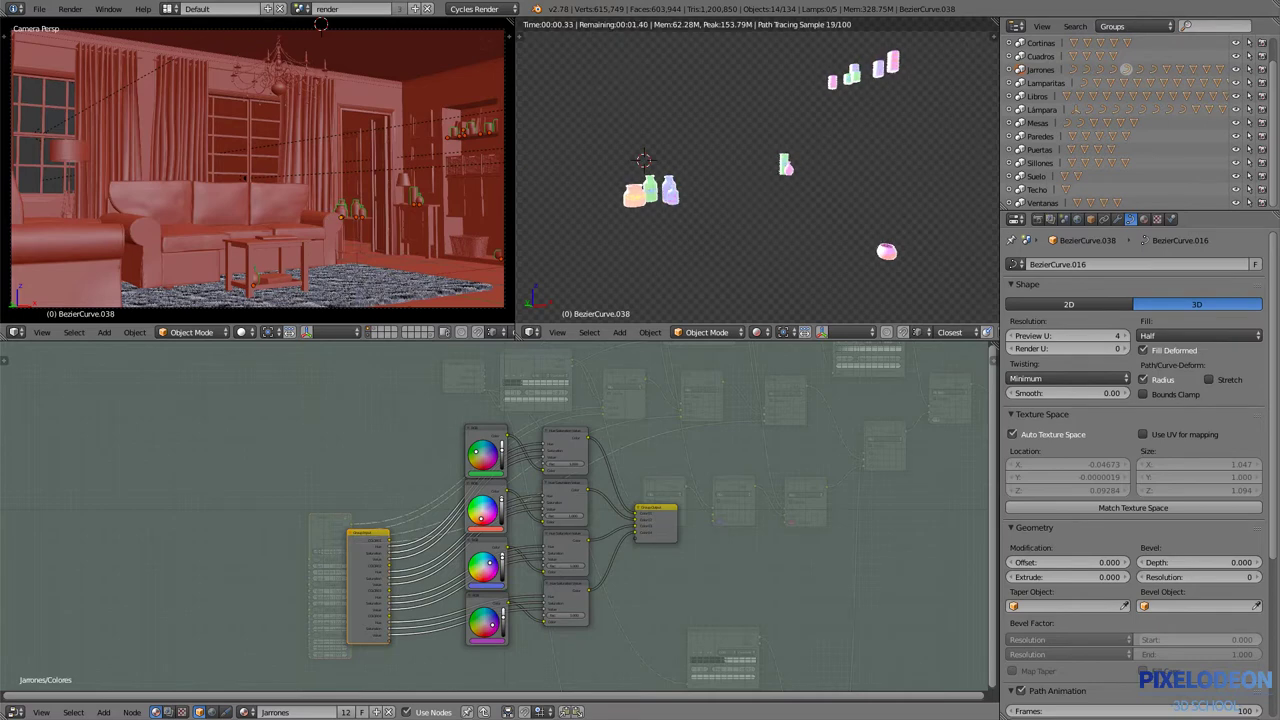
pyautogui.click(489, 559)
pyautogui.click(476, 619)
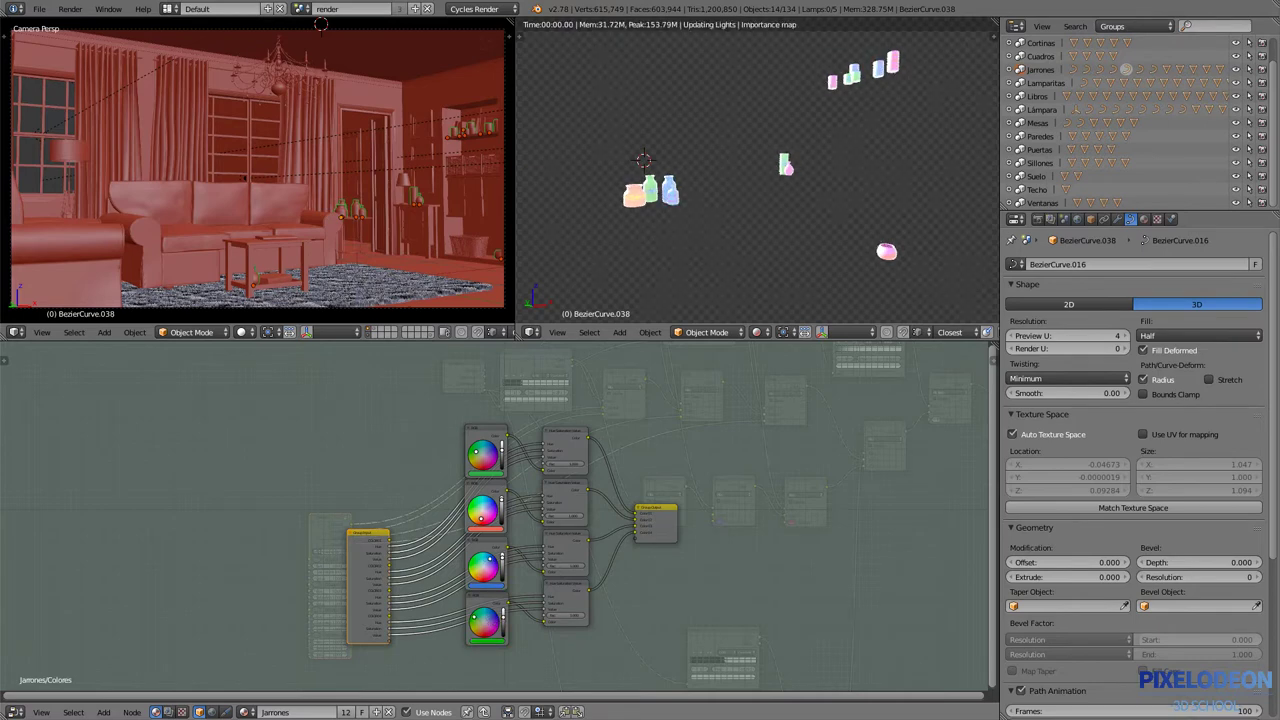
pyautogui.scroll(3, 645, 219)
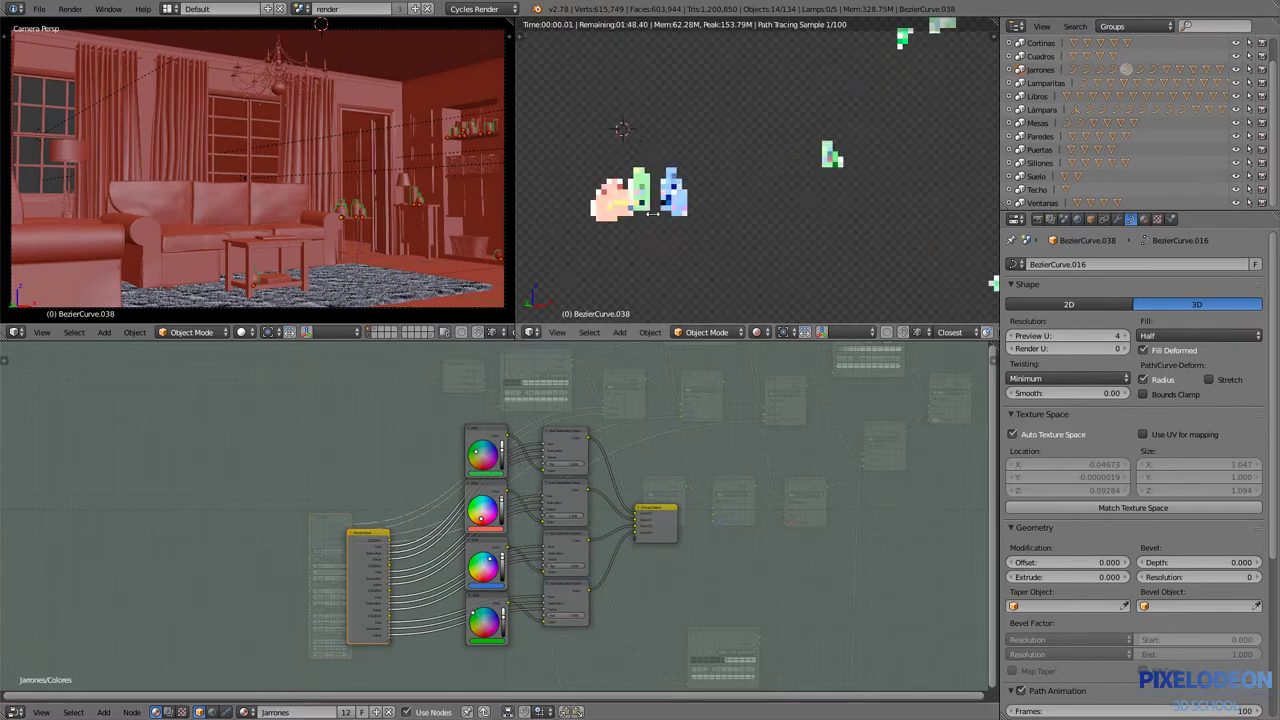
pyautogui.press('Tab')
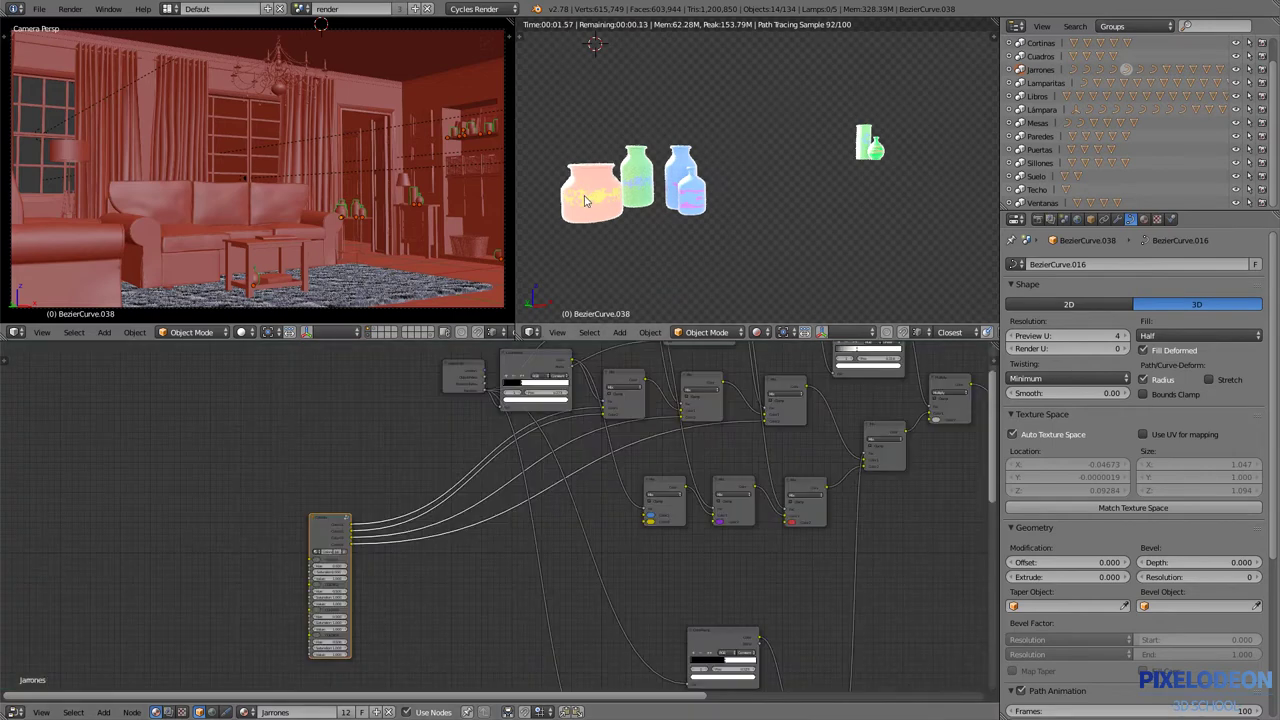
# - Preview the framed ColorRamp mask so the Jarrones vases render as a black-and-white gradient
pyautogui.scroll(2, 593, 200)
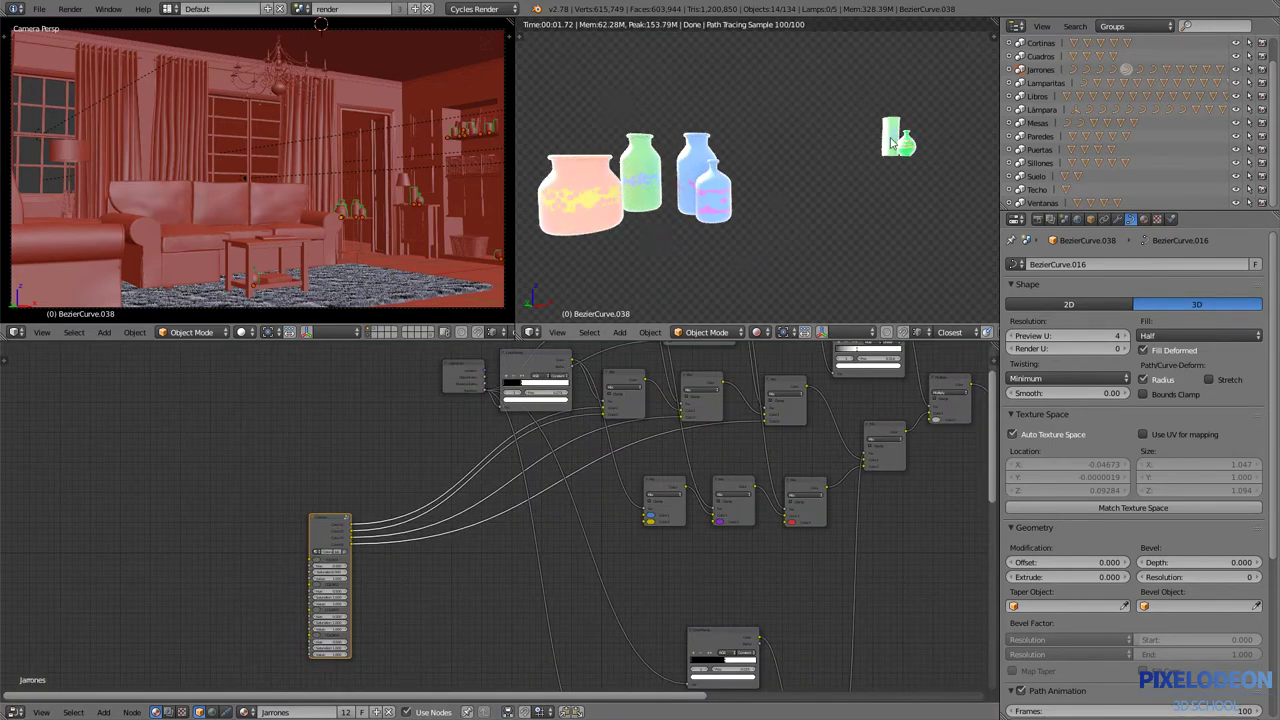
pyautogui.press('Tab')
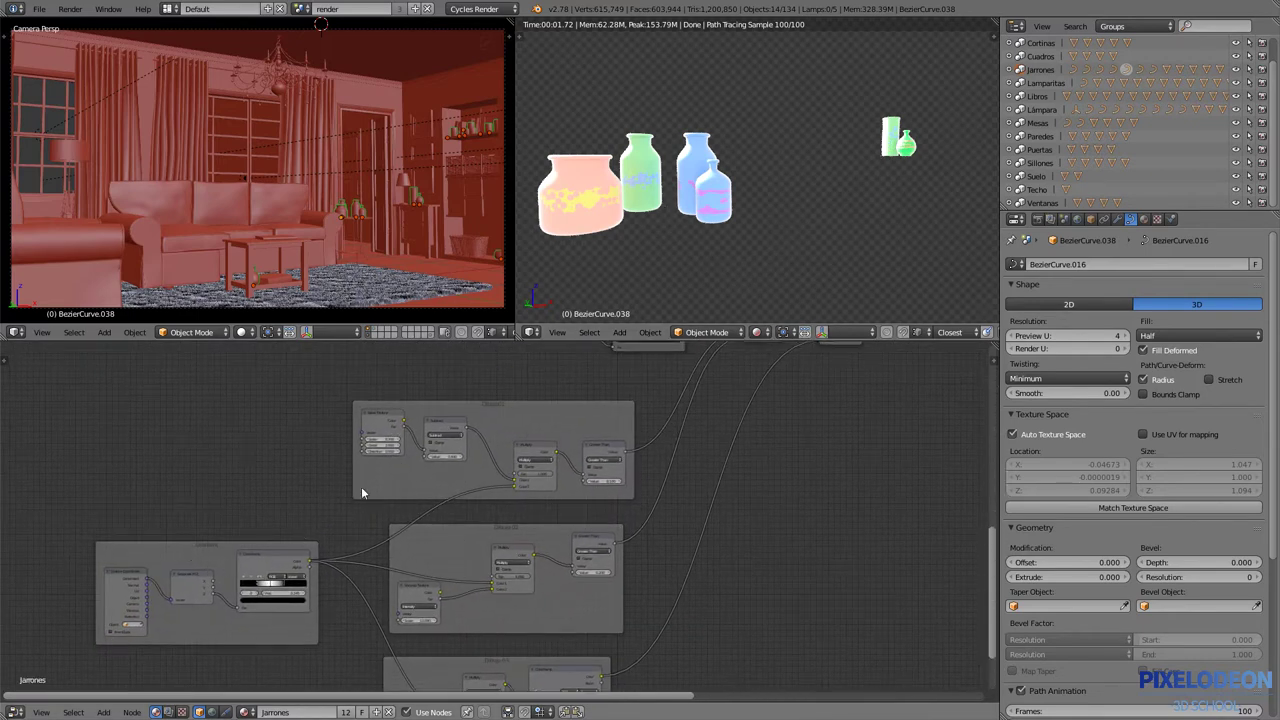
pyautogui.keyDown('ctrl'); pyautogui.keyDown('shift'); pyautogui.click(270, 572); pyautogui.keyUp('shift'); pyautogui.keyUp('ctrl')
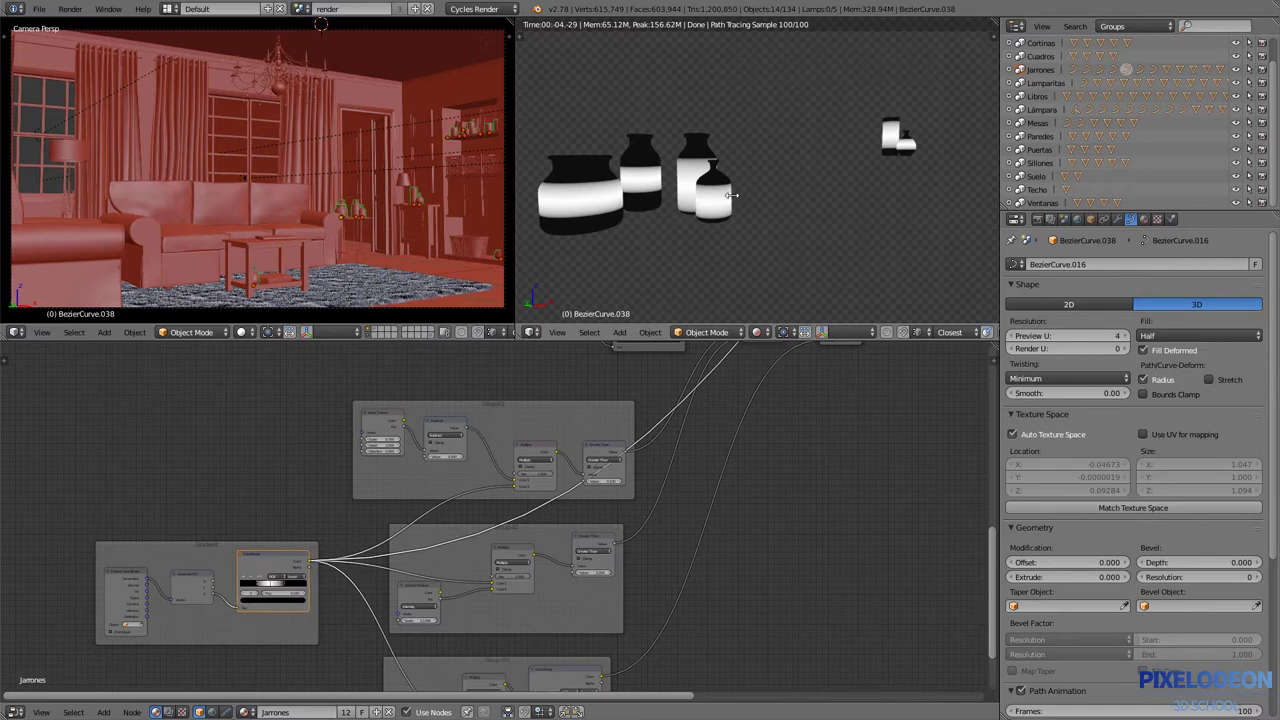
# - Preview the Greater Than masks and the bottom frame's striped ColorRamp mask on the vases
pyautogui.keyDown('ctrl'); pyautogui.keyDown('shift'); pyautogui.click(598, 459); pyautogui.keyUp('shift'); pyautogui.keyUp('ctrl')
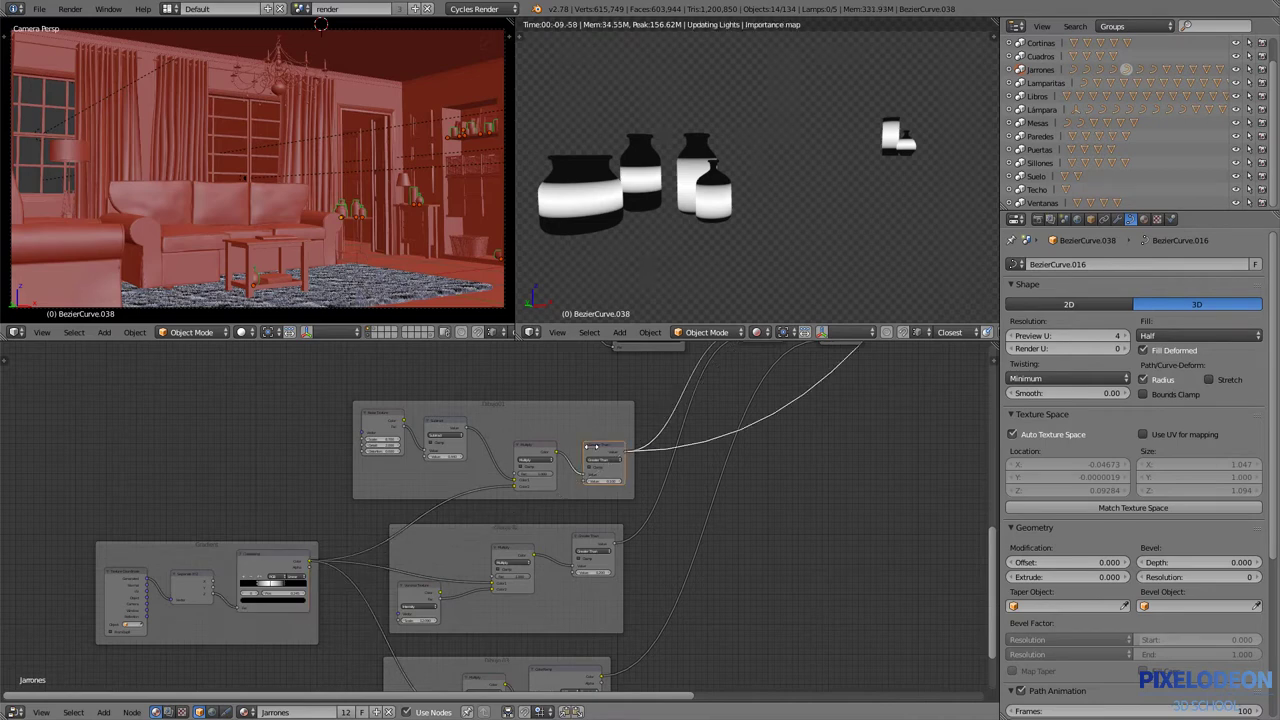
pyautogui.keyDown('ctrl'); pyautogui.keyDown('shift'); pyautogui.click(592, 552); pyautogui.keyUp('shift'); pyautogui.keyUp('ctrl')
pyautogui.moveTo(558, 688); pyautogui.dragTo(532, 590, button='middle')
pyautogui.keyDown('ctrl'); pyautogui.keyDown('shift'); pyautogui.click(532, 589); pyautogui.keyUp('shift'); pyautogui.keyUp('ctrl')
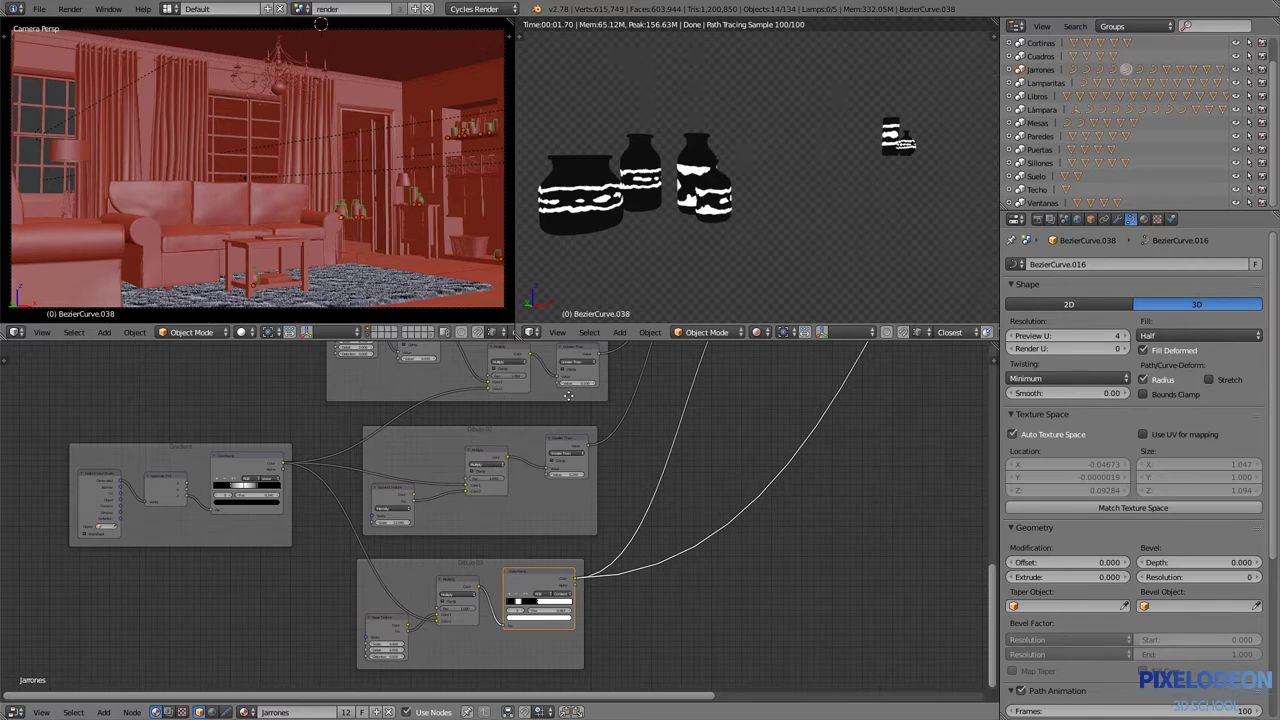
# - Preview the Mix nodes until the vases show flat yellow, blue, purple and red
pyautogui.moveTo(560, 380); pyautogui.dragTo(540, 560, button='middle')
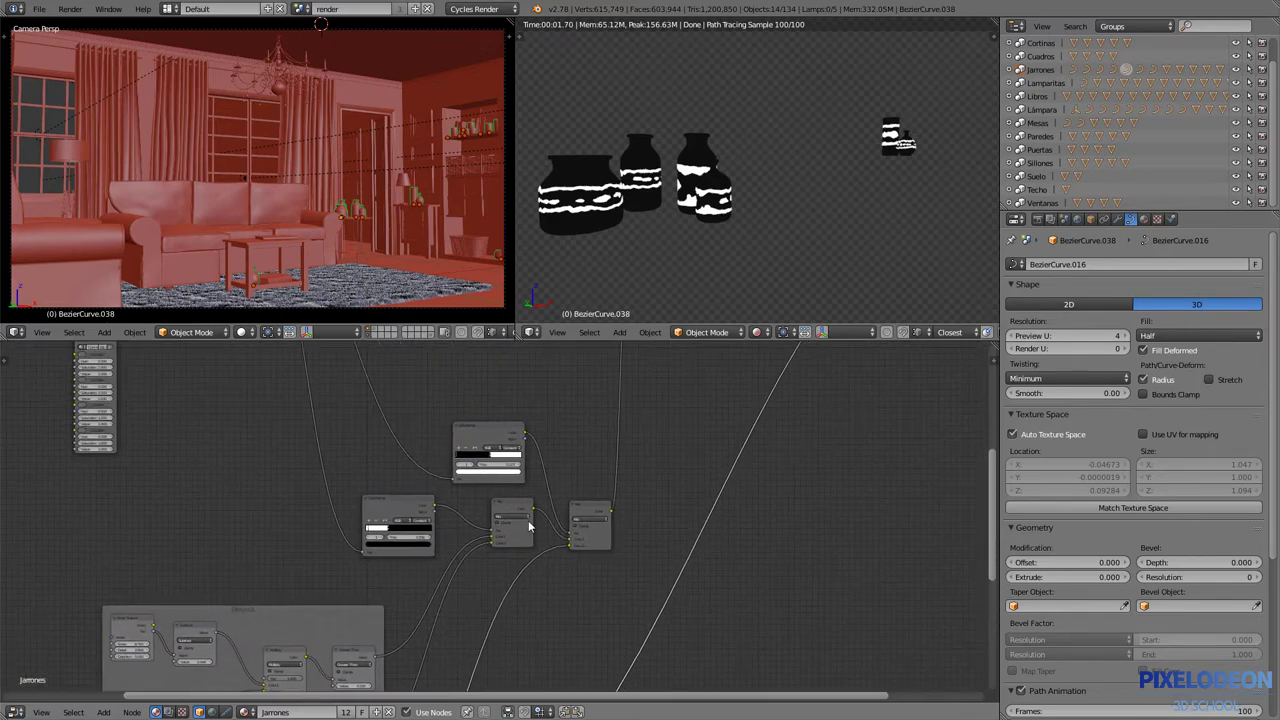
pyautogui.keyDown('ctrl'); pyautogui.keyDown('shift'); pyautogui.click(597, 558); pyautogui.keyUp('shift'); pyautogui.keyUp('ctrl')
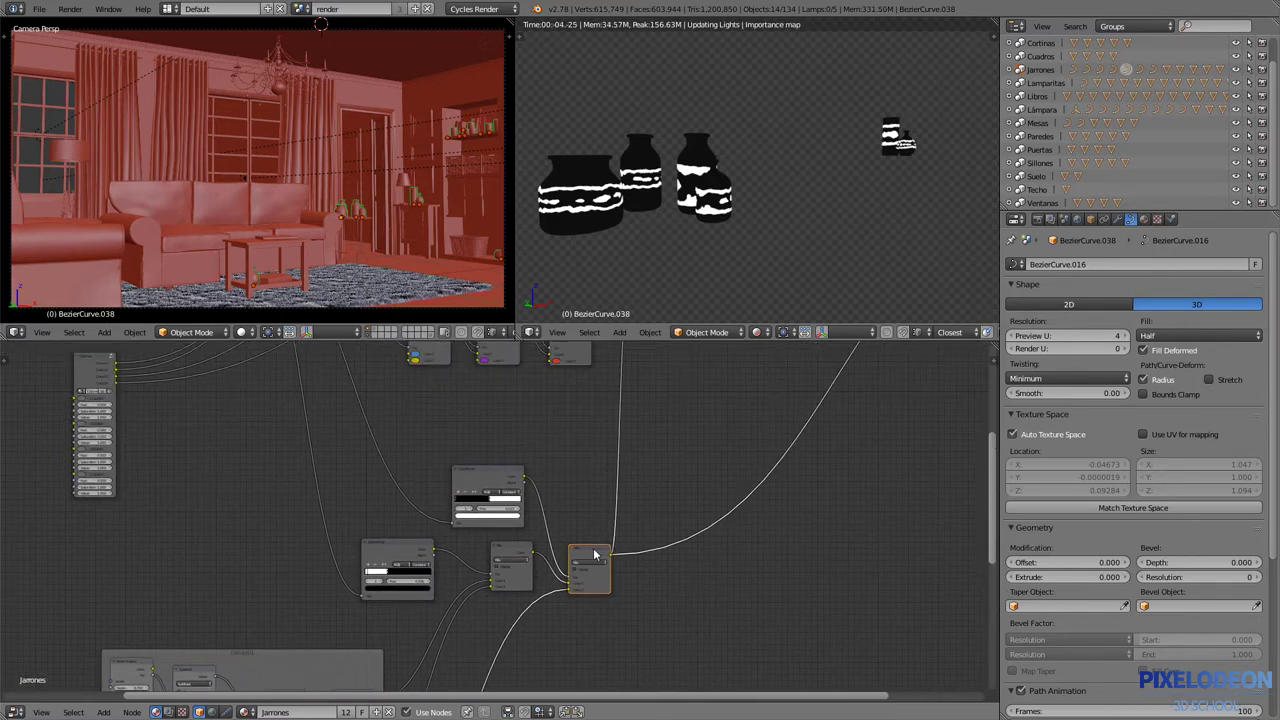
pyautogui.moveTo(582, 482); pyautogui.dragTo(609, 607, button='middle')
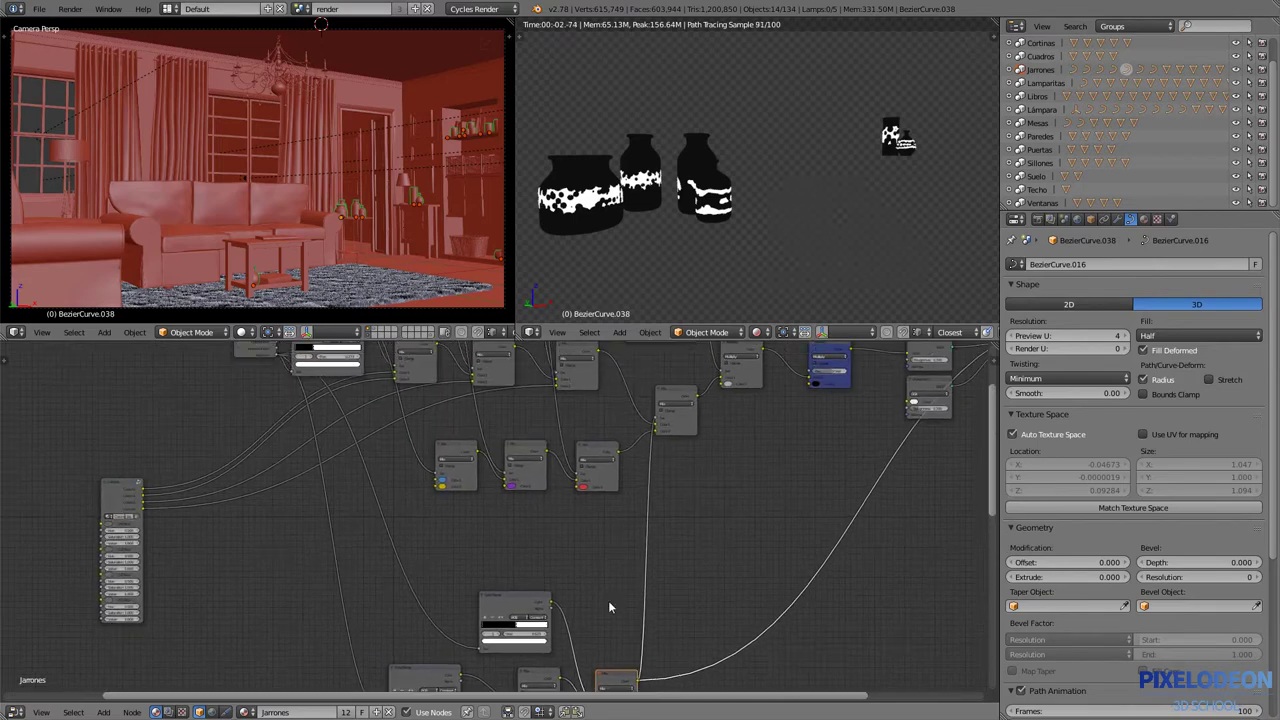
pyautogui.keyDown('ctrl'); pyautogui.keyDown('shift'); pyautogui.click(600, 448); pyautogui.keyUp('shift'); pyautogui.keyUp('ctrl')
# - Preview the final vase output so the jars show pastel pink, green and blue painted patterns
pyautogui.keyDown('ctrl'); pyautogui.keyDown('shift'); pyautogui.click(677, 400); pyautogui.keyUp('shift'); pyautogui.keyUp('ctrl')
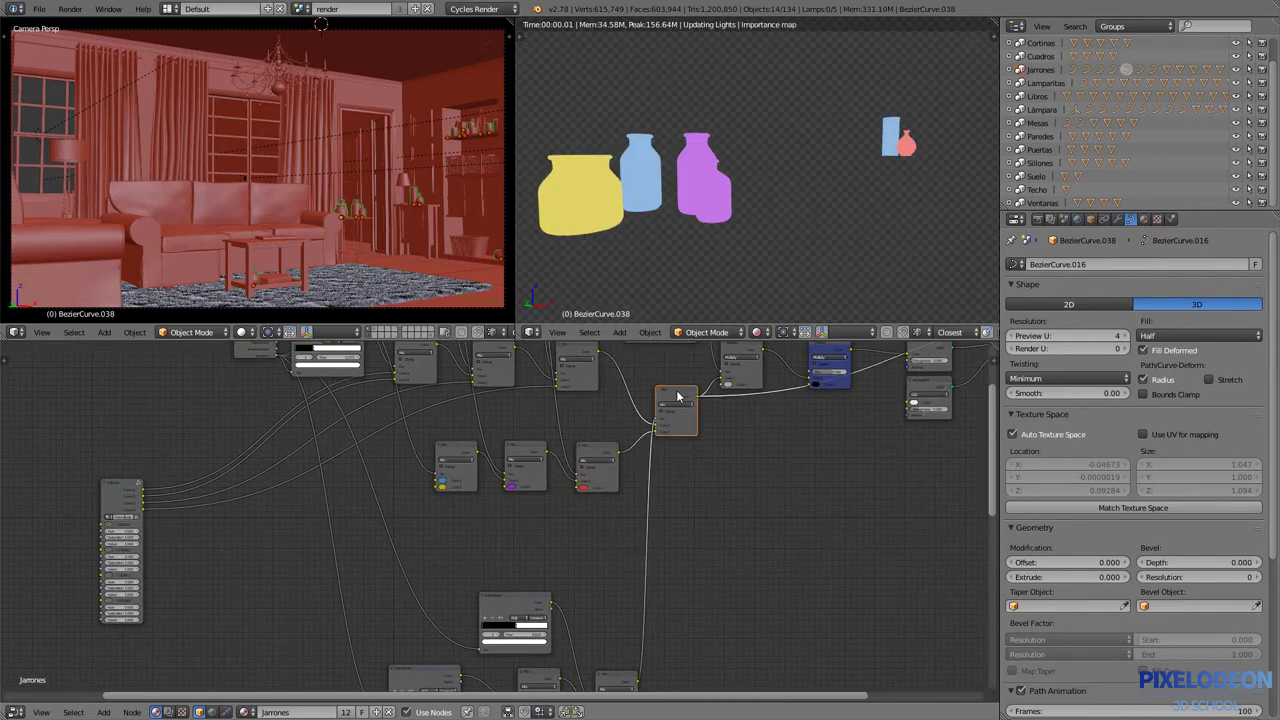
pyautogui.moveTo(722, 385); pyautogui.dragTo(730, 393, button='middle')
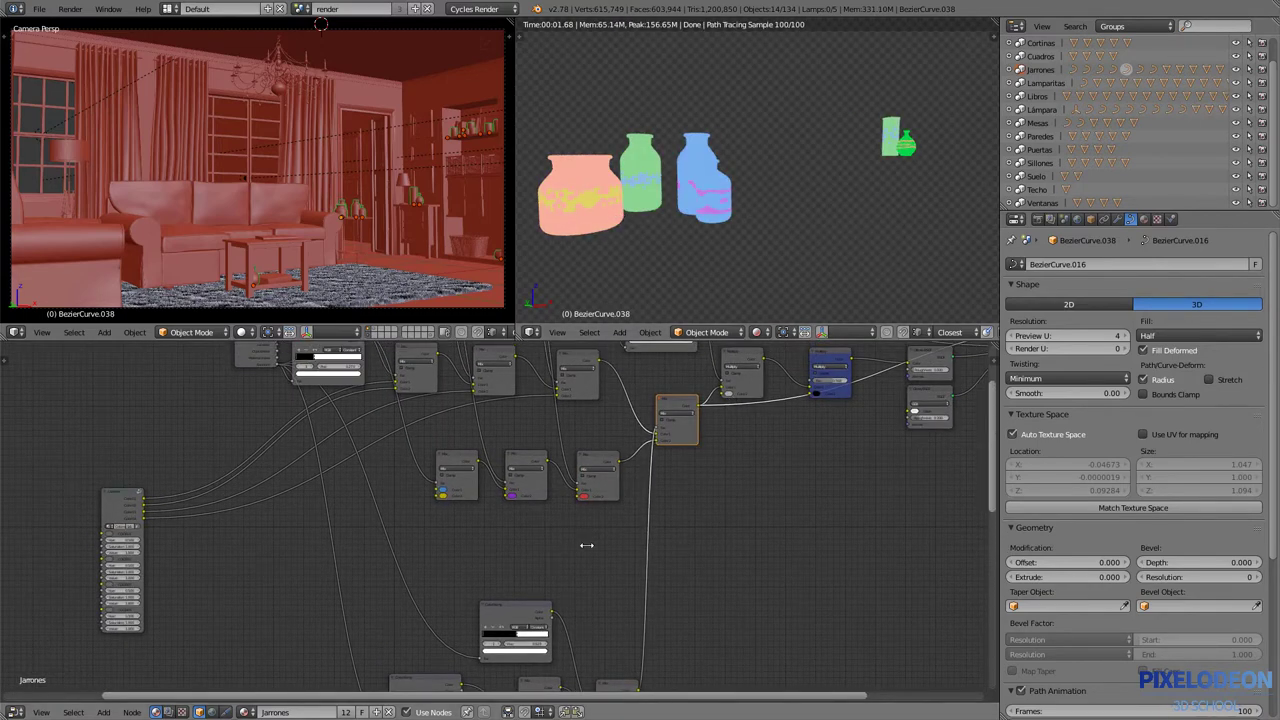
pyautogui.moveTo(542, 527); pyautogui.dragTo(564, 535, button='middle')
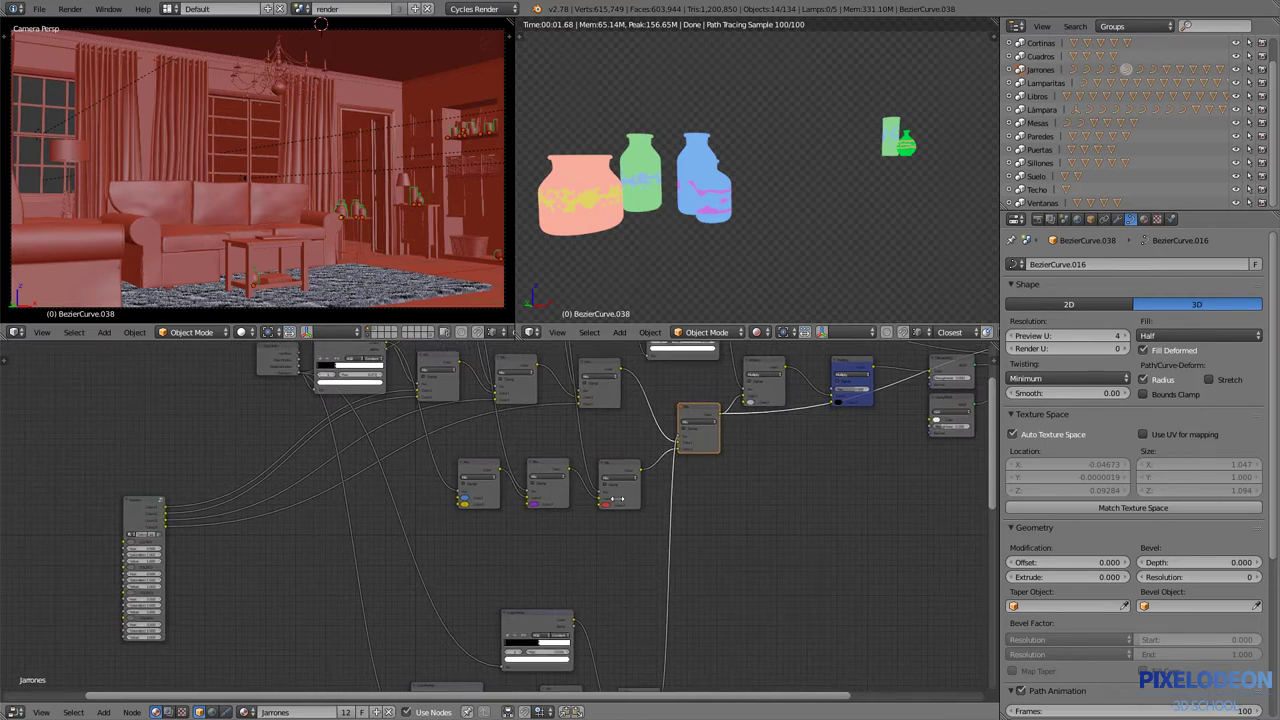
pyautogui.moveTo(362, 520); pyautogui.dragTo(371, 521, button='middle')
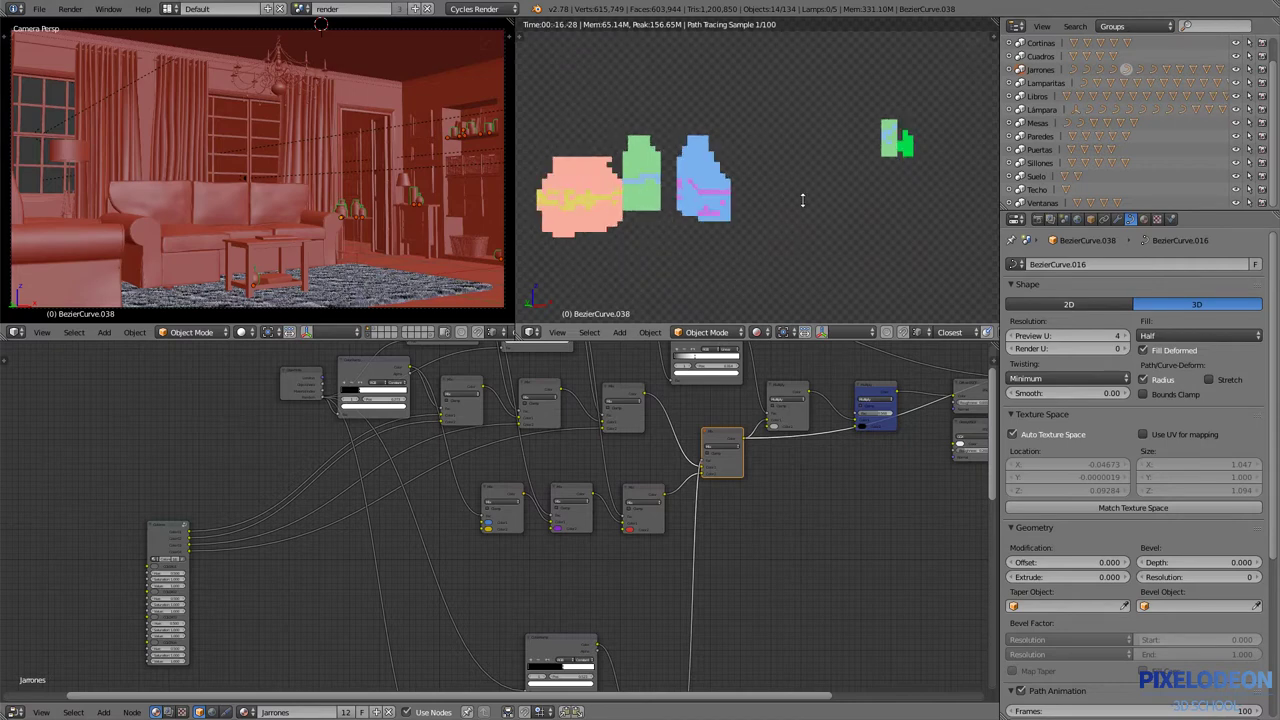
pyautogui.scroll(-4, 840, 194)
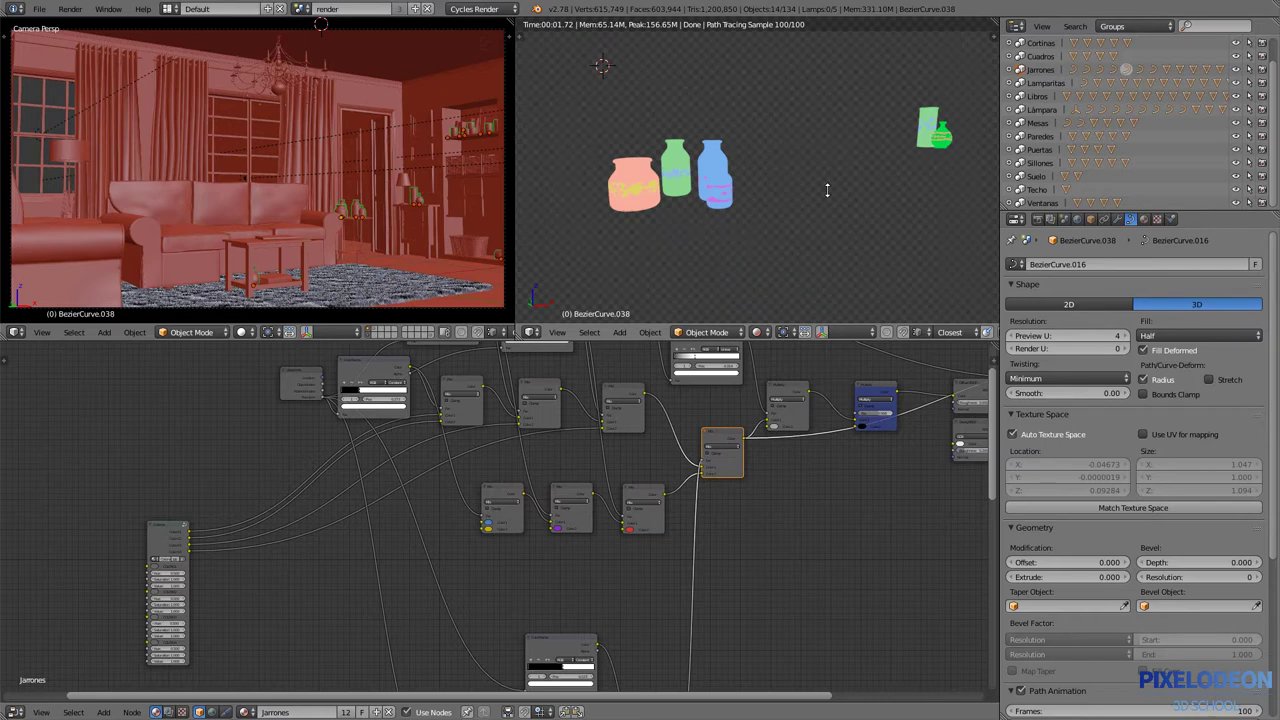
# - Switch the node editor via the World tree to the scene's compositing nodes and zoom out
pyautogui.click(212, 712)
pyautogui.click(169, 712)
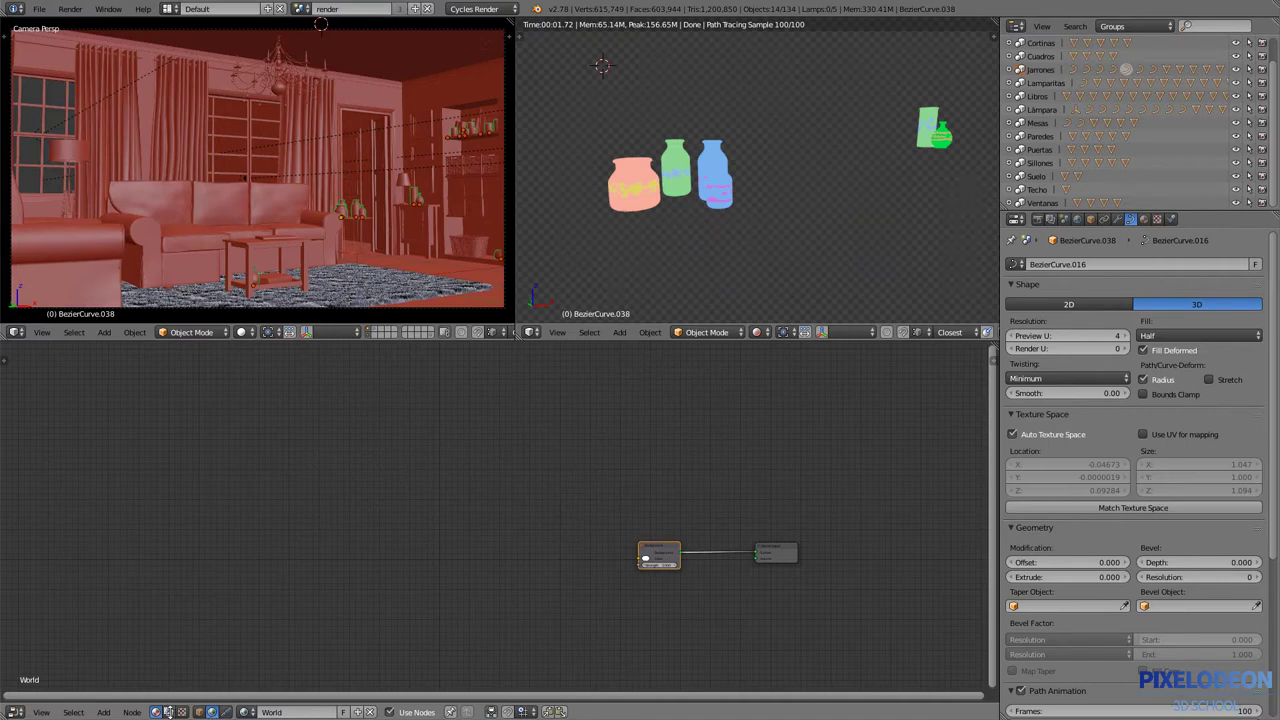
pyautogui.scroll(-2, 538, 548)
pyautogui.scroll(-2, 538, 548)
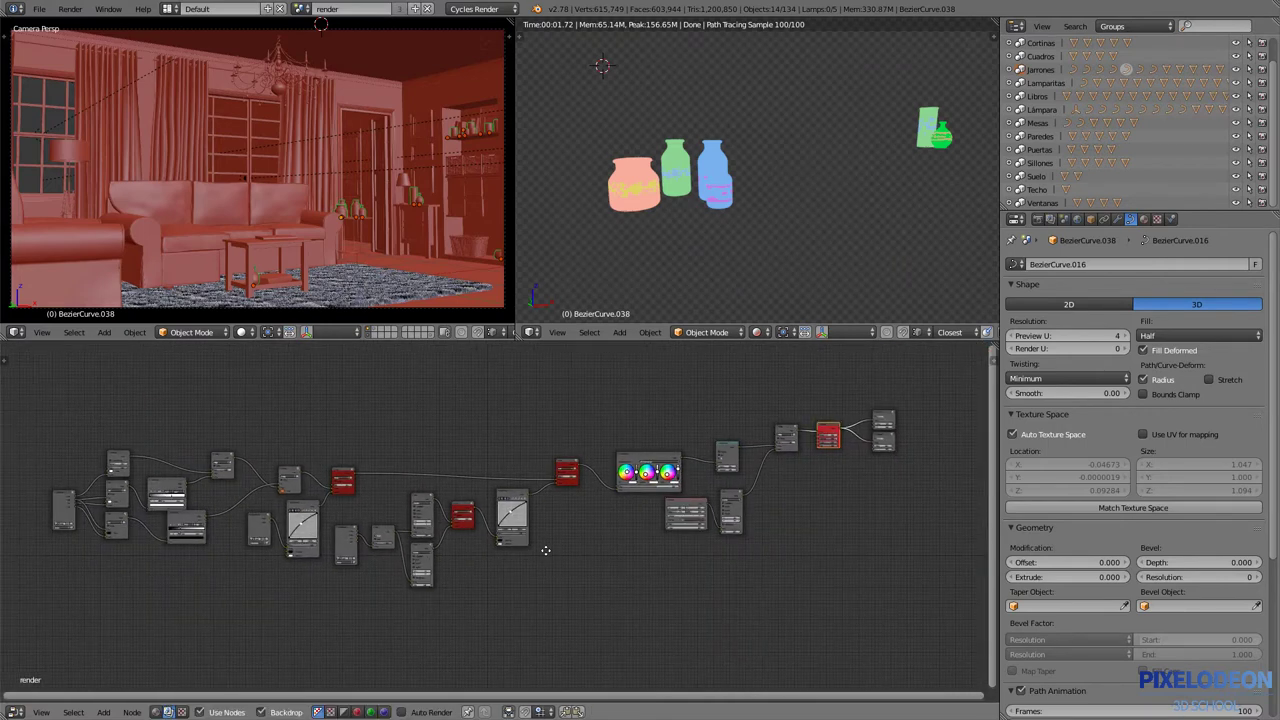
pyautogui.moveTo(538, 548); pyautogui.dragTo(562, 556, button='middle')
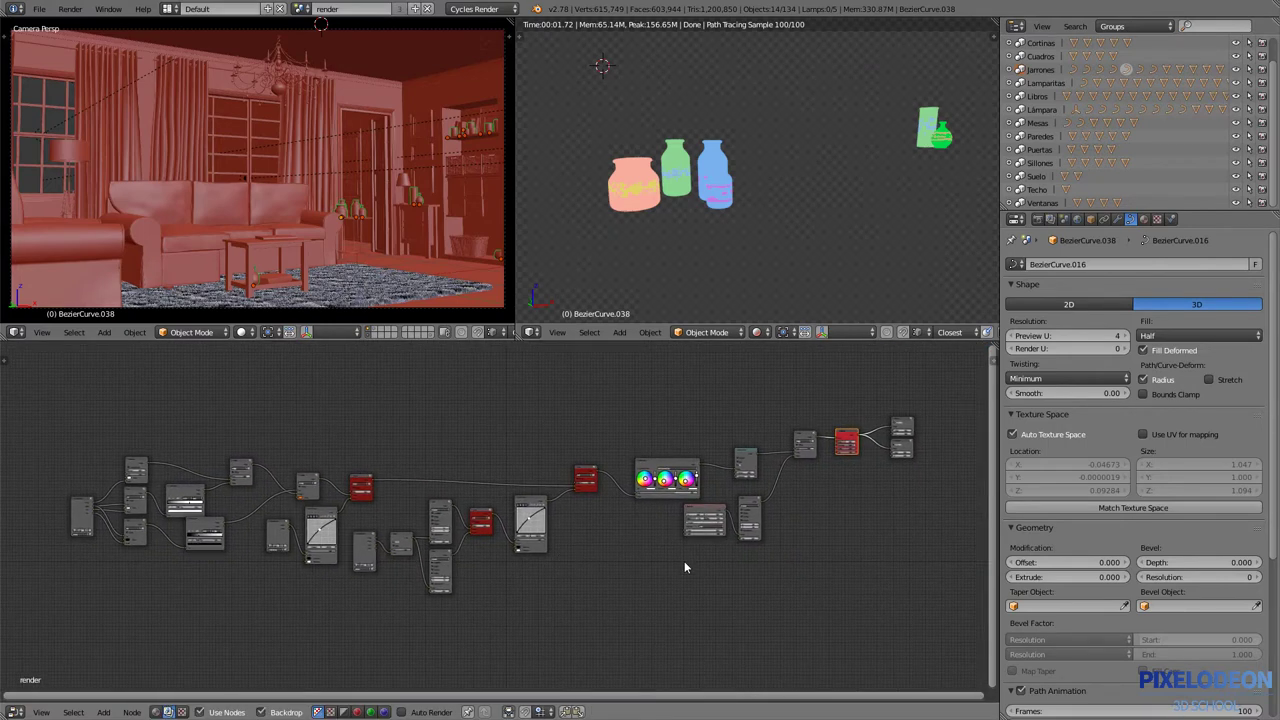
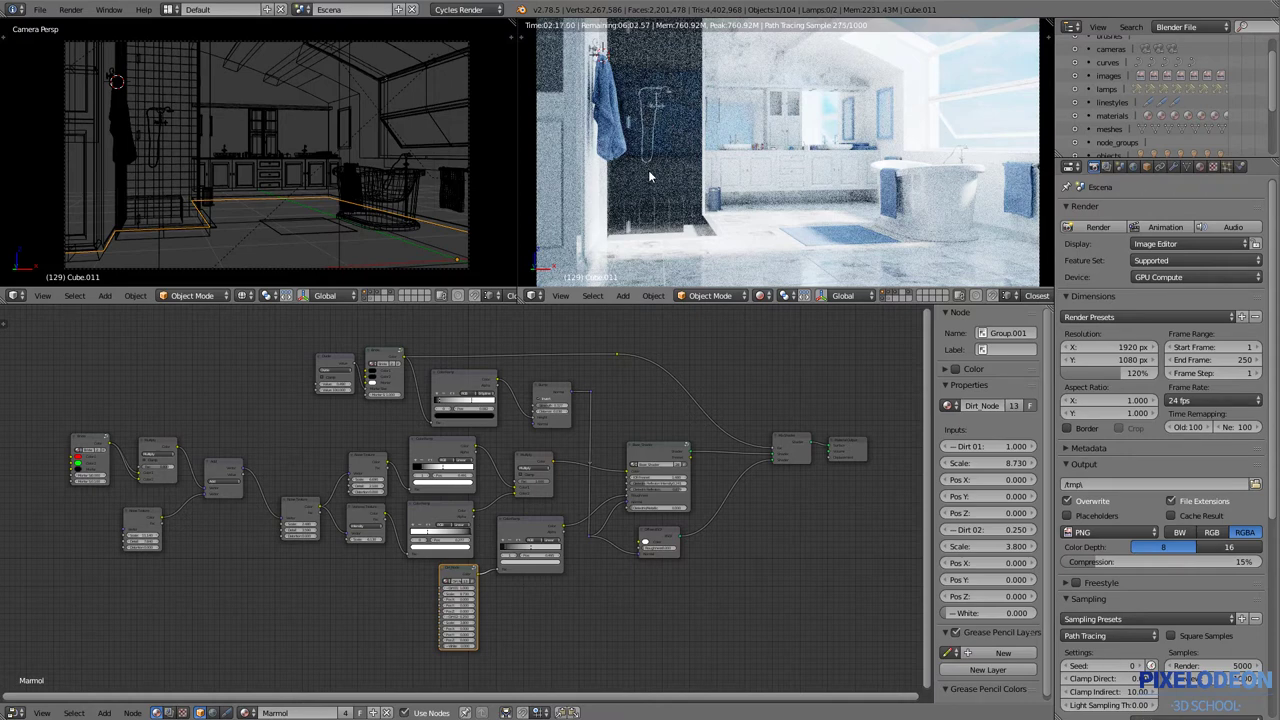
# - Open the scene list and move down toward the Vapor scene
pyautogui.click(302, 10)
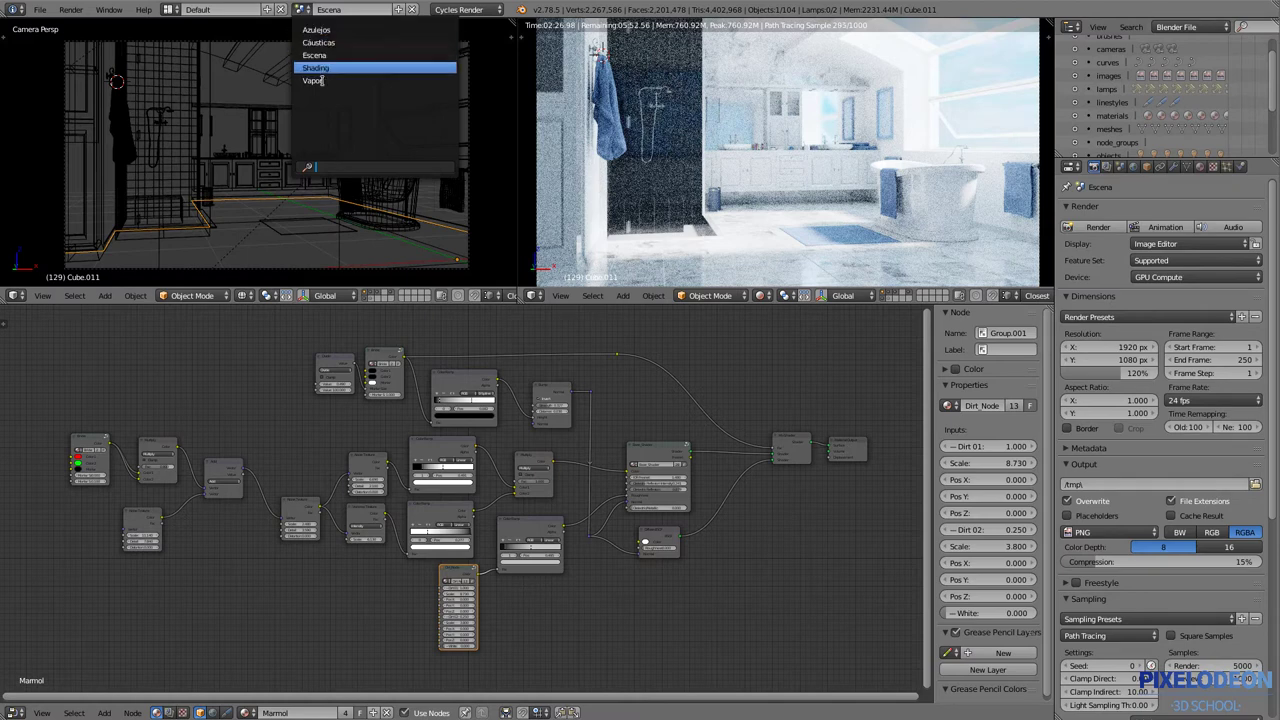
pyautogui.press('Down')
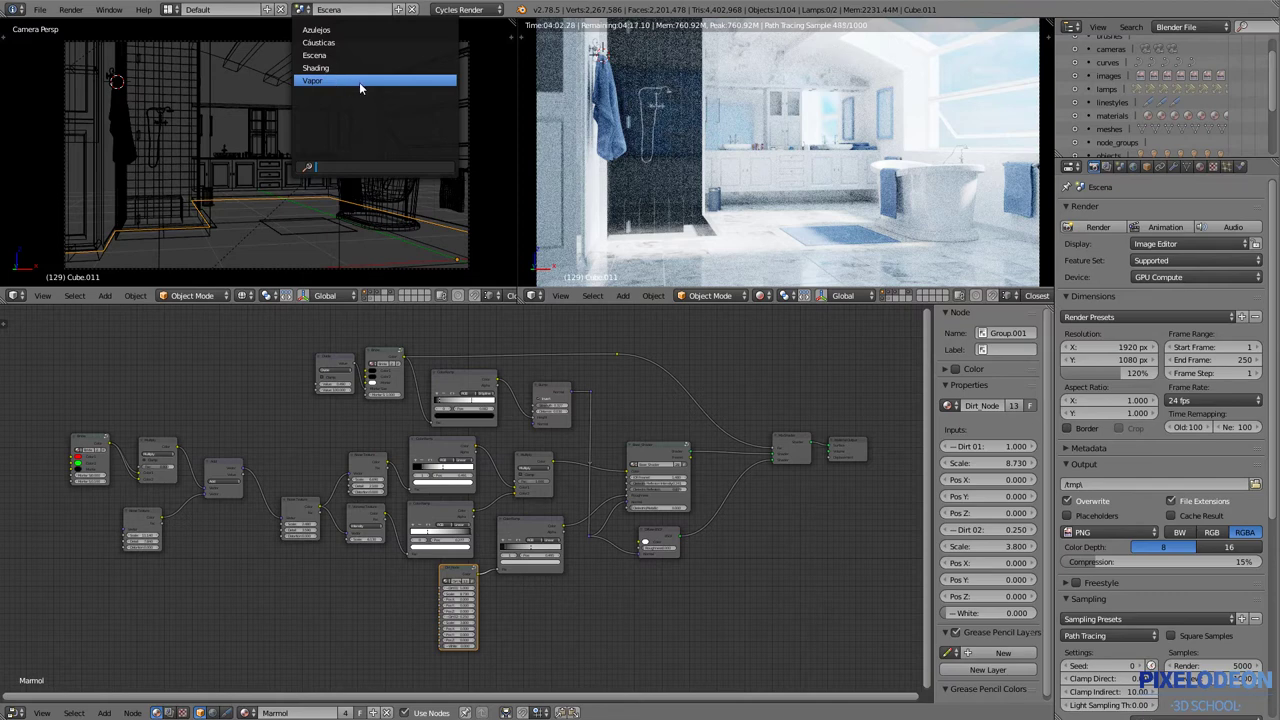
# - Switch to the Vapor scene and select the smoke domain to show its material
pyautogui.click(364, 97)
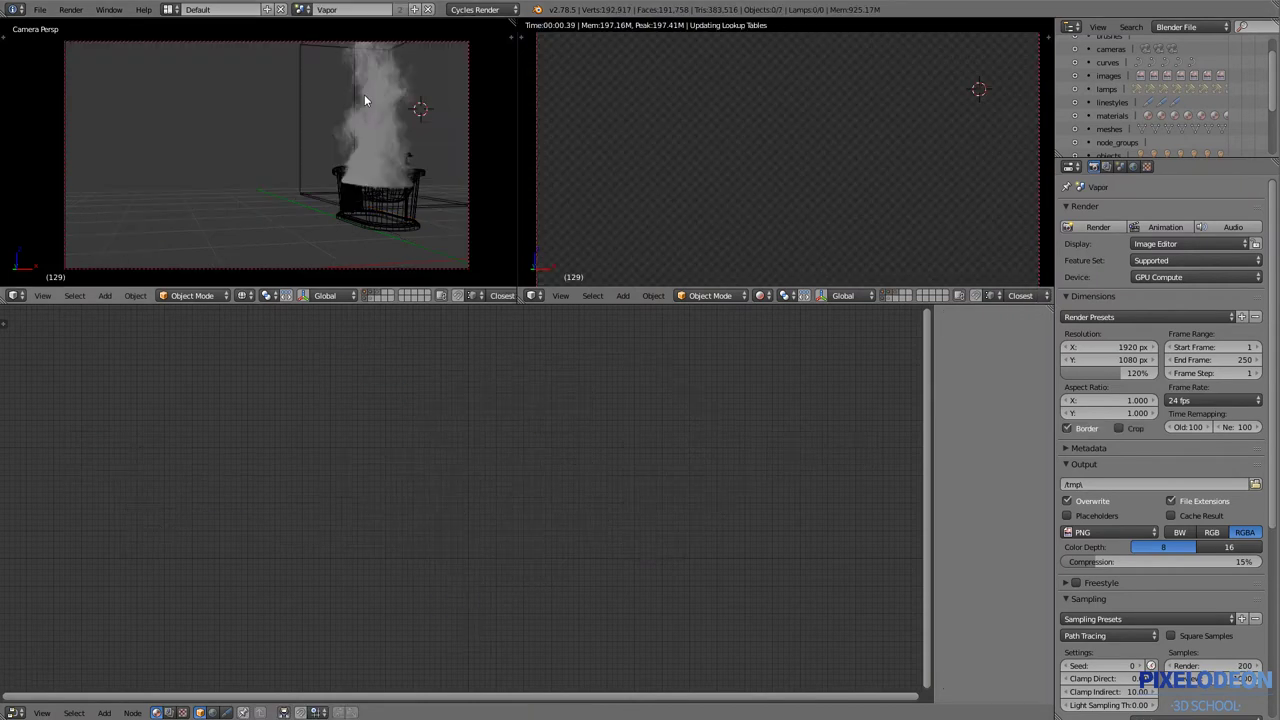
pyautogui.moveTo(394, 197)
pyautogui.mouseDown(button='middle')
pyautogui.moveTo(361, 181)
pyautogui.moveTo(370, 216)
pyautogui.moveTo(349, 210)
pyautogui.moveTo(421, 203)
pyautogui.moveTo(338, 234)
pyautogui.moveTo(491, 223)
pyautogui.moveTo(323, 215)
pyautogui.moveTo(460, 206)
pyautogui.mouseUp(button='middle')
pyautogui.scroll(3, 418, 212)
pyautogui.rightClick(421, 203)
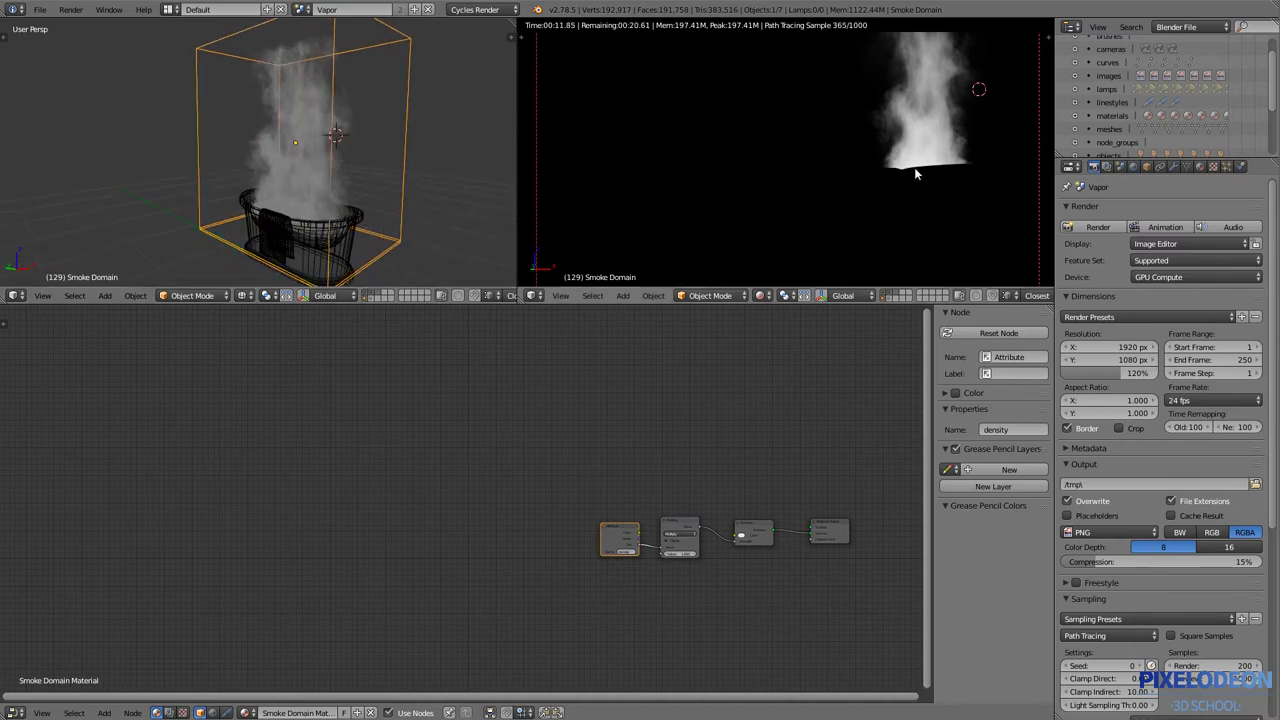
# - Zoom and orbit the rendered view to inspect the smoke rising from the basket
pyautogui.scroll(-1, 889, 194)
pyautogui.scroll(-1, 866, 183)
pyautogui.scroll(-1, 850, 193)
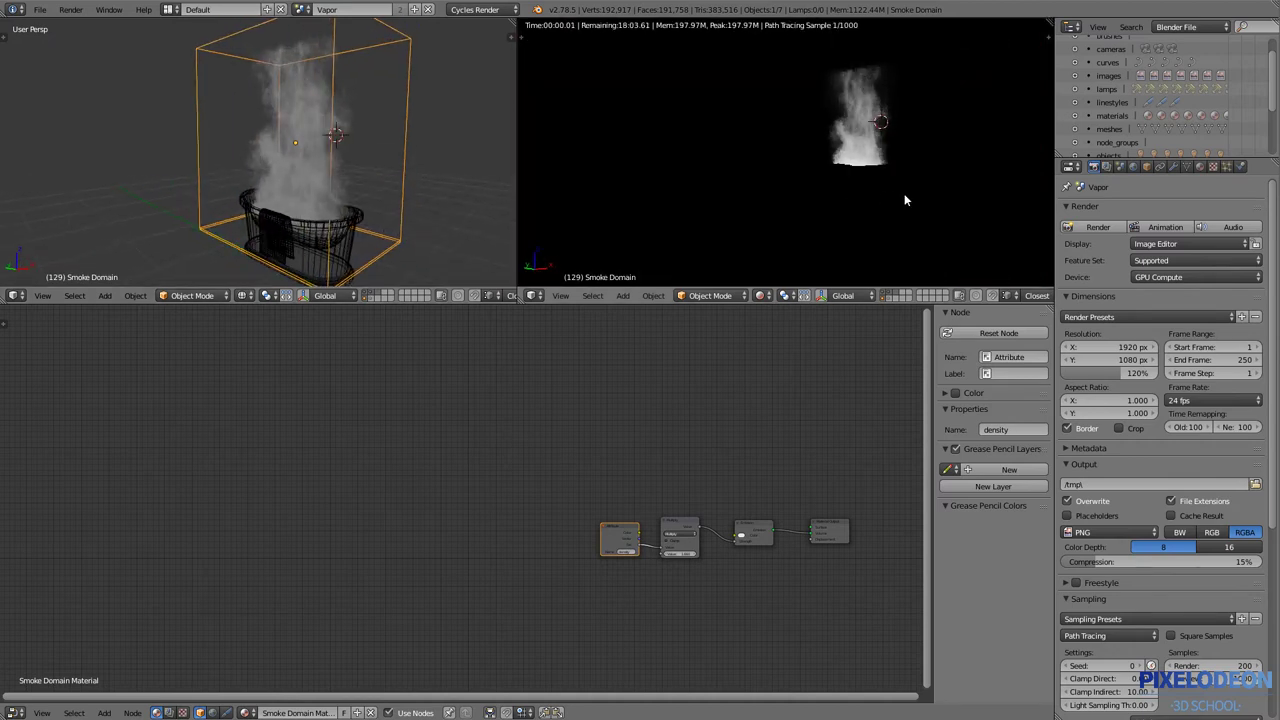
pyautogui.scroll(1, 886, 162)
pyautogui.scroll(1, 882, 153)
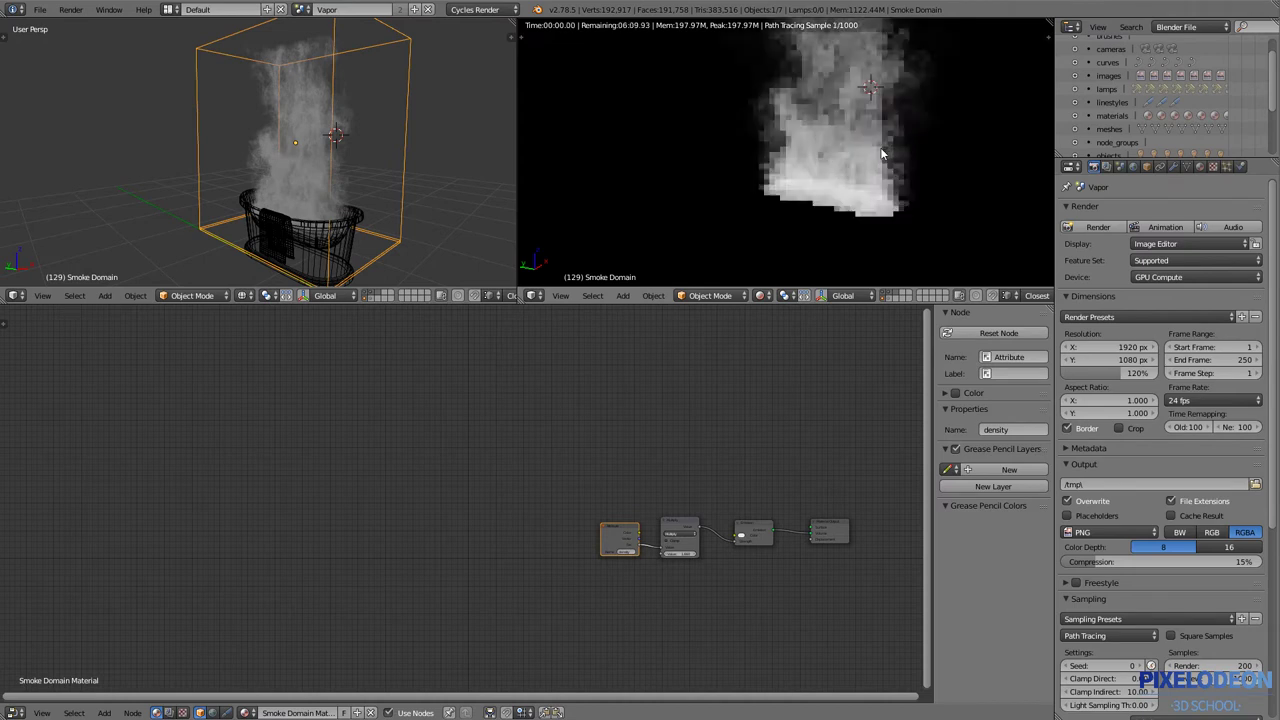
pyautogui.moveTo(909, 200)
pyautogui.mouseDown(button='middle')
pyautogui.moveTo(712, 197)
pyautogui.moveTo(916, 168)
pyautogui.mouseUp(button='middle')
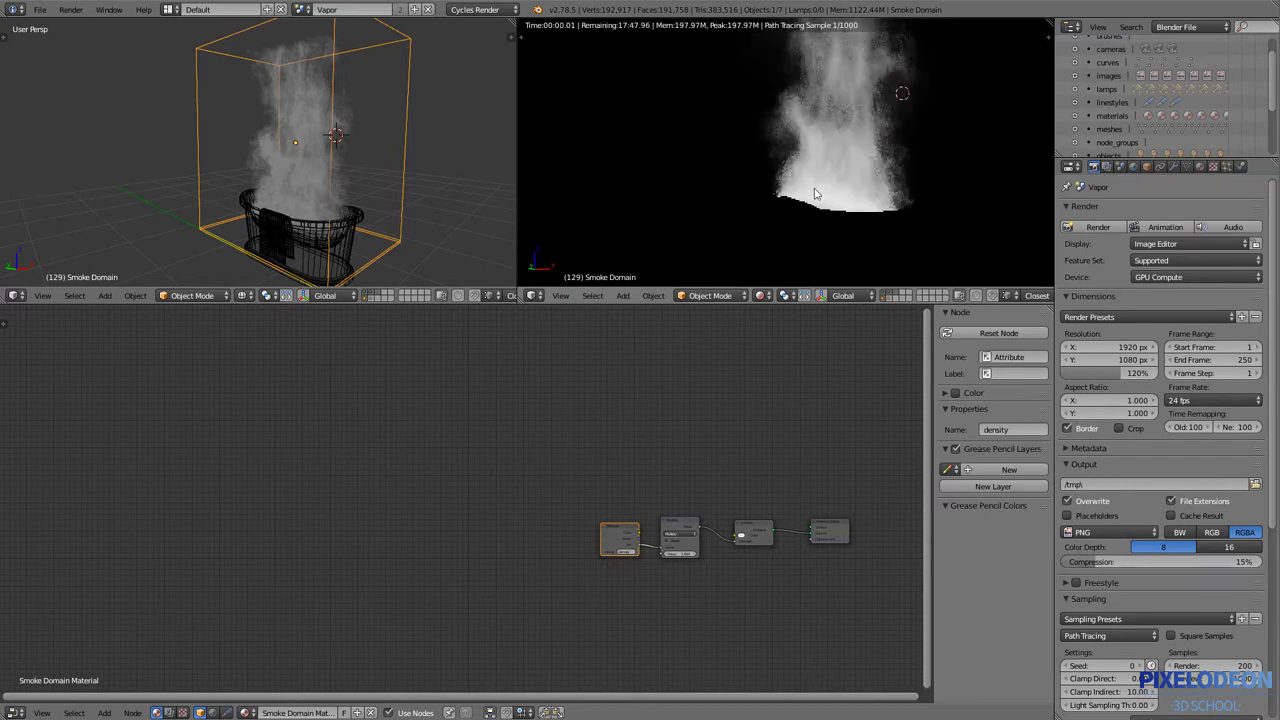
pyautogui.moveTo(761, 113)
pyautogui.mouseDown(button='middle')
pyautogui.moveTo(723, 180)
pyautogui.moveTo(850, 190)
pyautogui.mouseUp(button='middle')
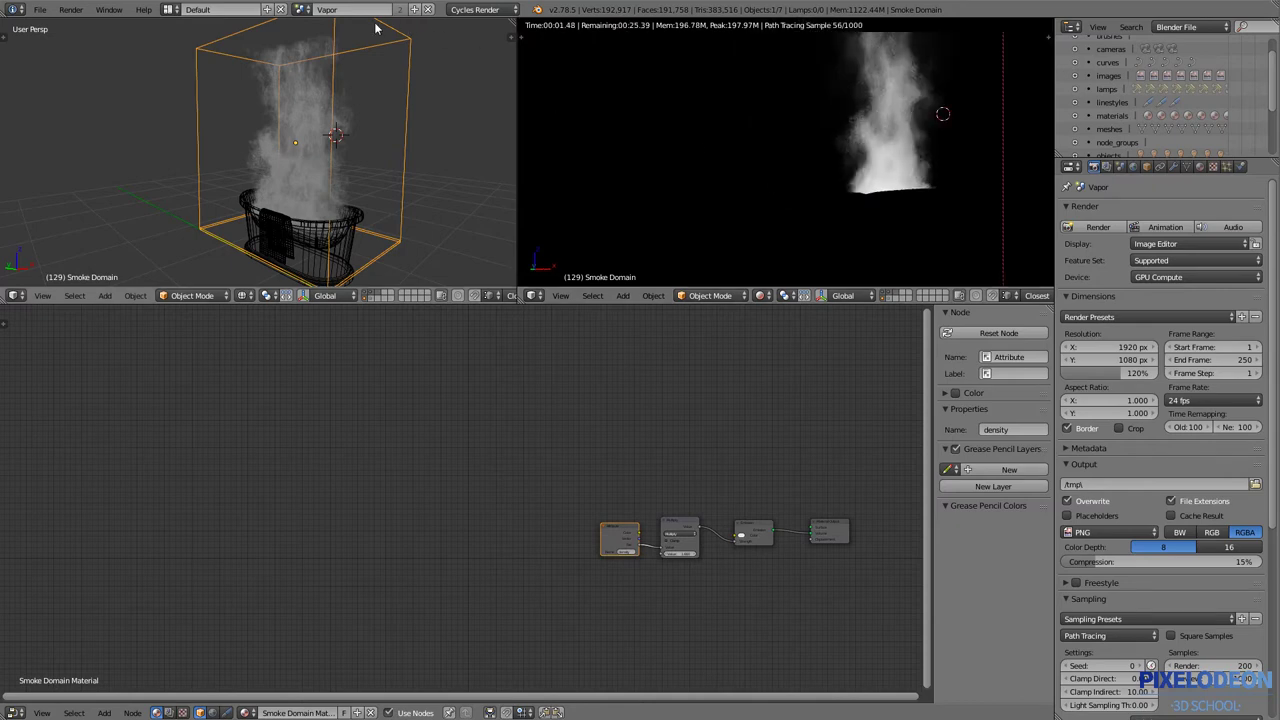
# - Return the viewport to solid shading and bring up the scene list
pyautogui.click(302, 10)
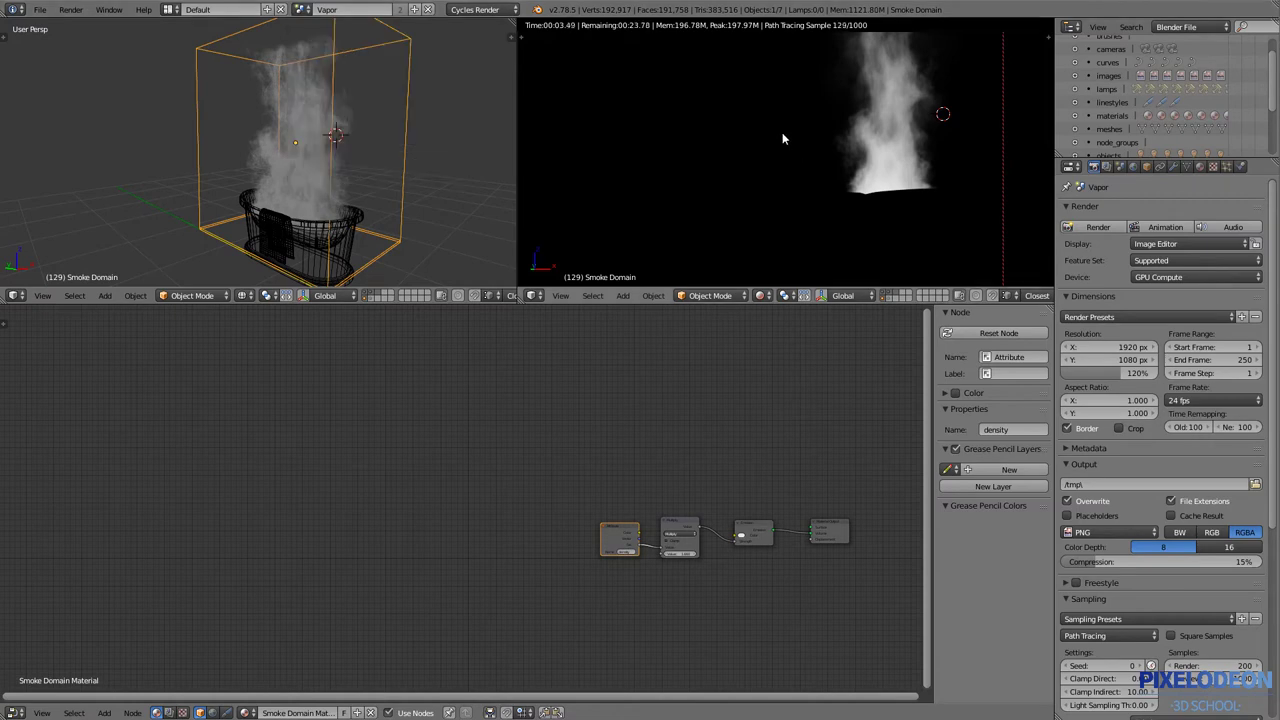
pyautogui.hotkey('shift', 'z')
pyautogui.click(302, 10)
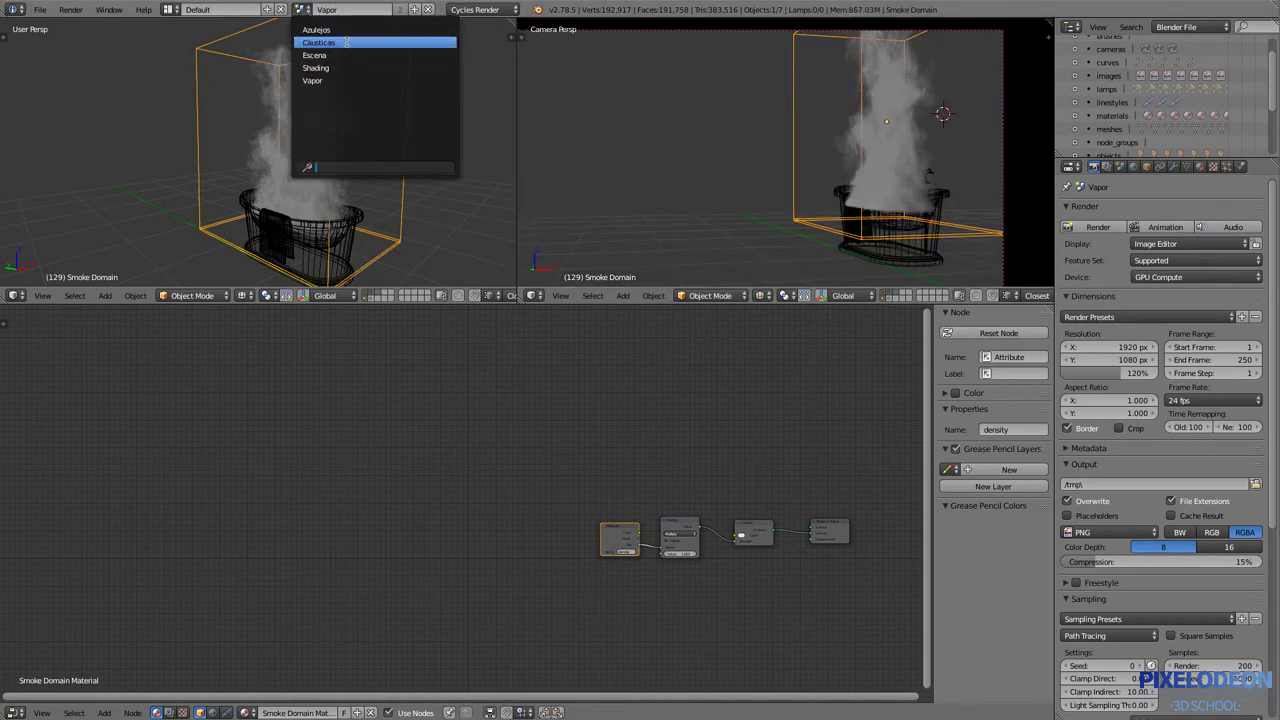
# - Switch to the Cáusticas scene and preview its camera view as a live render
pyautogui.click(346, 42)
pyautogui.press('KP_0')
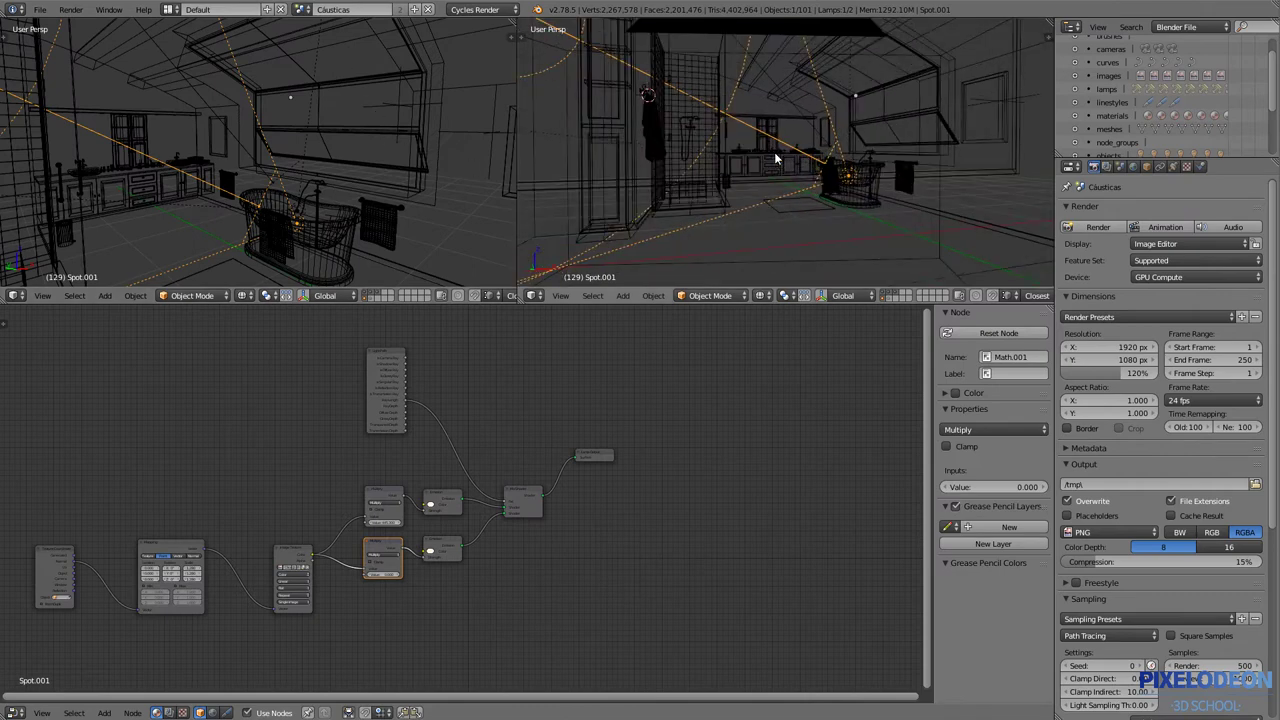
pyautogui.press('KP_0')
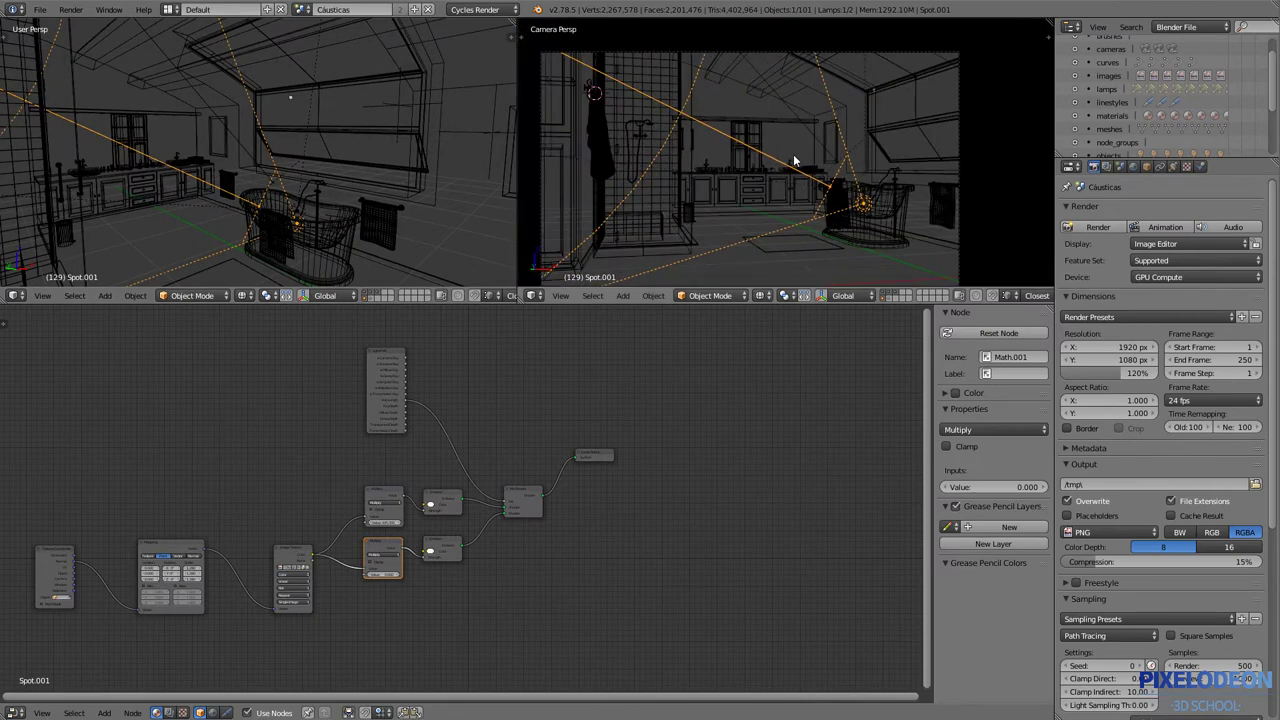
pyautogui.hotkey('shift', 'z')
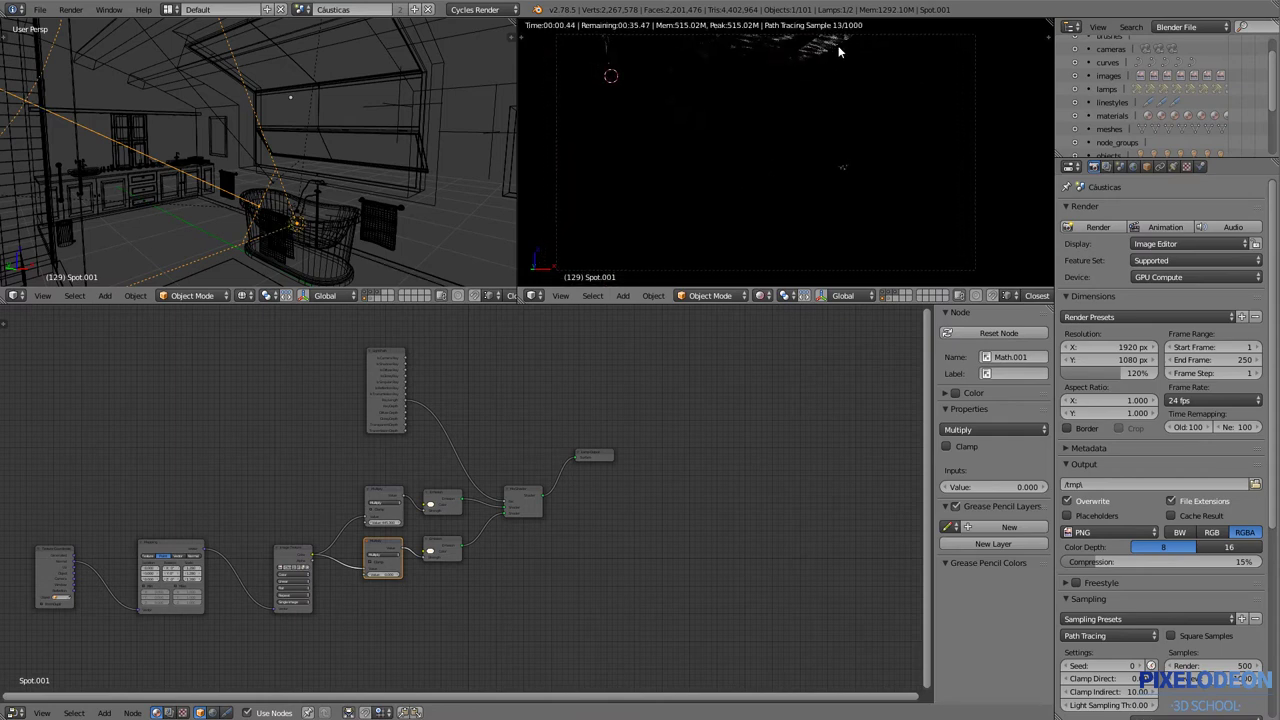
# - Pan across the caustic highlights, then switch back to the Escena scene
pyautogui.moveTo(806, 60); pyautogui.dragTo(866, 106, button='middle')
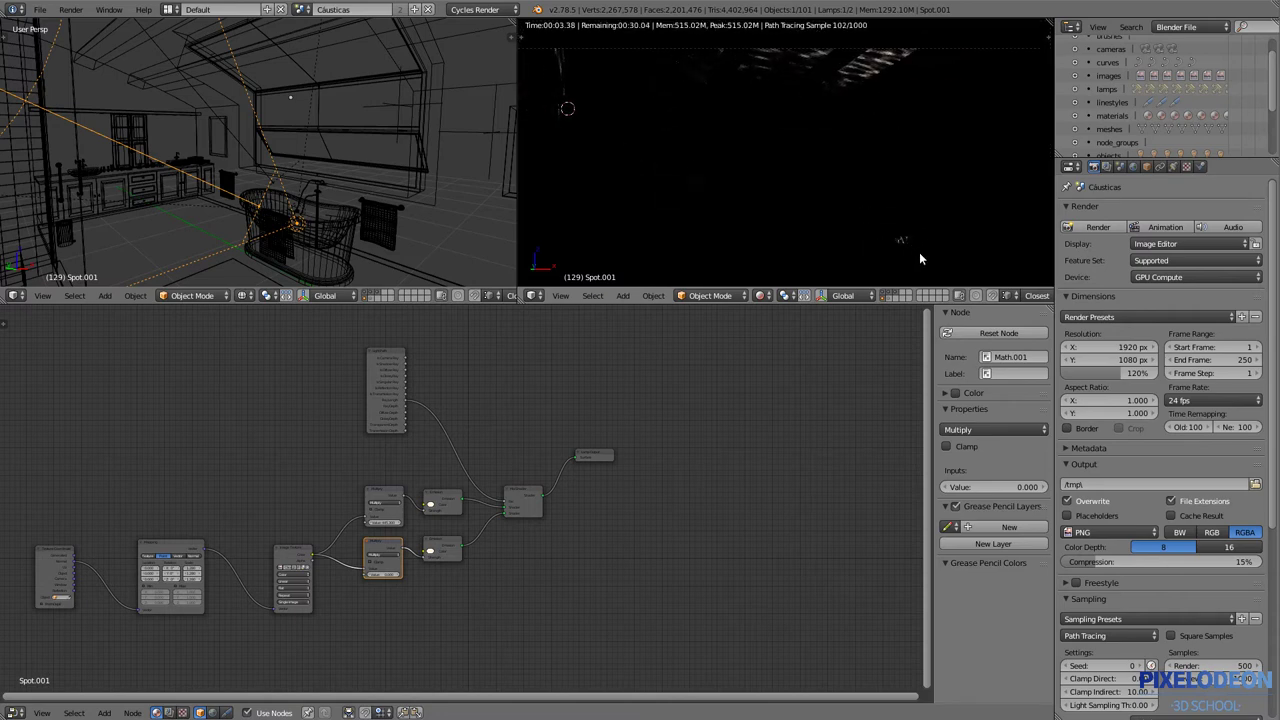
pyautogui.moveTo(915, 246); pyautogui.dragTo(902, 236, button='middle')
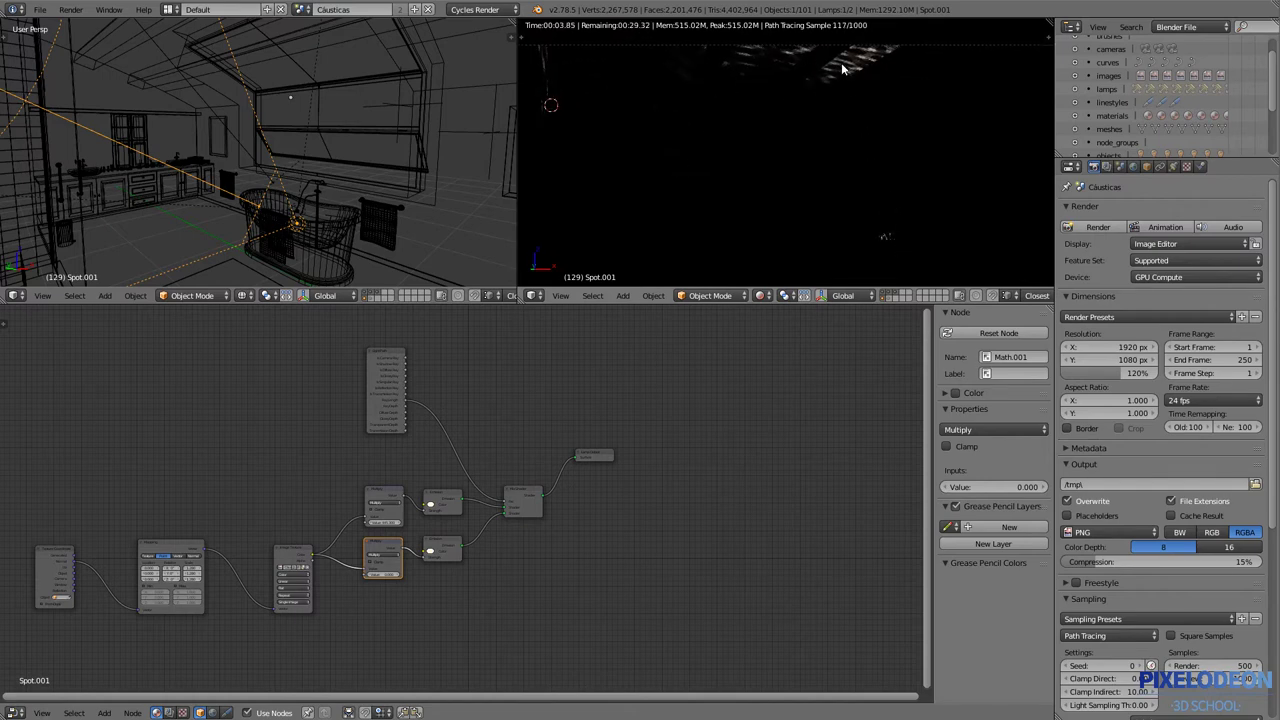
pyautogui.moveTo(857, 127); pyautogui.dragTo(896, 124, button='middle')
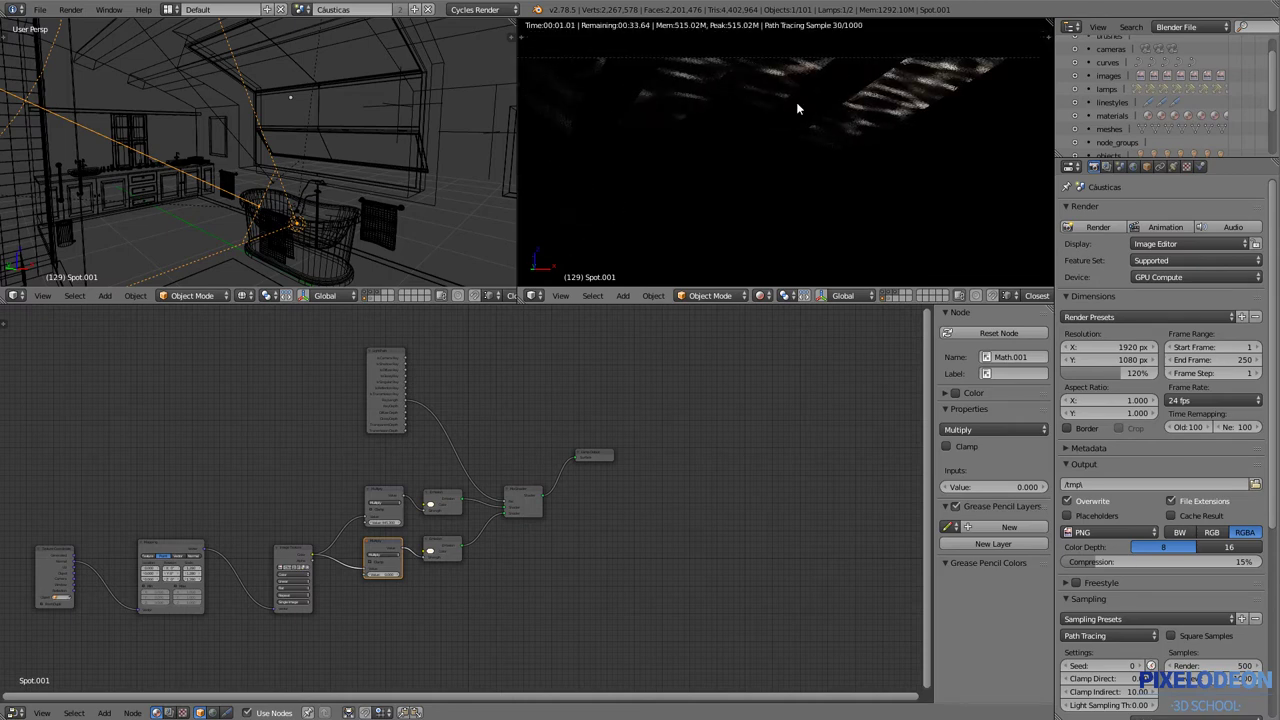
pyautogui.moveTo(794, 108)
pyautogui.mouseDown(button='middle')
pyautogui.moveTo(900, 177)
pyautogui.moveTo(830, 118)
pyautogui.mouseUp(button='middle')
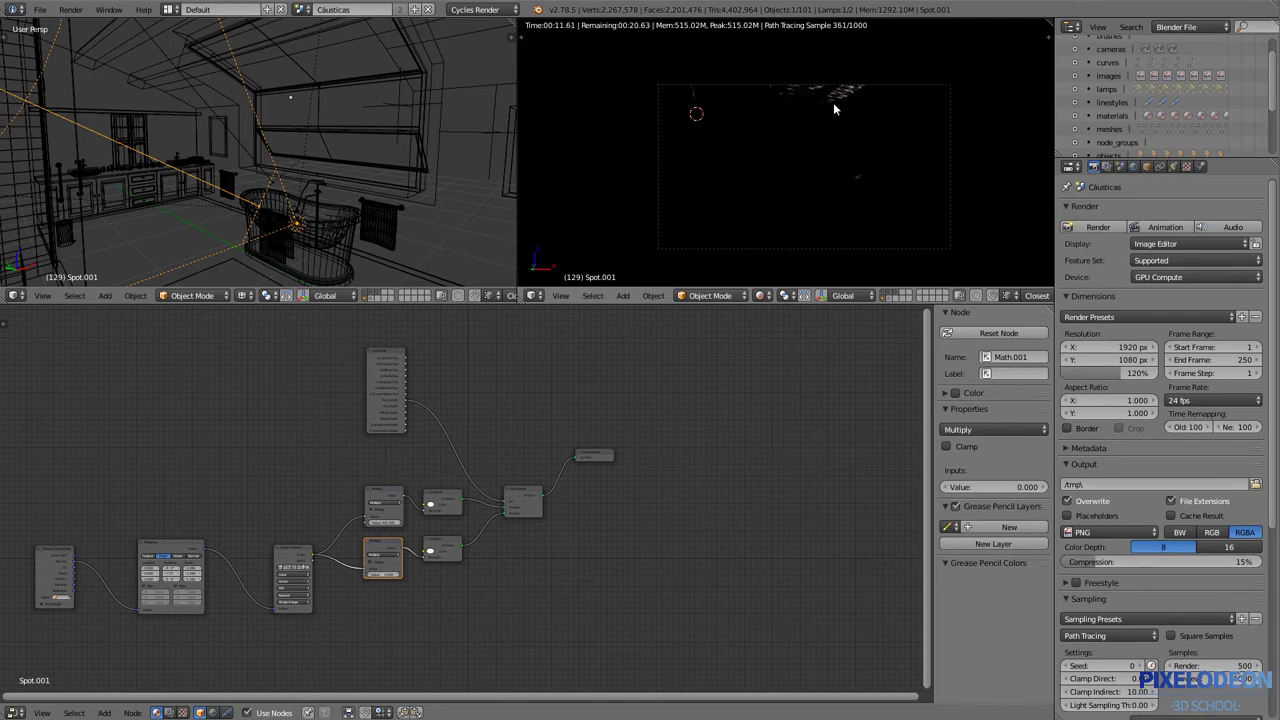
pyautogui.scroll(2, 852, 135)
pyautogui.keyDown('shift'); pyautogui.moveTo(850, 146); pyautogui.dragTo(860, 117, button='middle'); pyautogui.keyUp('shift')
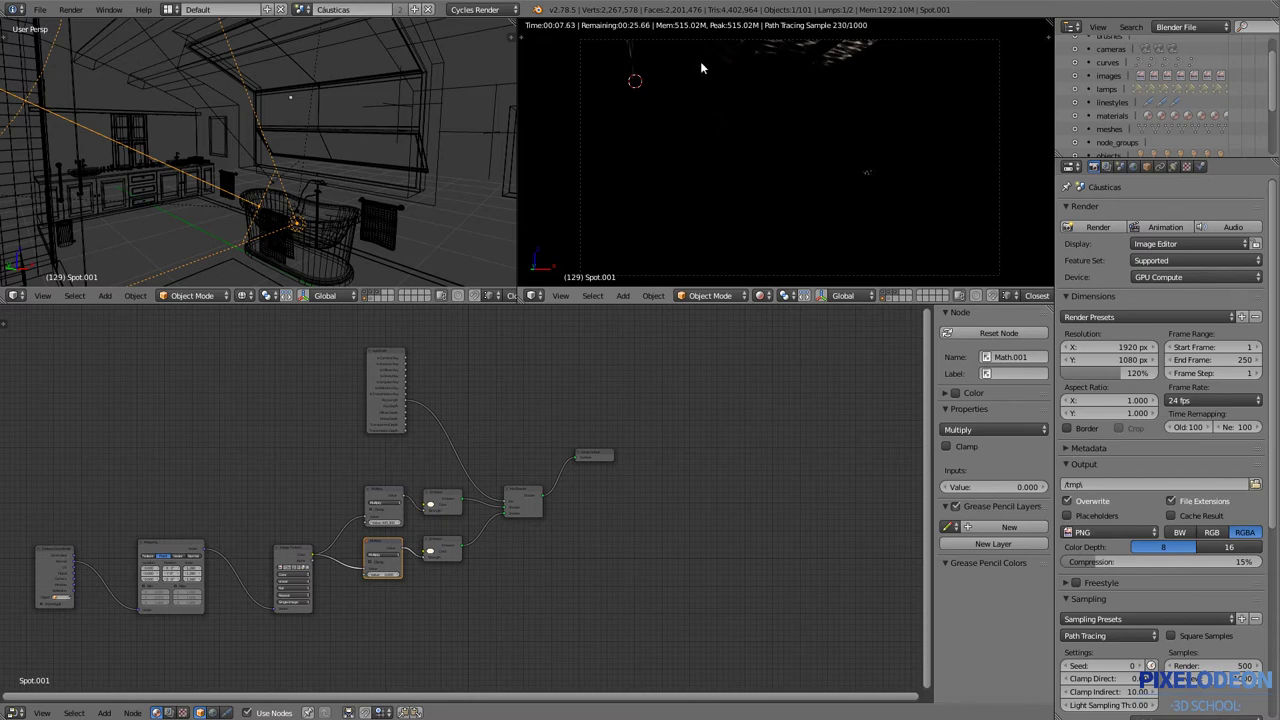
pyautogui.click(302, 12)
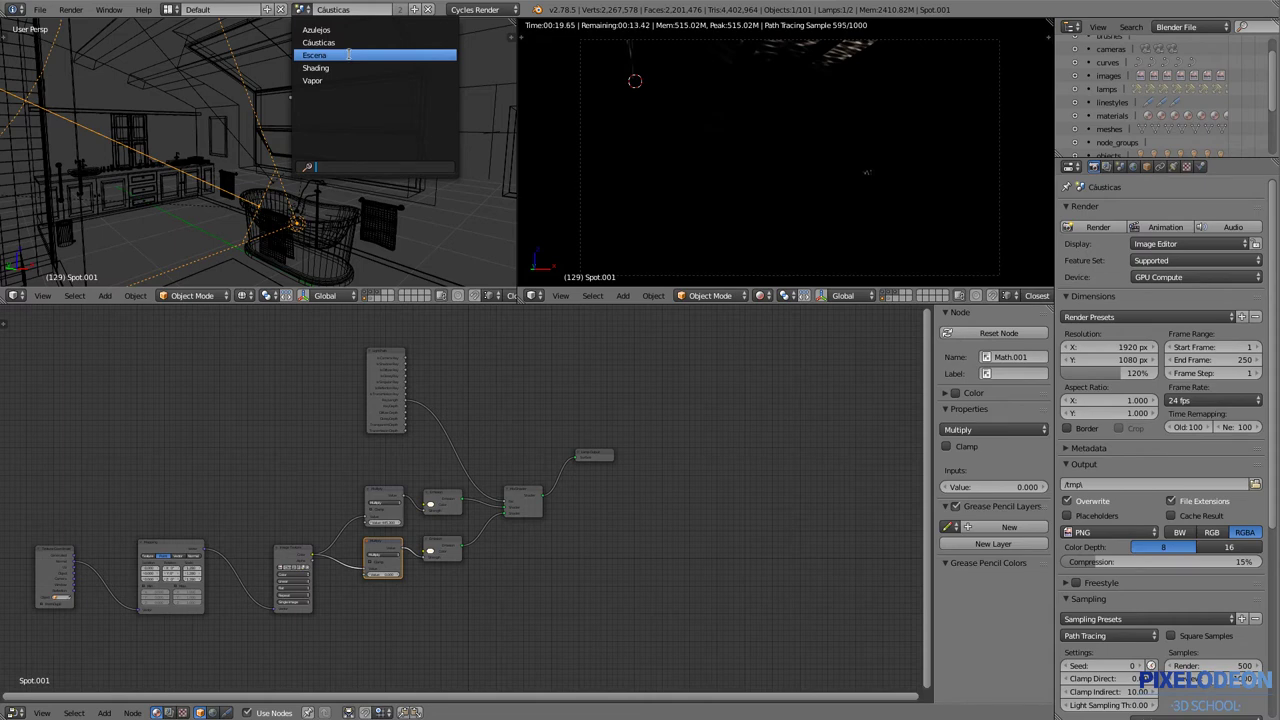
pyautogui.press('Return')
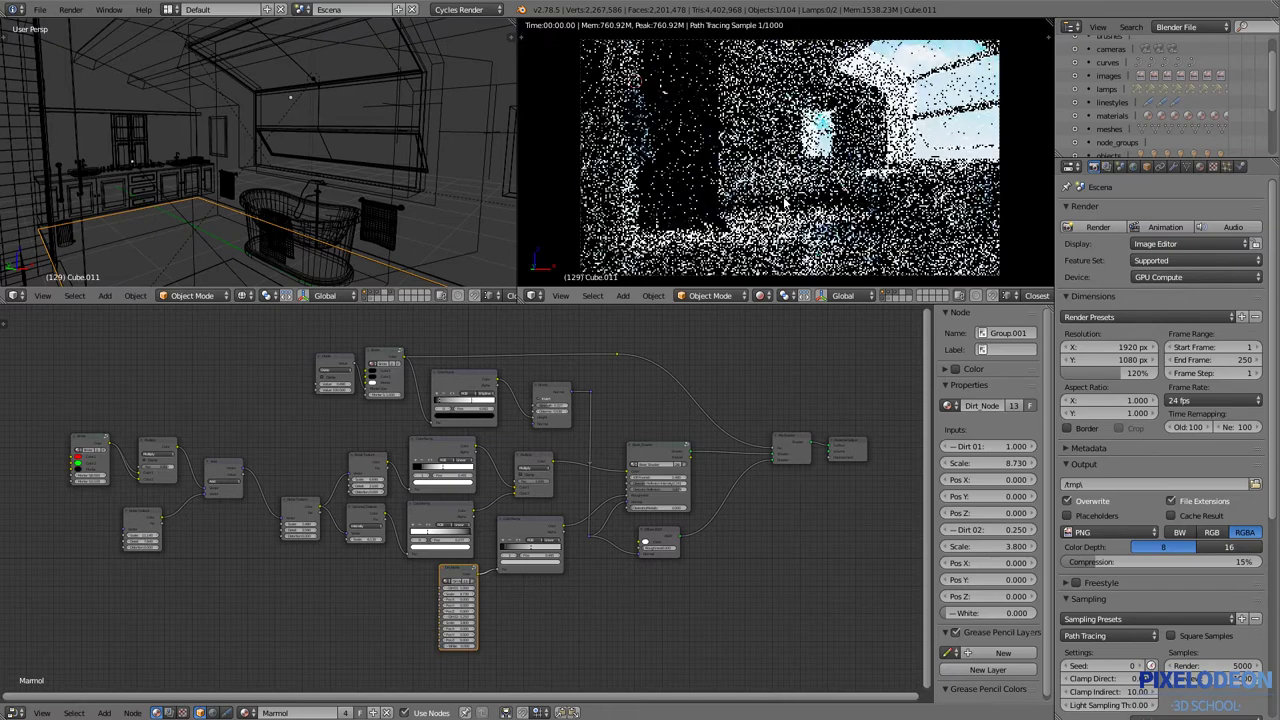
# - Leave the camera view and zoom in on the marble floor
pyautogui.press('KP_0')
pyautogui.scroll(1, 855, 172)
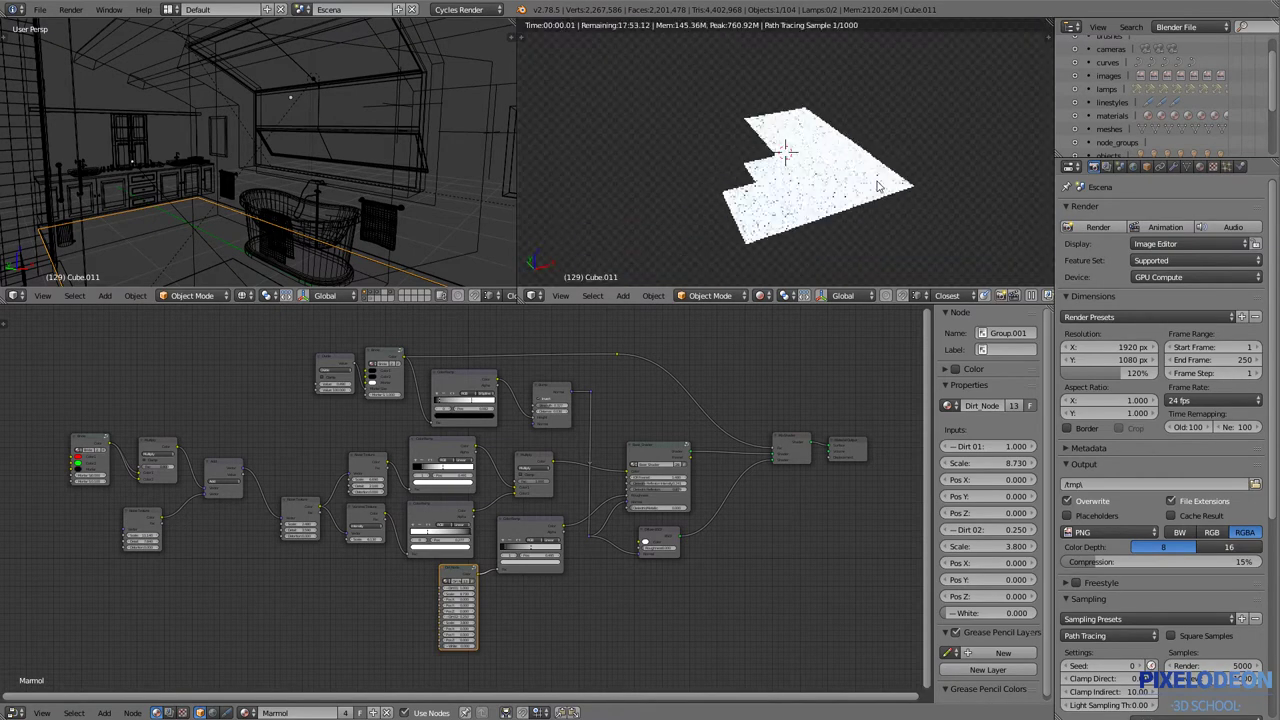
pyautogui.scroll(1, 820, 190)
pyautogui.scroll(3, 786, 214)
pyautogui.scroll(2, 810, 184)
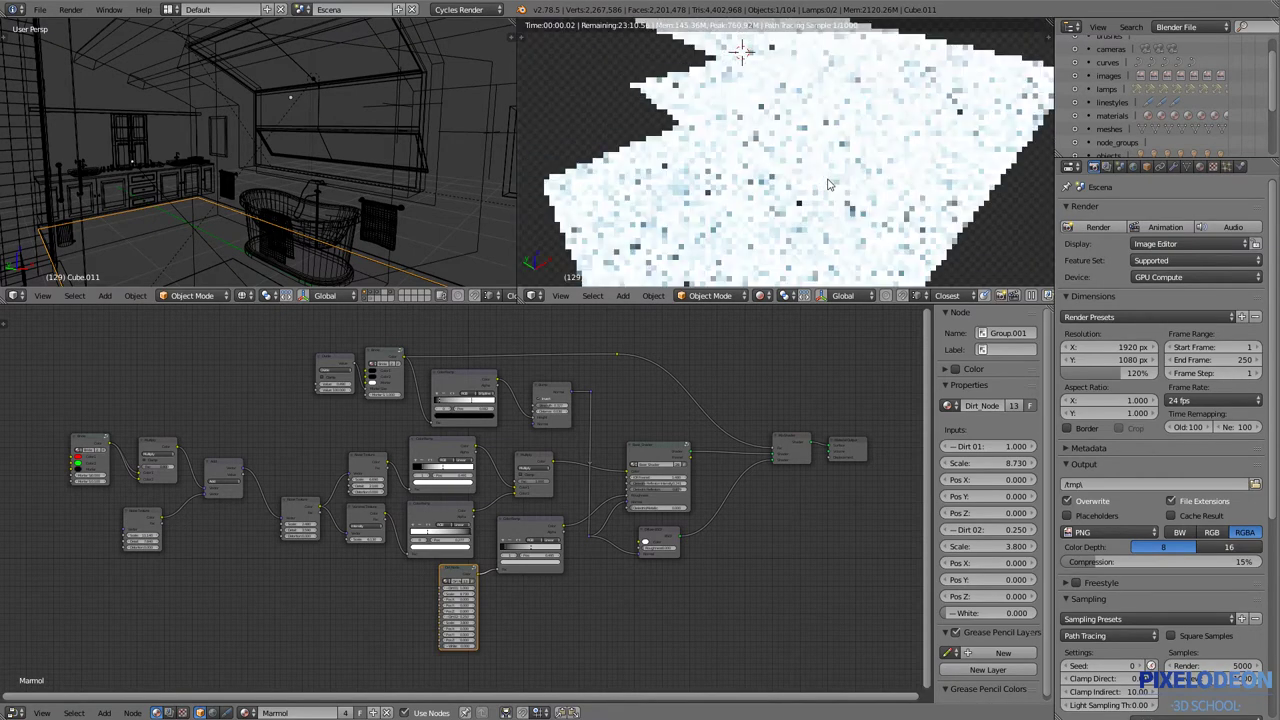
pyautogui.moveTo(810, 184)
pyautogui.keyDown('shift'); pyautogui.mouseDown(button='middle')
pyautogui.moveTo(823, 171)
pyautogui.moveTo(863, 194)
pyautogui.moveTo(811, 140)
pyautogui.mouseUp(button='middle'); pyautogui.keyUp('shift')
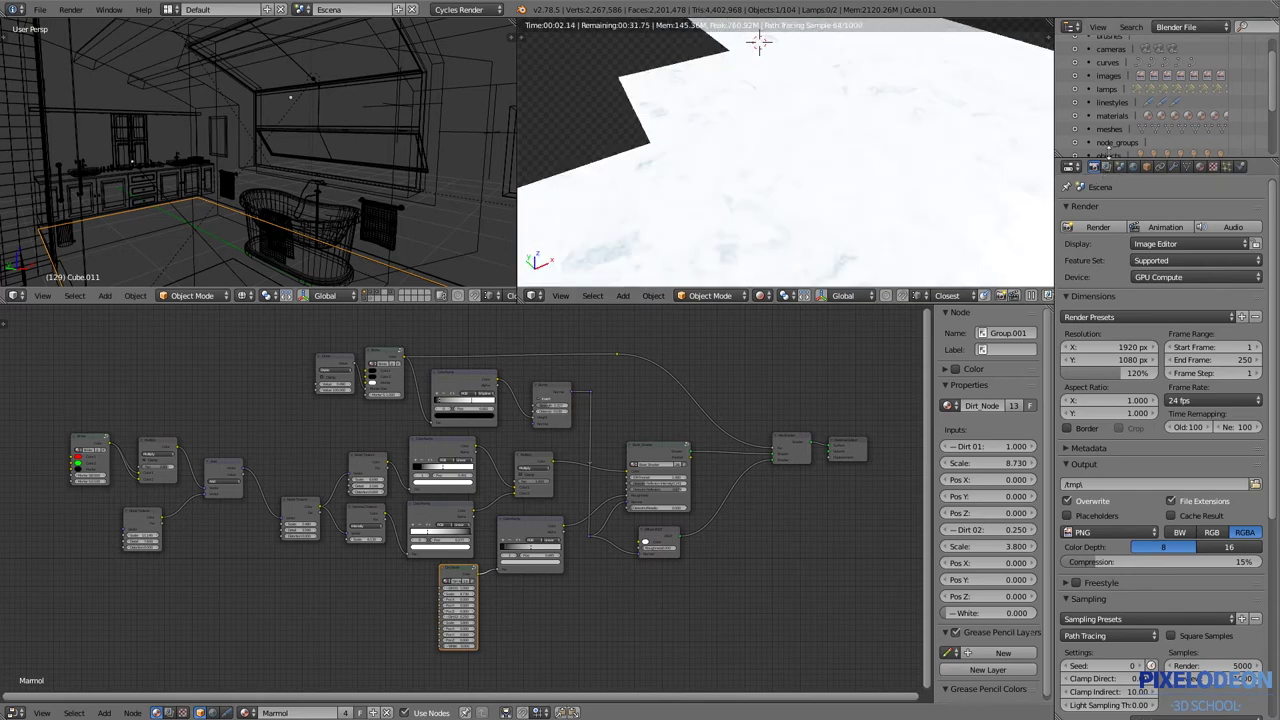
# - Change the world from Cielo to Veranda and tilt the view across the floor
pyautogui.click(1133, 166)
pyautogui.click(1071, 213)
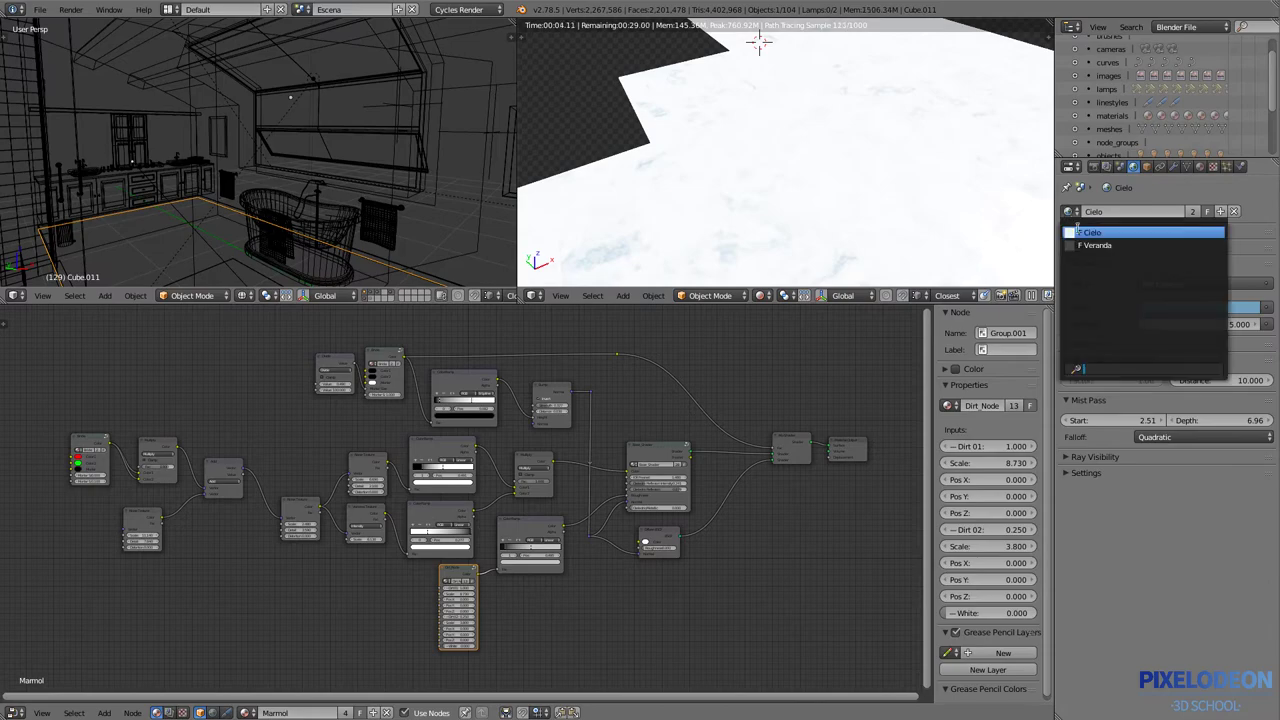
pyautogui.click(1098, 246)
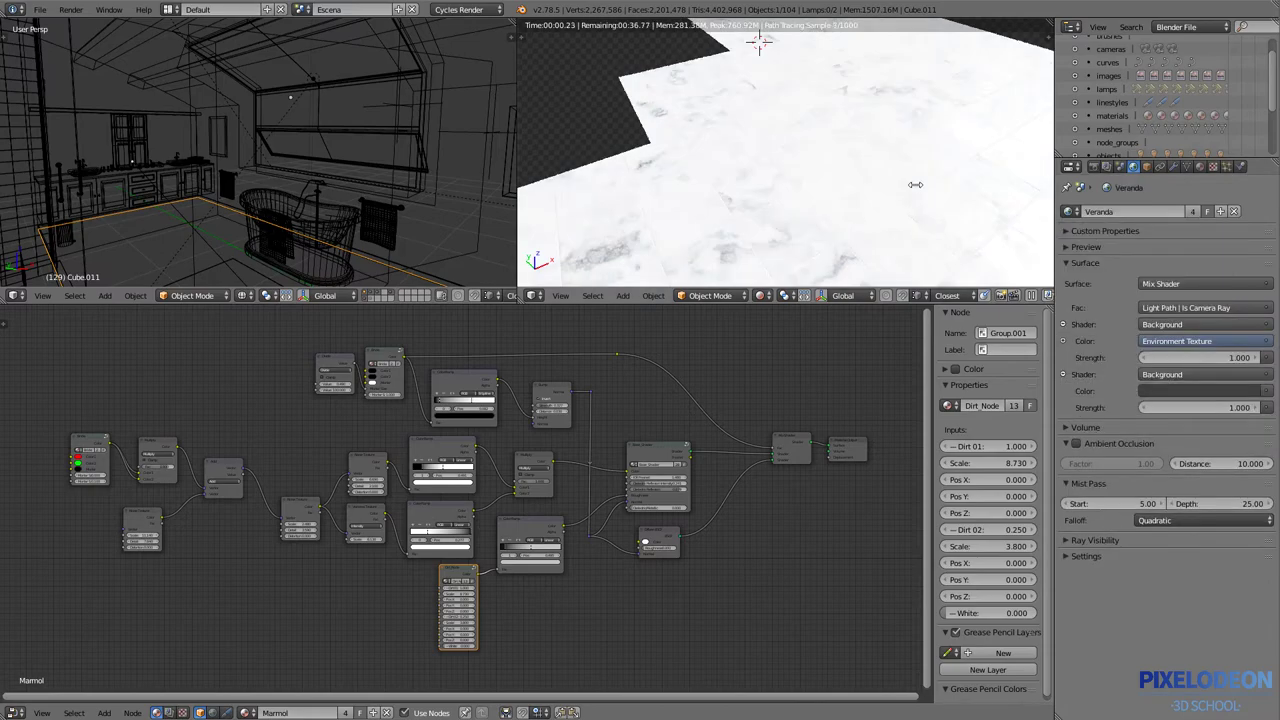
pyautogui.moveTo(943, 214); pyautogui.dragTo(904, 177, button='middle')
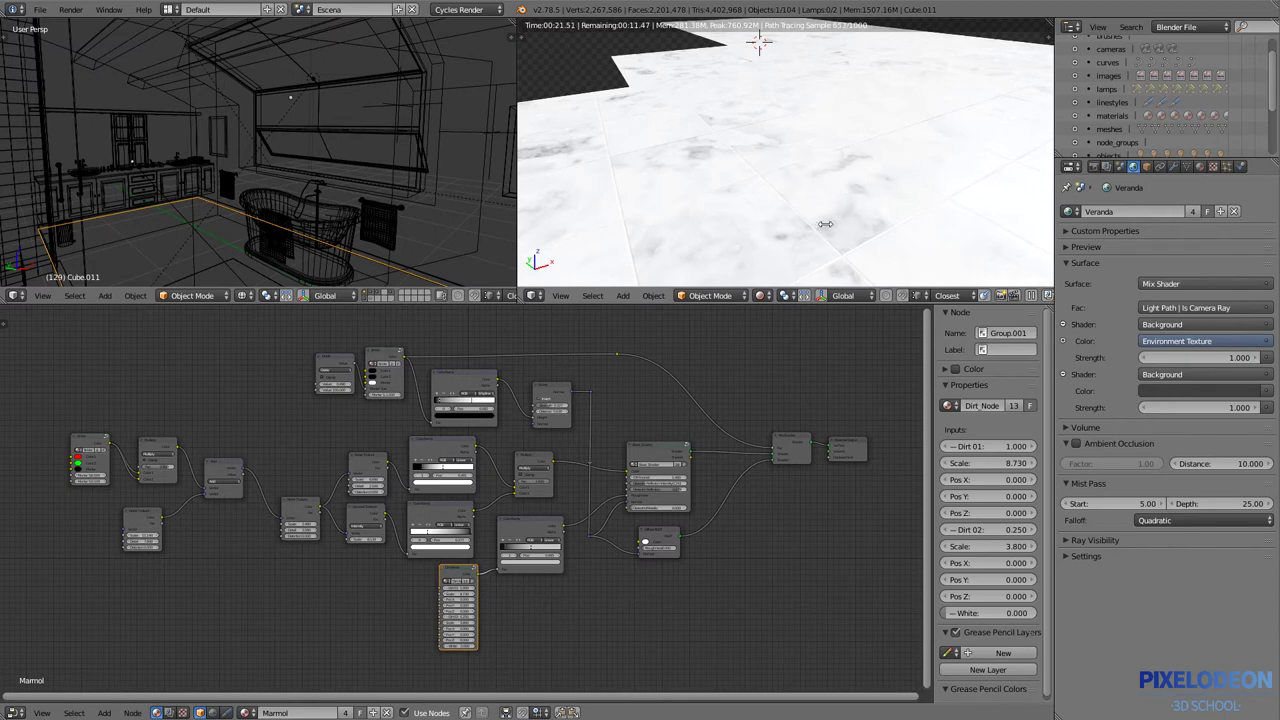
pyautogui.scroll(1, 300, 490)
pyautogui.scroll(1, 289, 486)
# - Preview the Noise Texture, ColorRamp, Multiply and Voronoi stages of the marble chain
pyautogui.scroll(2, 340, 492)
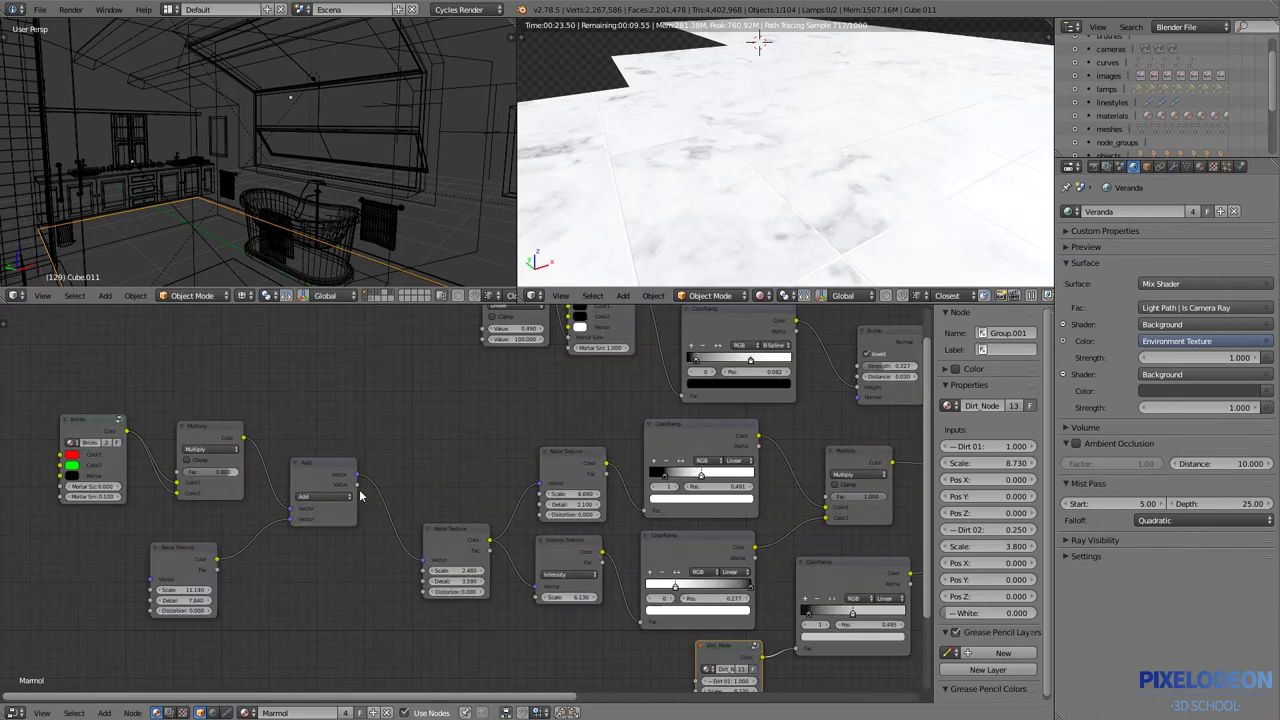
pyautogui.scroll(1, 360, 495)
pyautogui.scroll(1, 351, 503)
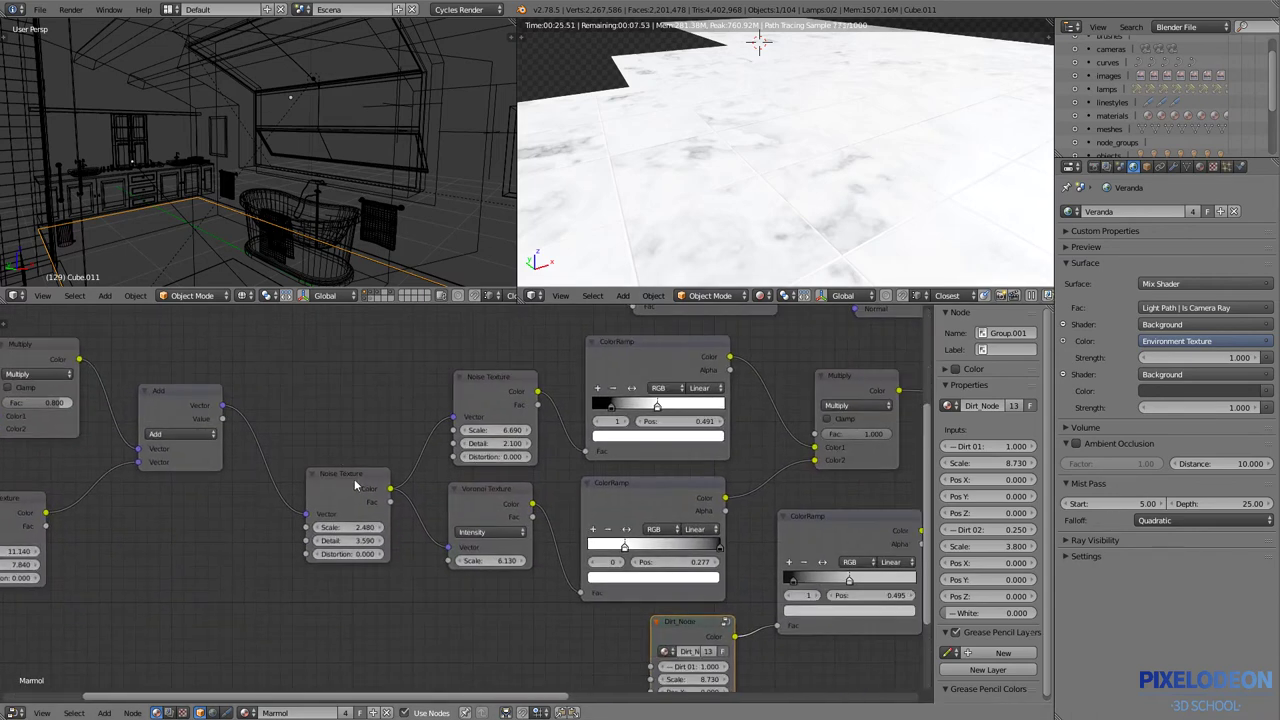
pyautogui.keyDown('ctrl'); pyautogui.keyDown('shift'); pyautogui.click(355, 485); pyautogui.keyUp('shift'); pyautogui.keyUp('ctrl')
pyautogui.moveTo(351, 484)
pyautogui.mouseDown(button='middle')
pyautogui.moveTo(509, 453)
pyautogui.moveTo(400, 484)
pyautogui.mouseUp(button='middle')
pyautogui.scroll(-1, 478, 472)
pyautogui.keyDown('ctrl'); pyautogui.keyDown('shift'); pyautogui.click(480, 416); pyautogui.keyUp('shift'); pyautogui.keyUp('ctrl')
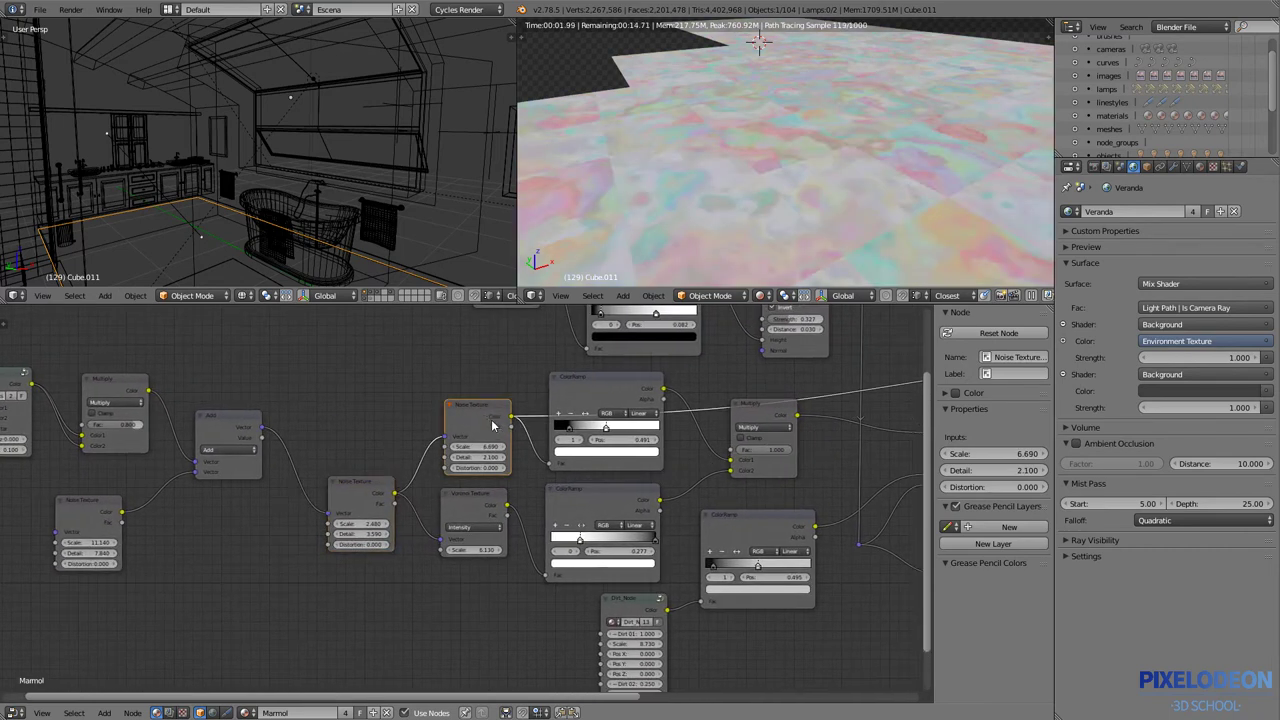
pyautogui.keyDown('ctrl'); pyautogui.keyDown('shift'); pyautogui.click(597, 390); pyautogui.keyUp('shift'); pyautogui.keyUp('ctrl')
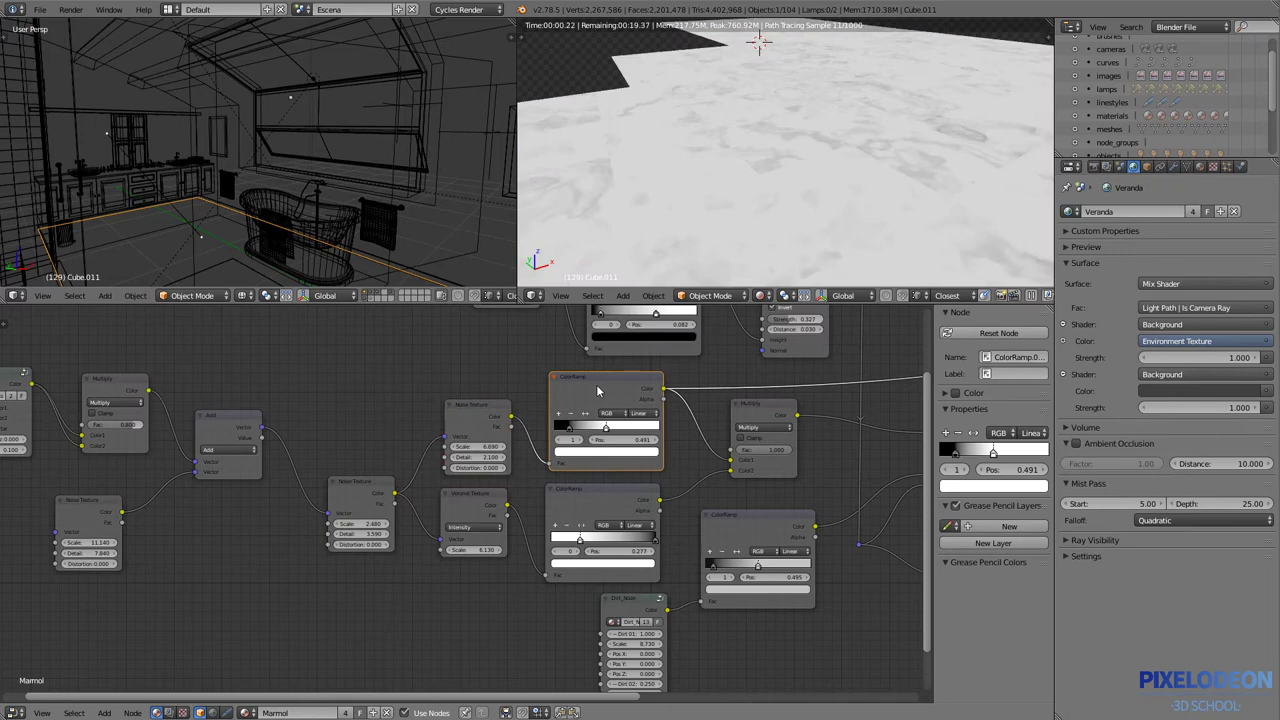
pyautogui.keyDown('ctrl'); pyautogui.keyDown('shift'); pyautogui.click(762, 411); pyautogui.keyUp('shift'); pyautogui.keyUp('ctrl')
pyautogui.moveTo(762, 411); pyautogui.dragTo(489, 406, button='middle')
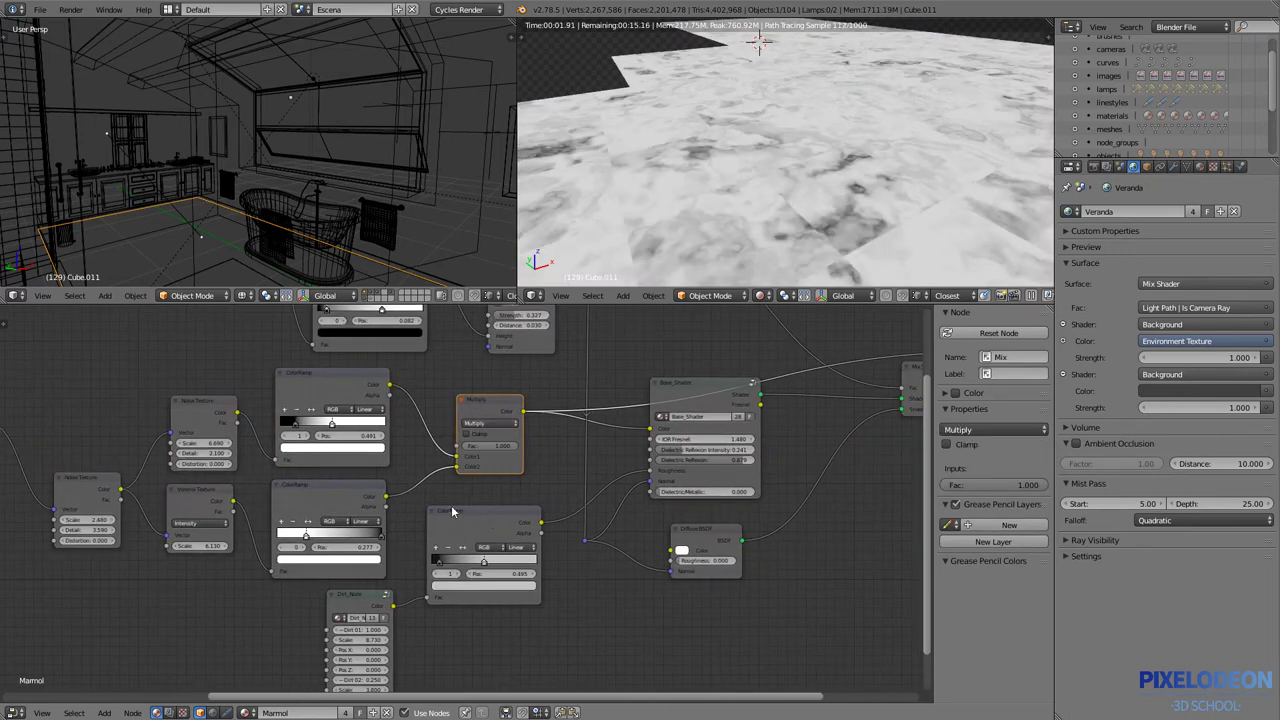
pyautogui.keyDown('ctrl'); pyautogui.keyDown('shift'); pyautogui.click(224, 500); pyautogui.keyUp('shift'); pyautogui.keyUp('ctrl')
pyautogui.keyDown('ctrl'); pyautogui.keyDown('shift'); pyautogui.click(501, 402); pyautogui.keyUp('shift'); pyautogui.keyUp('ctrl')
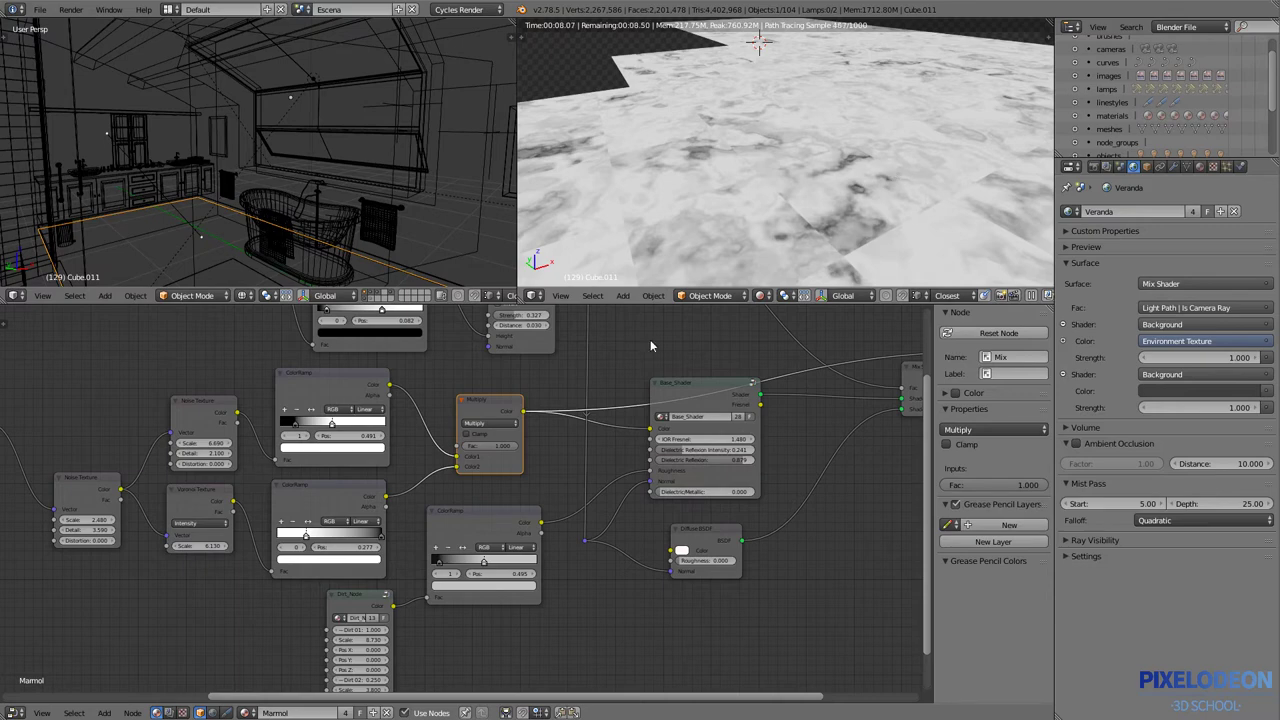
# - Select the Base_Shader group and preview the dirt ColorRamp output in the render
pyautogui.moveTo(705, 380); pyautogui.dragTo(540, 354, button='middle')
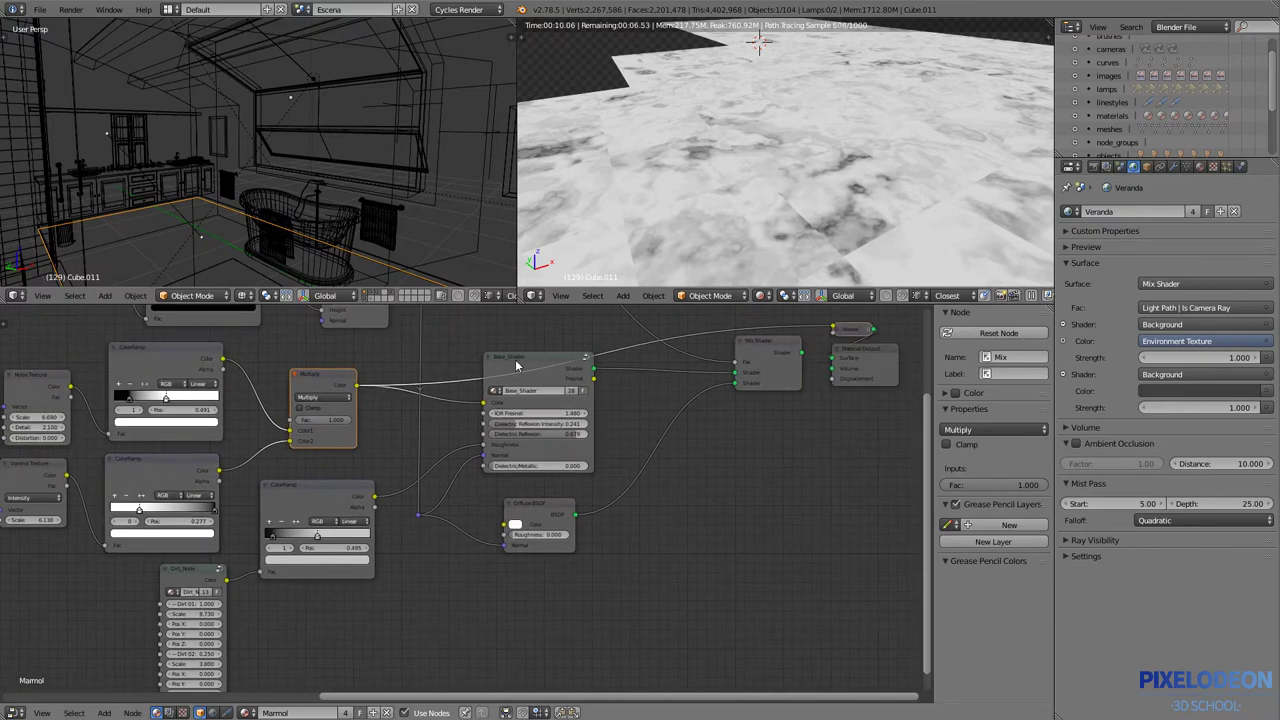
pyautogui.click(516, 365)
pyautogui.moveTo(521, 395); pyautogui.dragTo(581, 396, button='middle')
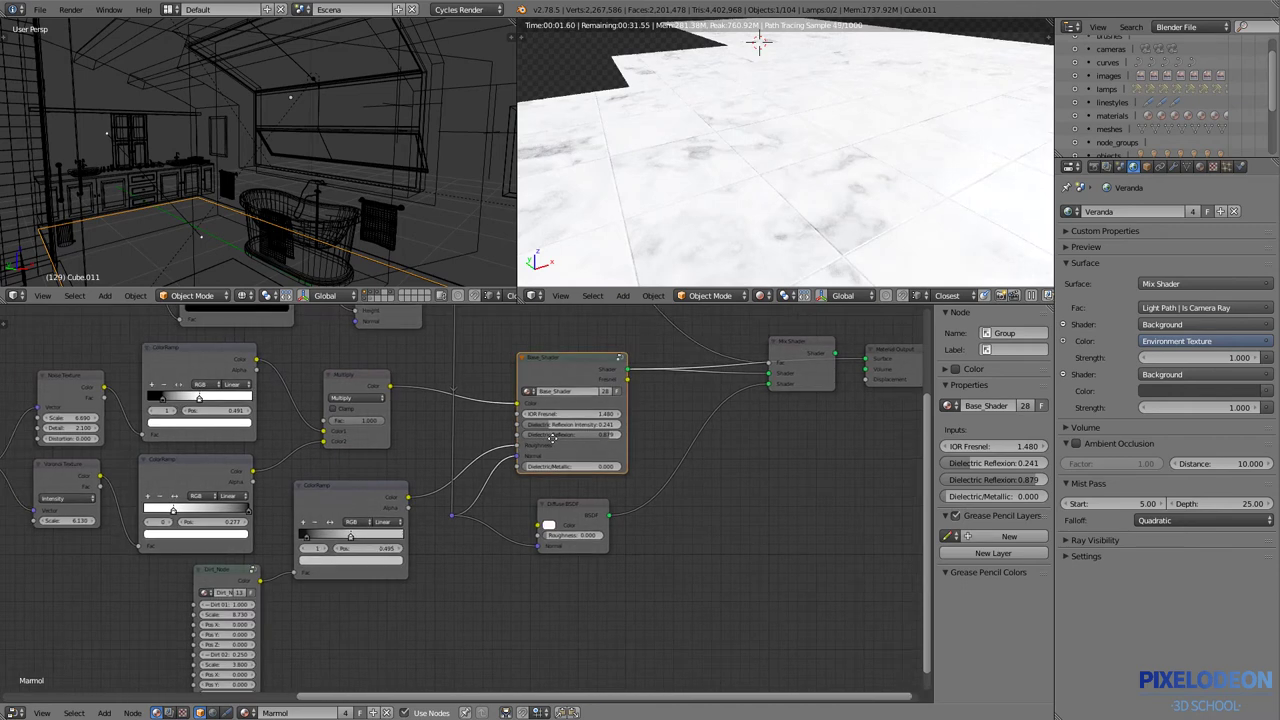
pyautogui.keyDown('ctrl'); pyautogui.keyDown('shift'); pyautogui.click(371, 497); pyautogui.keyUp('shift'); pyautogui.keyUp('ctrl')
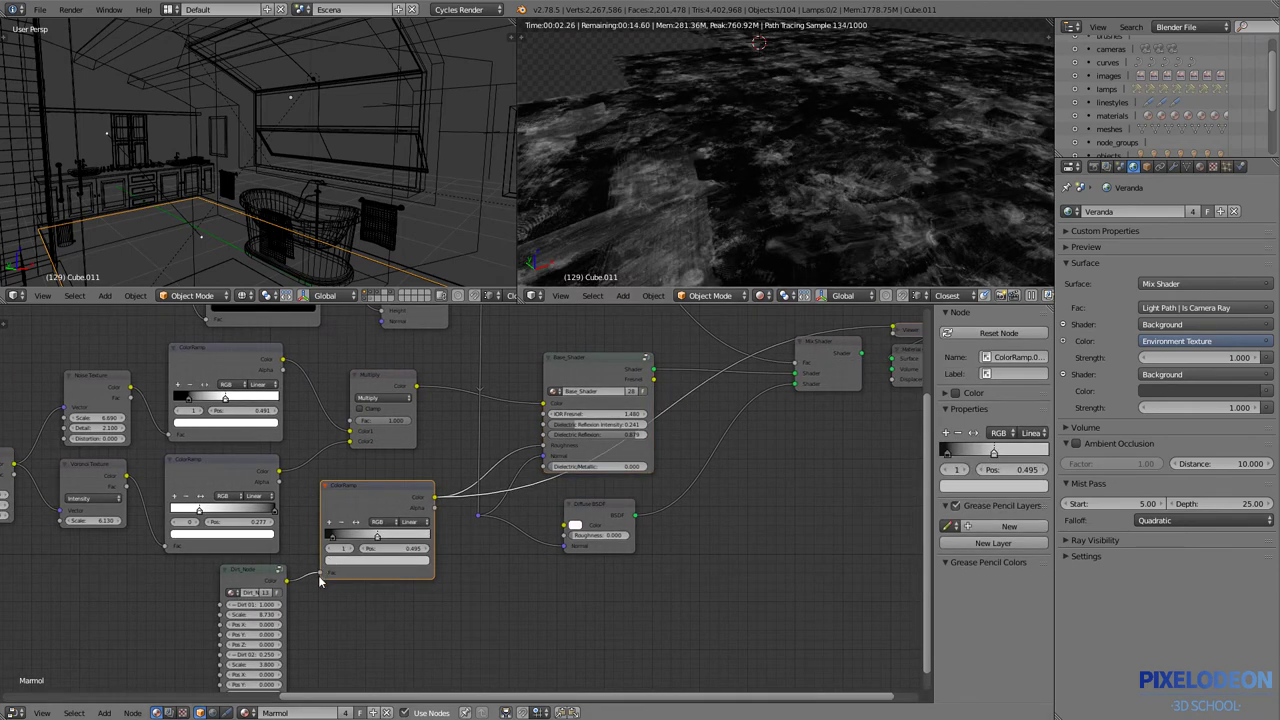
pyautogui.scroll(1, 320, 582)
pyautogui.scroll(1, 320, 582)
pyautogui.scroll(1, 380, 500)
pyautogui.scroll(1, 411, 456)
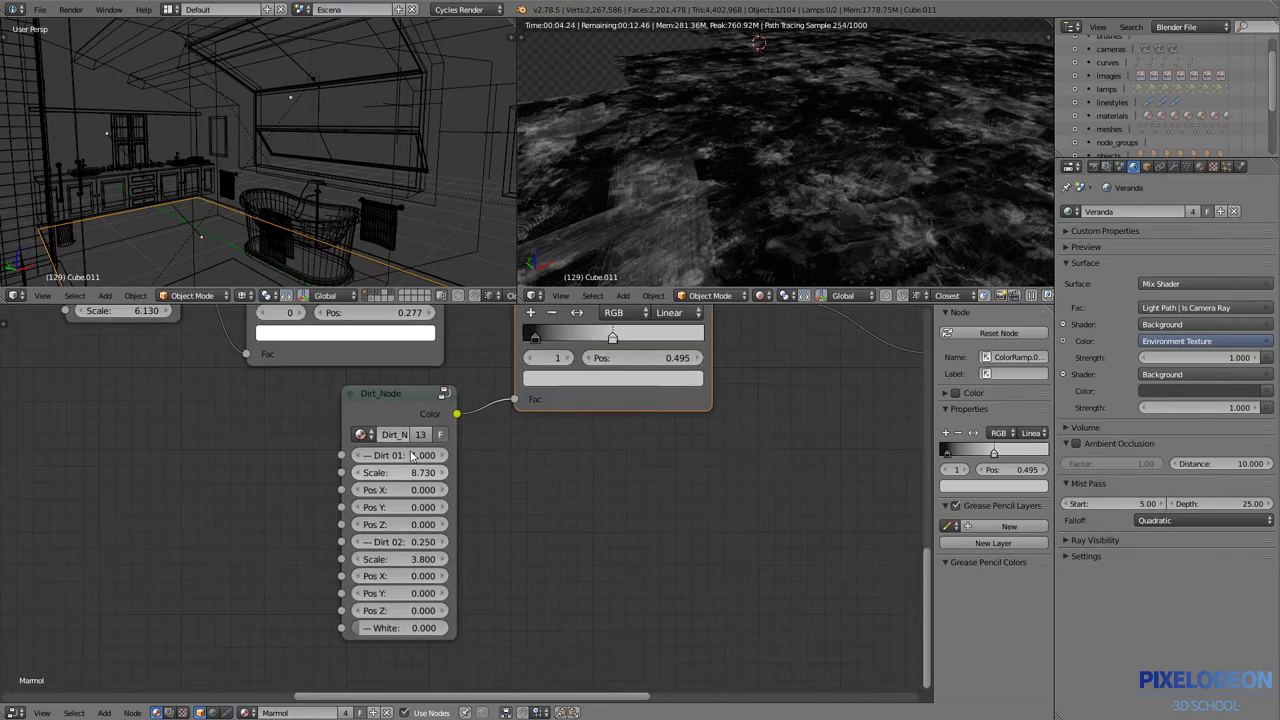
# - Restore the Mix Shader as the material output and show the whole marble node tree
pyautogui.moveTo(486, 449); pyautogui.dragTo(500, 482, button='middle')
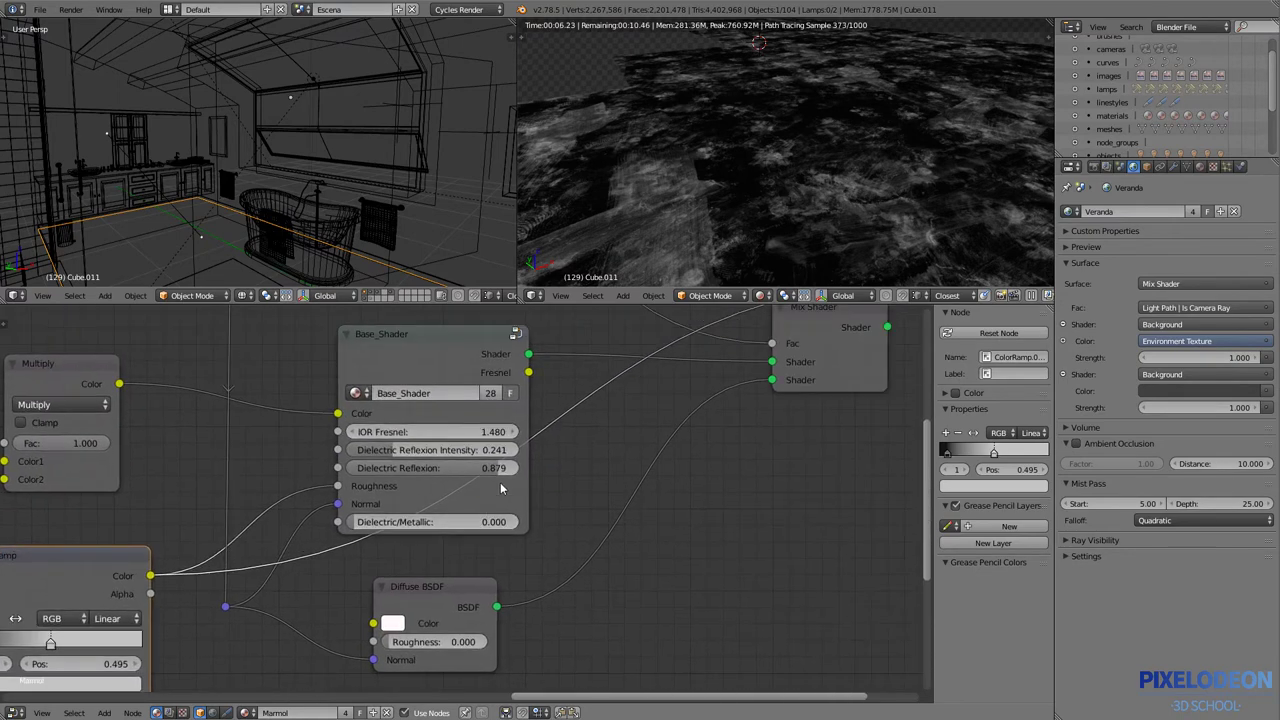
pyautogui.scroll(-1, 607, 451)
pyautogui.moveTo(607, 451); pyautogui.dragTo(535, 474, button='middle')
pyautogui.keyDown('ctrl'); pyautogui.keyDown('shift'); pyautogui.click(574, 420); pyautogui.keyUp('shift'); pyautogui.keyUp('ctrl')
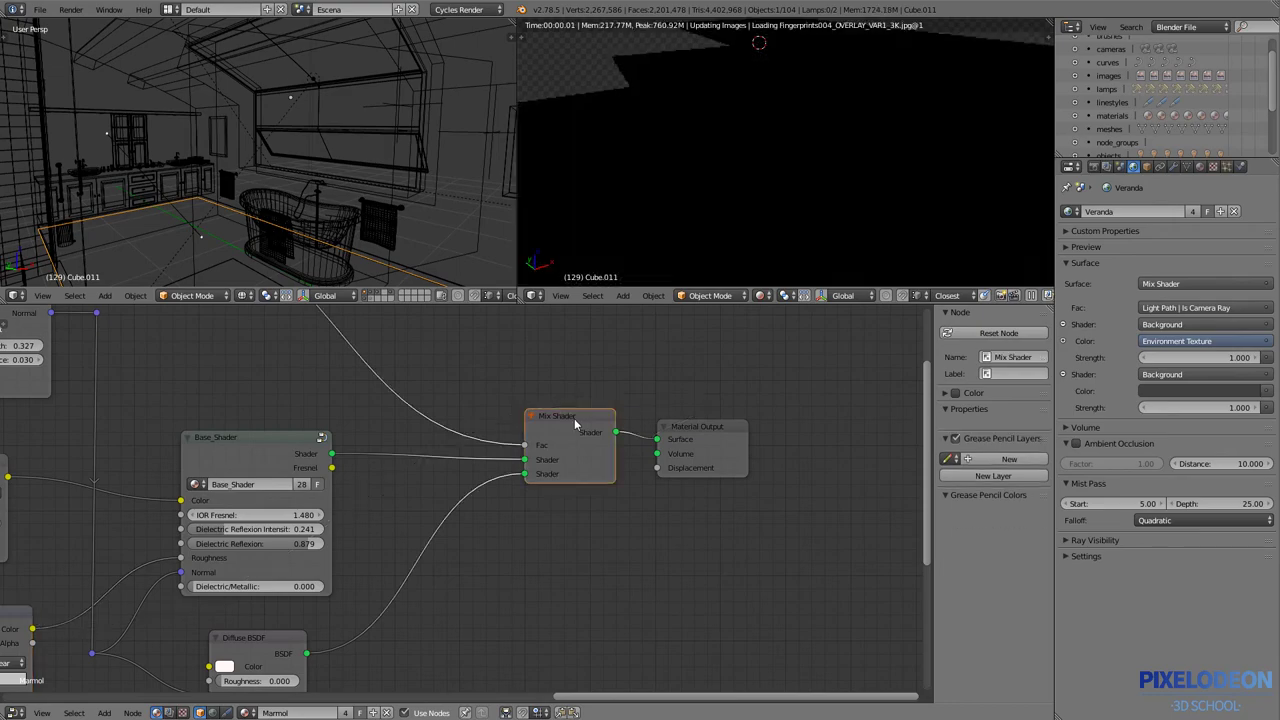
pyautogui.moveTo(383, 447); pyautogui.dragTo(562, 490, button='middle')
# - Expand, browse and collapse the scene objects list in the Outliner
pyautogui.scroll(-2, 558, 488)
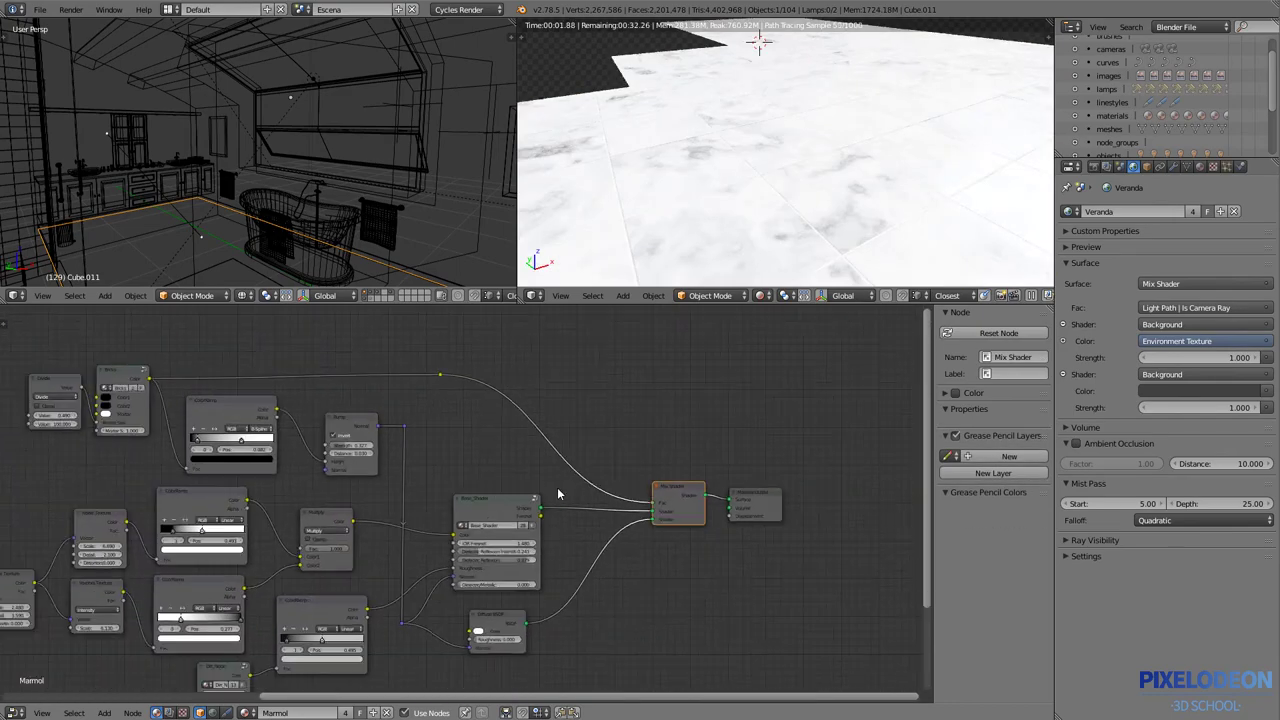
pyautogui.scroll(-2, 634, 406)
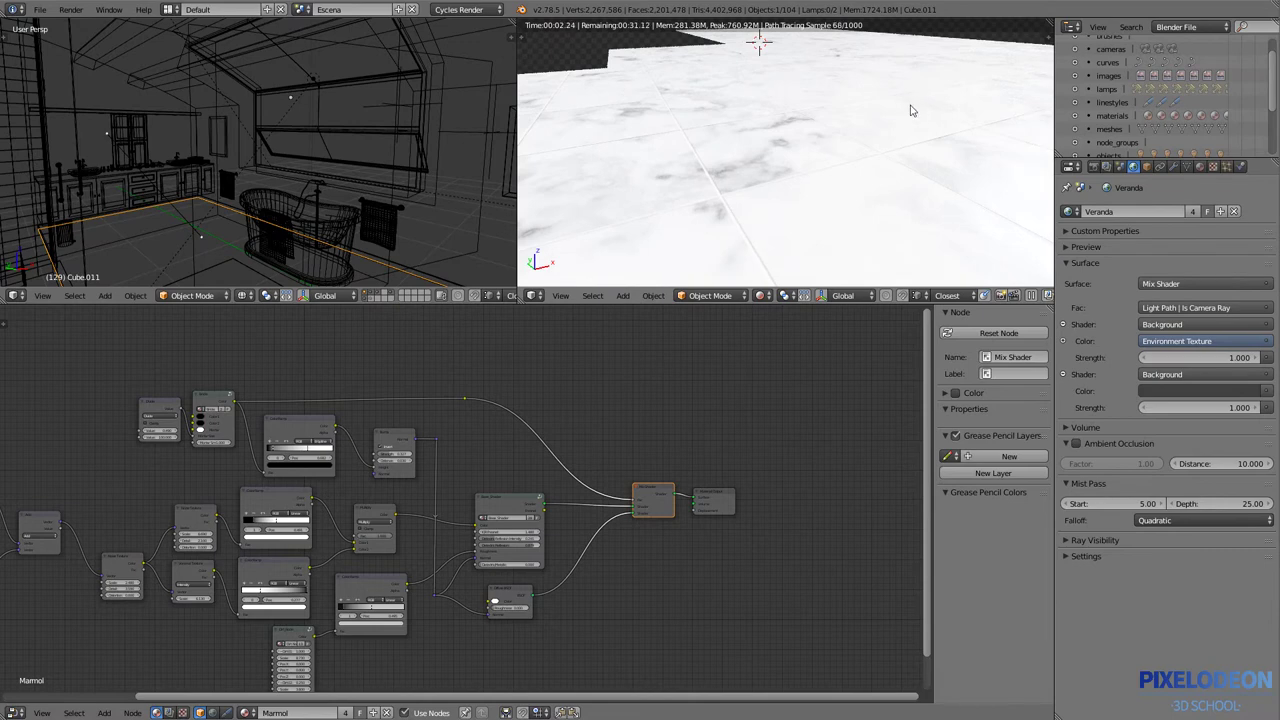
pyautogui.scroll(-4, 1160, 130)
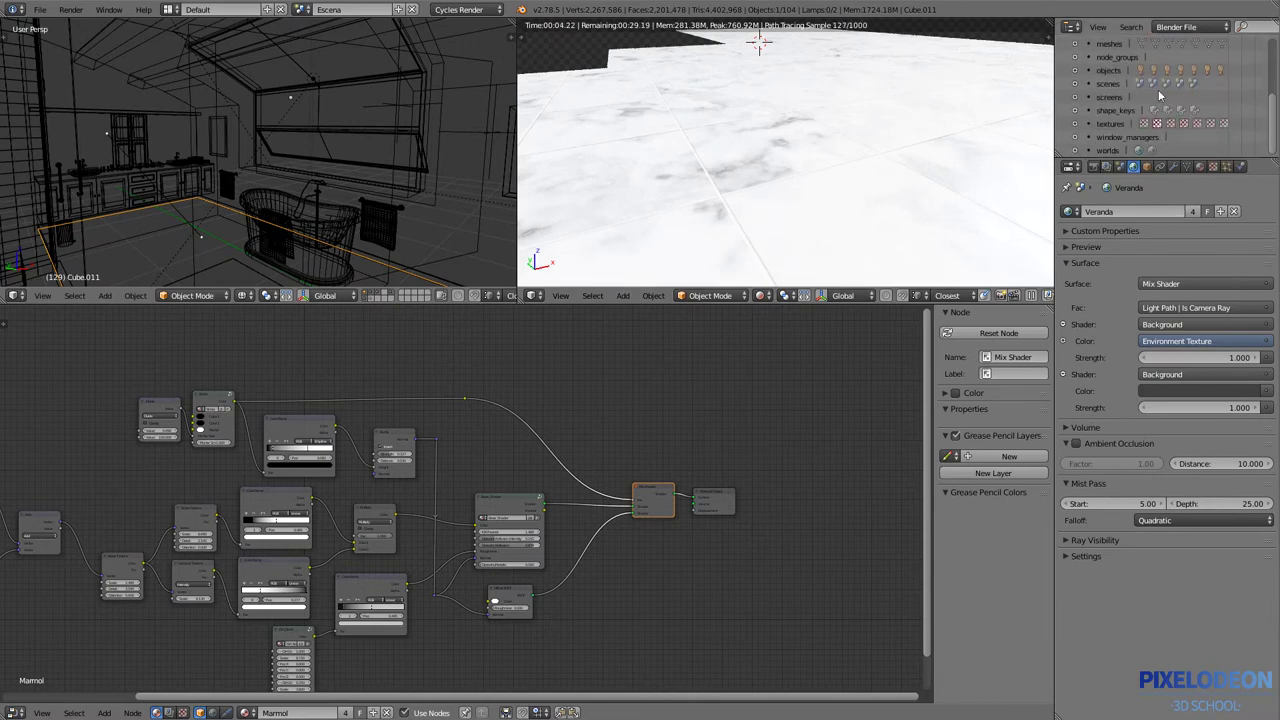
pyautogui.click(1075, 70)
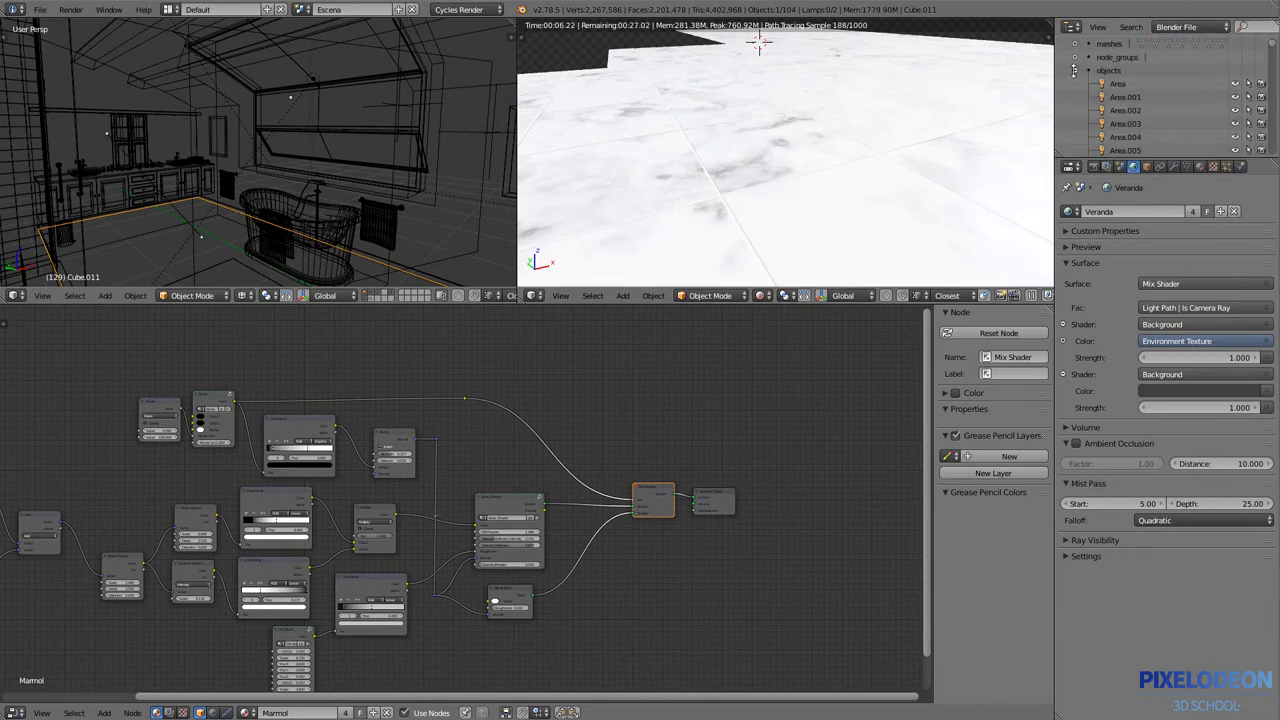
pyautogui.scroll(-3, 1158, 128)
pyautogui.scroll(-3, 1153, 118)
pyautogui.scroll(-3, 1148, 108)
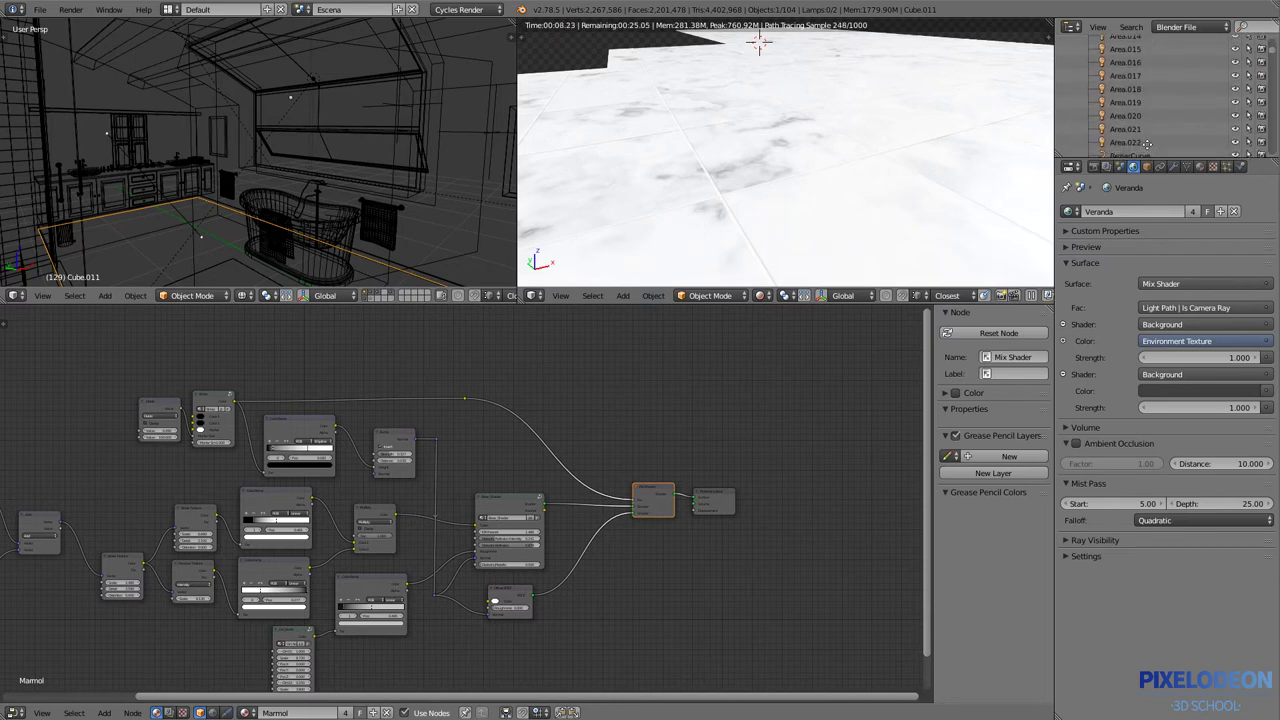
pyautogui.scroll(-3, 1143, 98)
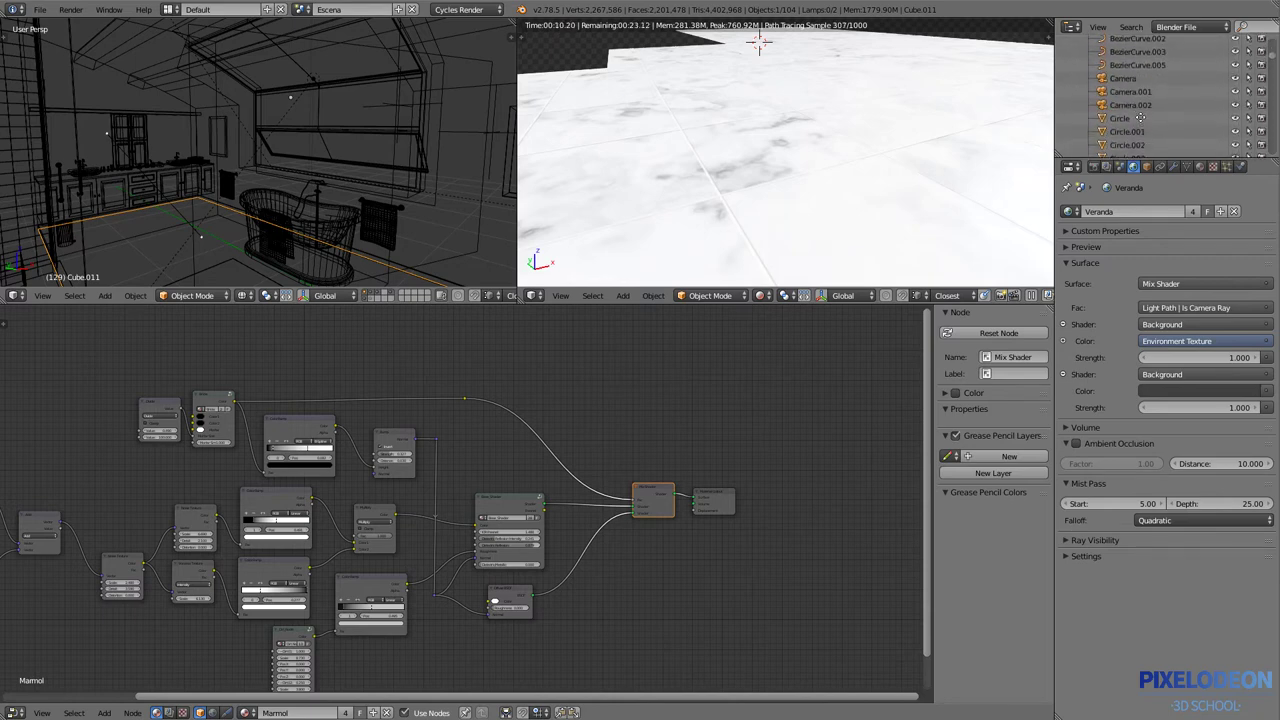
pyautogui.scroll(-1, 1142, 110)
pyautogui.scroll(1, 1140, 128)
pyautogui.scroll(4, 1138, 136)
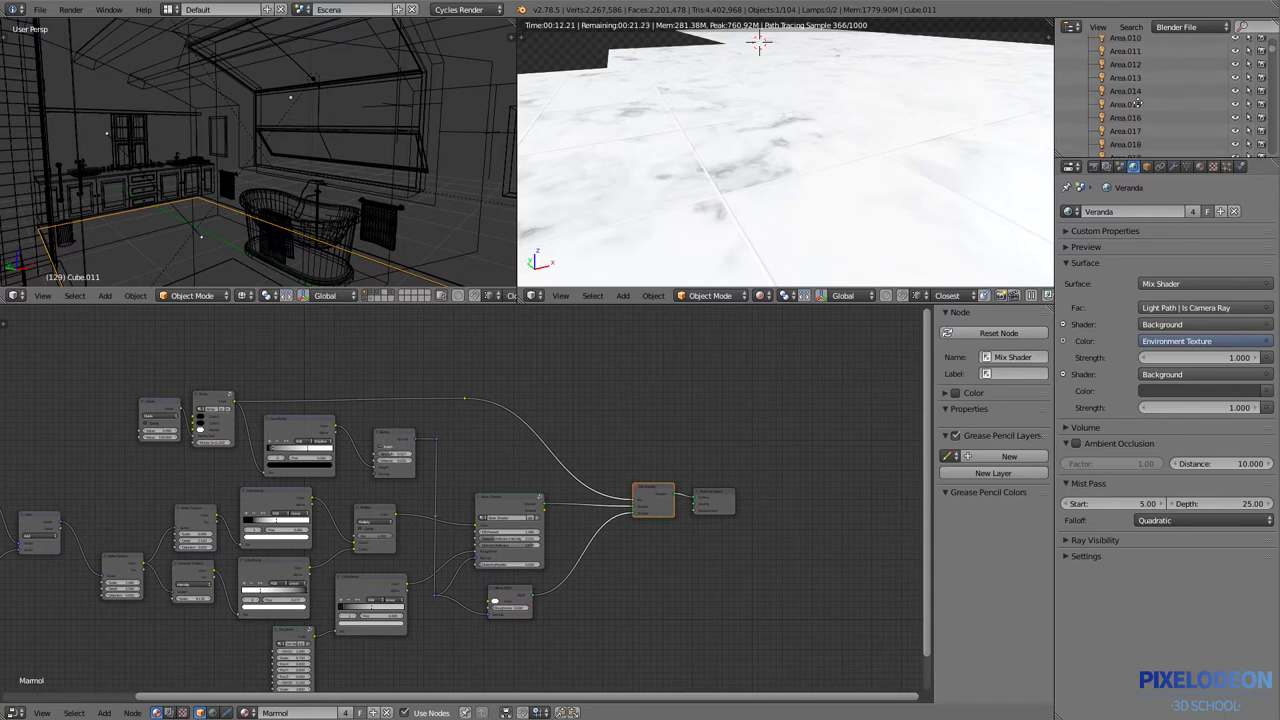
pyautogui.scroll(4, 1134, 147)
pyautogui.scroll(2, 1133, 130)
pyautogui.scroll(2, 1132, 100)
pyautogui.scroll(3, 1131, 70)
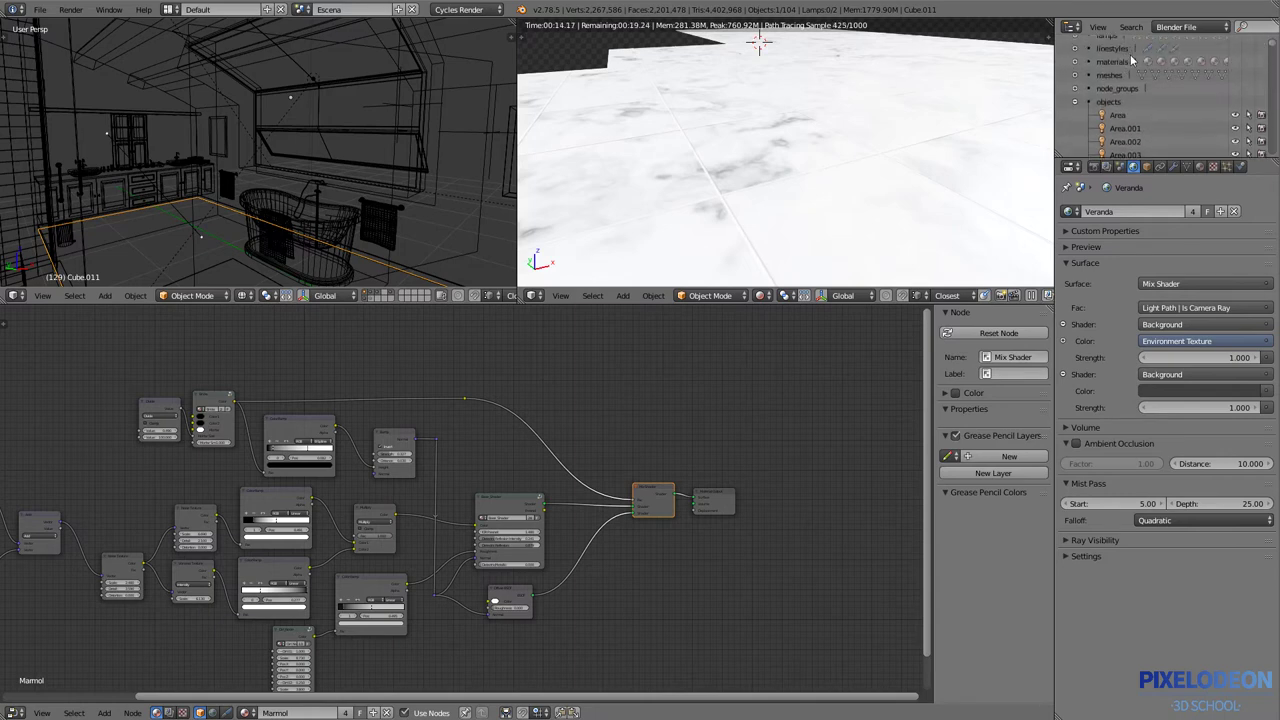
pyautogui.click(1075, 103)
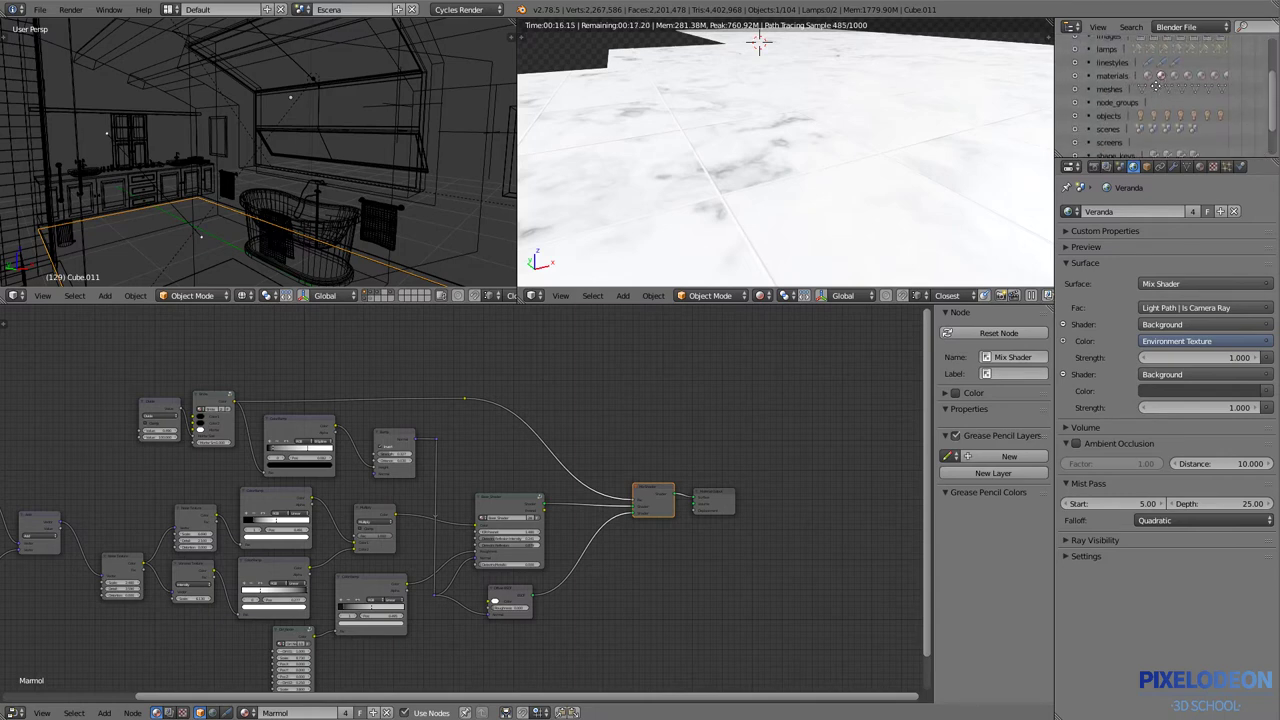
# - Re-expand the objects list and filter the Outliner by 'sun'
pyautogui.scroll(-2, 1150, 85)
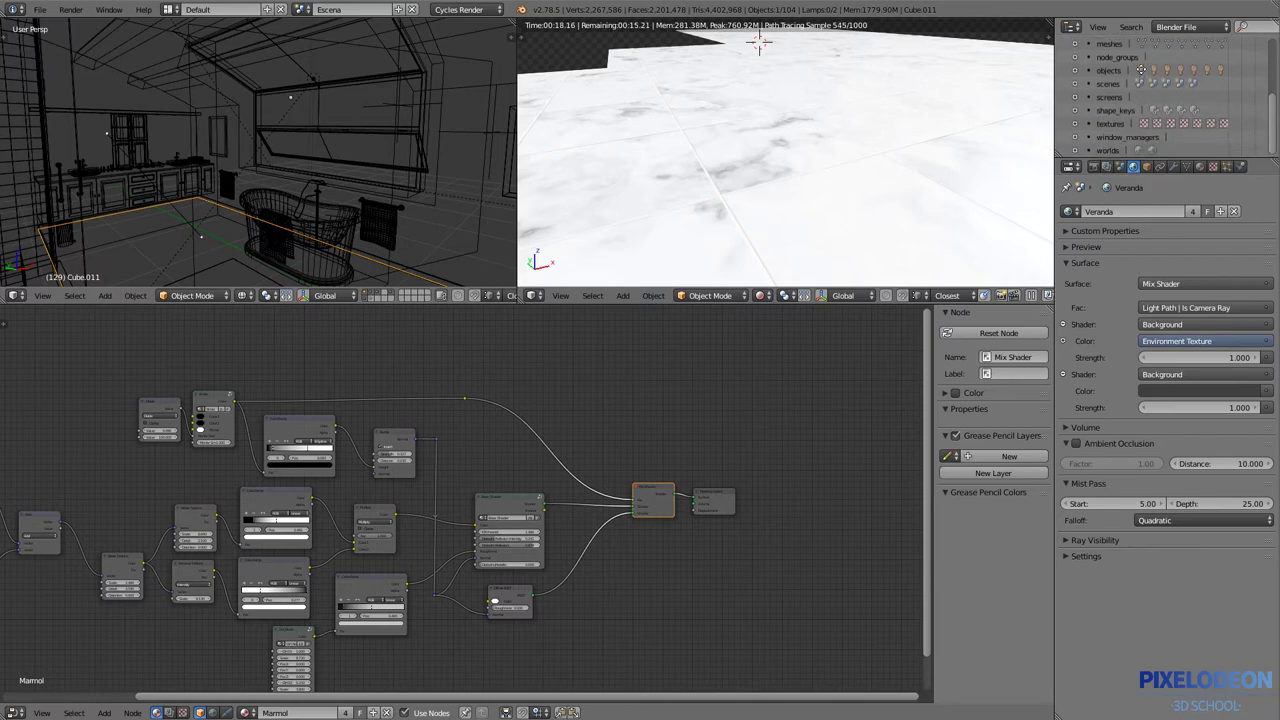
pyautogui.scroll(4, 1137, 125)
pyautogui.click(1076, 128)
pyautogui.scroll(-2, 1110, 120)
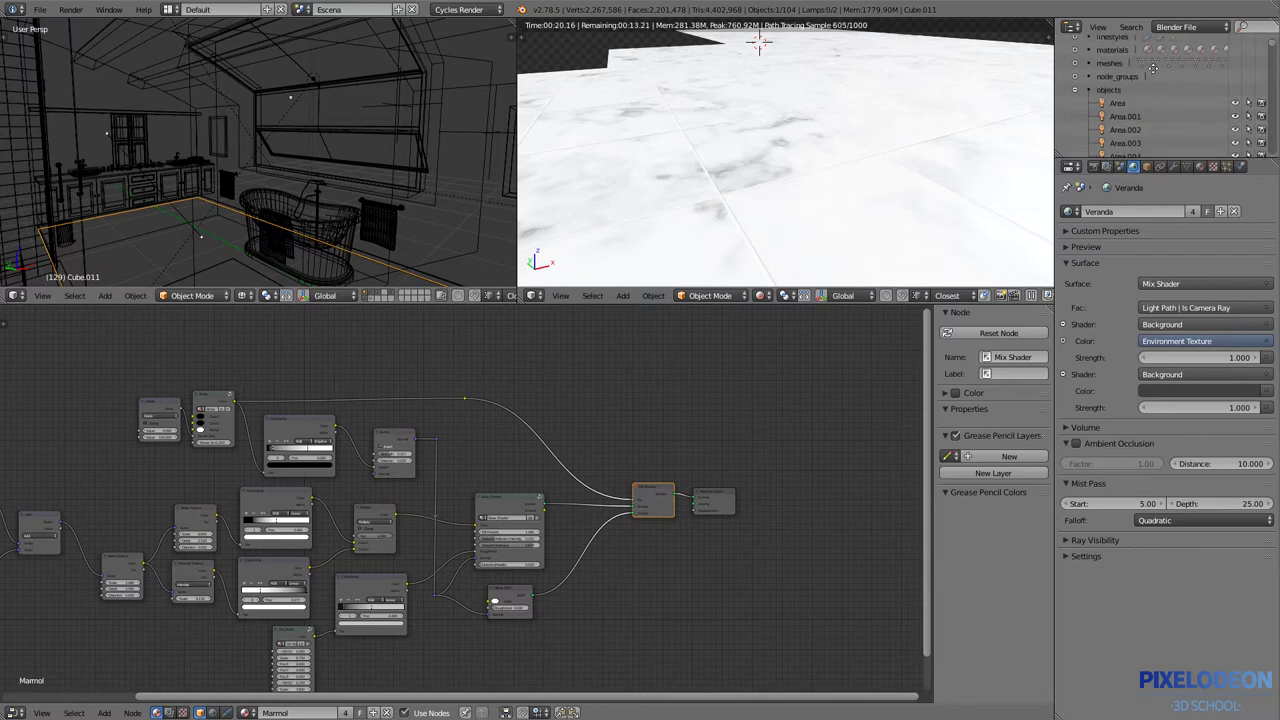
pyautogui.scroll(-3, 1110, 120)
pyautogui.write('sun')
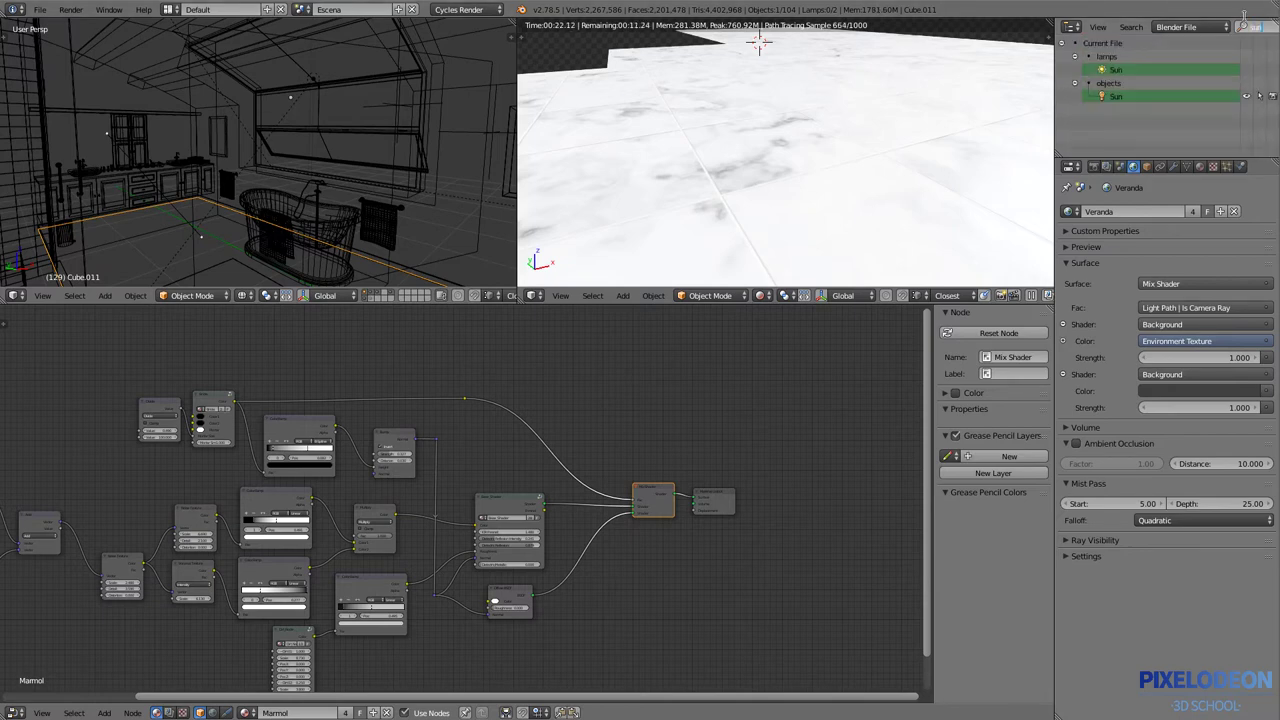
pyautogui.press('Return')
# - Toggle the Sun lamp's visibility and orbit down onto the tiled marble floor
pyautogui.click(1246, 97)
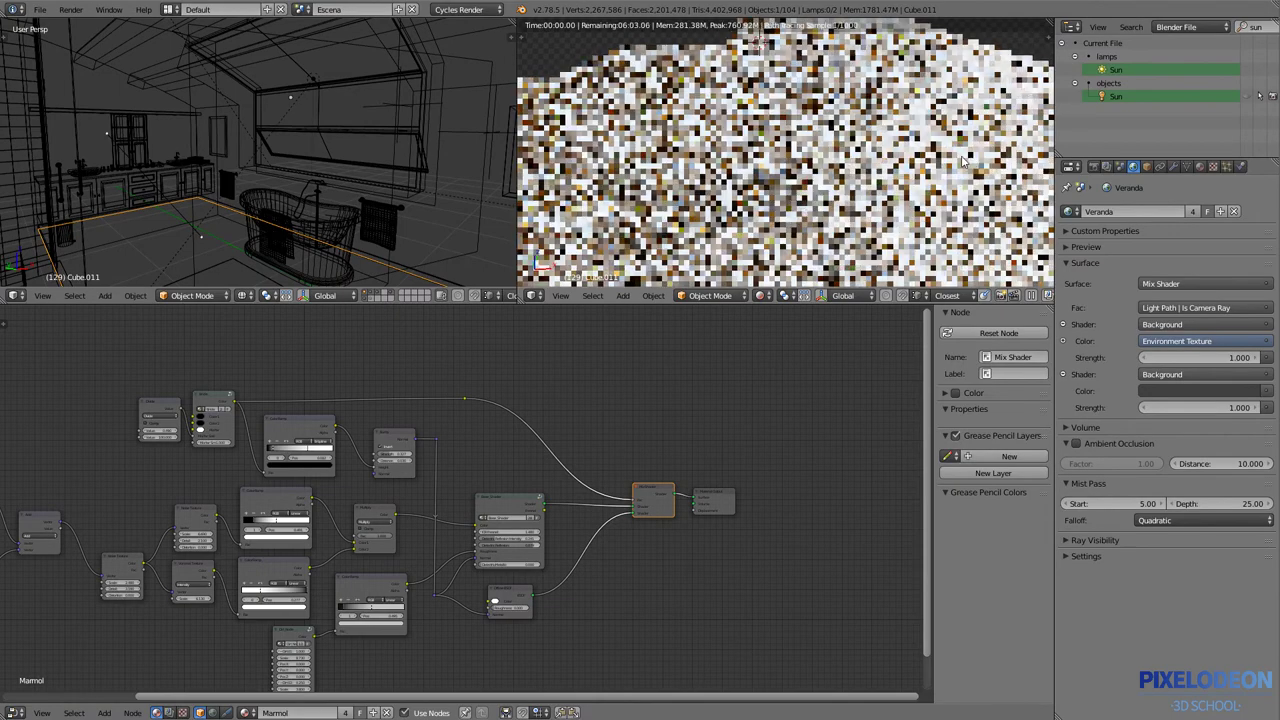
pyautogui.moveTo(928, 195)
pyautogui.mouseDown(button='middle')
pyautogui.moveTo(952, 154)
pyautogui.moveTo(922, 118)
pyautogui.mouseUp(button='middle')
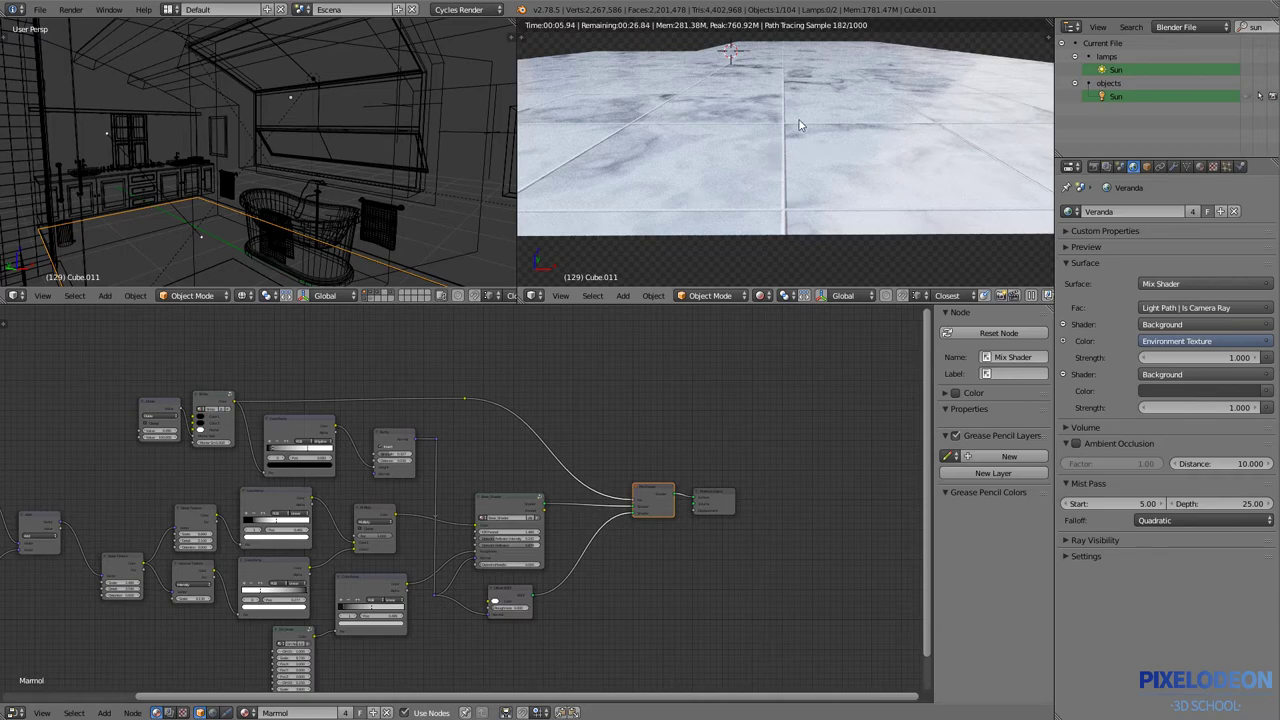
pyautogui.moveTo(799, 125); pyautogui.dragTo(900, 145, button='middle')
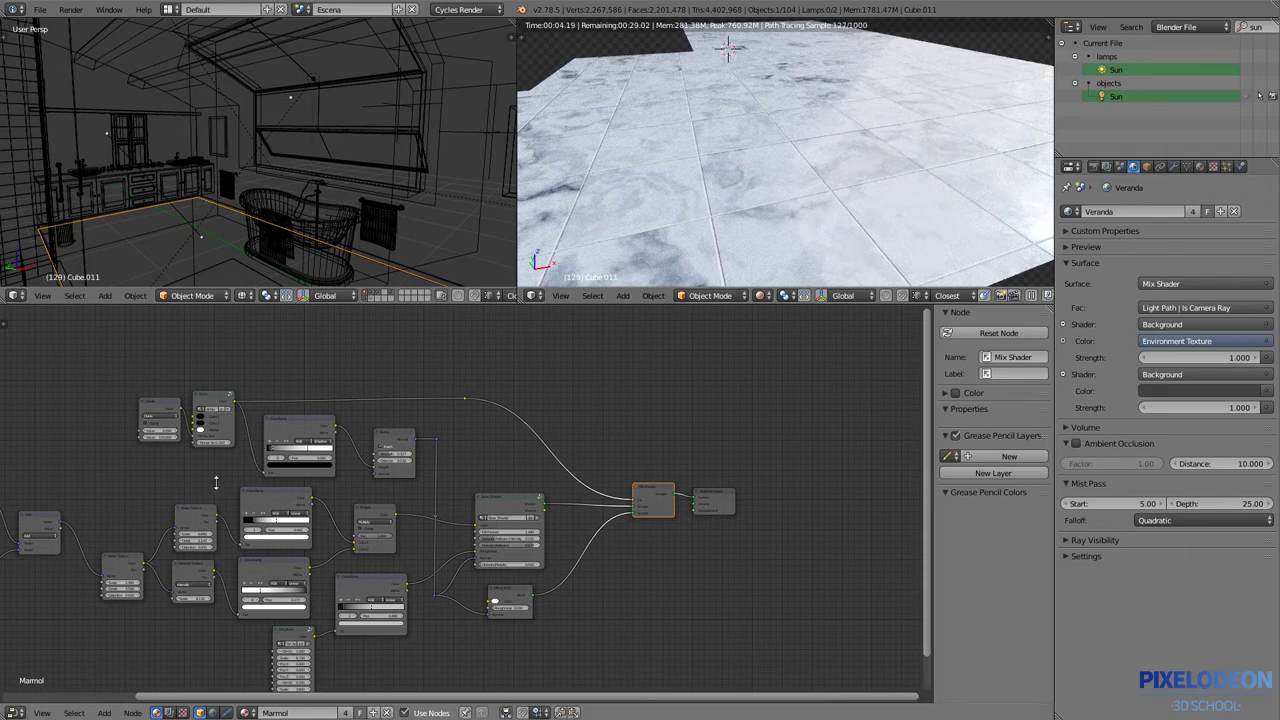
# - Pan and zoom the node editor to the Bricks group node and select it
pyautogui.moveTo(215, 480); pyautogui.dragTo(393, 476, button='middle')
pyautogui.moveTo(242, 469); pyautogui.dragTo(454, 458, button='middle')
pyautogui.scroll(3, 461, 446)
pyautogui.scroll(2, 314, 500)
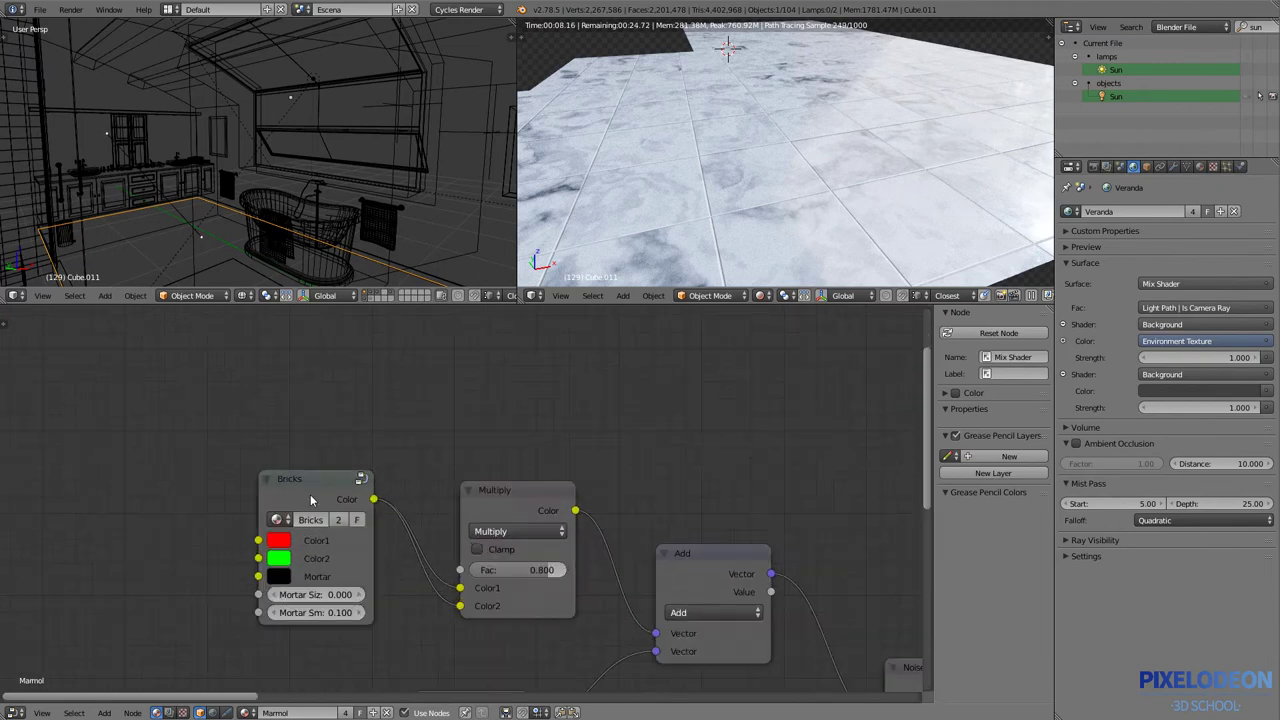
pyautogui.scroll(2, 308, 488)
pyautogui.click(308, 488)
# - Inside the Bricks group, drag the Brick Texture offset and width values and set bias to 1
pyautogui.press('Tab')
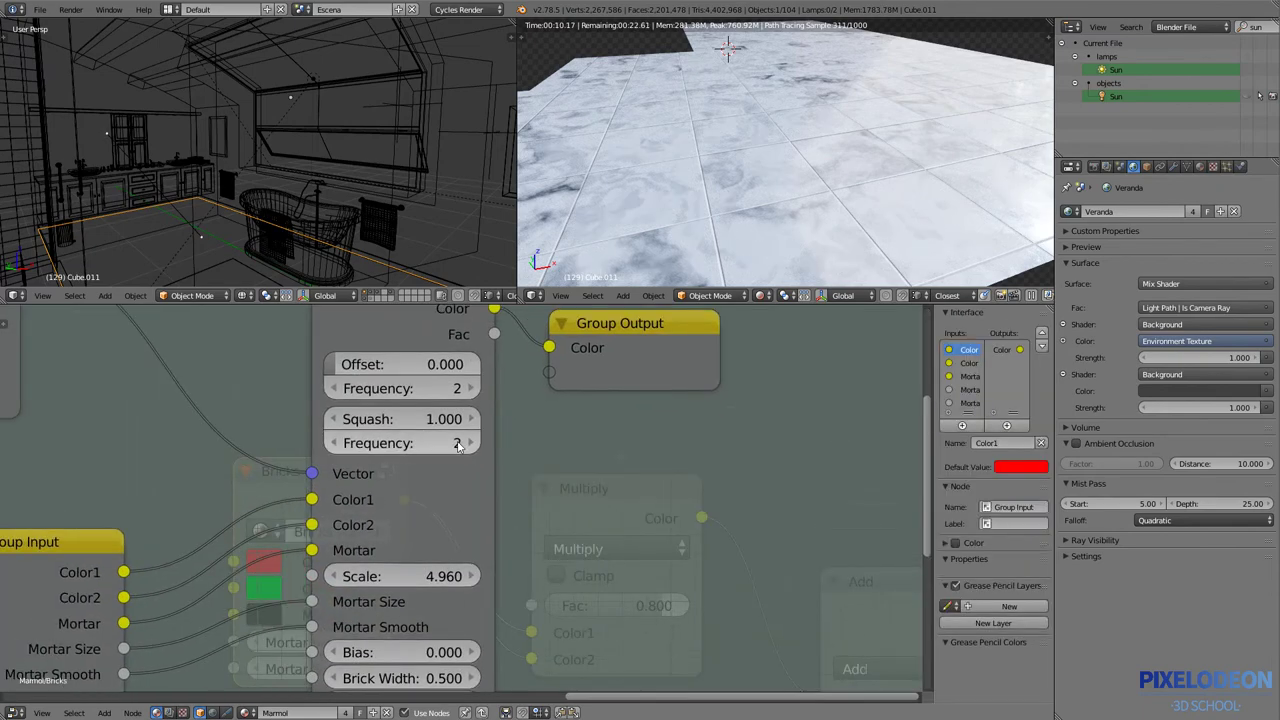
pyautogui.scroll(-3, 463, 454)
pyautogui.scroll(1, 381, 439)
pyautogui.scroll(1, 419, 428)
pyautogui.scroll(1, 419, 428)
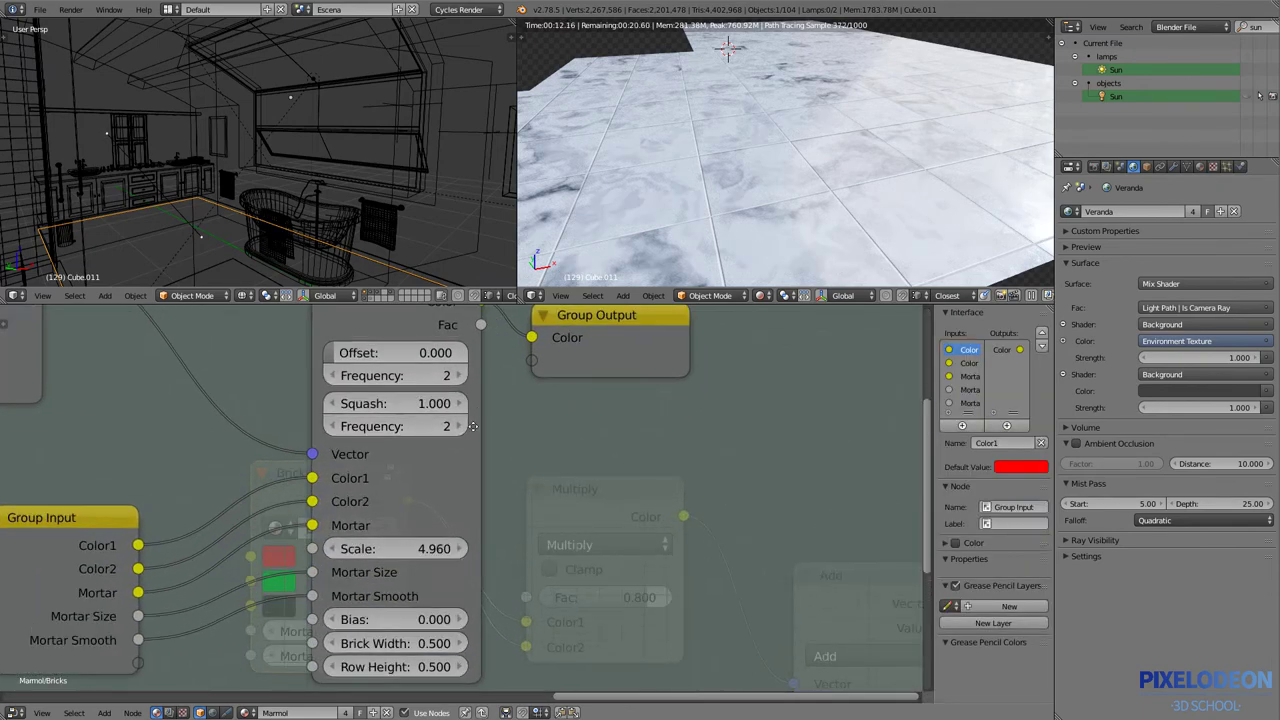
pyautogui.scroll(1, 376, 427)
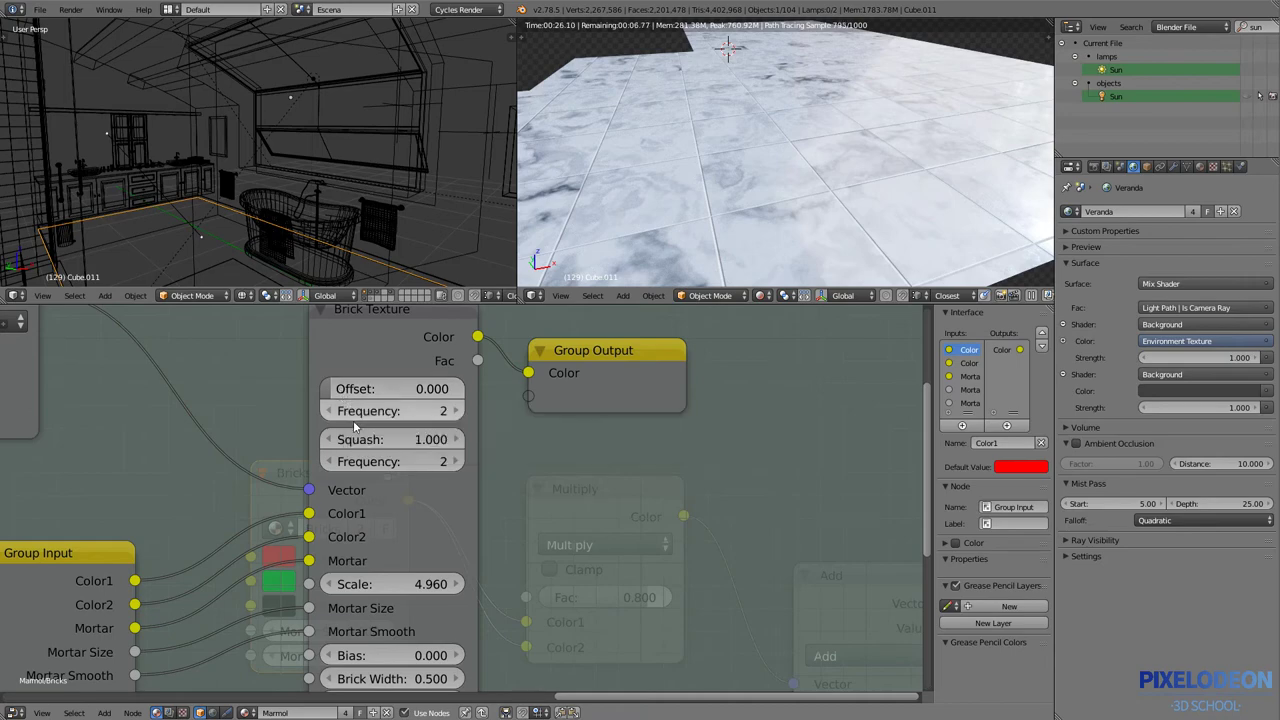
pyautogui.moveTo(340, 392)
pyautogui.mouseDown()
pyautogui.moveTo(414, 392)
pyautogui.moveTo(400, 392)
pyautogui.mouseUp()
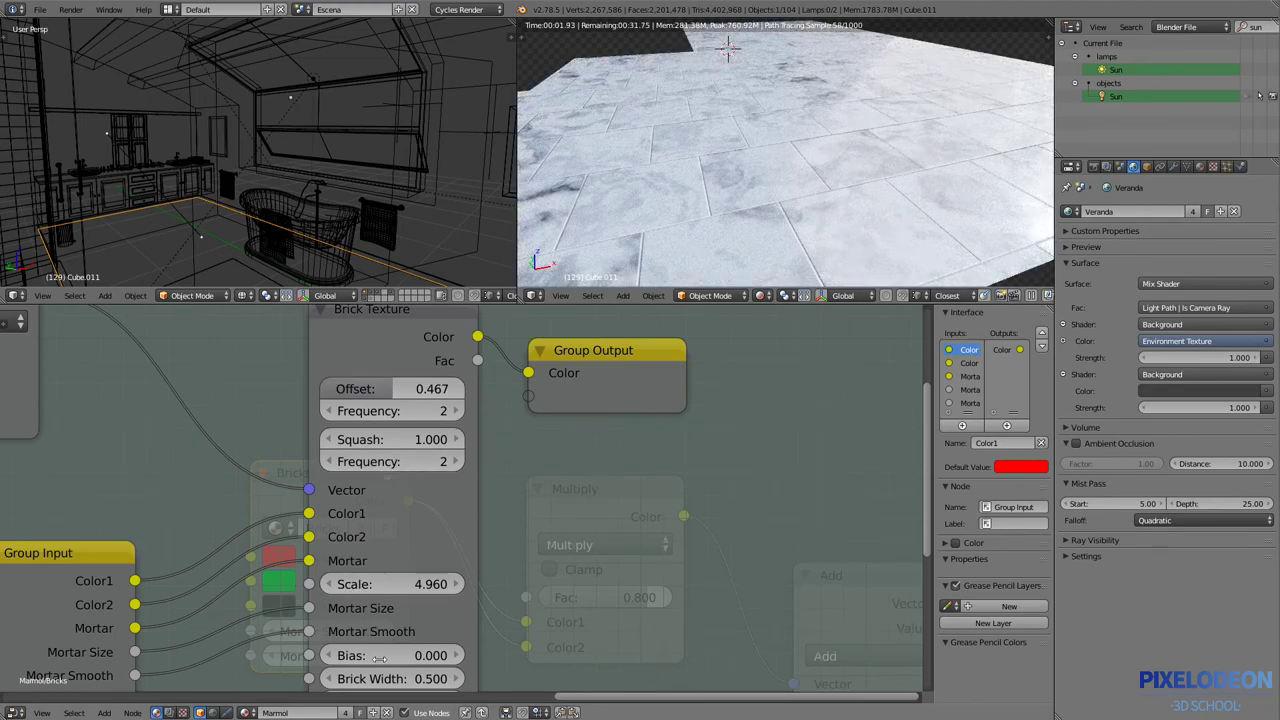
pyautogui.moveTo(380, 658); pyautogui.dragTo(405, 577, button='middle')
pyautogui.moveTo(410, 600)
pyautogui.mouseDown()
pyautogui.moveTo(453, 600)
pyautogui.moveTo(405, 603)
pyautogui.mouseUp()
pyautogui.write('0.100')
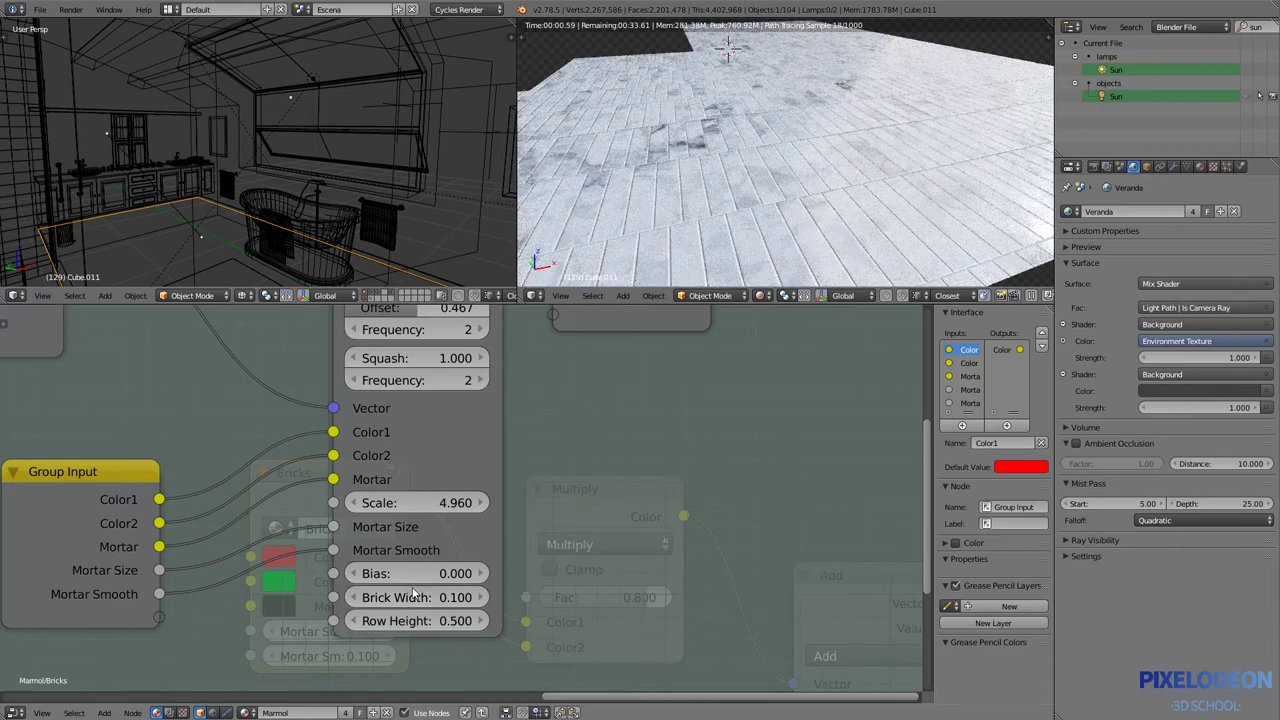
pyautogui.moveTo(403, 584)
pyautogui.mouseDown()
pyautogui.moveTo(405, 598)
pyautogui.moveTo(360, 621)
pyautogui.moveTo(405, 621)
pyautogui.mouseUp()
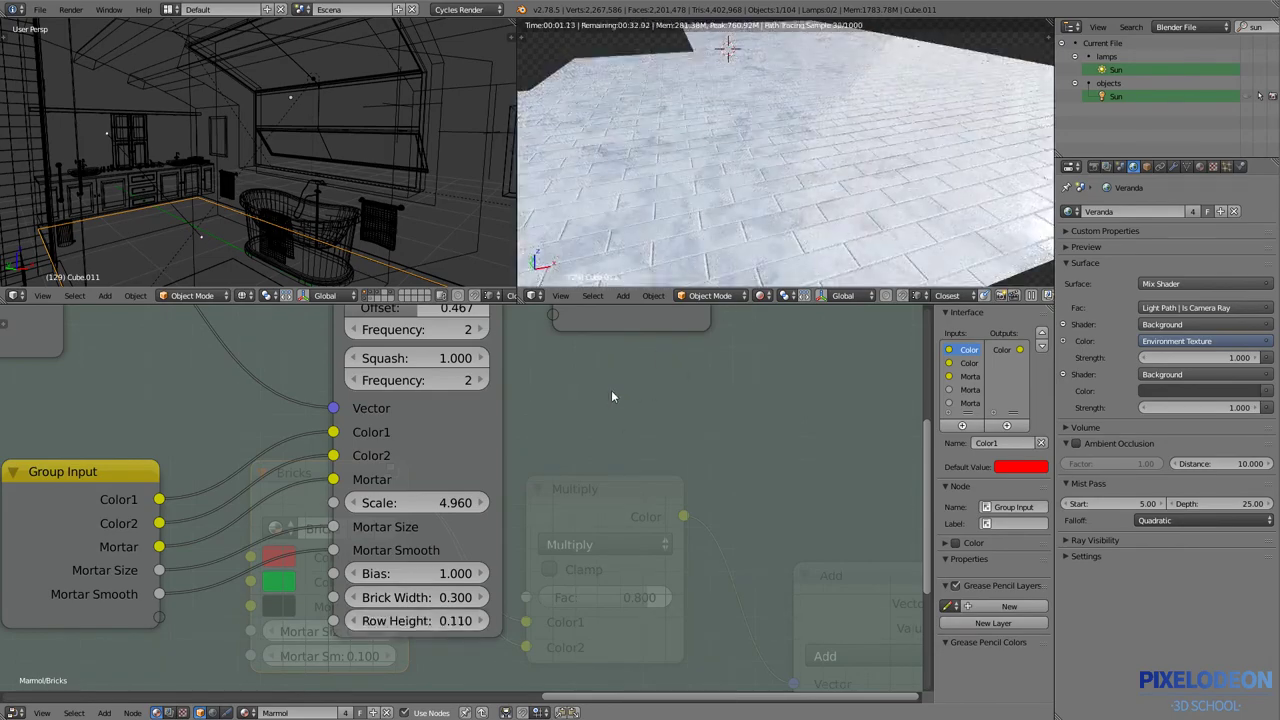
pyautogui.moveTo(425, 357); pyautogui.dragTo(405, 486, button='middle')
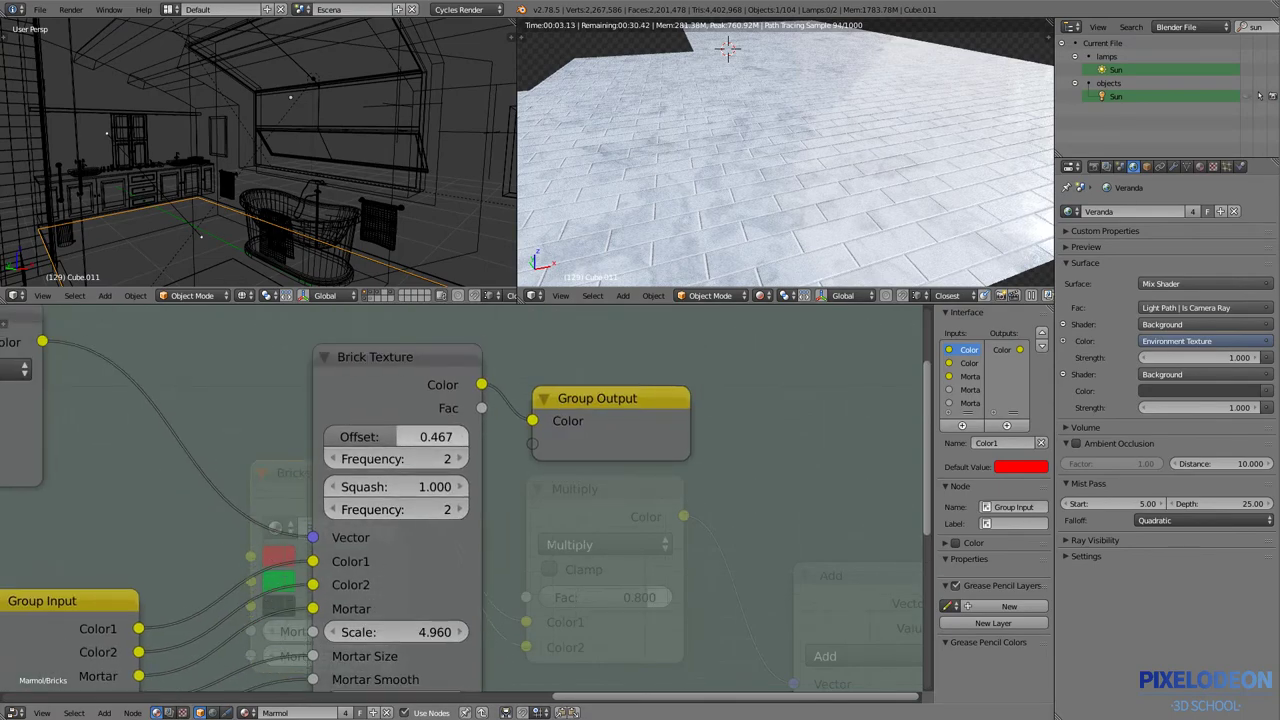
pyautogui.moveTo(400, 437)
pyautogui.mouseDown()
pyautogui.moveTo(330, 437)
pyautogui.moveTo(470, 437)
pyautogui.moveTo(727, 191)
pyautogui.mouseUp()
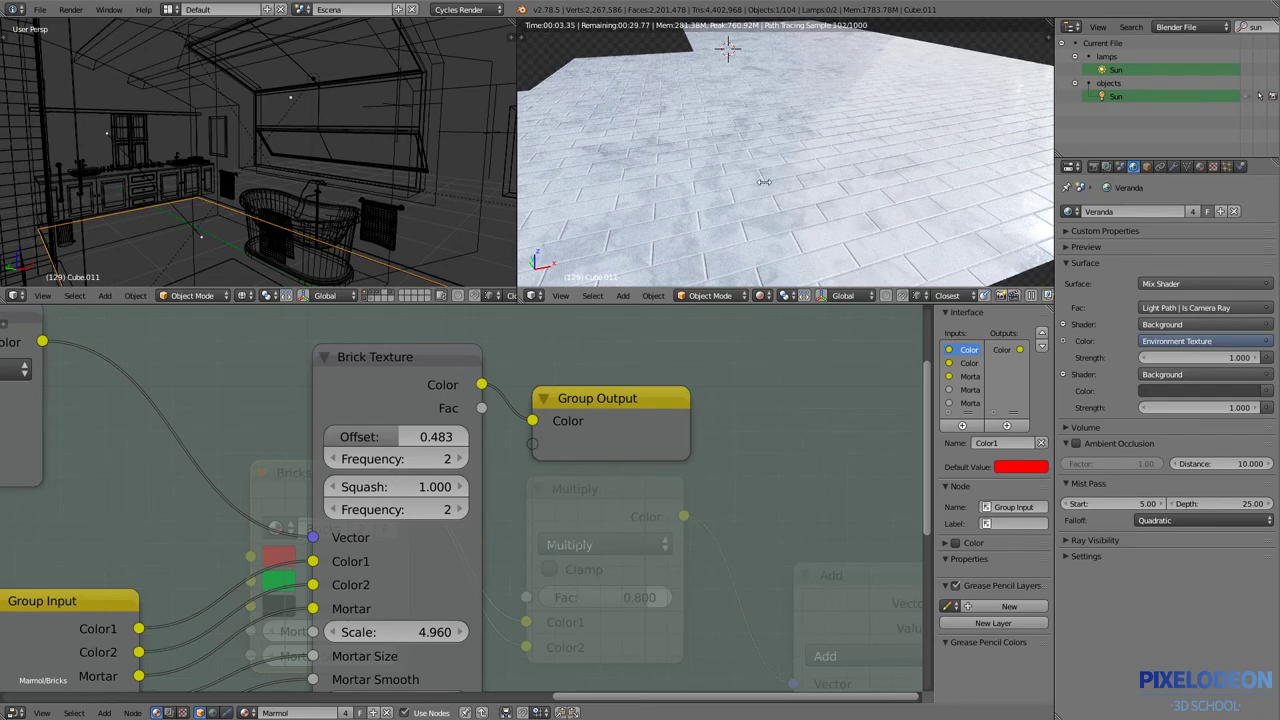
# - Check the floor preview from new angles, then set the brick offset to 0
pyautogui.scroll(2, 764, 182)
pyautogui.scroll(1, 800, 190)
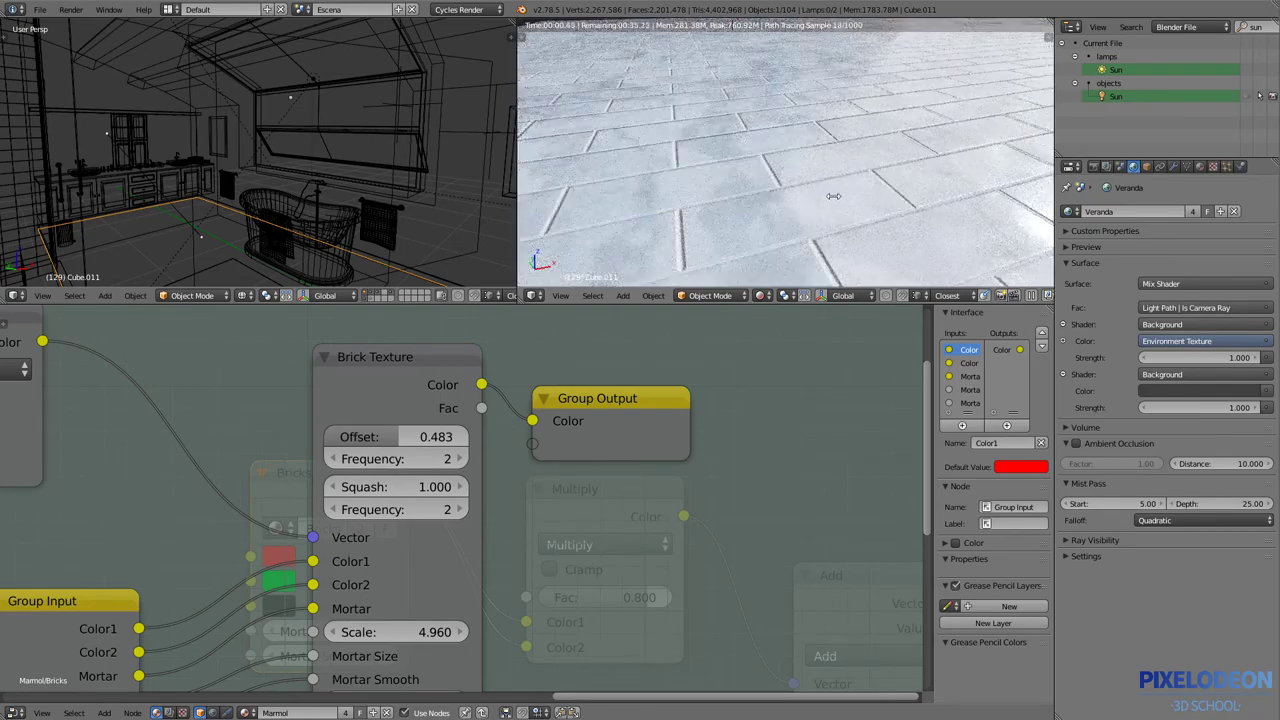
pyautogui.moveTo(842, 178); pyautogui.dragTo(829, 176, button='middle')
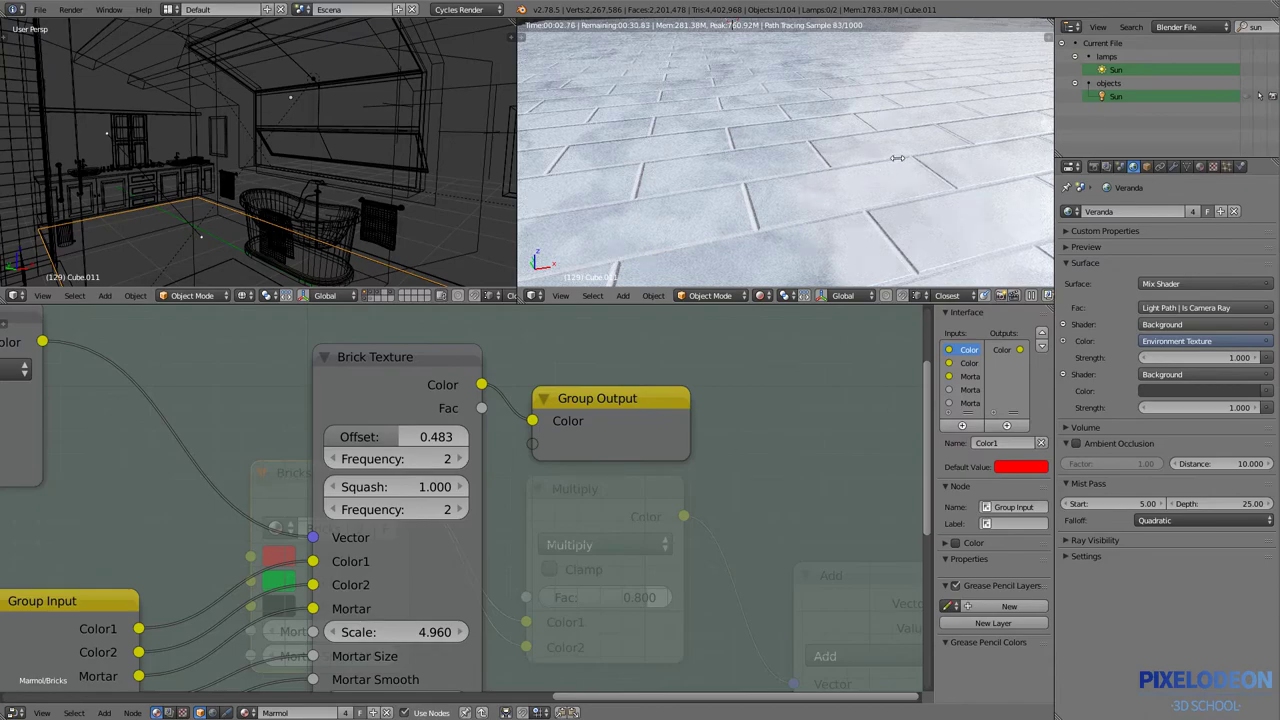
pyautogui.scroll(-2, 748, 148)
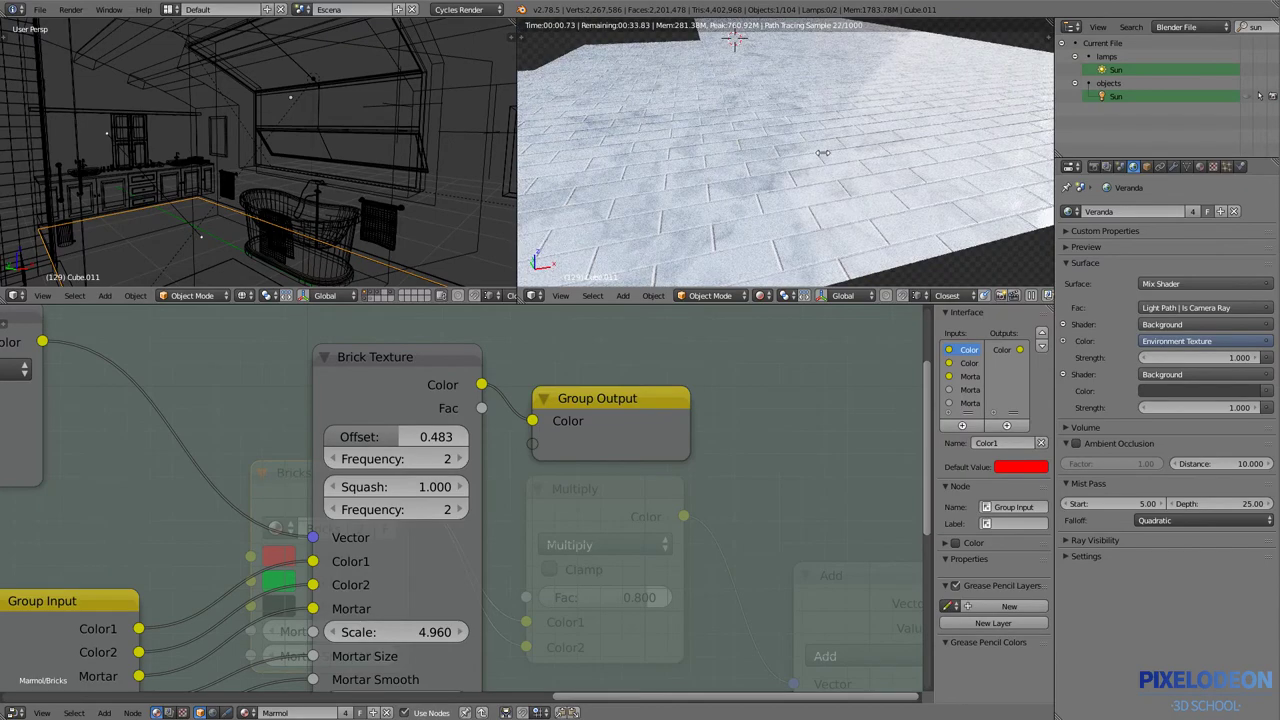
pyautogui.scroll(-2, 790, 220)
pyautogui.moveTo(815, 176); pyautogui.dragTo(790, 190, button='middle')
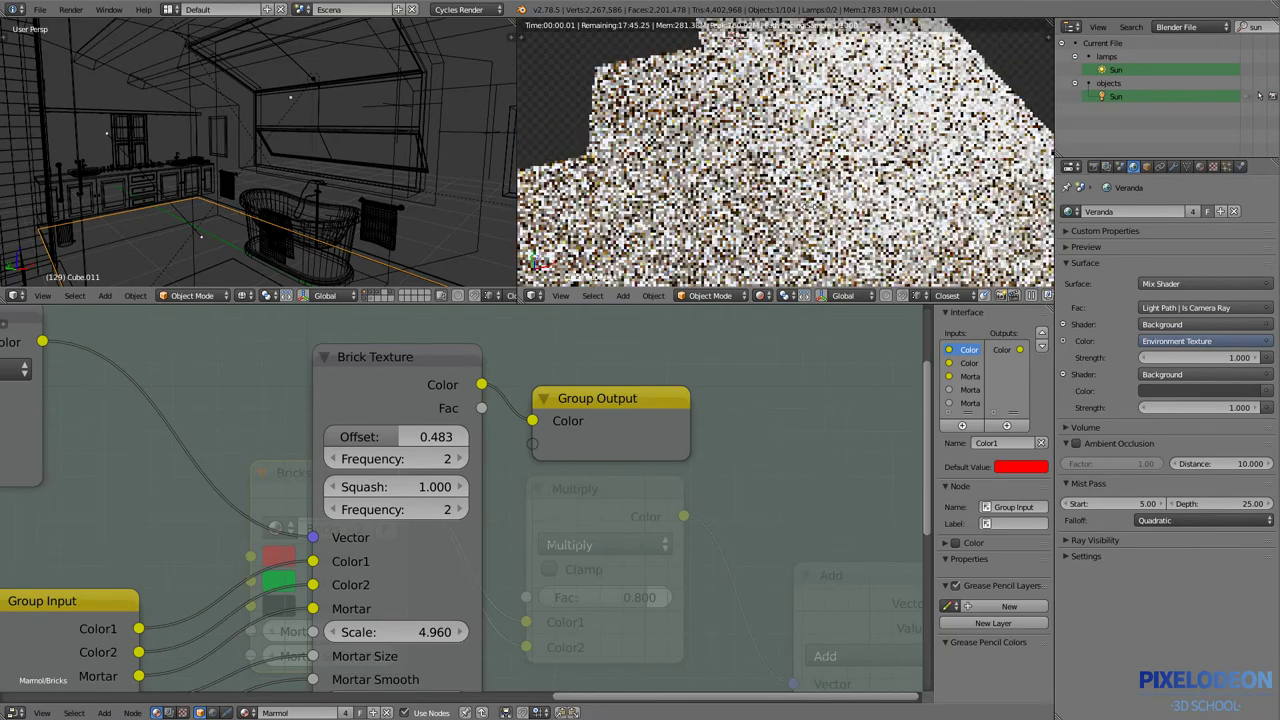
pyautogui.scroll(2, 763, 212)
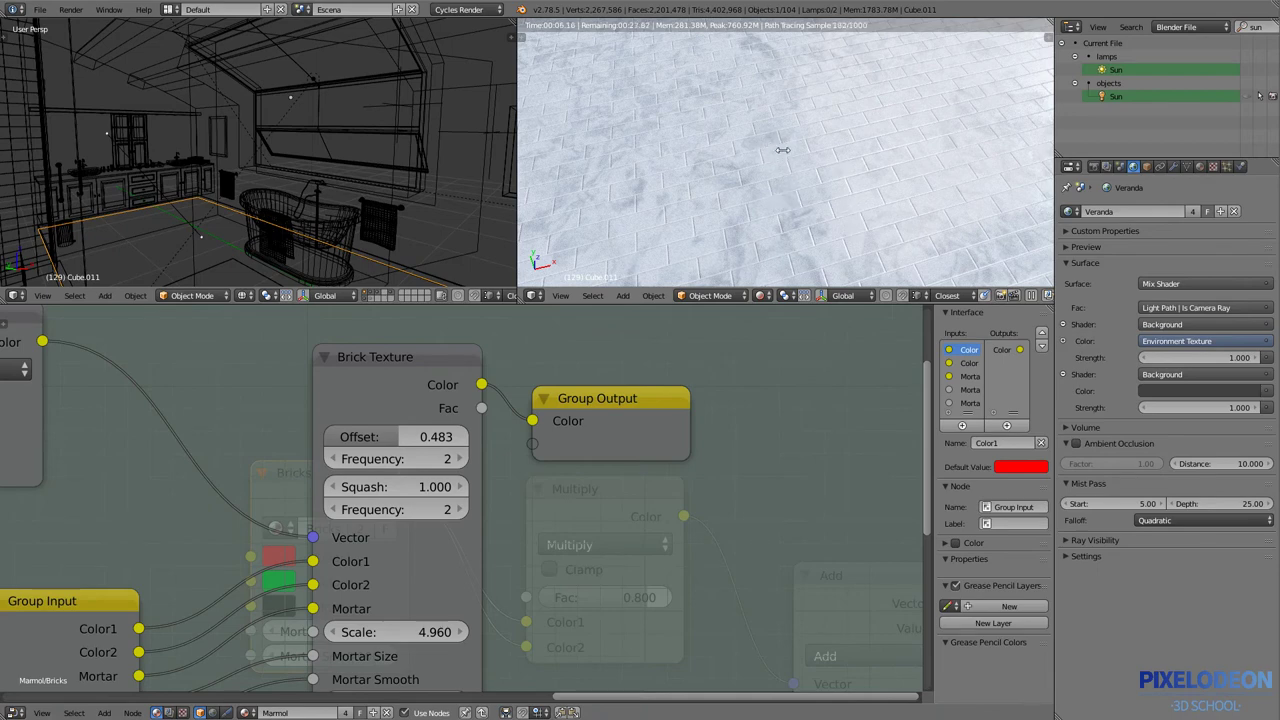
pyautogui.click(395, 436)
pyautogui.write('0')
pyautogui.press('Return')
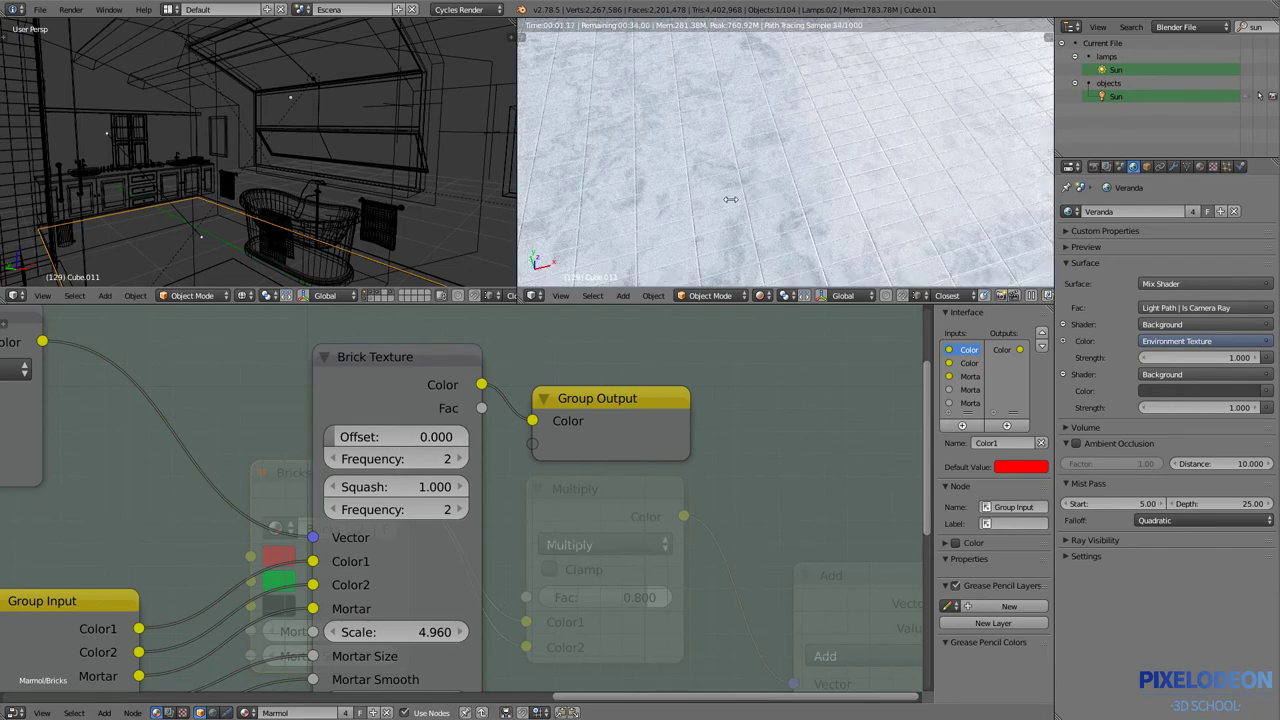
# - Set brick width and row height to 0.5 and leave the group
pyautogui.moveTo(399, 690); pyautogui.dragTo(404, 596, button='middle')
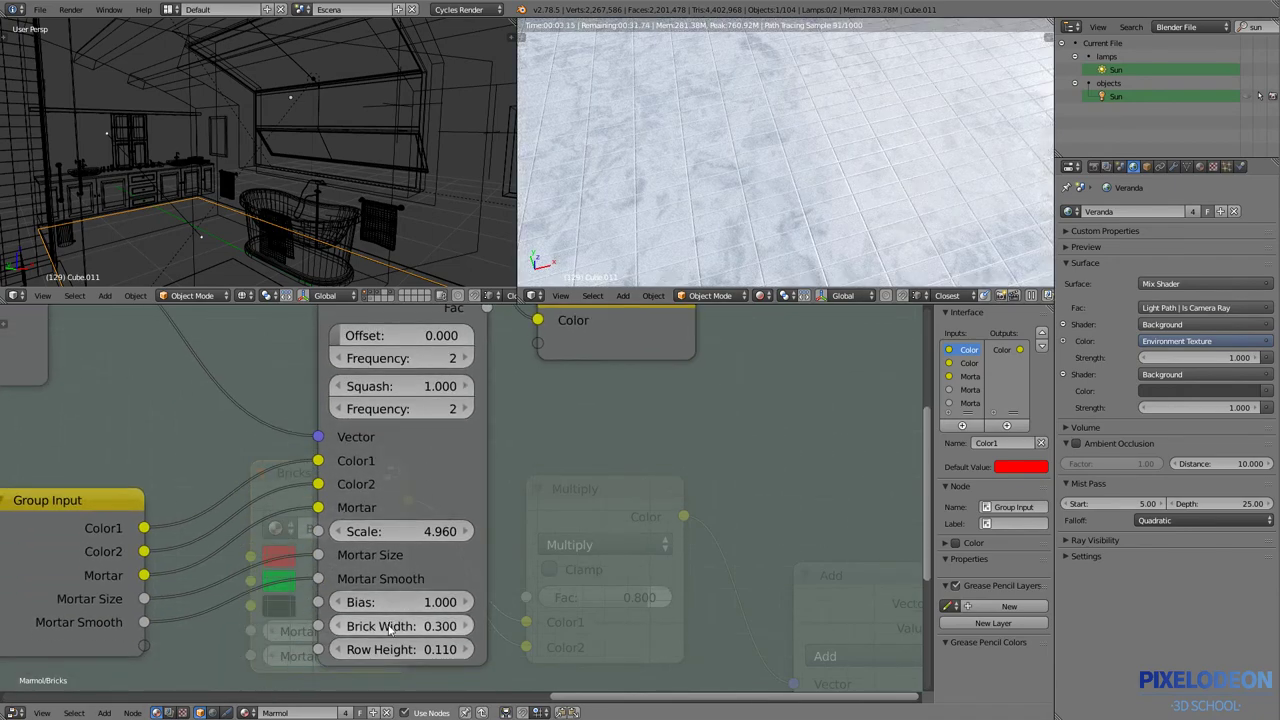
pyautogui.click(387, 631)
pyautogui.press('BackSpace')
pyautogui.write('5')
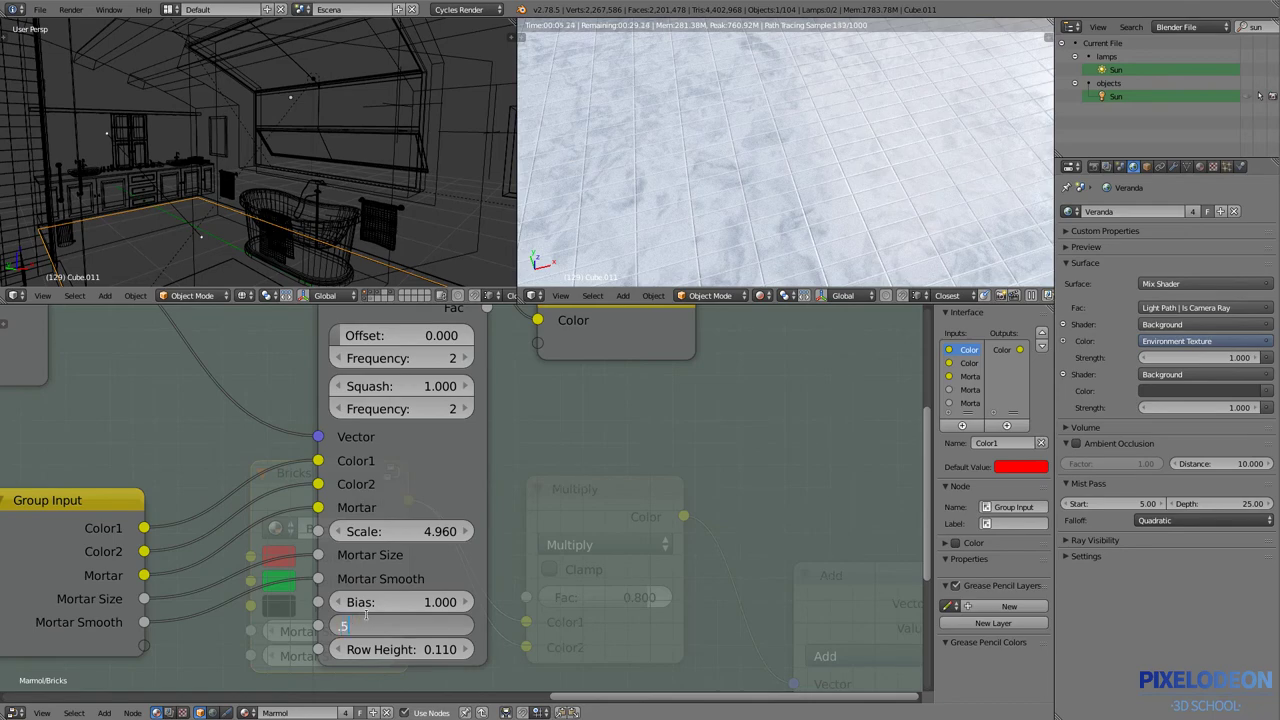
pyautogui.press('Return')
pyautogui.click(372, 650)
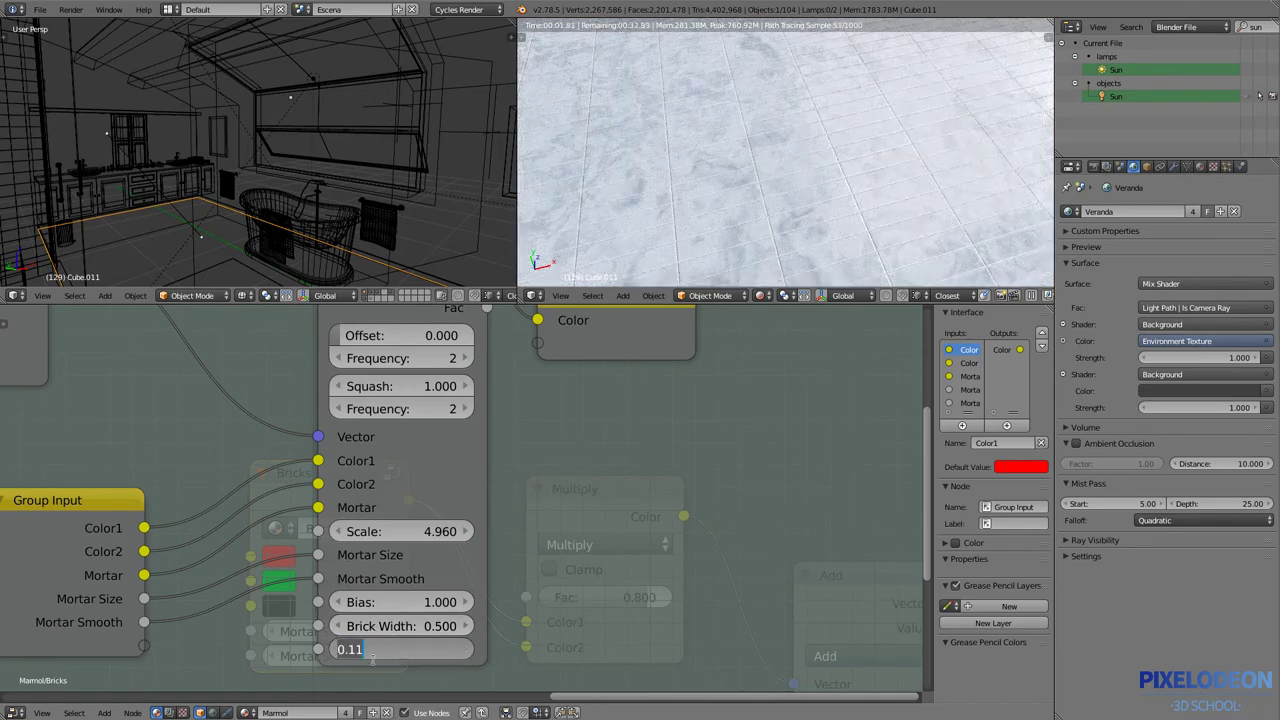
pyautogui.press('BackSpace')
pyautogui.press('BackSpace')
pyautogui.write('5')
pyautogui.press('Return')
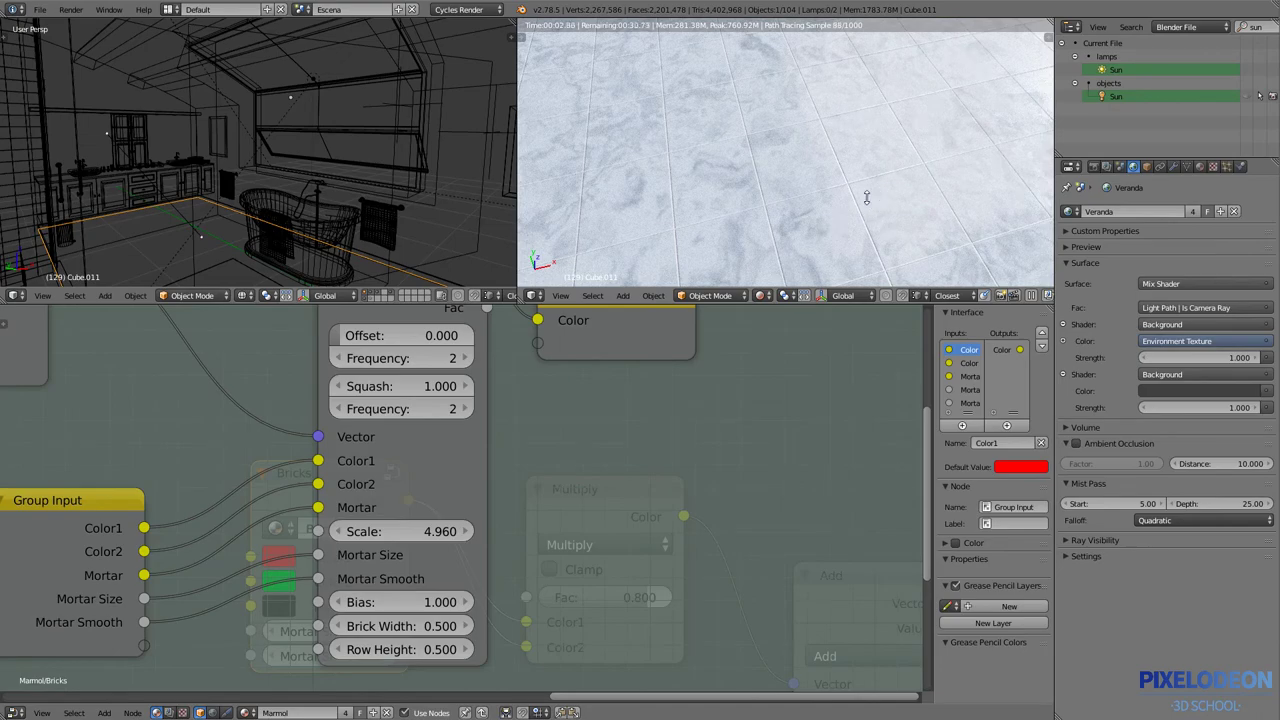
pyautogui.press('Tab')
# - Select the Mix Shader in the Marmol tree and return the floor preview to wireframe
pyautogui.moveTo(760, 600); pyautogui.dragTo(532, 526, button='middle')
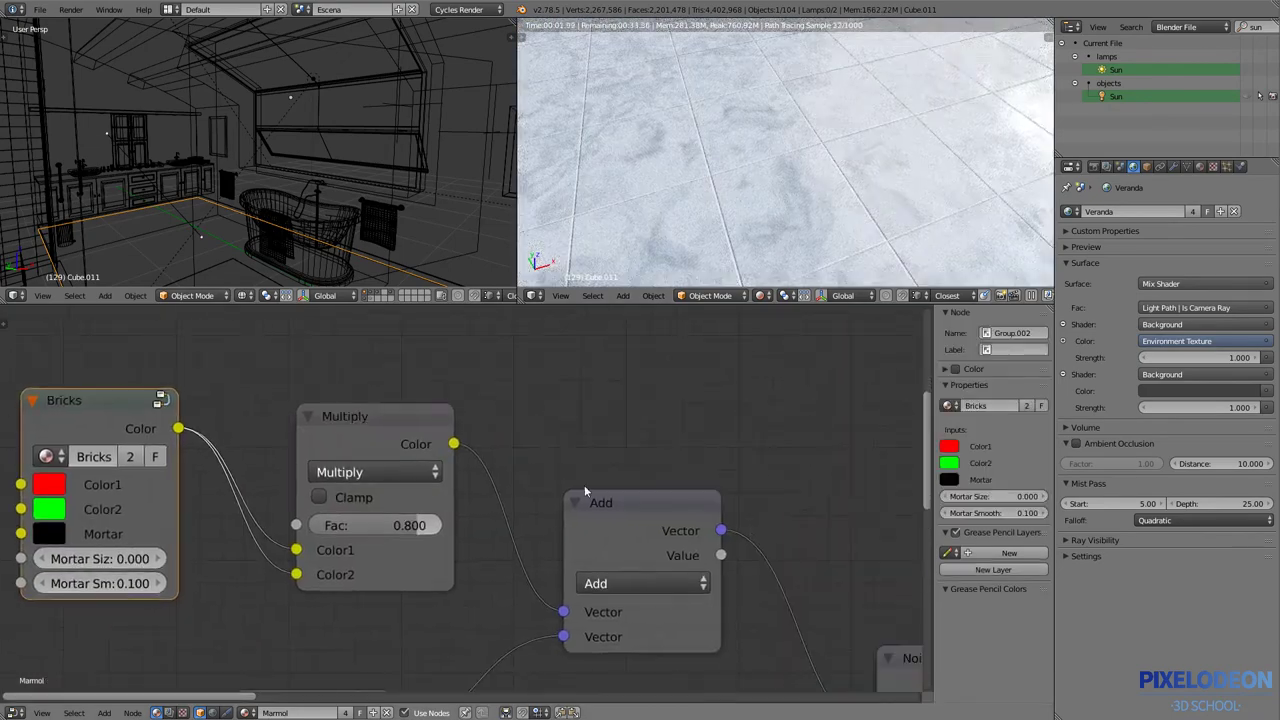
pyautogui.moveTo(782, 653); pyautogui.dragTo(529, 503, button='middle')
pyautogui.scroll(-3, 526, 490)
pyautogui.scroll(-3, 525, 484)
pyautogui.keyDown('ctrl'); pyautogui.scroll(-3, 525, 484); pyautogui.keyUp('ctrl')
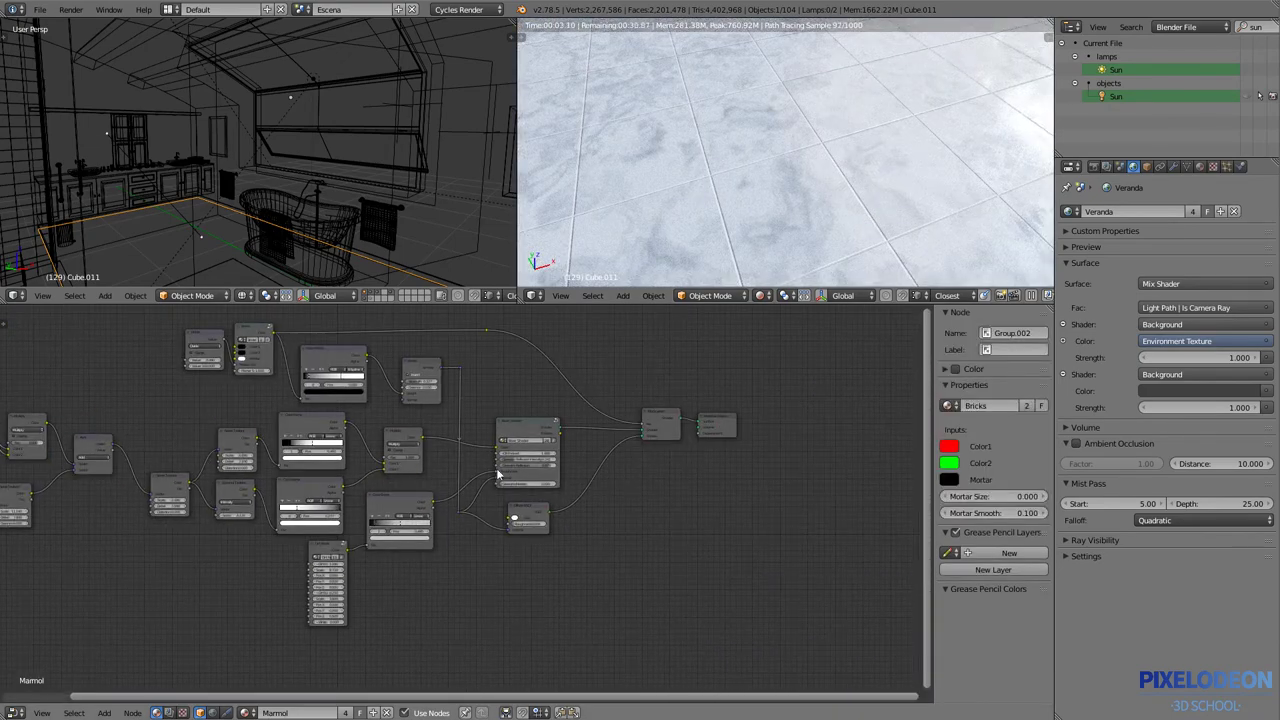
pyautogui.click(536, 455)
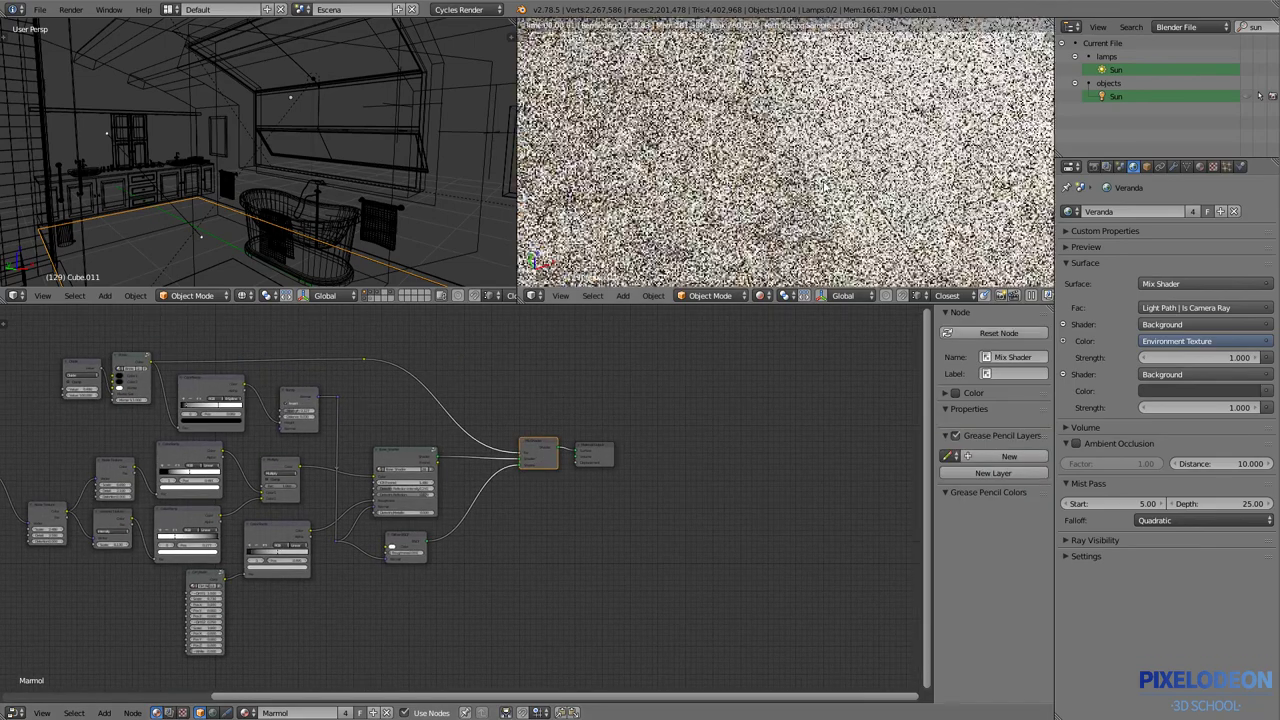
pyautogui.scroll(-5, 870, 168)
pyautogui.moveTo(791, 151); pyautogui.dragTo(880, 160, button='middle')
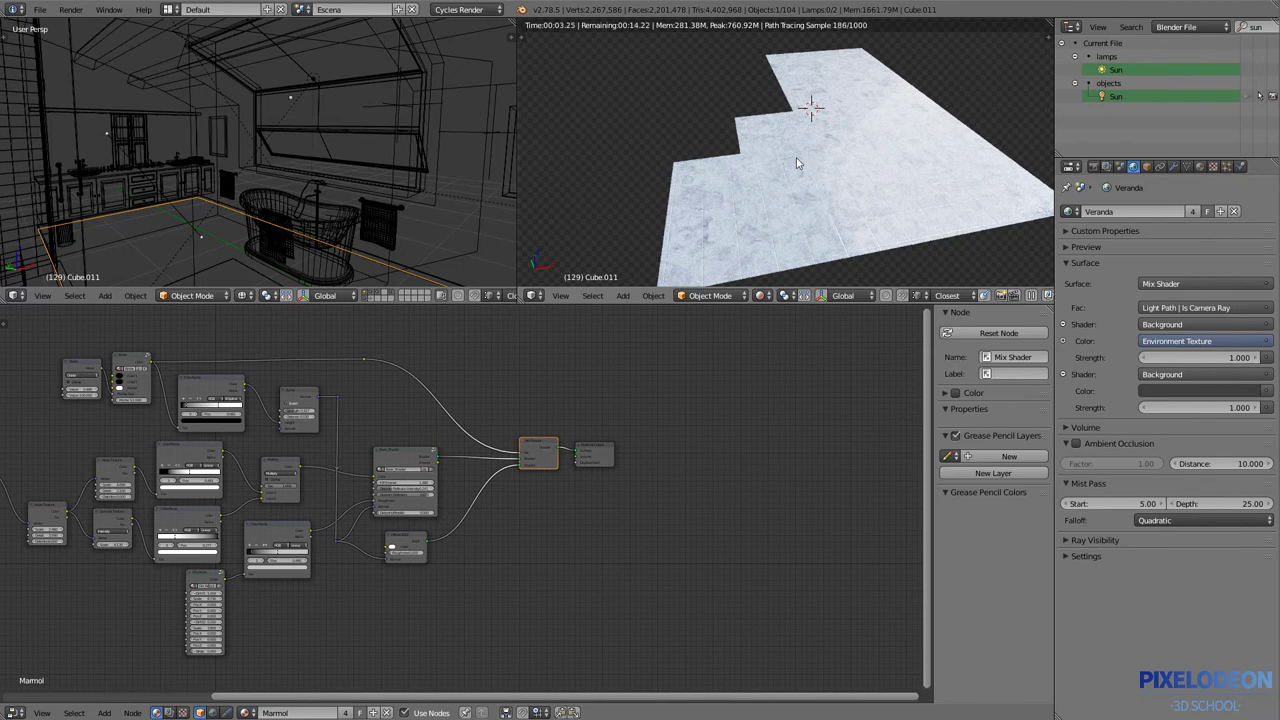
pyautogui.press('z')
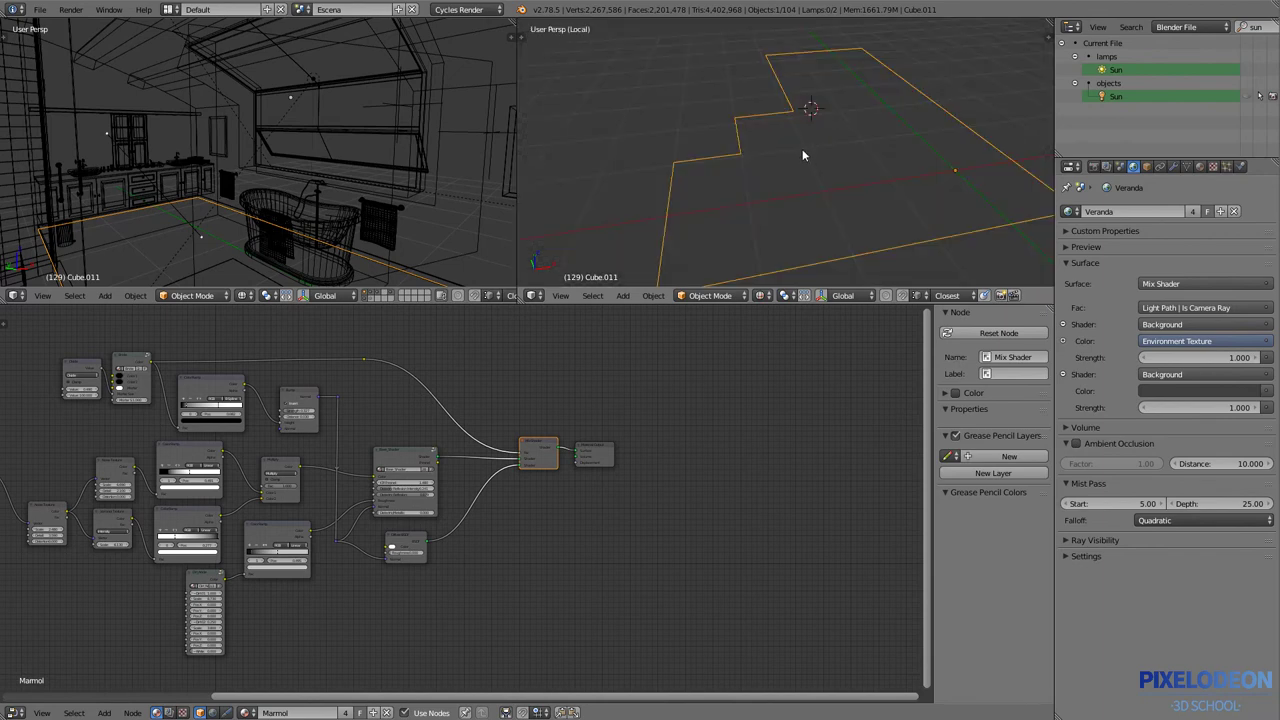
# - Zoom in on the vanity and preview the pink ALFORFON tube isolated in Cycles
pyautogui.press('KP_Divide')
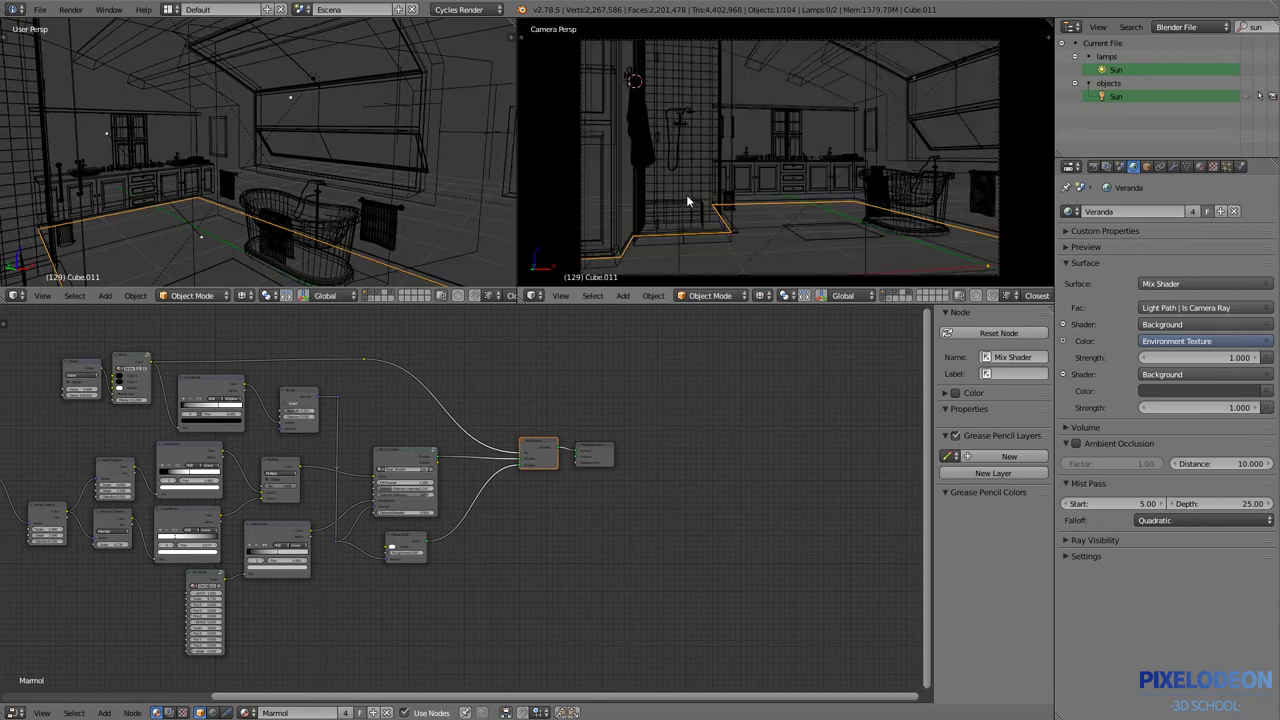
pyautogui.scroll(2, 837, 206)
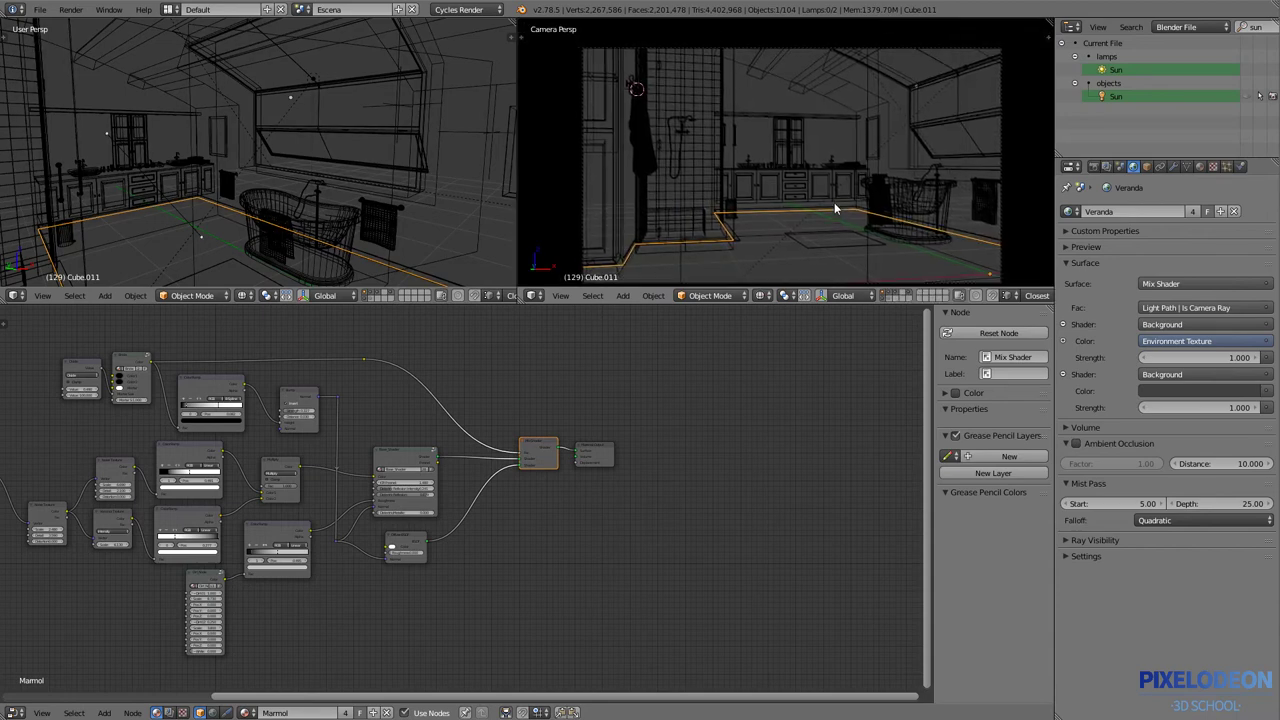
pyautogui.scroll(3, 766, 166)
pyautogui.scroll(3, 782, 187)
pyautogui.rightClick(784, 180)
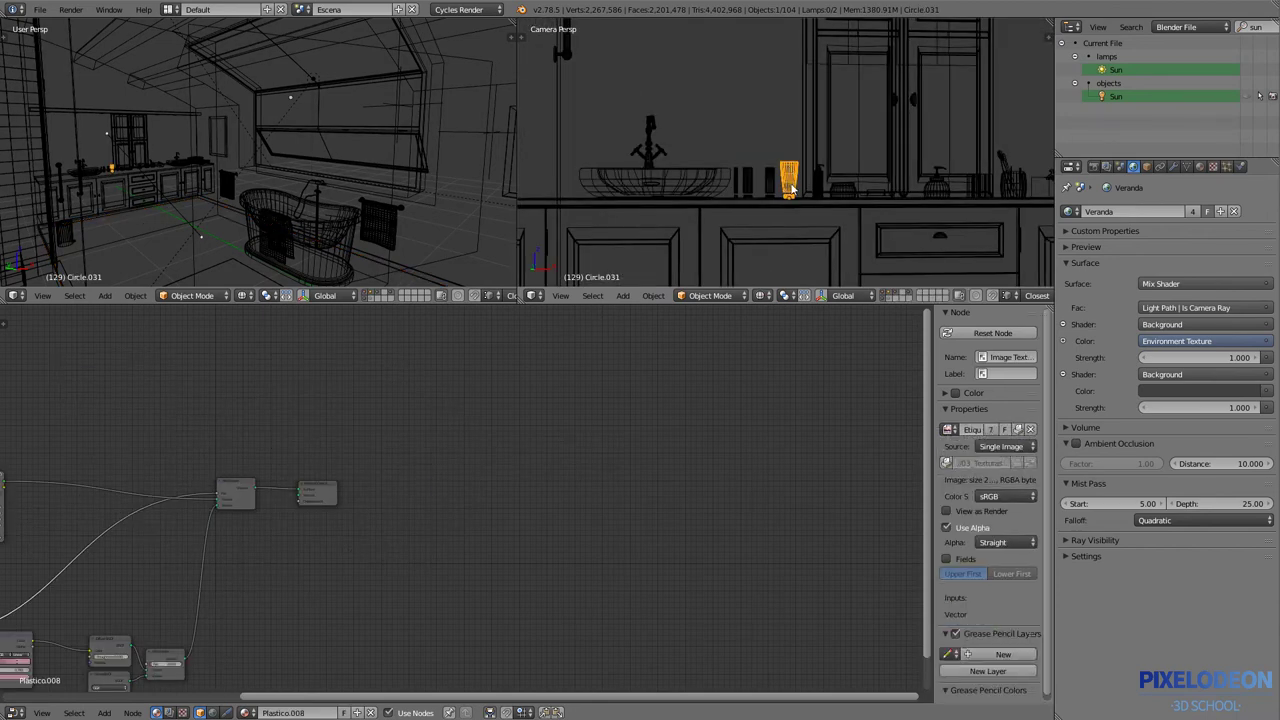
pyautogui.press('KP_Divide')
pyautogui.hotkey('shift', 'z')
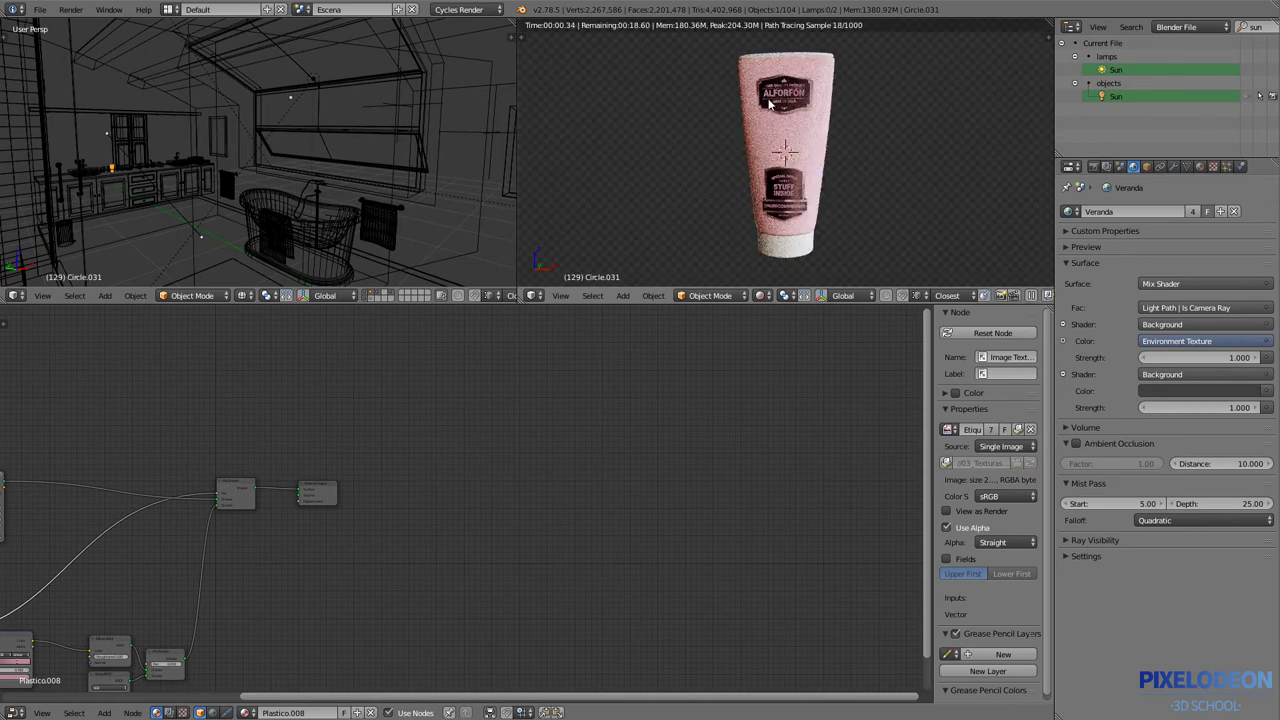
# - Orbit the tube to check its label, then return to the wireframe camera view
pyautogui.moveTo(738, 183); pyautogui.dragTo(802, 184, button='middle')
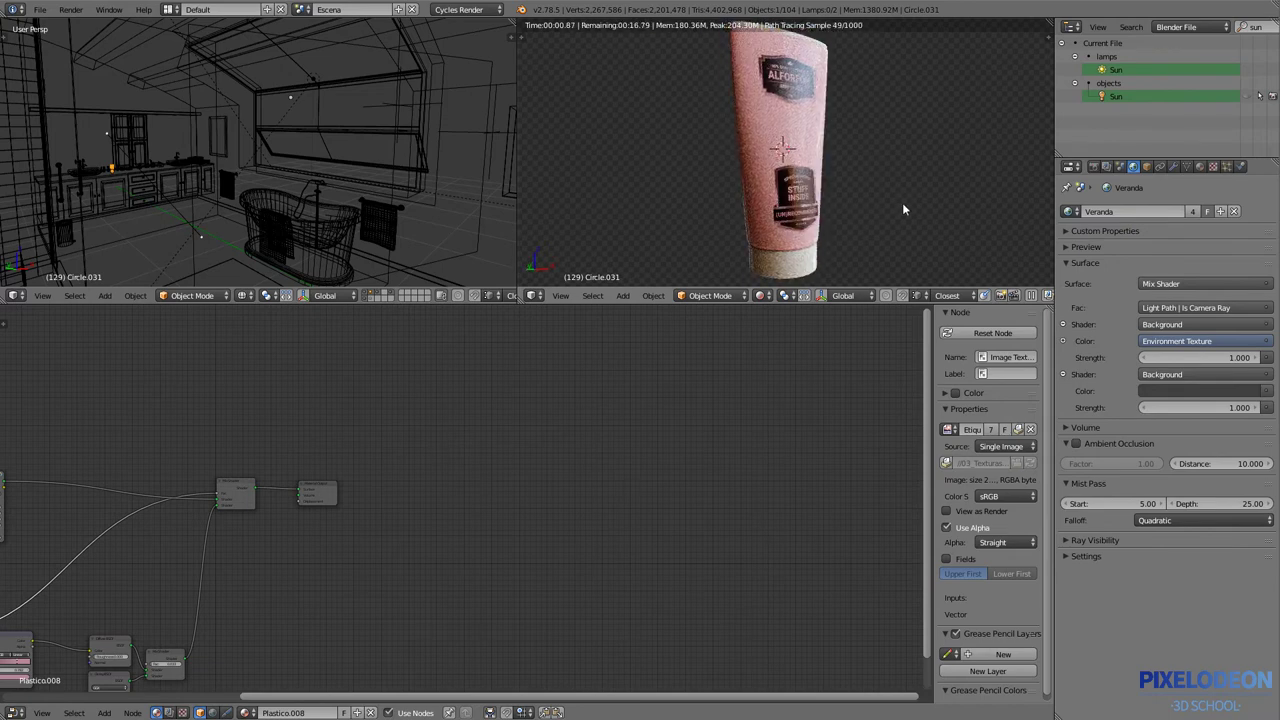
pyautogui.moveTo(903, 206)
pyautogui.mouseDown(button='middle')
pyautogui.moveTo(917, 206)
pyautogui.moveTo(806, 125)
pyautogui.mouseUp(button='middle')
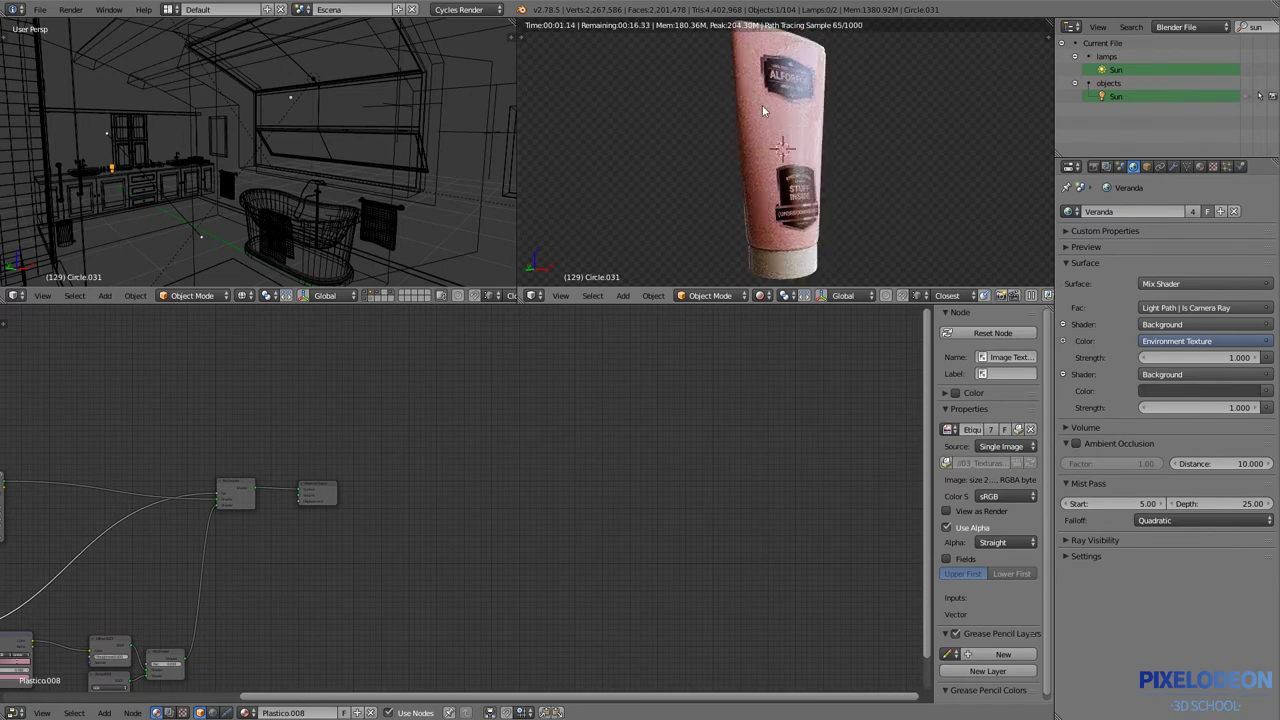
pyautogui.moveTo(880, 192)
pyautogui.mouseDown(button='middle')
pyautogui.moveTo(797, 195)
pyautogui.moveTo(788, 181)
pyautogui.mouseUp(button='middle')
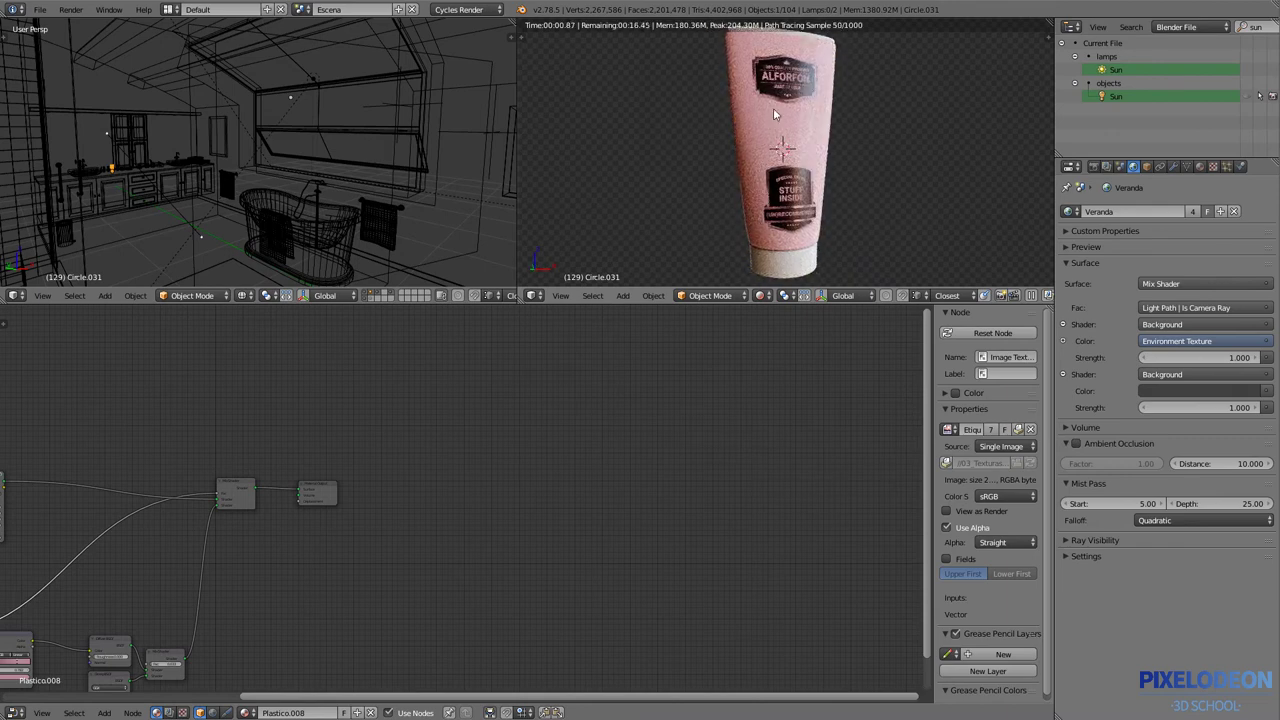
pyautogui.moveTo(886, 140); pyautogui.dragTo(838, 150, button='middle')
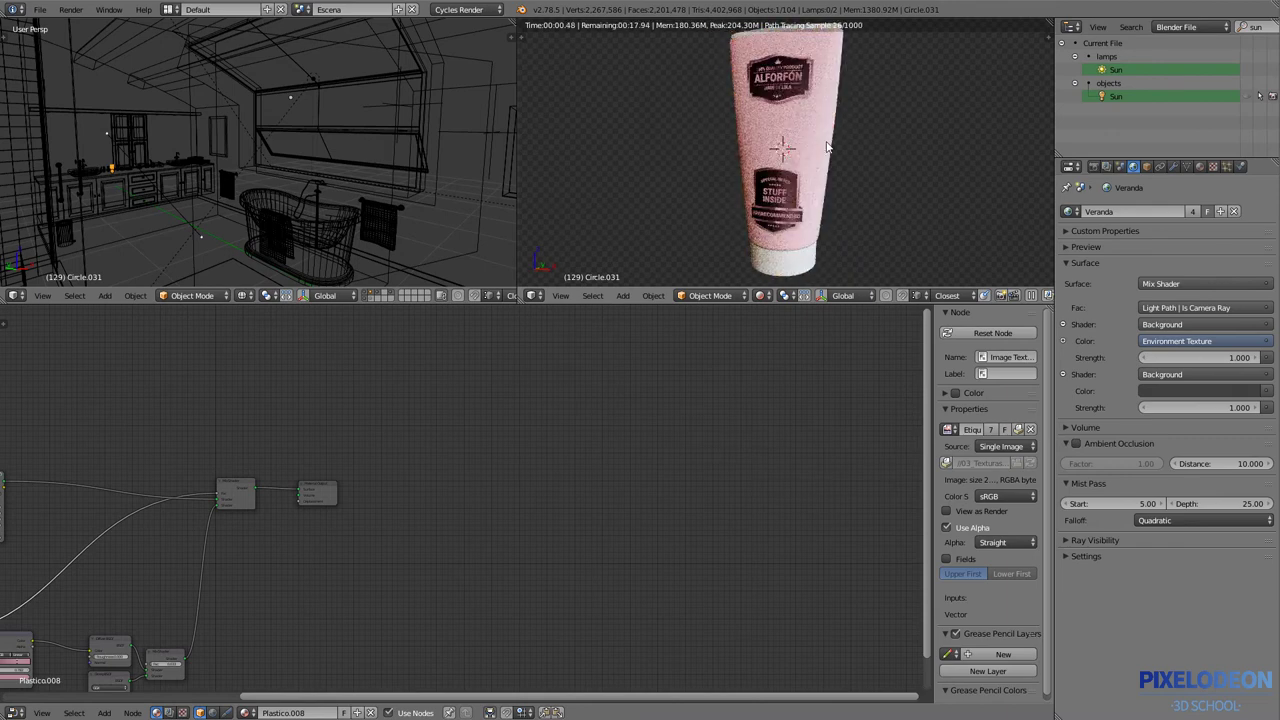
pyautogui.press('z')
pyautogui.press('KP_Divide')
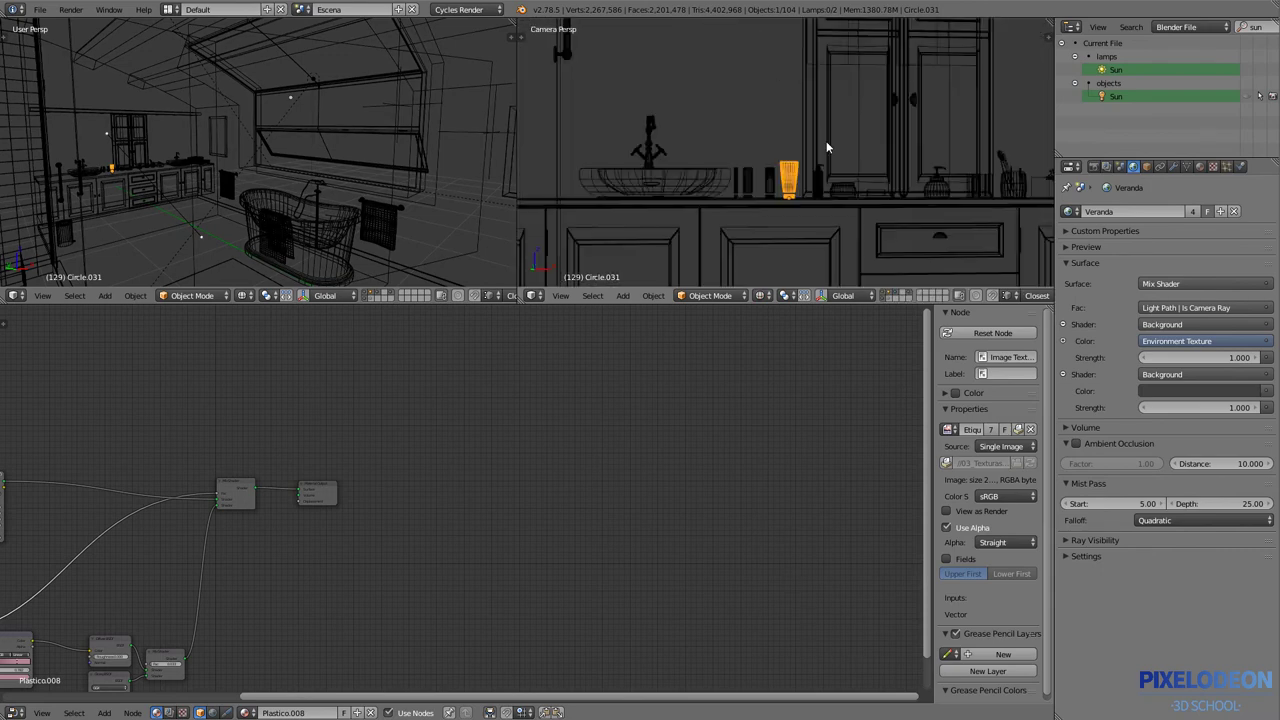
# - Select the shelf bottles, pump bottle, jar and pump dispenser, leaving out the cabinet frame
pyautogui.scroll(5, 805, 175)
pyautogui.keyDown('shift'); pyautogui.click(770, 185); pyautogui.keyUp('shift')
pyautogui.keyDown('shift'); pyautogui.click(715, 185); pyautogui.keyUp('shift')
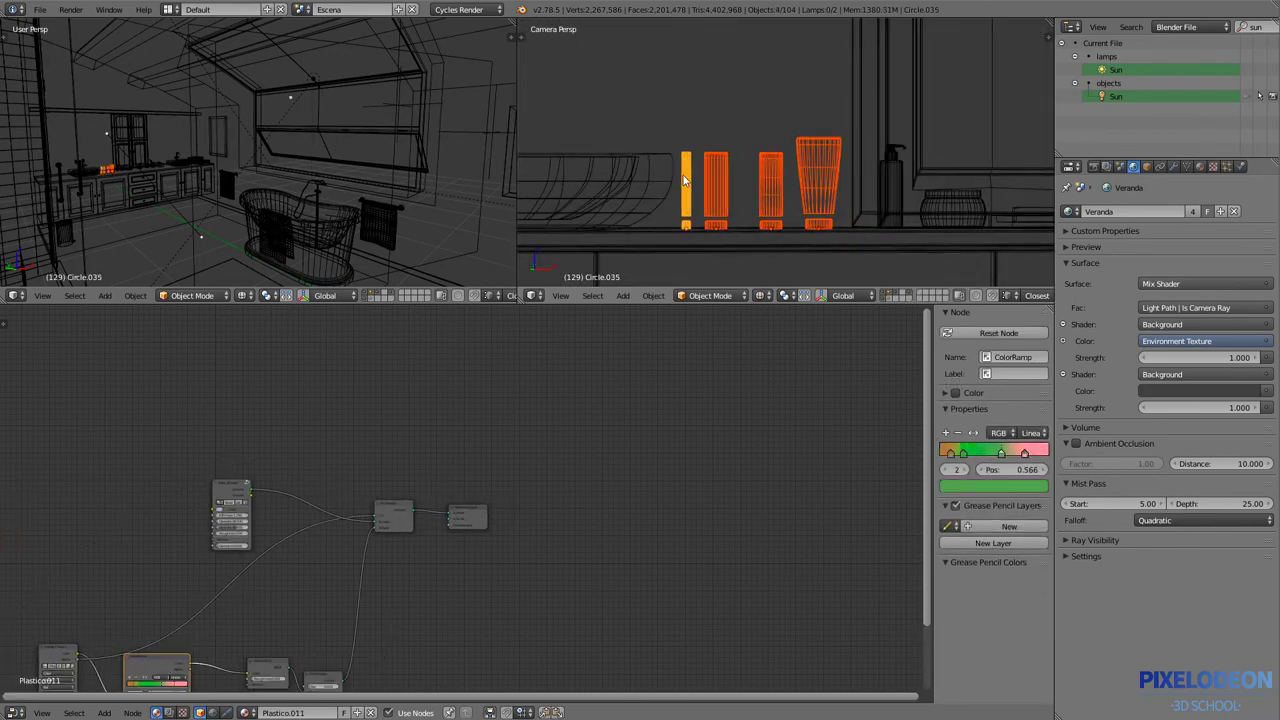
pyautogui.keyDown('shift'); pyautogui.click(686, 185); pyautogui.keyUp('shift')
pyautogui.keyDown('shift'); pyautogui.click(890, 180); pyautogui.keyUp('shift')
pyautogui.keyDown('shift'); pyautogui.click(958, 208); pyautogui.keyUp('shift')
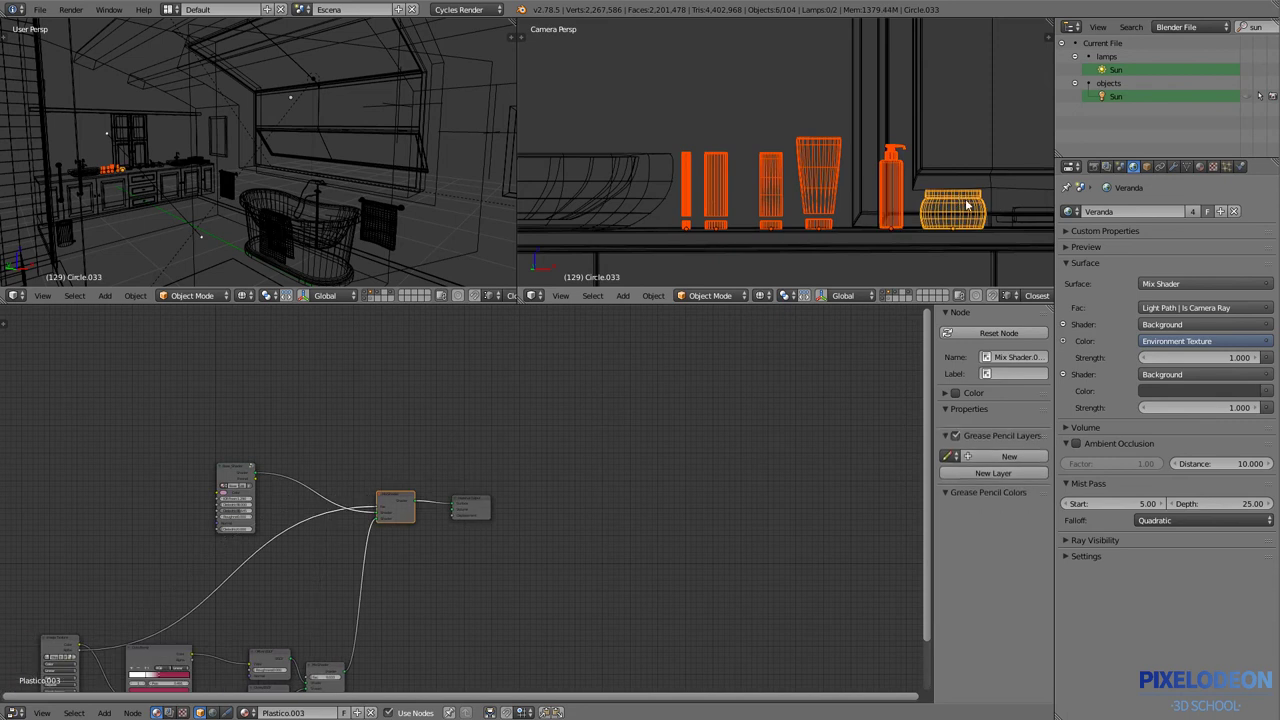
pyautogui.keyDown('shift'); pyautogui.moveTo(958, 208); pyautogui.dragTo(856, 201, button='middle'); pyautogui.keyUp('shift')
pyautogui.keyDown('shift'); pyautogui.click(979, 199); pyautogui.keyUp('shift')
pyautogui.keyDown('shift'); pyautogui.click(980, 201); pyautogui.keyUp('shift')
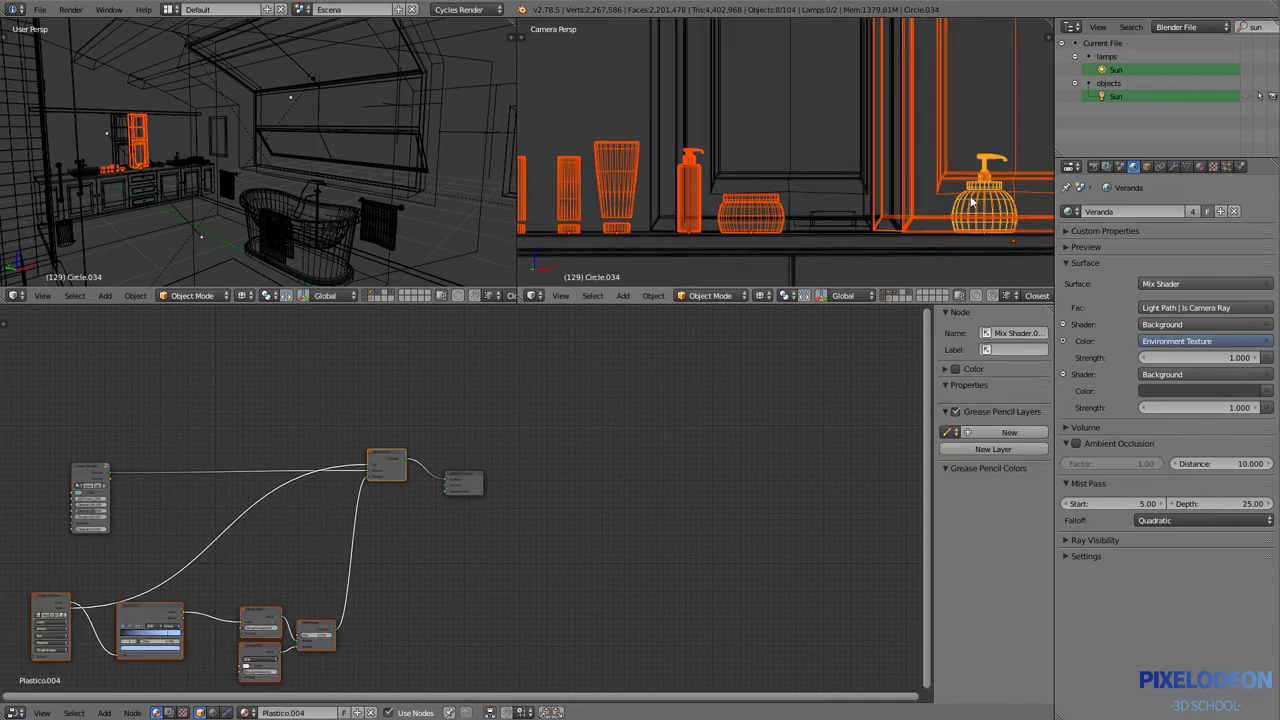
pyautogui.keyDown('shift'); pyautogui.click(945, 160); pyautogui.keyUp('shift')
pyautogui.keyDown('shift'); pyautogui.click(944, 158); pyautogui.keyUp('shift')
# - Isolate the products in a rendered Cycles preview and inspect individual bottles' Plastico materials
pyautogui.press('KP_Divide')
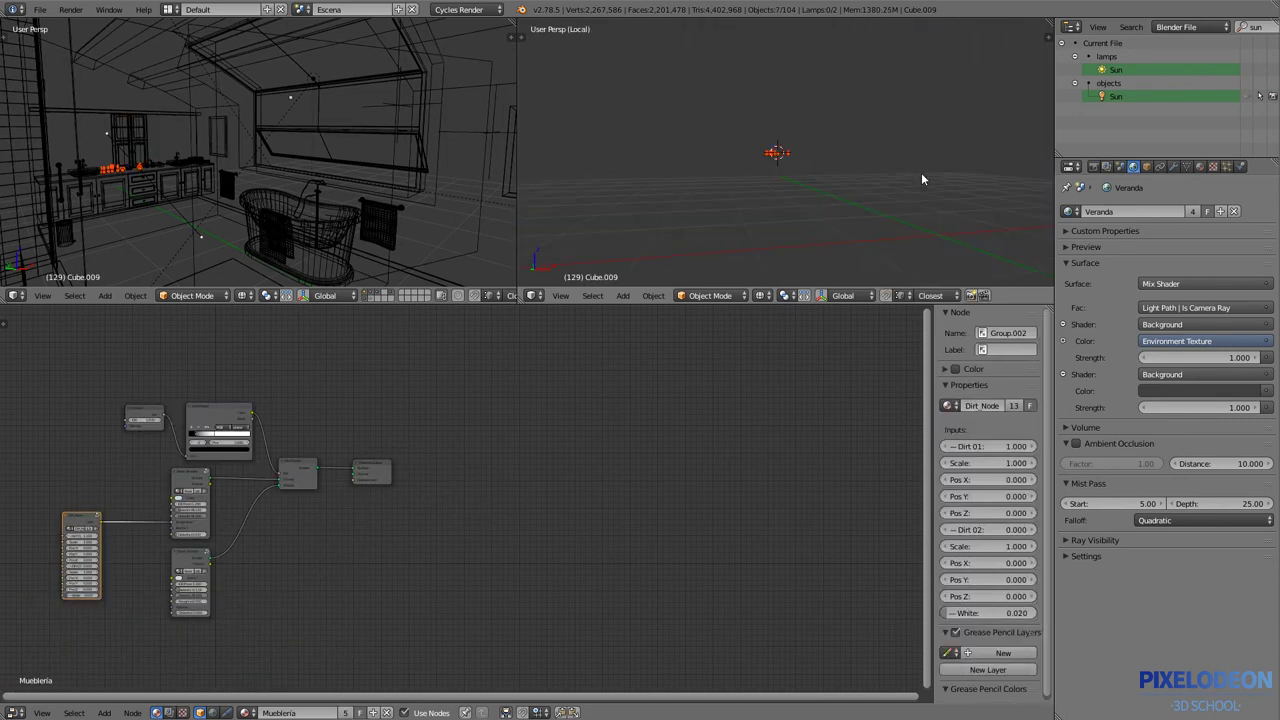
pyautogui.hotkey('shift', 'z')
pyautogui.scroll(3, 757, 168)
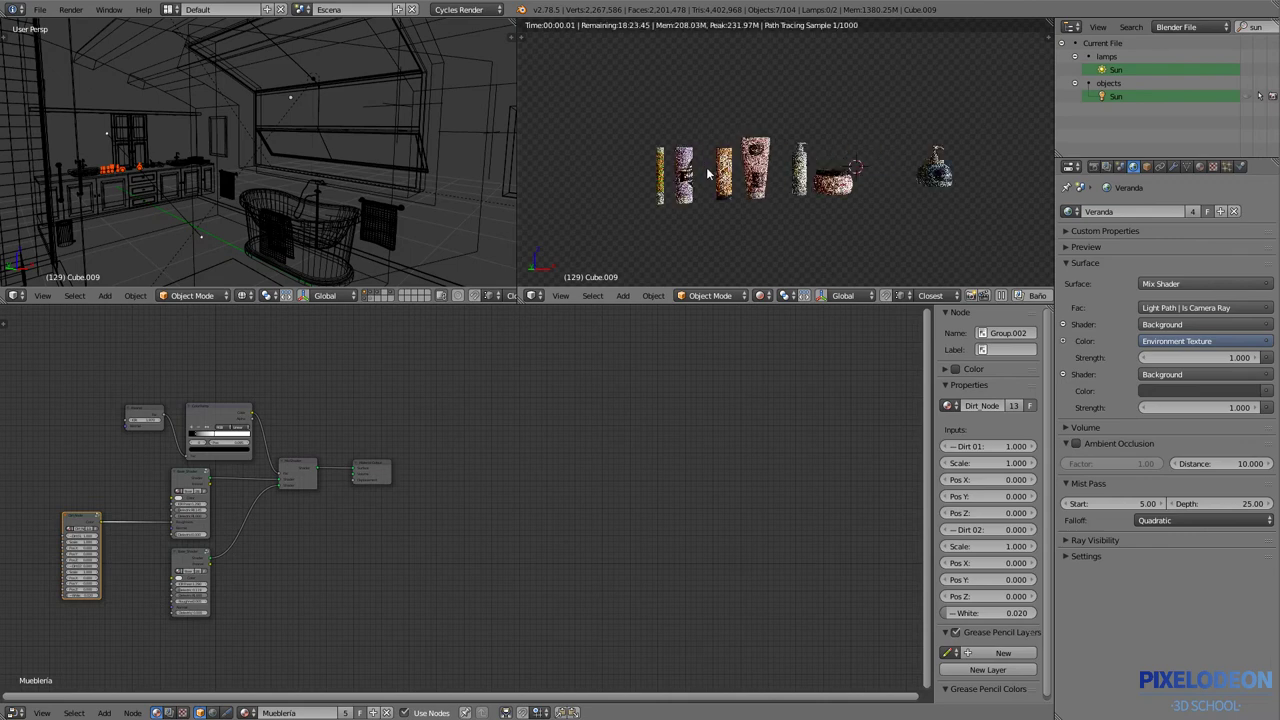
pyautogui.scroll(2, 757, 168)
pyautogui.rightClick(716, 203)
pyautogui.scroll(2, 716, 203)
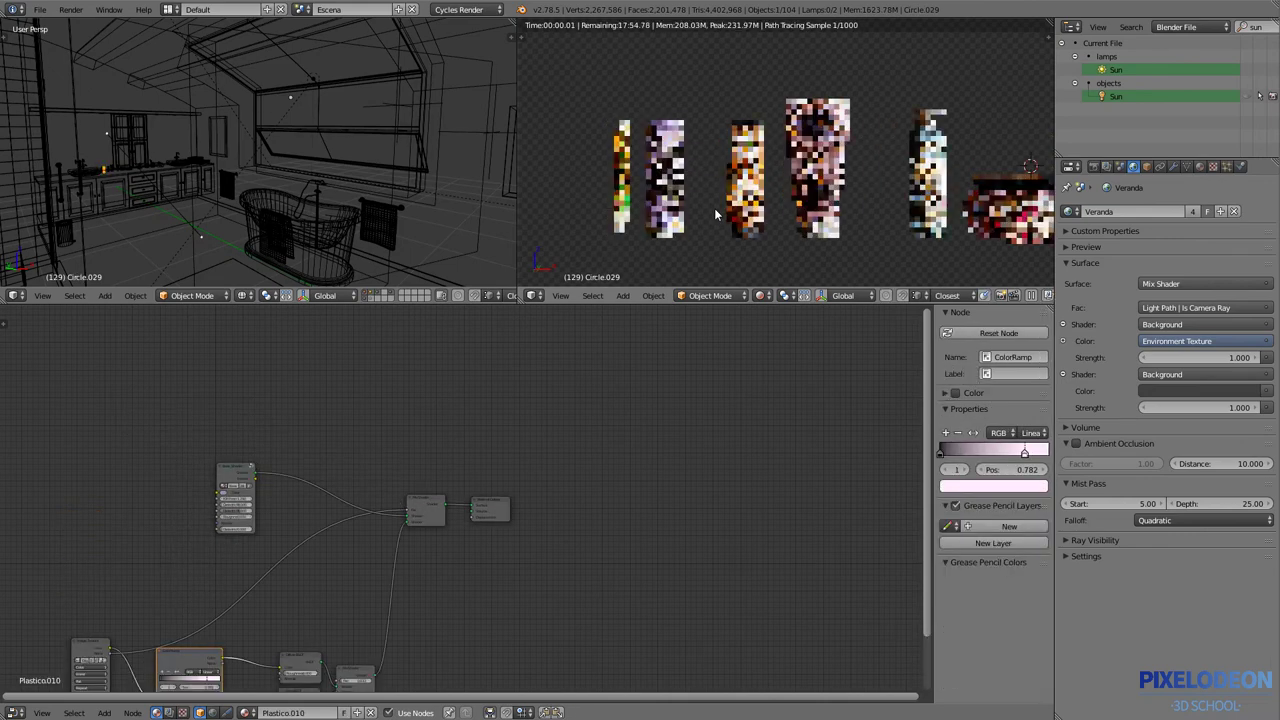
pyautogui.rightClick(745, 180)
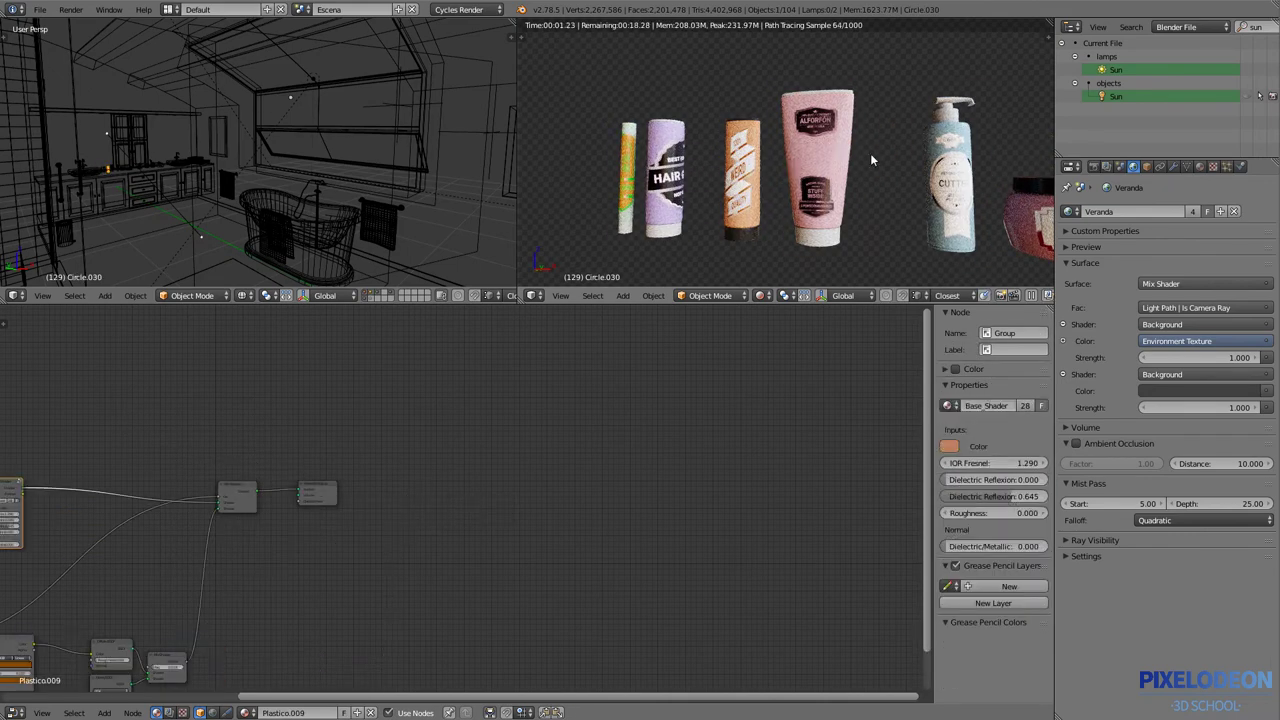
# - Reframe the rendered view around the tube, bottle and jar, and inspect the jar's material
pyautogui.moveTo(884, 202)
pyautogui.keyDown('shift'); pyautogui.mouseDown(button='middle')
pyautogui.moveTo(816, 216)
pyautogui.moveTo(912, 220)
pyautogui.mouseUp(button='middle'); pyautogui.keyUp('shift')
pyautogui.scroll(2, 912, 220)
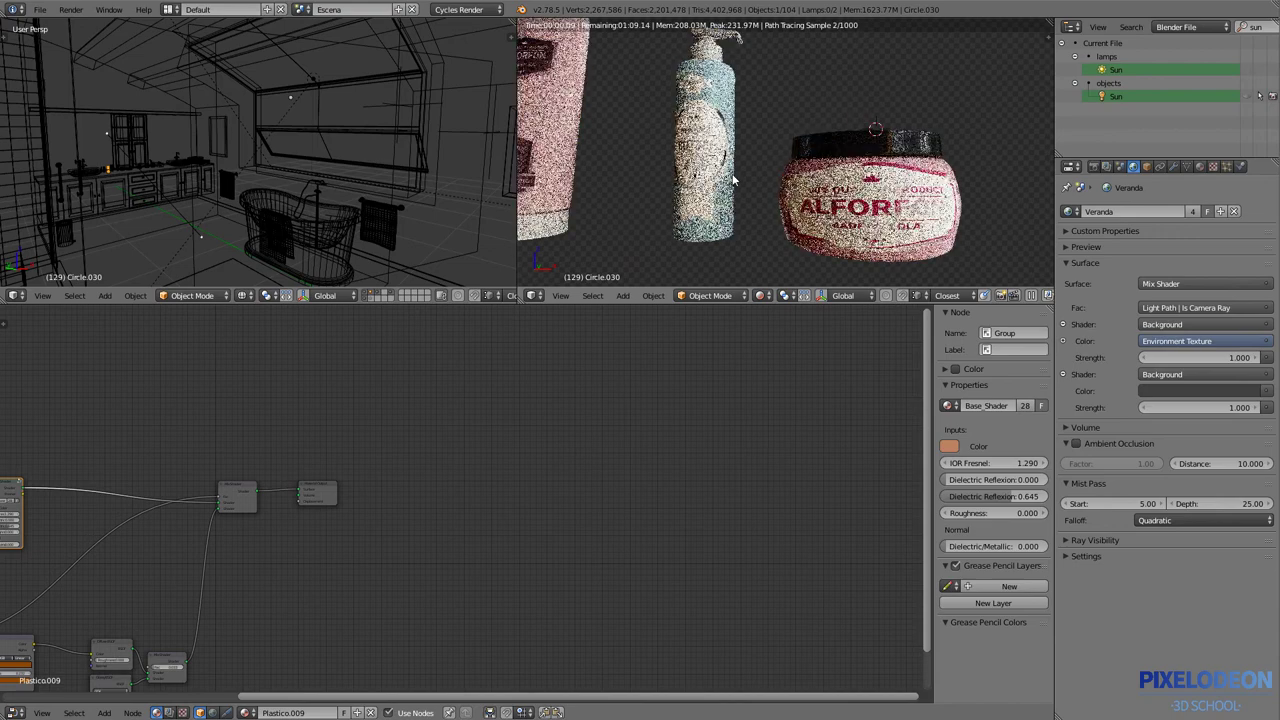
pyautogui.moveTo(716, 170)
pyautogui.keyDown('shift'); pyautogui.mouseDown(button='middle')
pyautogui.moveTo(766, 213)
pyautogui.moveTo(857, 232)
pyautogui.moveTo(846, 210)
pyautogui.mouseUp(button='middle'); pyautogui.keyUp('shift')
pyautogui.rightClick(766, 213)
pyautogui.scroll(-3, 857, 225)
pyautogui.scroll(-2, 855, 222)
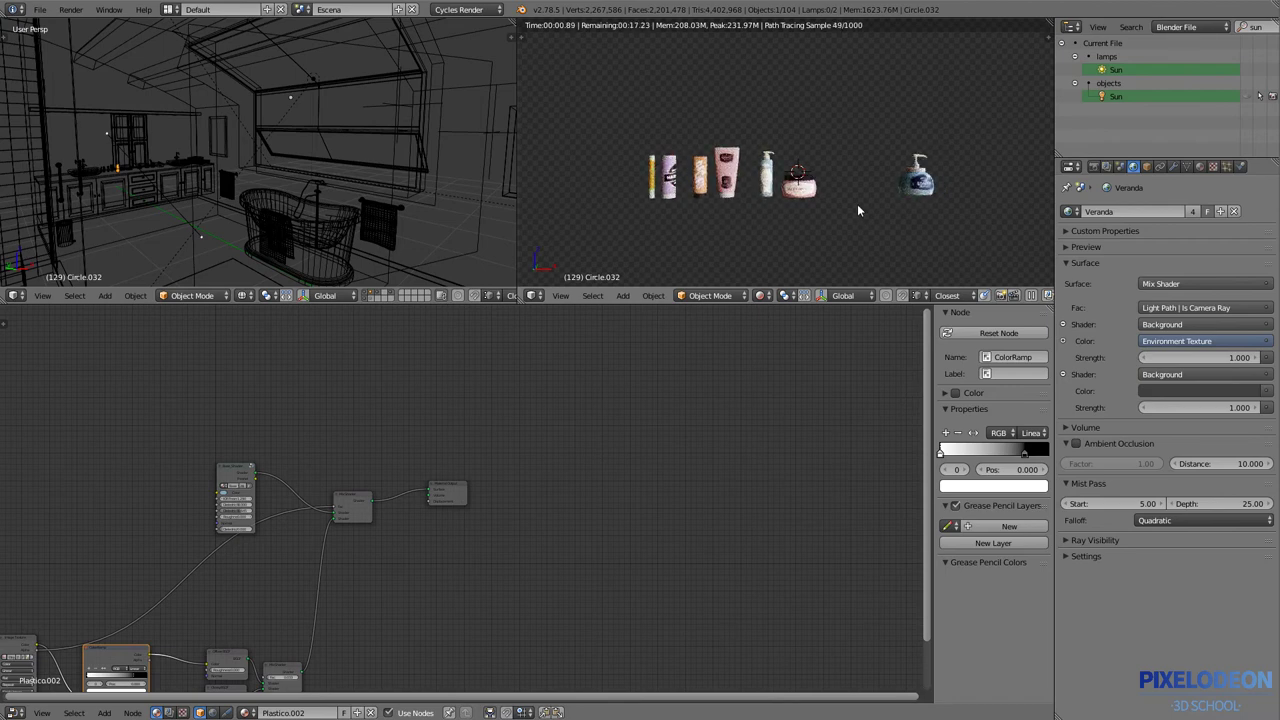
# - Return to the wireframe camera view, then isolate the mirror Cube.006 in a rendered preview
pyautogui.hotkey('shift', 'z')
pyautogui.press('KP_0')
pyautogui.press('z')
pyautogui.press('a')
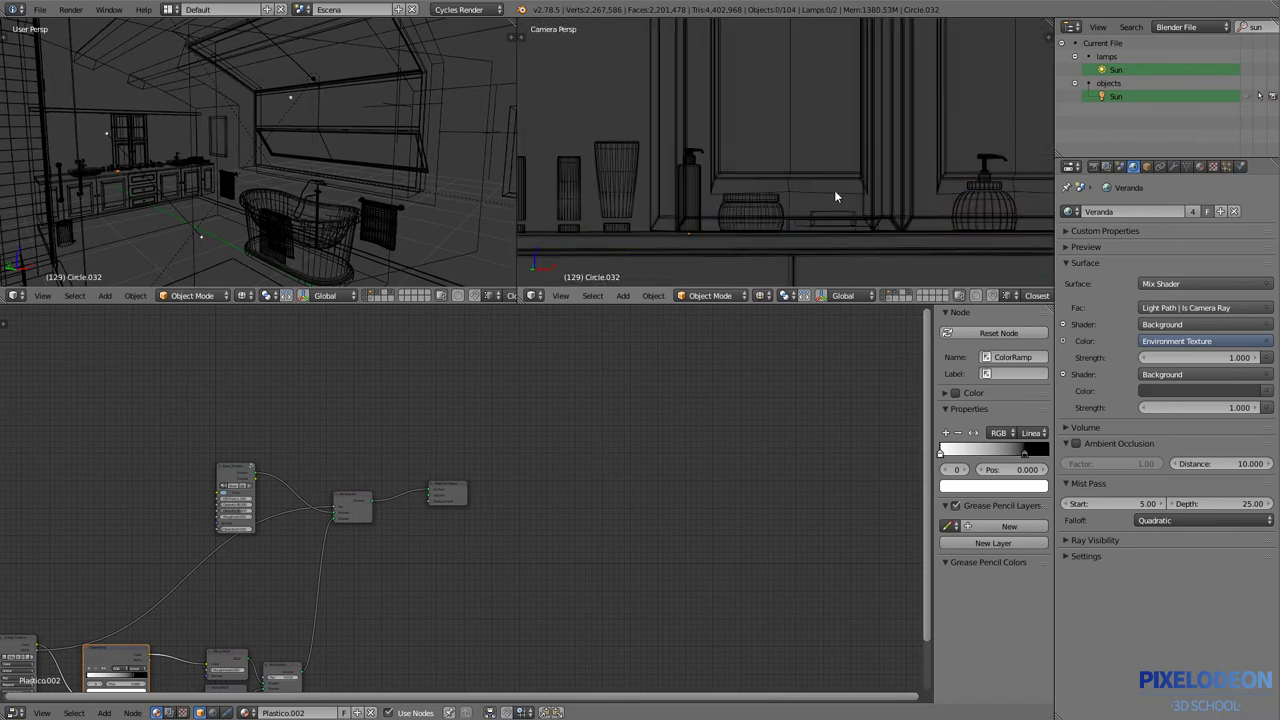
pyautogui.scroll(-3, 835, 178)
pyautogui.scroll(-3, 870, 160)
pyautogui.scroll(-3, 885, 165)
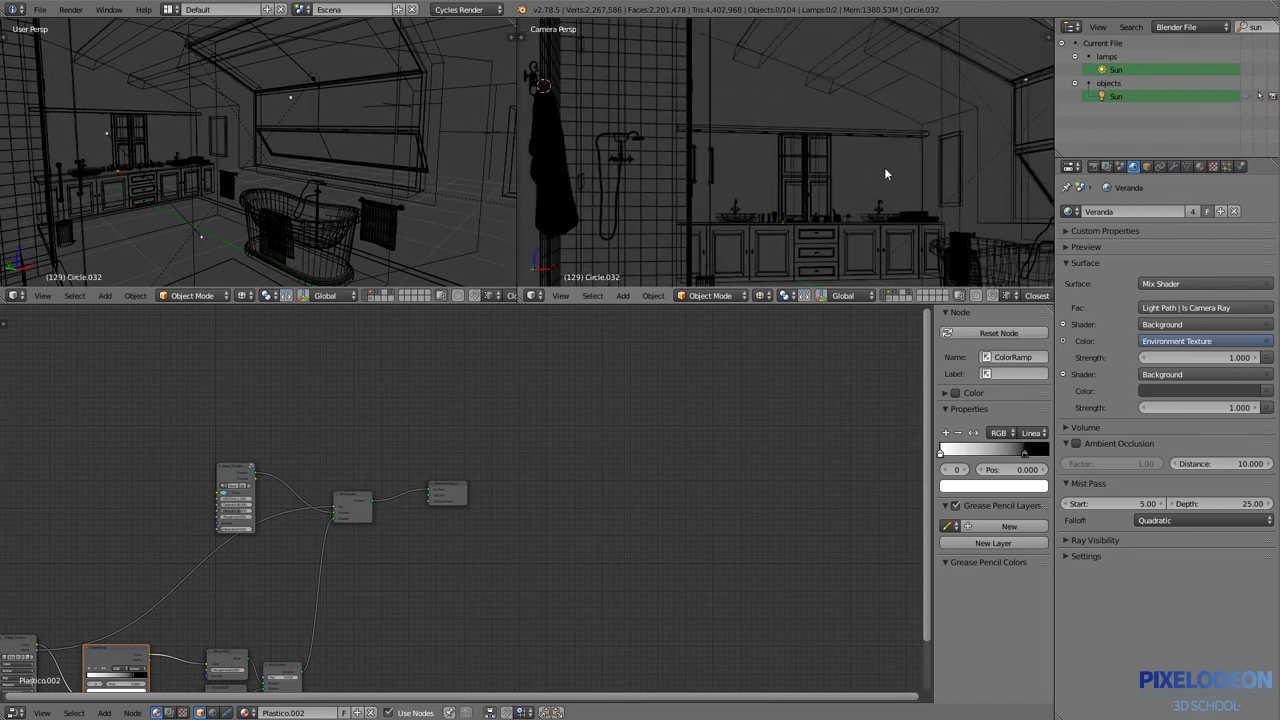
pyautogui.rightClick(918, 168)
pyautogui.press('KP_Divide')
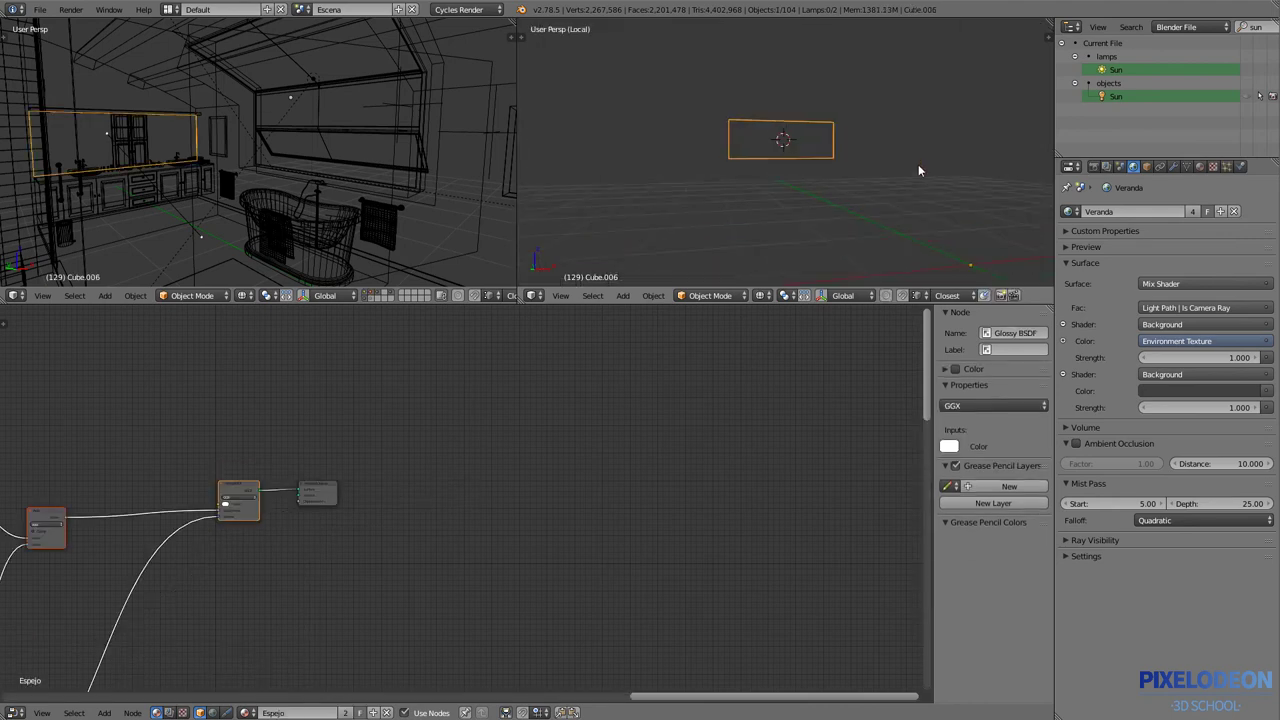
pyautogui.hotkey('shift', 'z')
# - Zoom in on the mirror's fogged, droplet-covered reflection
pyautogui.scroll(3, 746, 147)
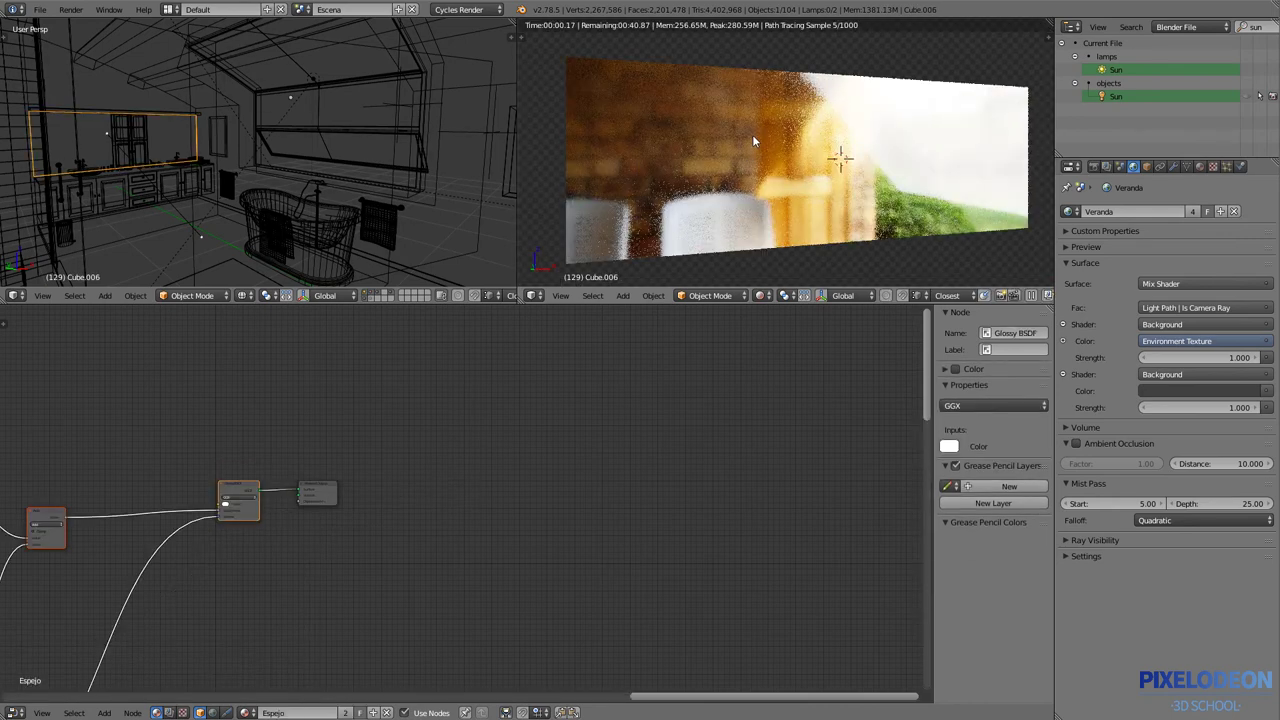
pyautogui.scroll(3, 752, 134)
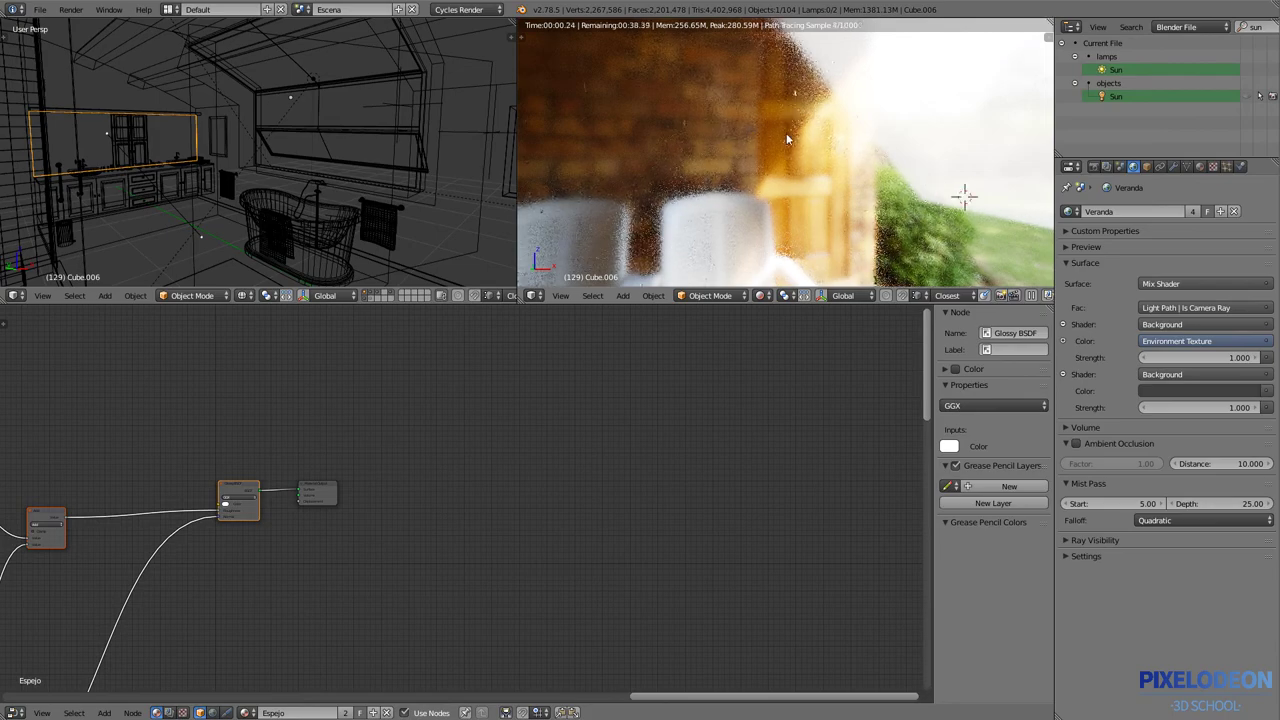
pyautogui.scroll(2, 815, 130)
pyautogui.scroll(2, 835, 155)
pyautogui.scroll(1, 850, 165)
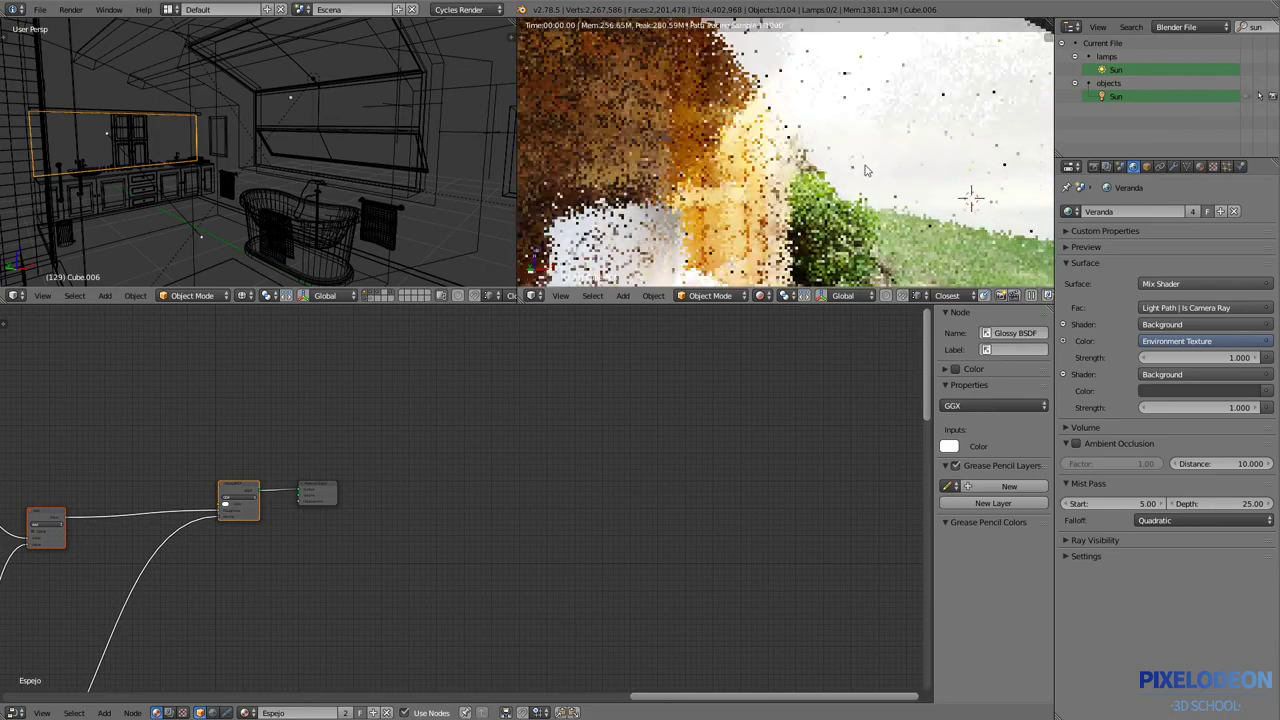
pyautogui.scroll(1, 870, 168)
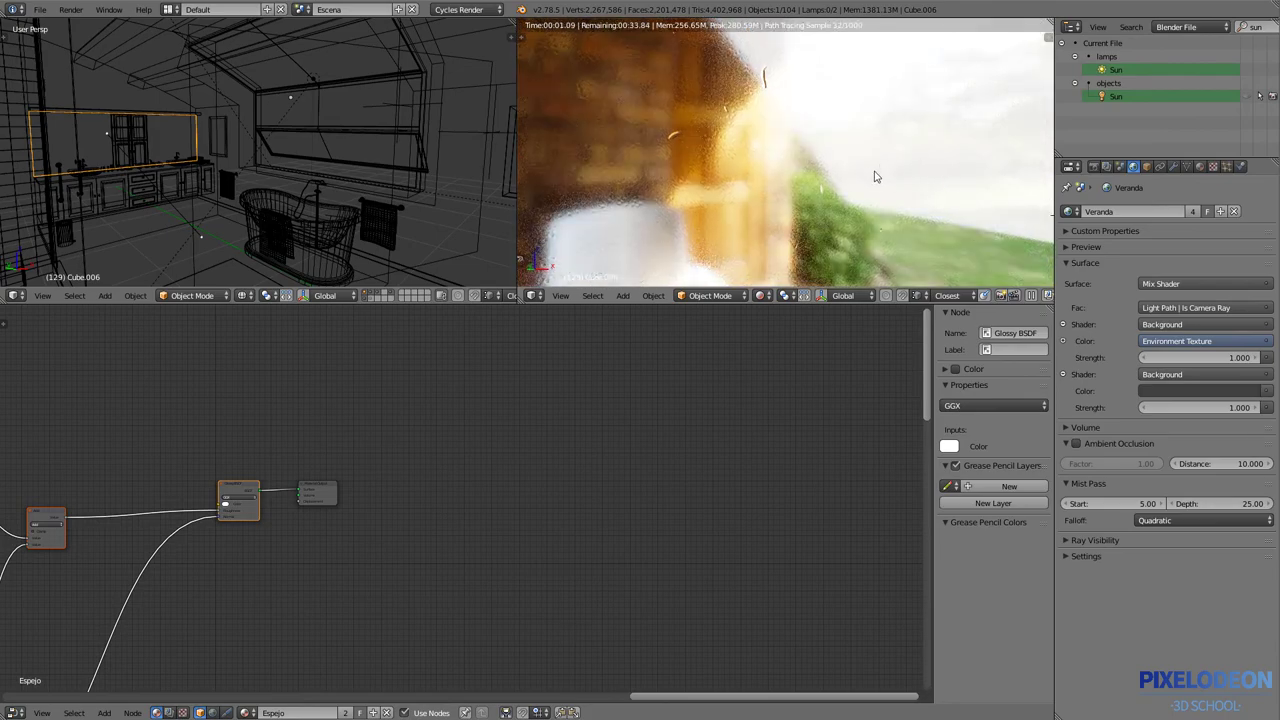
pyautogui.scroll(1, 871, 175)
pyautogui.scroll(1, 850, 180)
pyautogui.scroll(1, 840, 180)
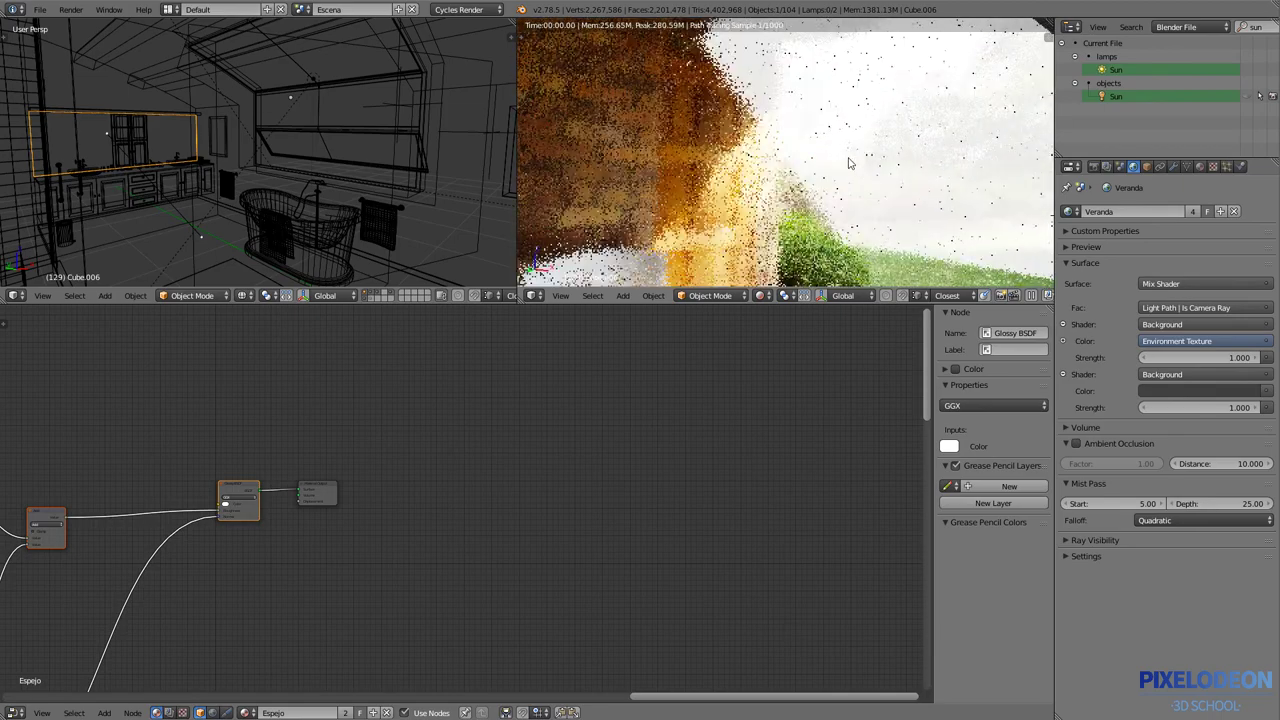
pyautogui.scroll(1, 810, 186)
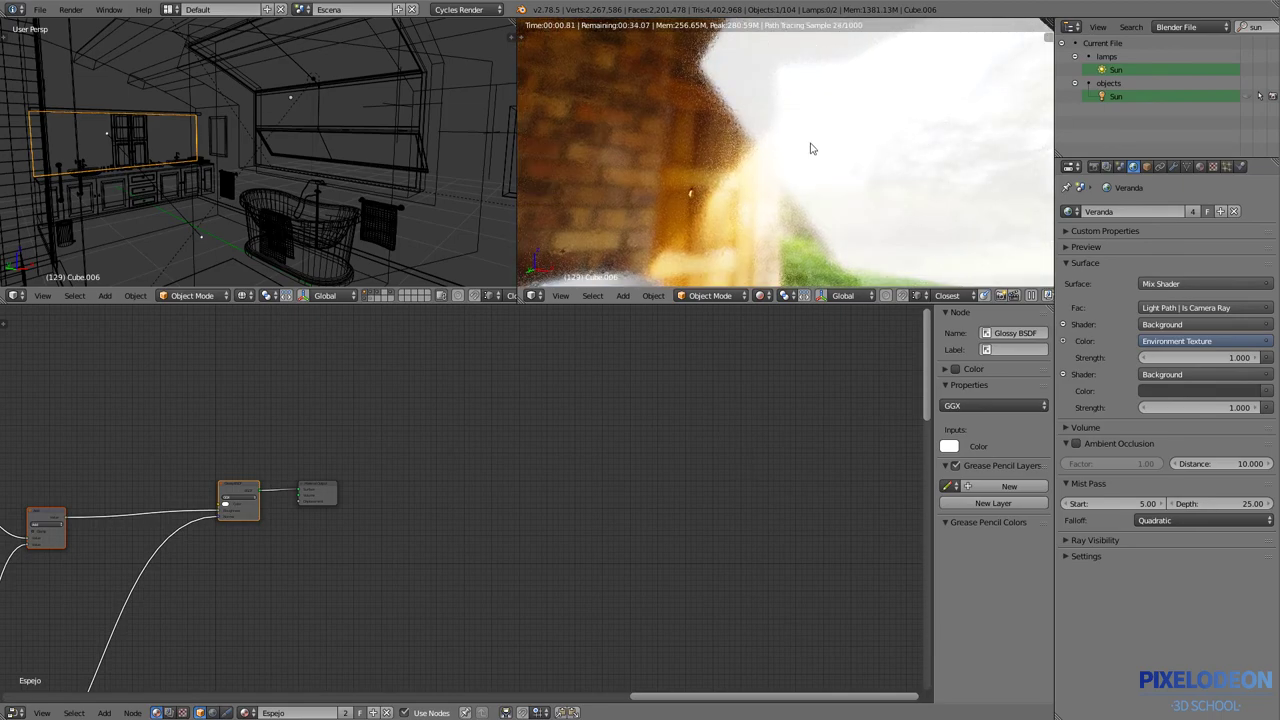
pyautogui.scroll(1, 806, 180)
pyautogui.scroll(1, 791, 228)
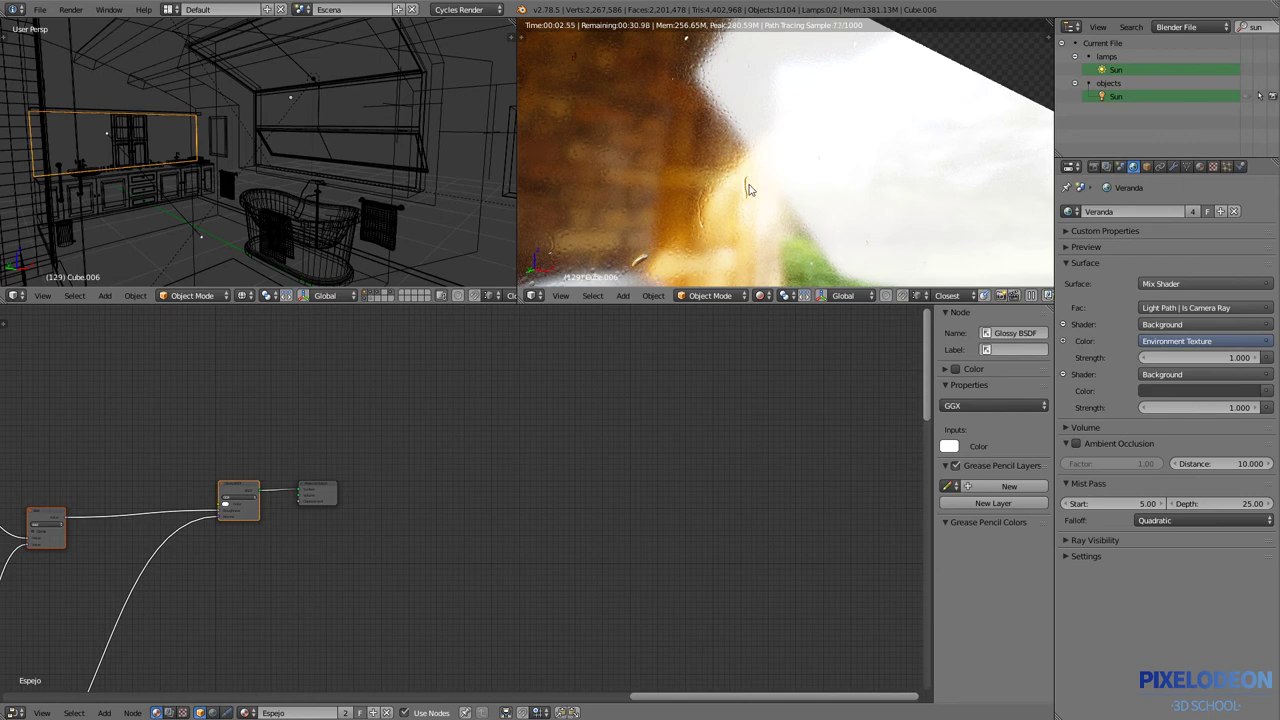
# - Frame the whole Espejo node network and deselect all its nodes
pyautogui.press('Home')
pyautogui.press('Home')
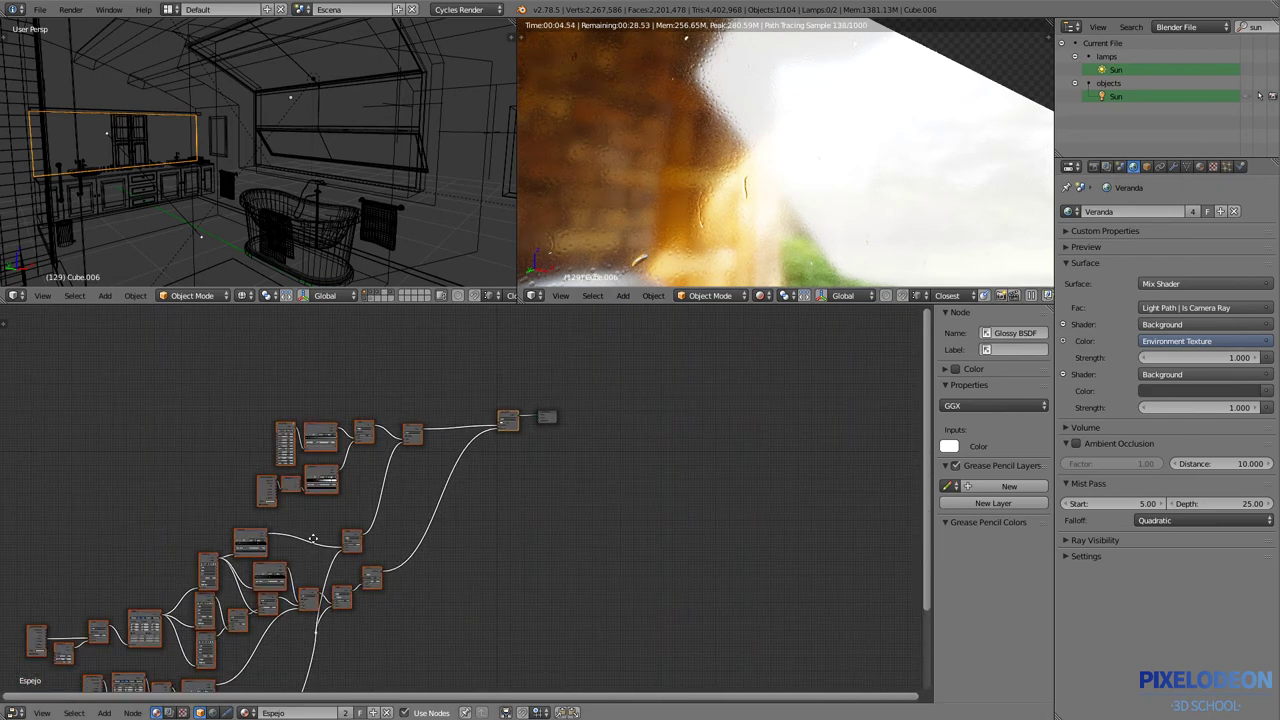
pyautogui.press('a')
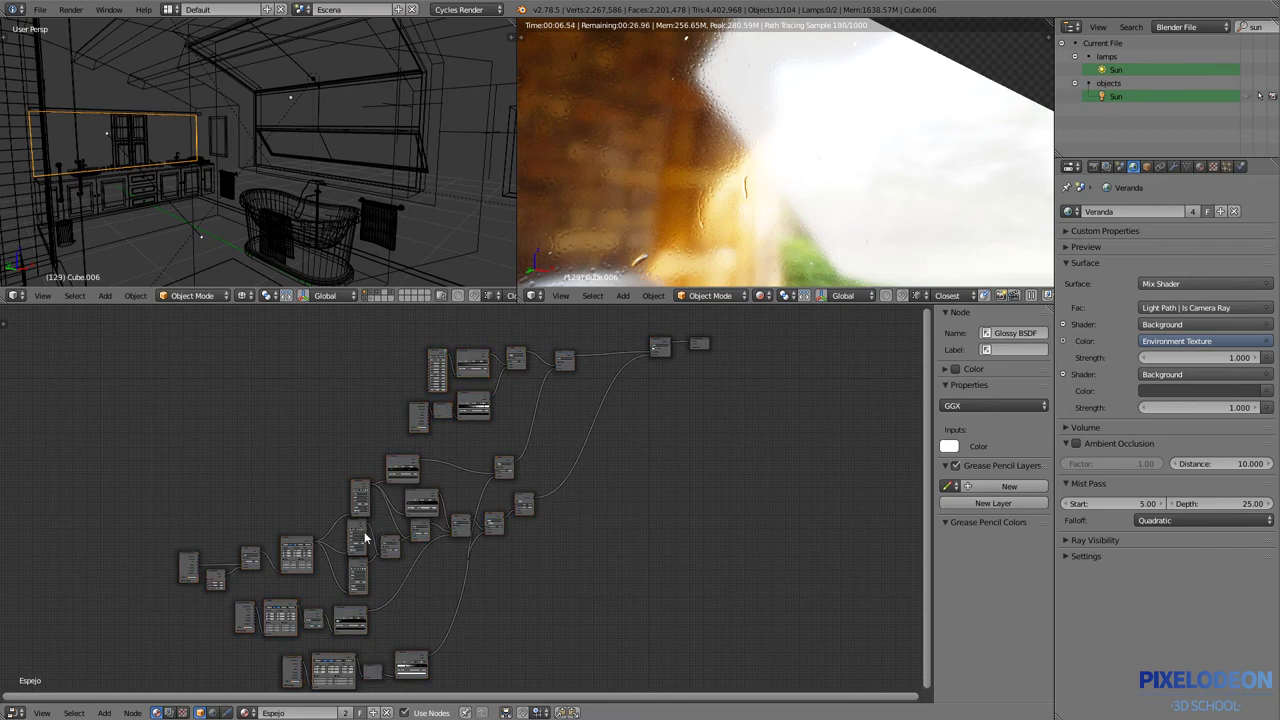
pyautogui.scroll(1, 360, 534)
pyautogui.scroll(1, 374, 531)
pyautogui.scroll(1, 390, 490)
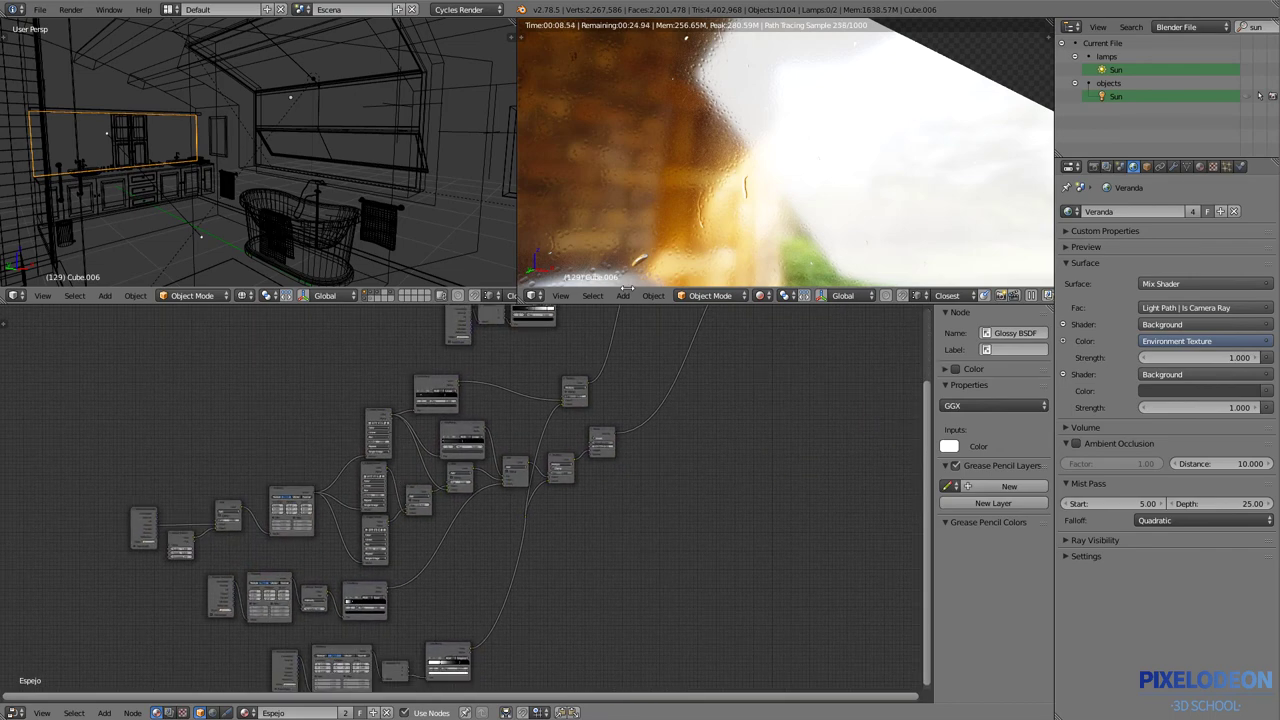
# - Orbit and zoom around the rendered mirror to see it closer and from the side
pyautogui.moveTo(820, 140)
pyautogui.mouseDown(button='middle')
pyautogui.moveTo(869, 186)
pyautogui.moveTo(1036, 156)
pyautogui.moveTo(868, 212)
pyautogui.moveTo(857, 189)
pyautogui.moveTo(906, 183)
pyautogui.mouseUp(button='middle')
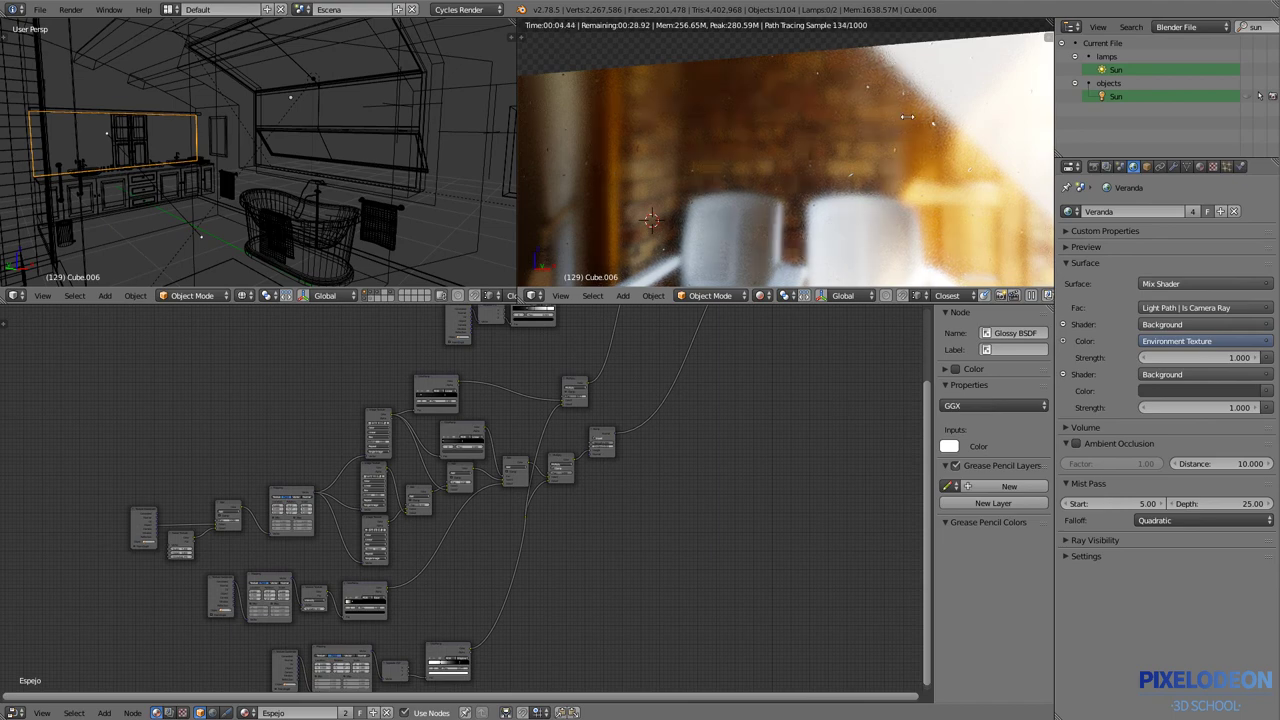
pyautogui.moveTo(892, 235); pyautogui.dragTo(840, 168, button='middle')
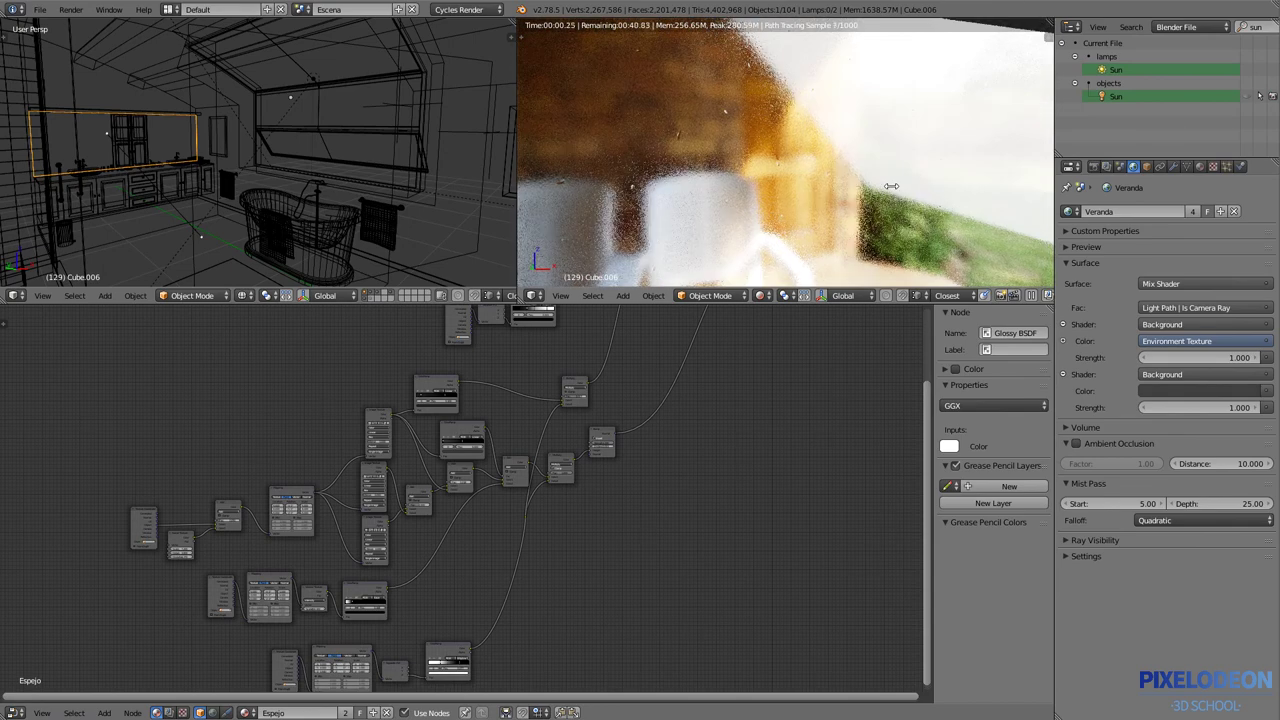
pyautogui.moveTo(765, 155); pyautogui.dragTo(886, 196, button='middle')
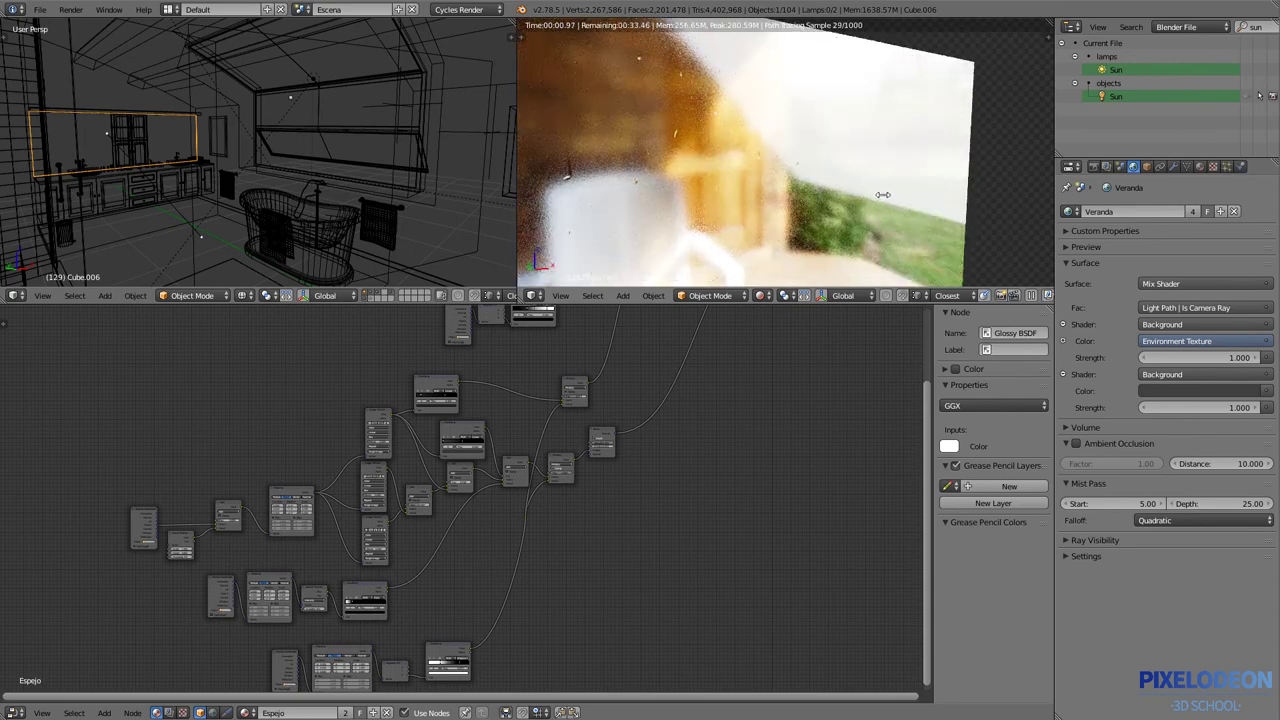
pyautogui.scroll(-2, 882, 195)
pyautogui.scroll(-2, 870, 190)
pyautogui.scroll(-4, 840, 178)
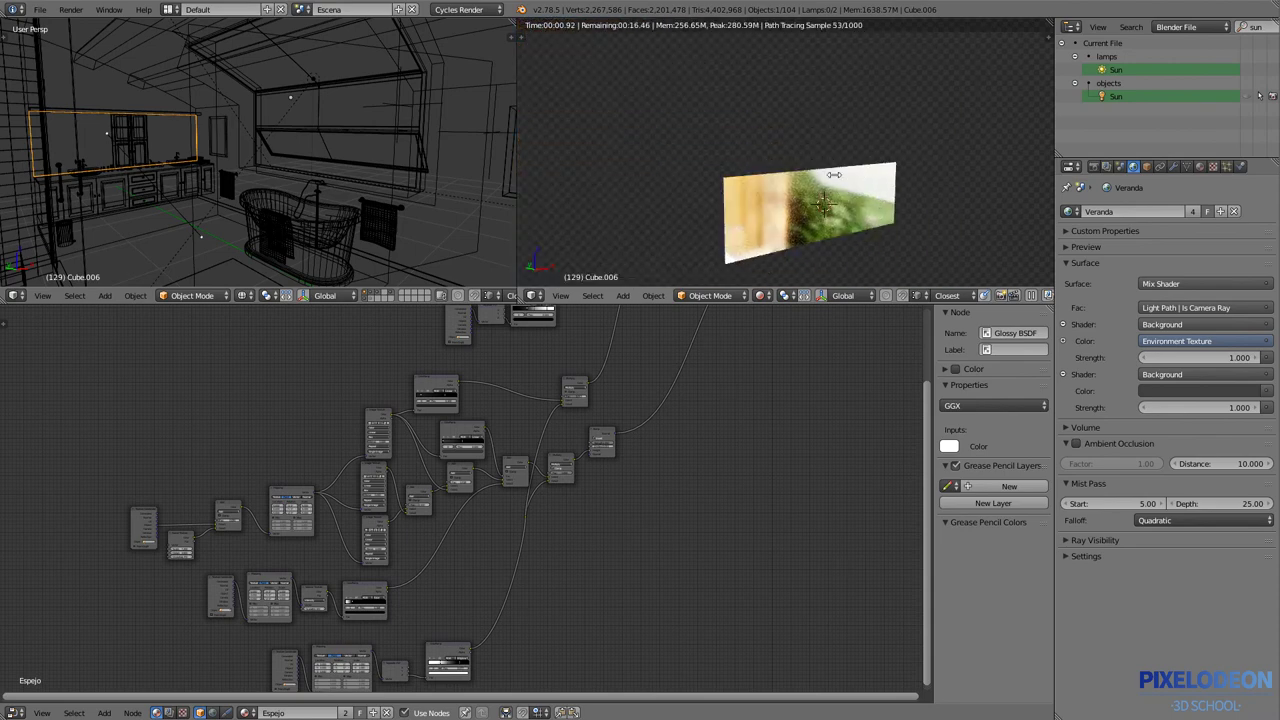
# - Stop the rendered preview, zoom out through the camera, and show the Escena compositing tree
pyautogui.hotkey('shift', 'z')
pyautogui.press('KP_0')
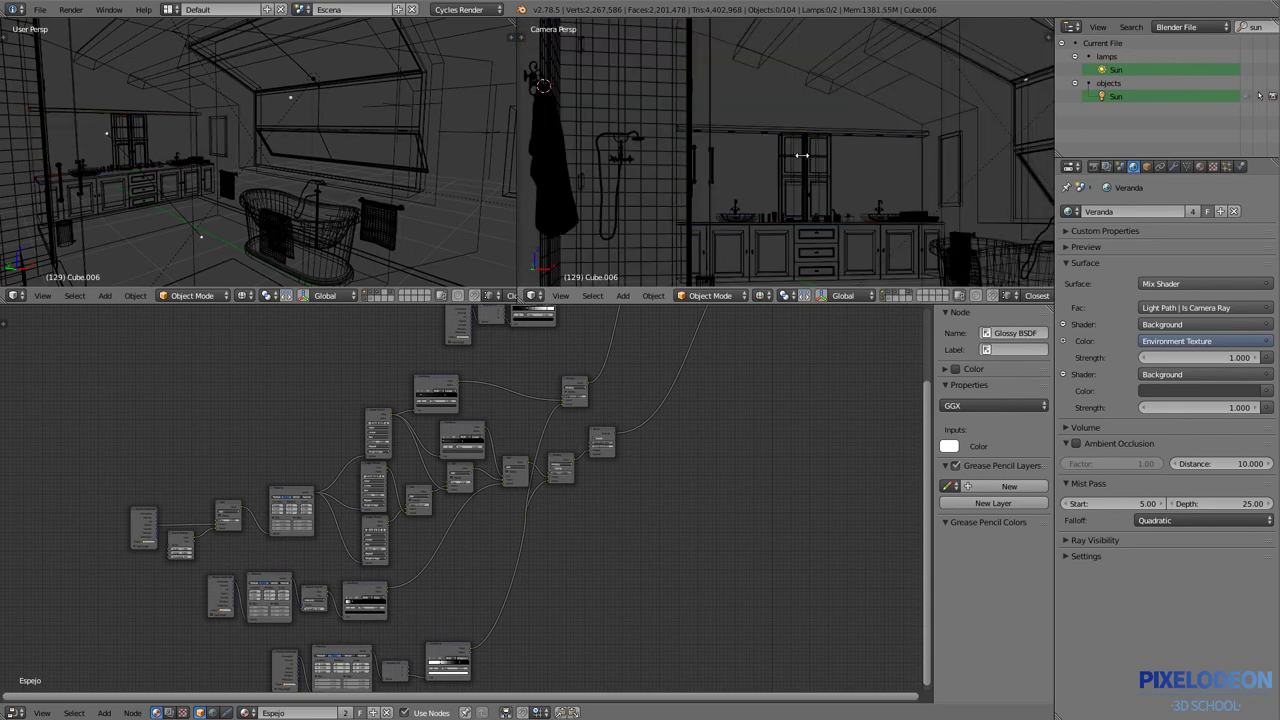
pyautogui.scroll(-2, 802, 155)
pyautogui.scroll(-2, 775, 165)
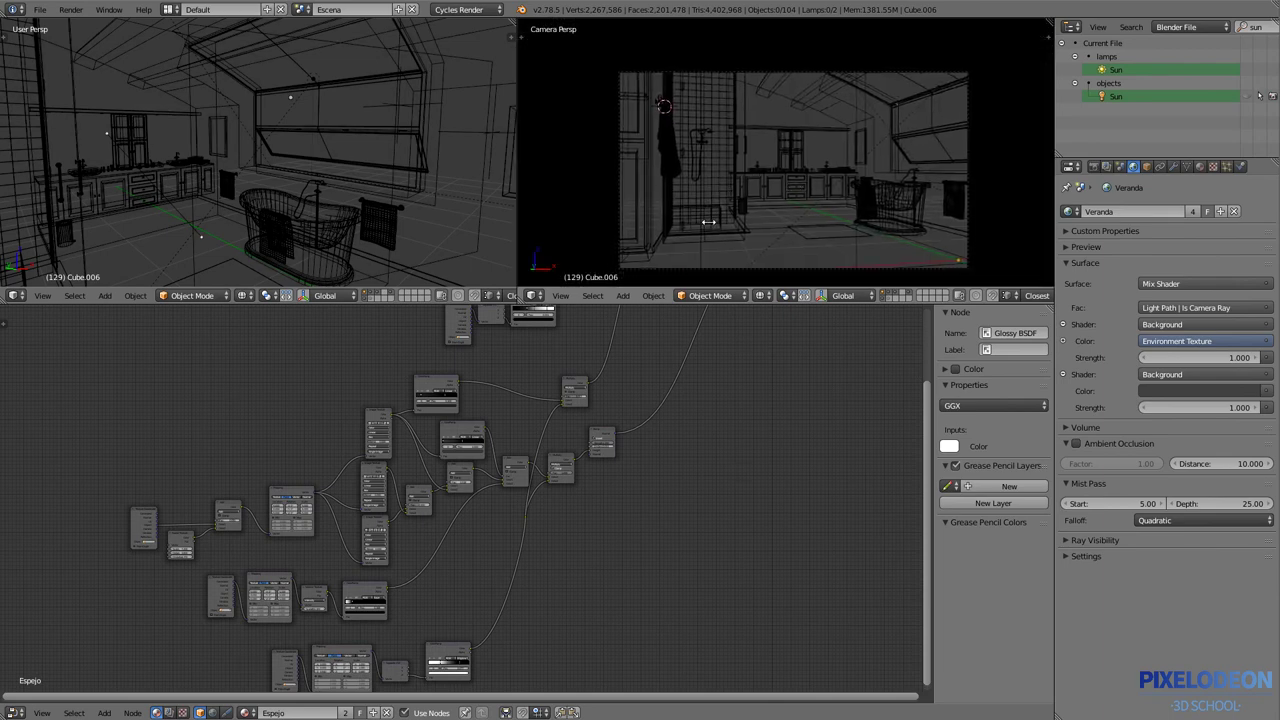
pyautogui.click(169, 712)
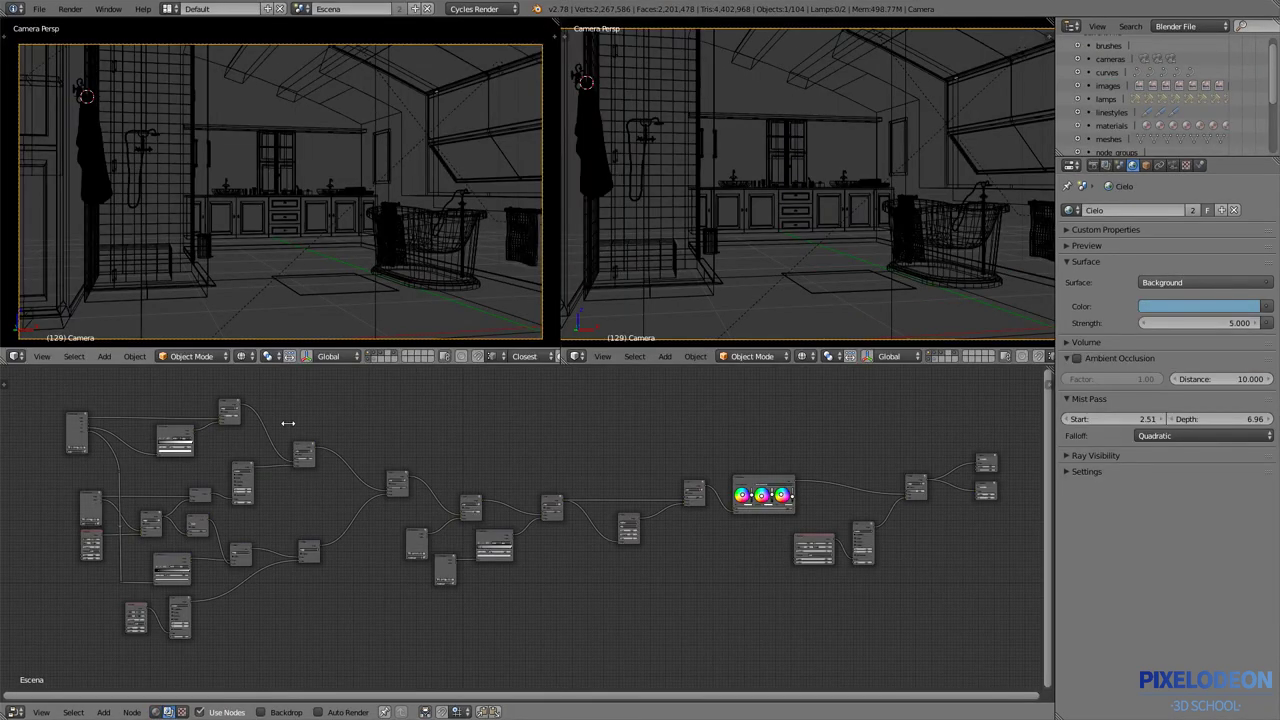